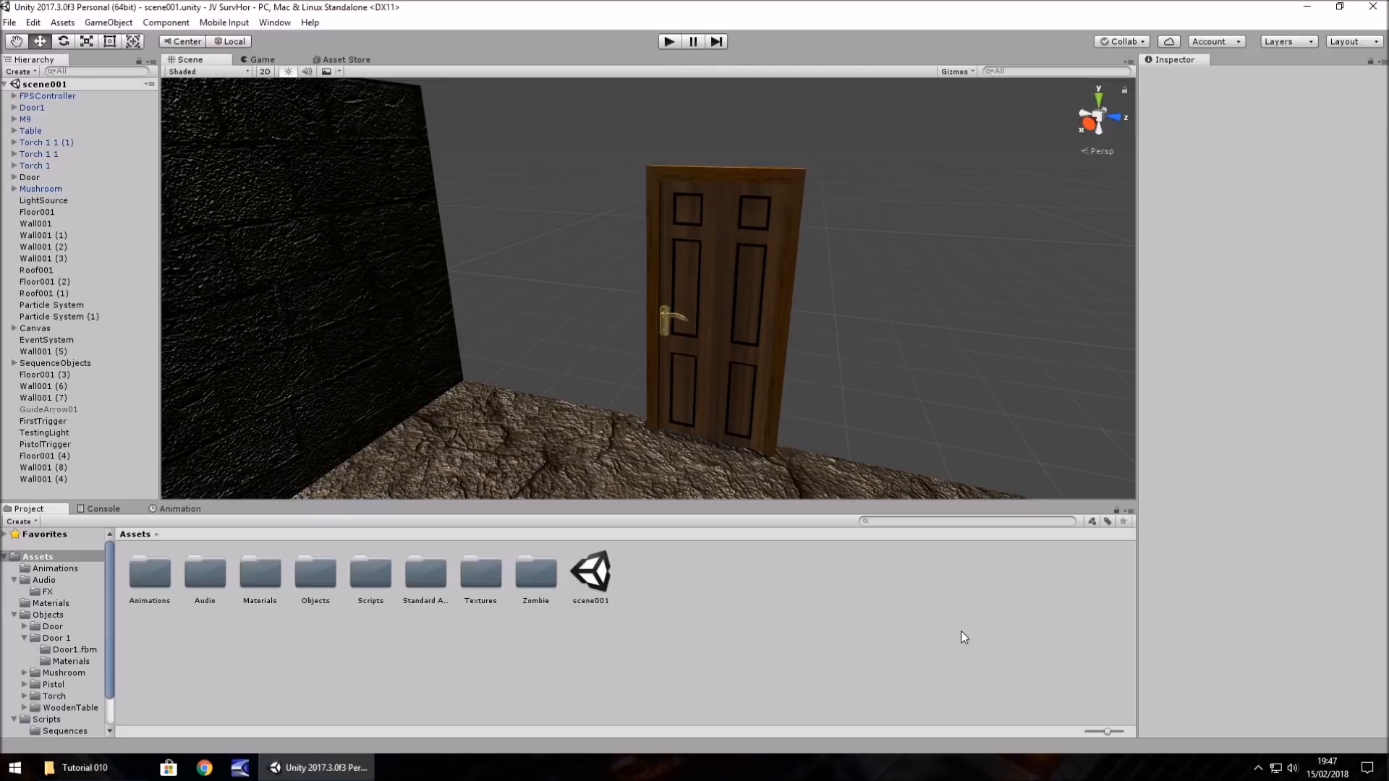
# Step: Search the Asset Store for "zombie" and open the page of the free Zombie character package
pyautogui.click(350, 60)
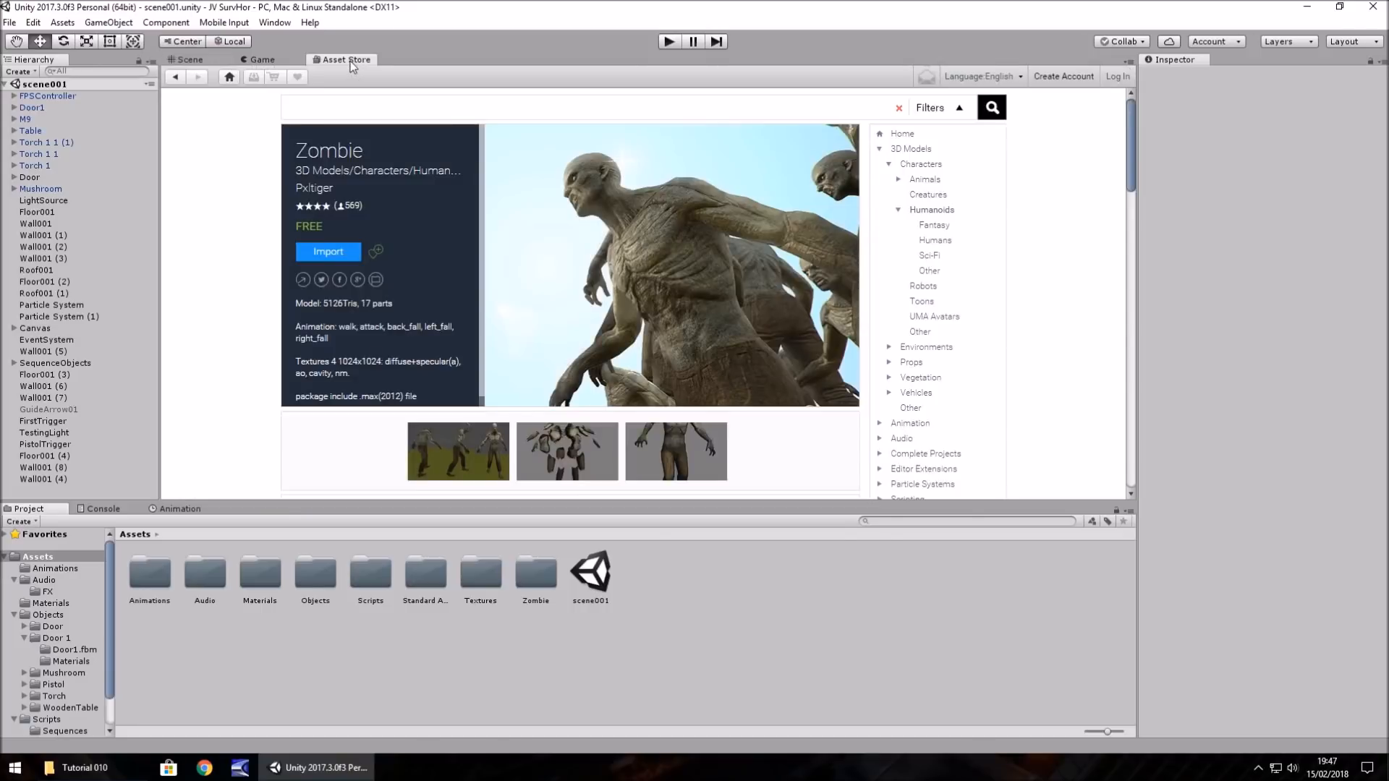
pyautogui.click(284, 23)
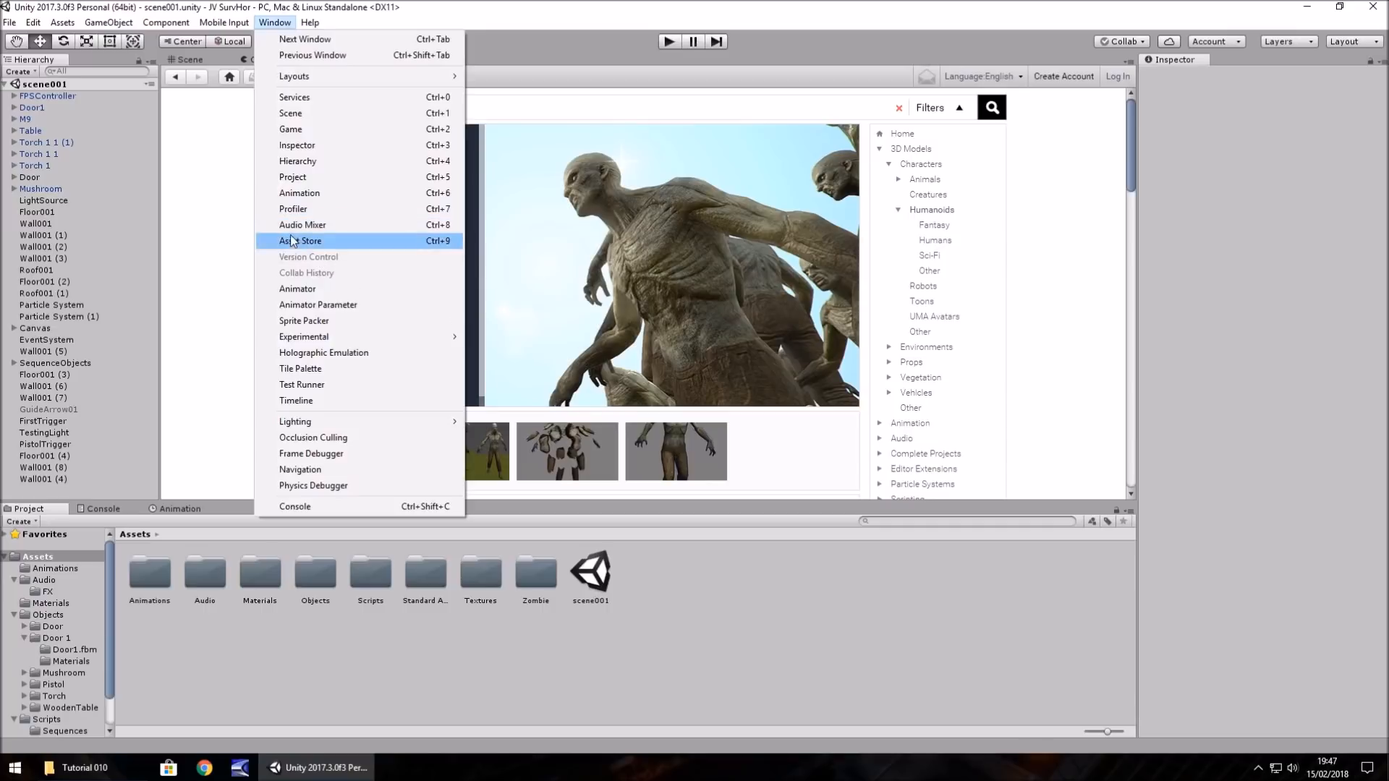
pyautogui.click(442, 244)
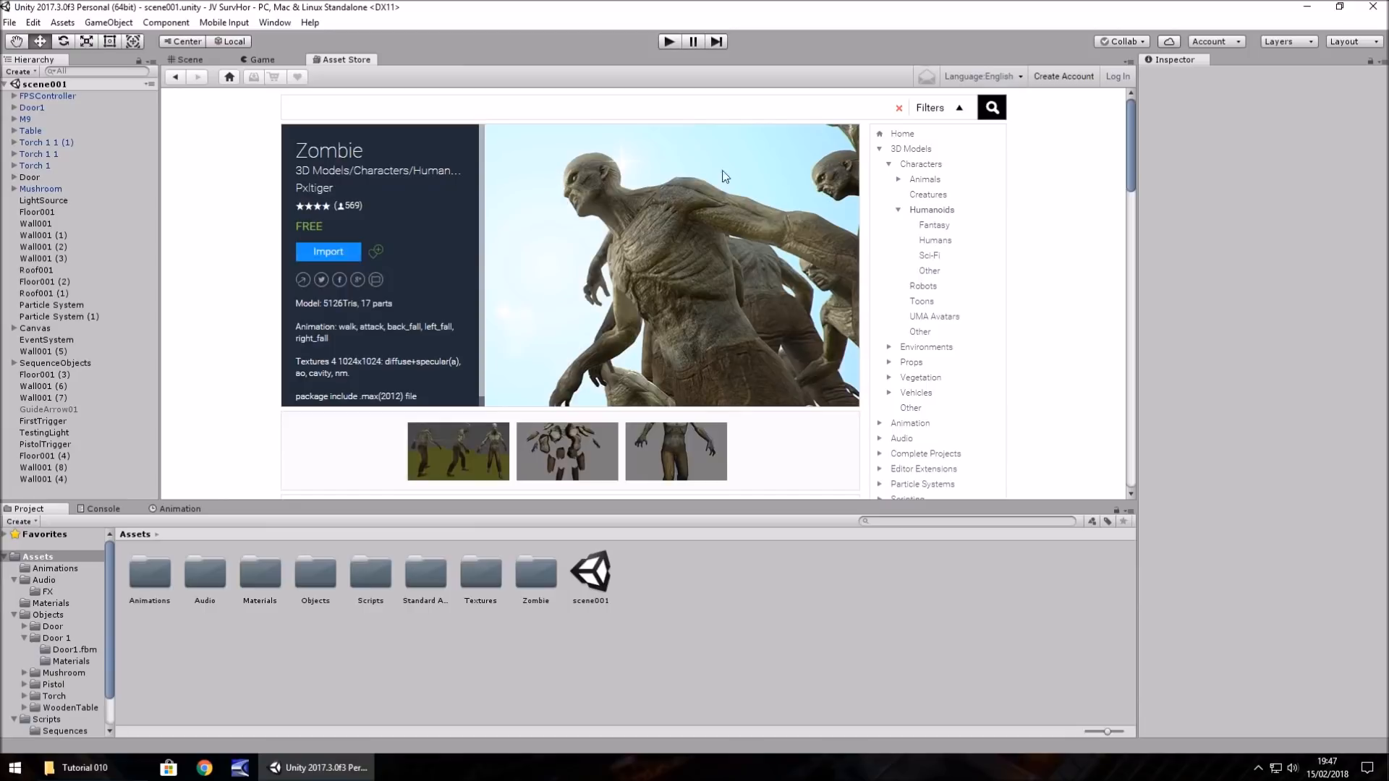
pyautogui.click(355, 110)
pyautogui.write('zombie')
pyautogui.press('Return')
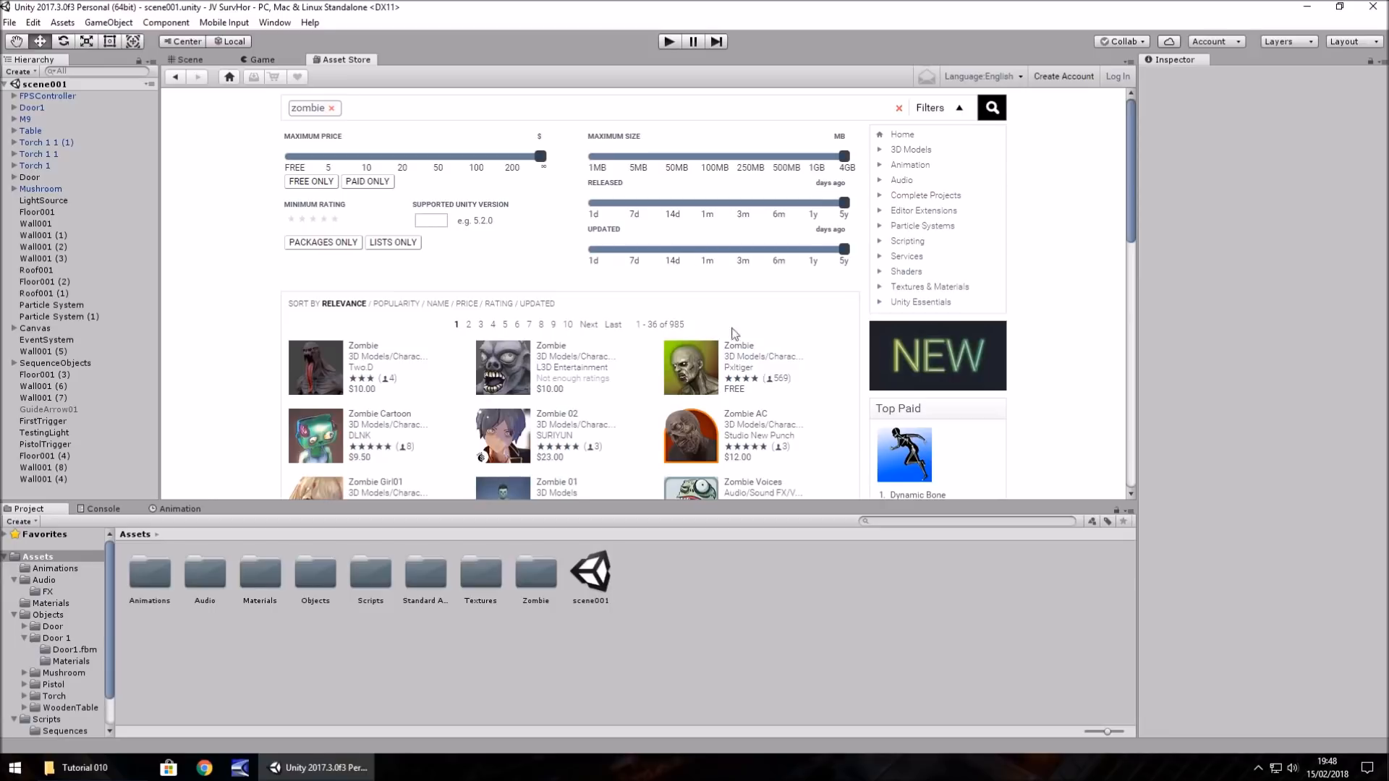
pyautogui.click(748, 351)
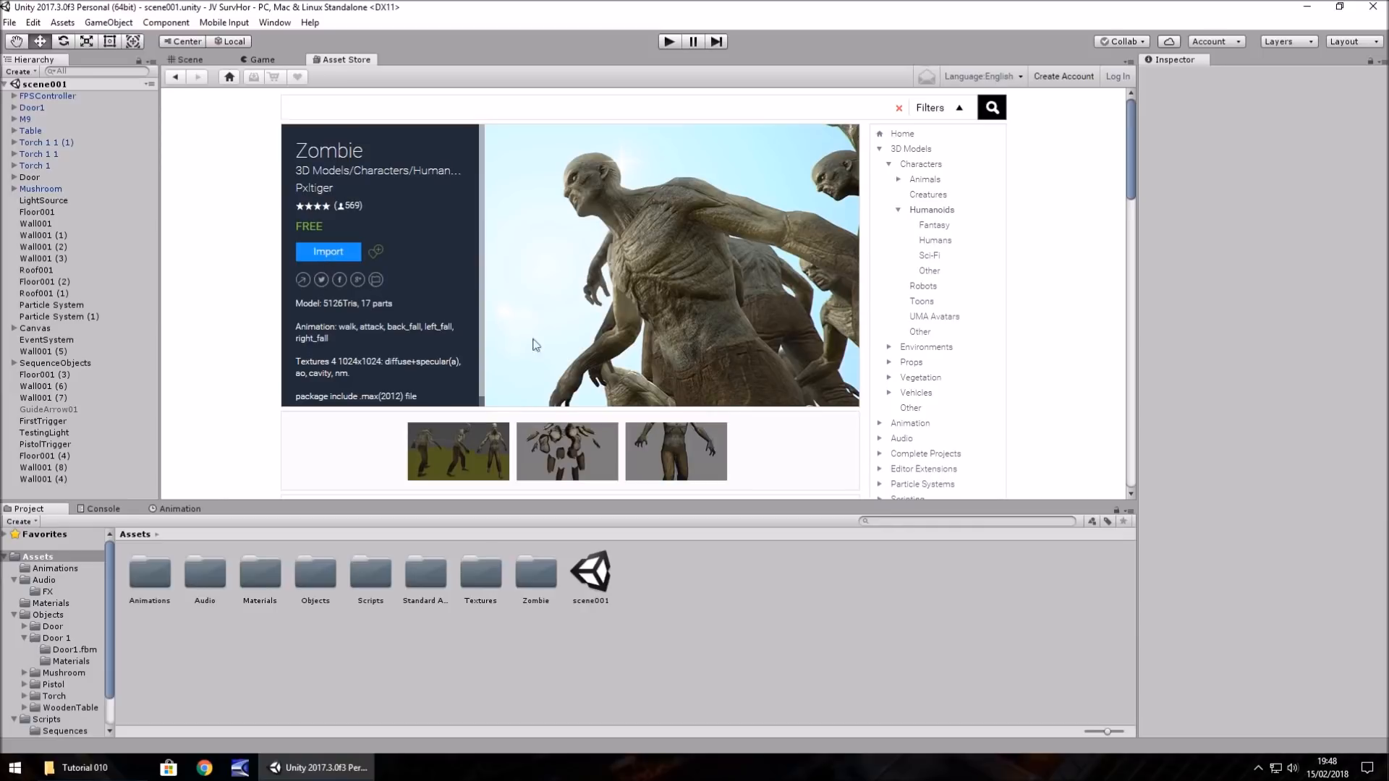
# Step: Back in the scene, duplicate the floor tile by the door and move the copy beyond the doorway to X -20
pyautogui.click(189, 60)
pyautogui.scroll(-1, 58, 651)
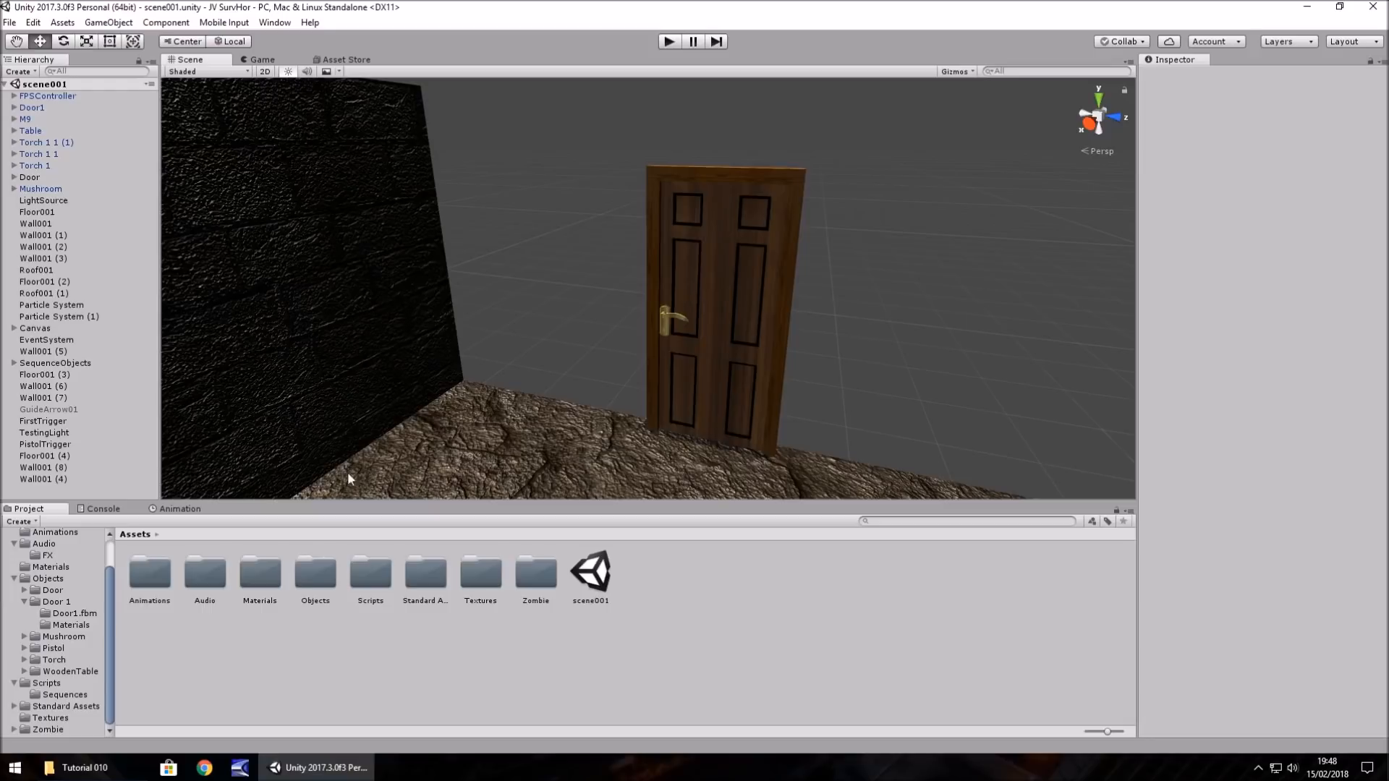
pyautogui.keyDown('alt'); pyautogui.moveTo(718, 309); pyautogui.dragTo(536, 276); pyautogui.keyUp('alt')
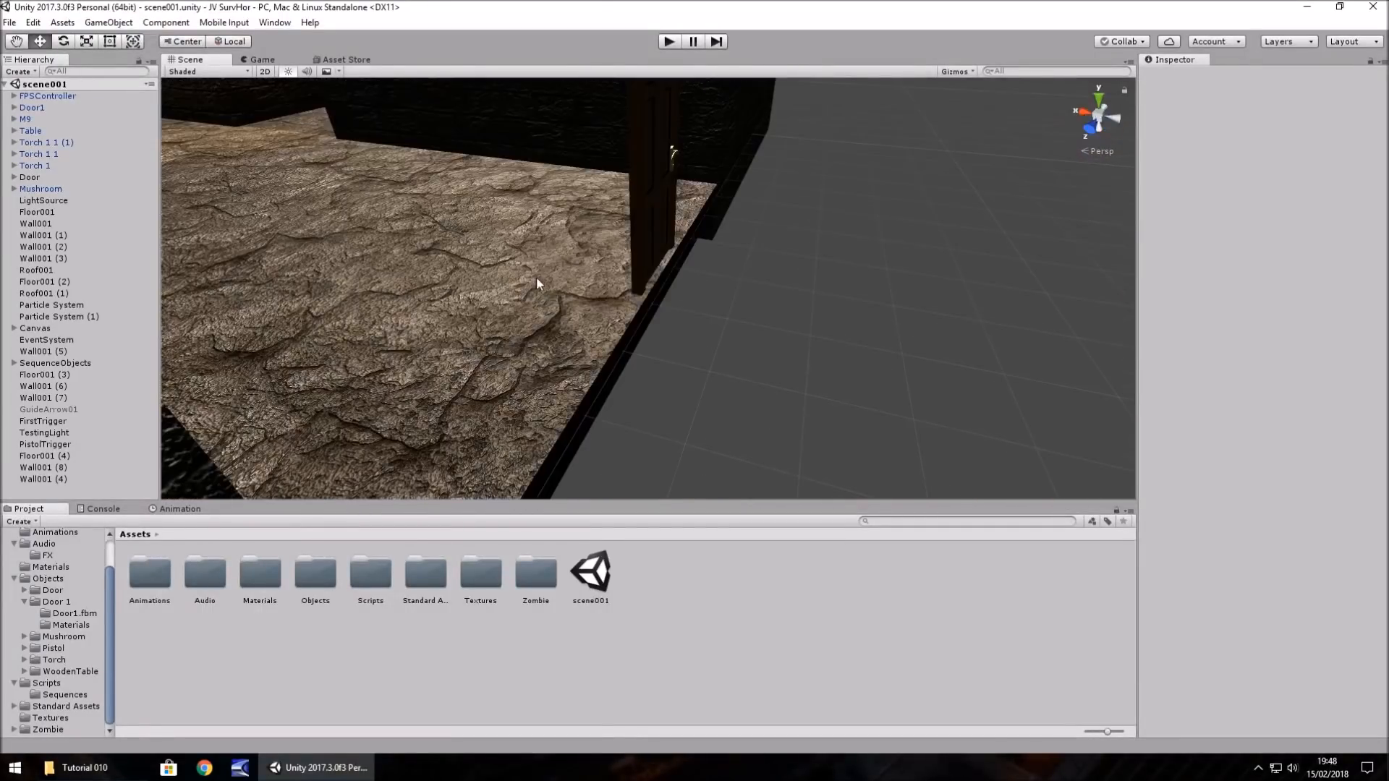
pyautogui.click(540, 262)
pyautogui.hotkey('ctrl', 'd')
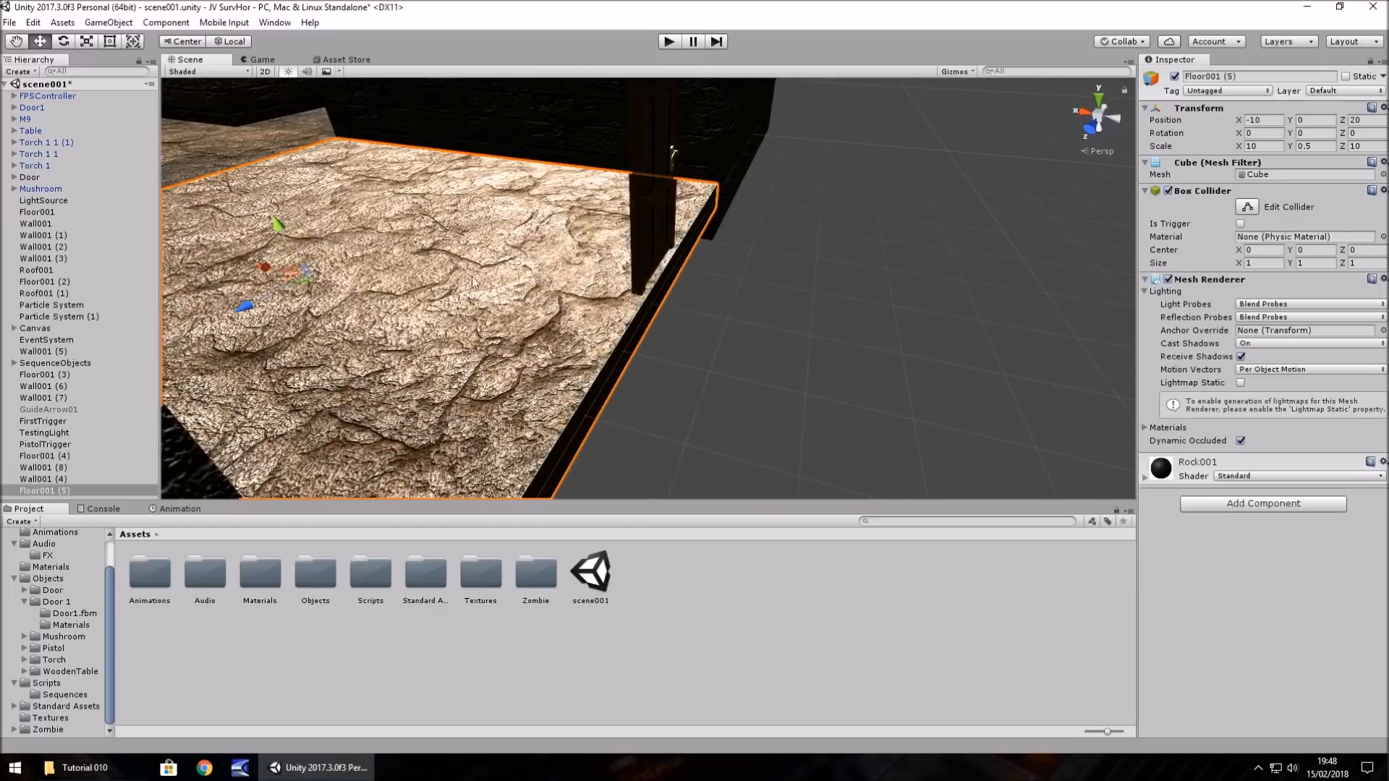
pyautogui.moveTo(268, 271); pyautogui.dragTo(725, 474)
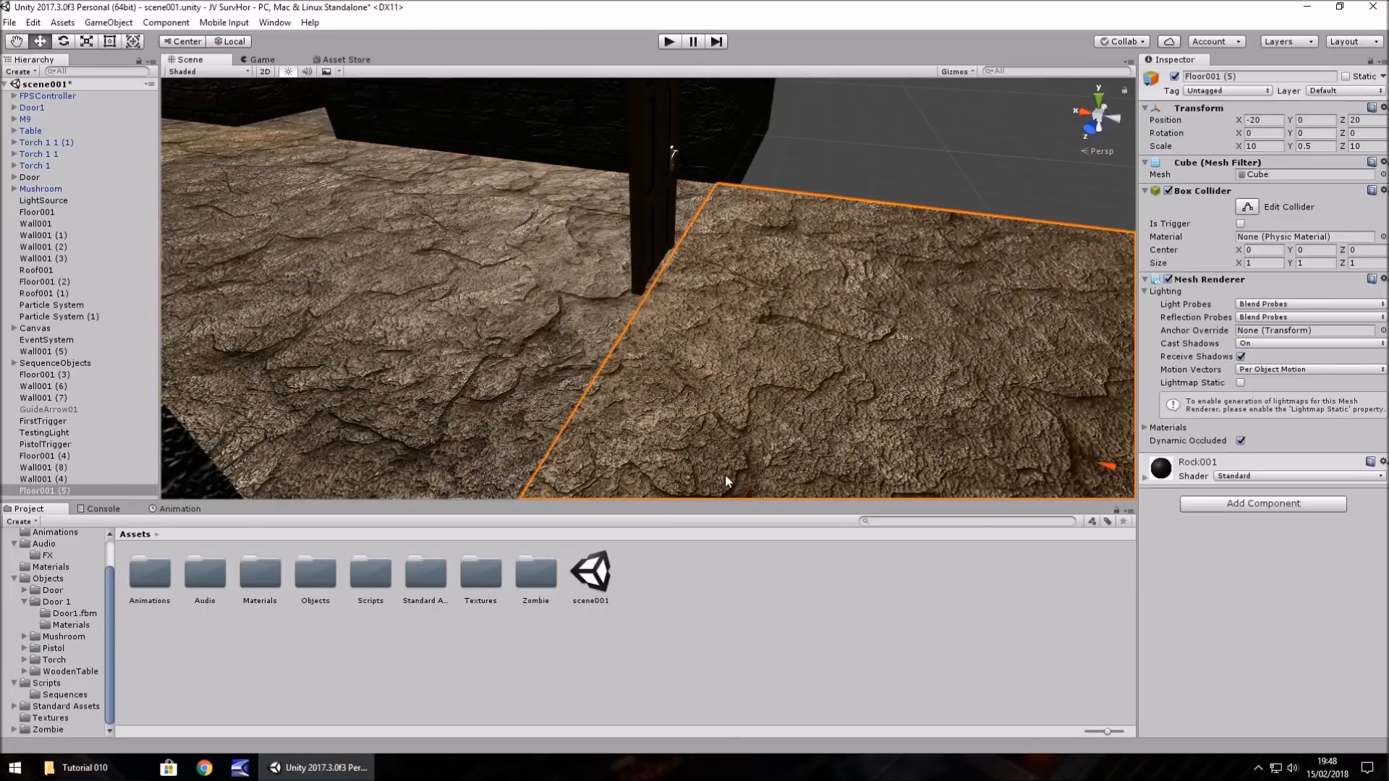
# Step: Duplicate Wall001 (4) and move the copy to X -20, Z 12.75 so it closes the handle side of the doorway
pyautogui.keyDown('alt'); pyautogui.moveTo(784, 371); pyautogui.dragTo(712, 317); pyautogui.keyUp('alt')
pyautogui.click(672, 300)
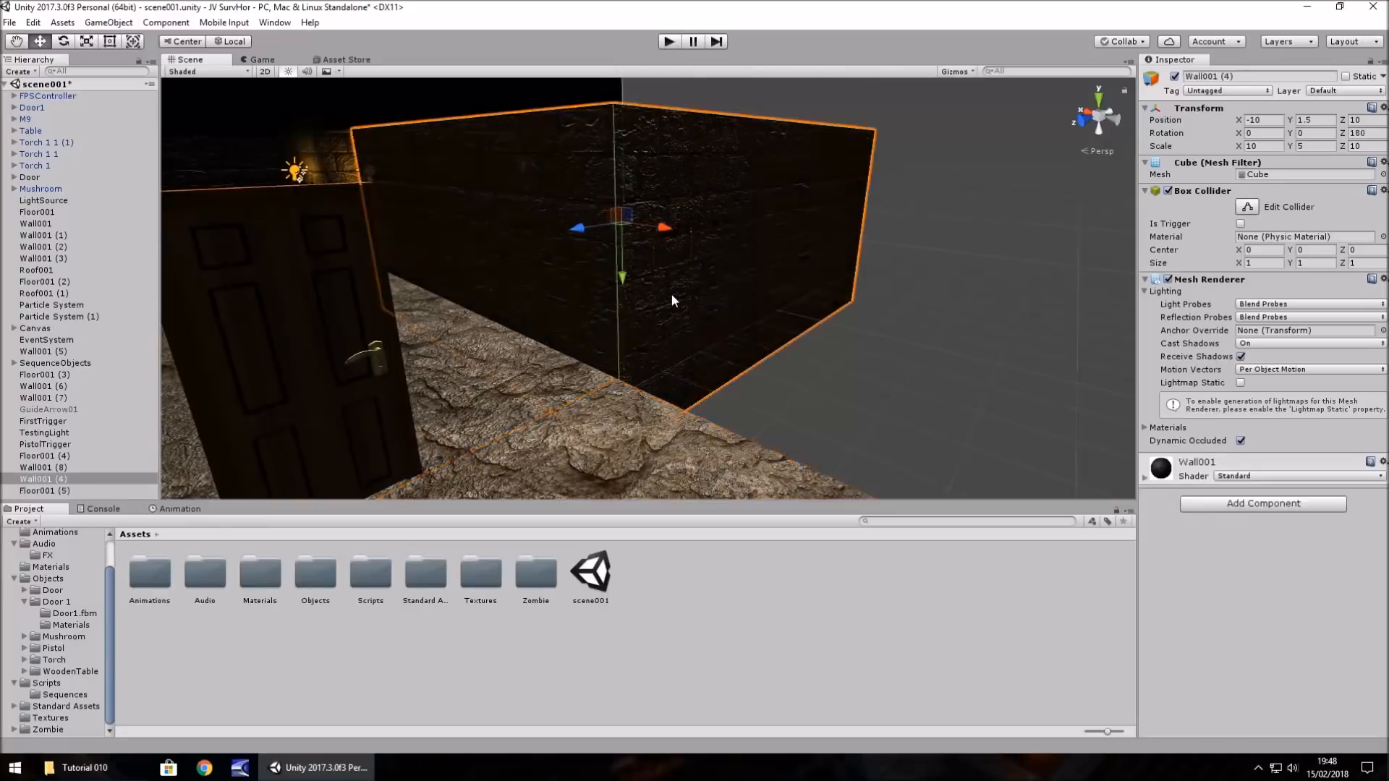
pyautogui.hotkey('ctrl', 'd')
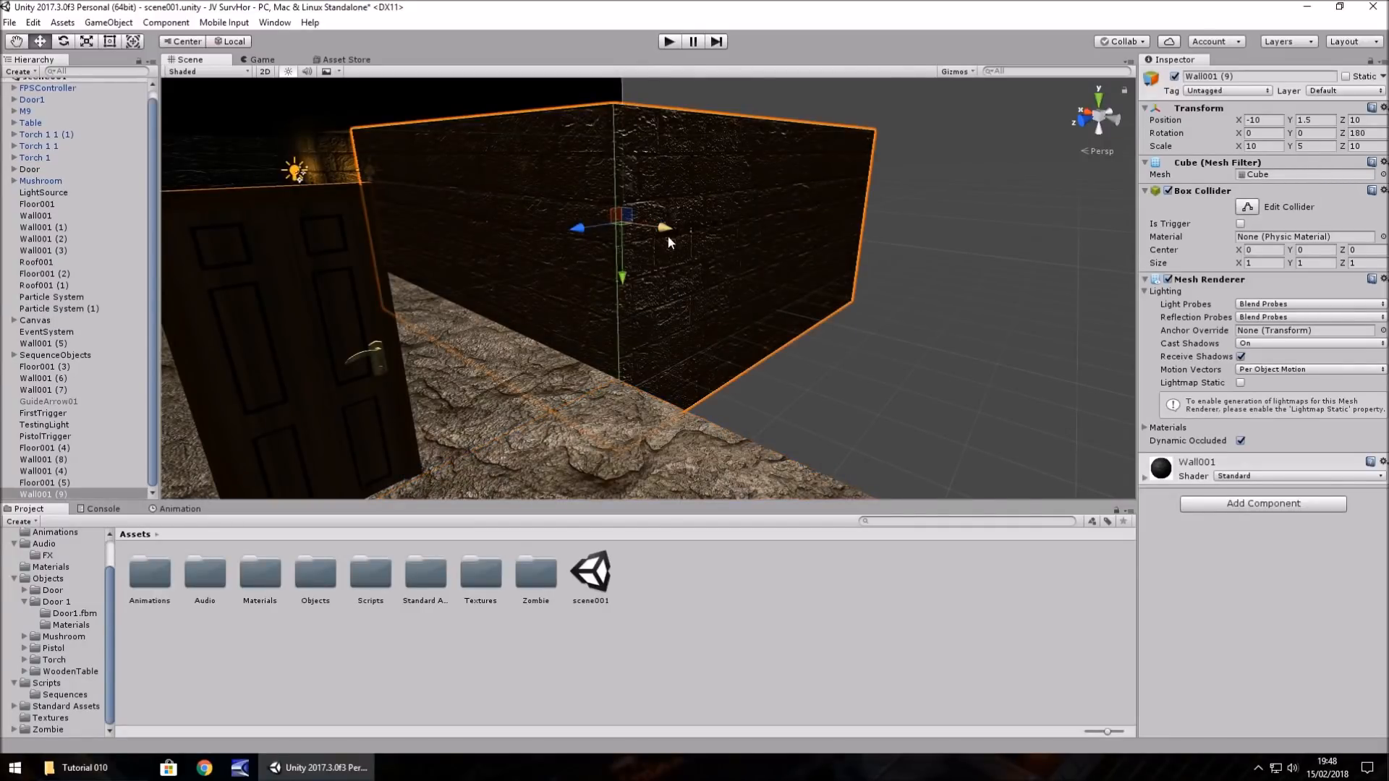
pyautogui.moveTo(664, 229); pyautogui.dragTo(876, 363)
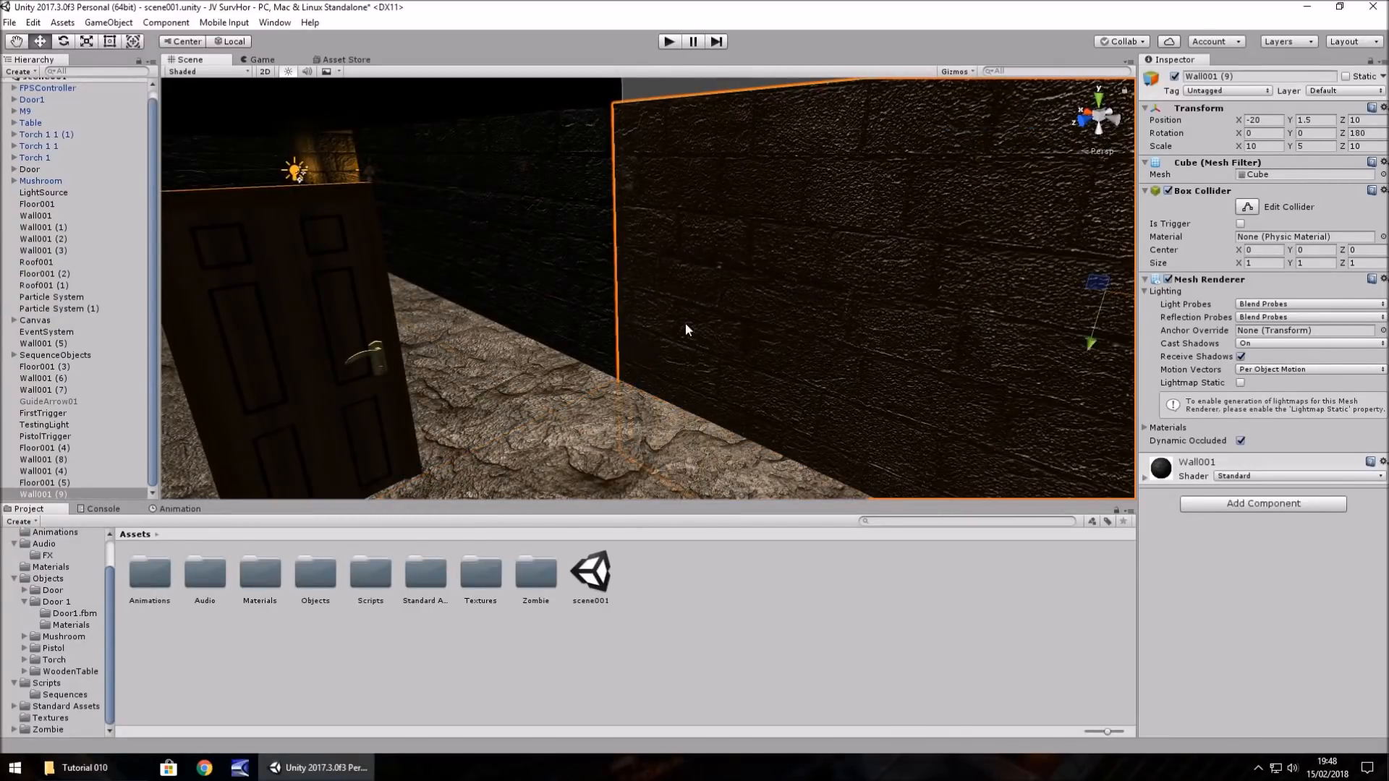
pyautogui.keyDown('alt'); pyautogui.moveTo(613, 311); pyautogui.dragTo(767, 312); pyautogui.keyUp('alt')
pyautogui.keyDown('alt'); pyautogui.moveTo(504, 261); pyautogui.dragTo(539, 293); pyautogui.keyUp('alt')
pyautogui.scroll(-3, 541, 287)
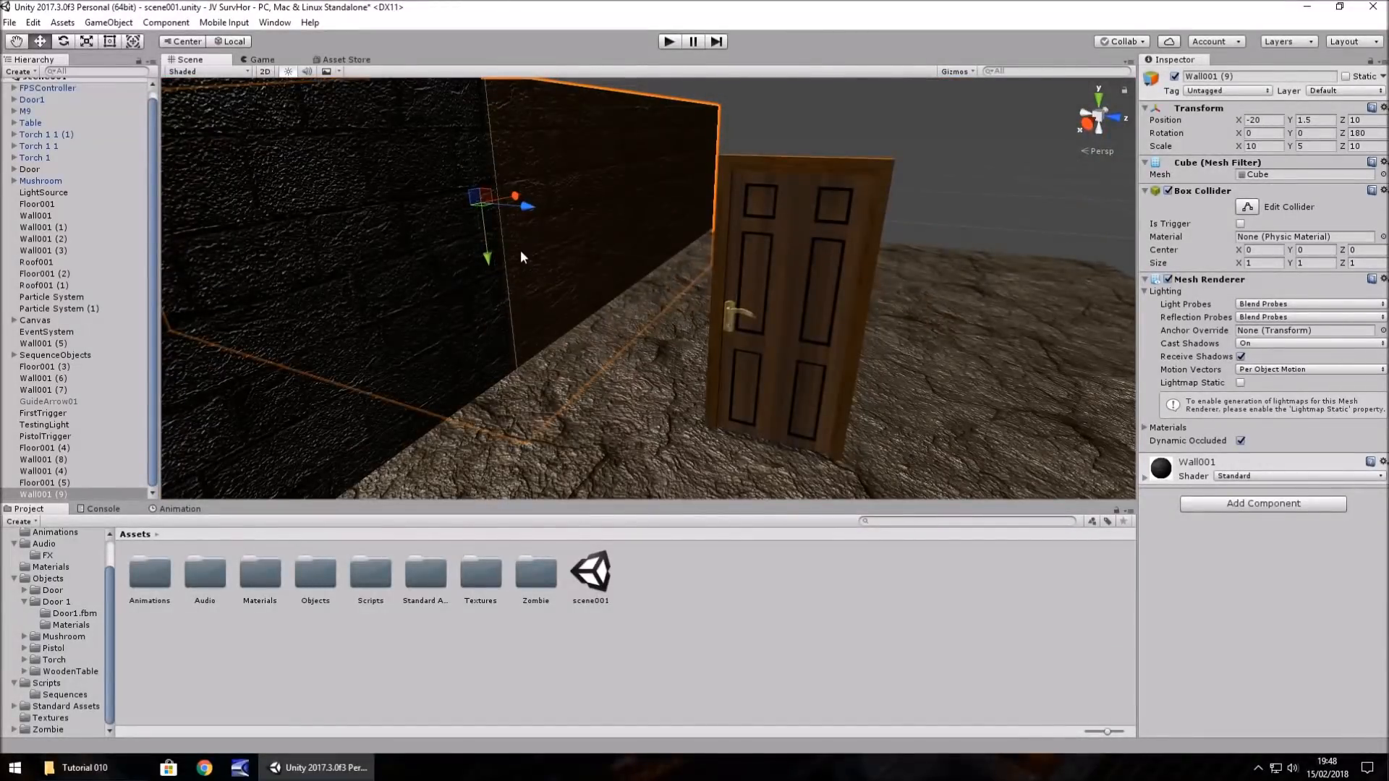
pyautogui.moveTo(526, 214); pyautogui.dragTo(599, 255)
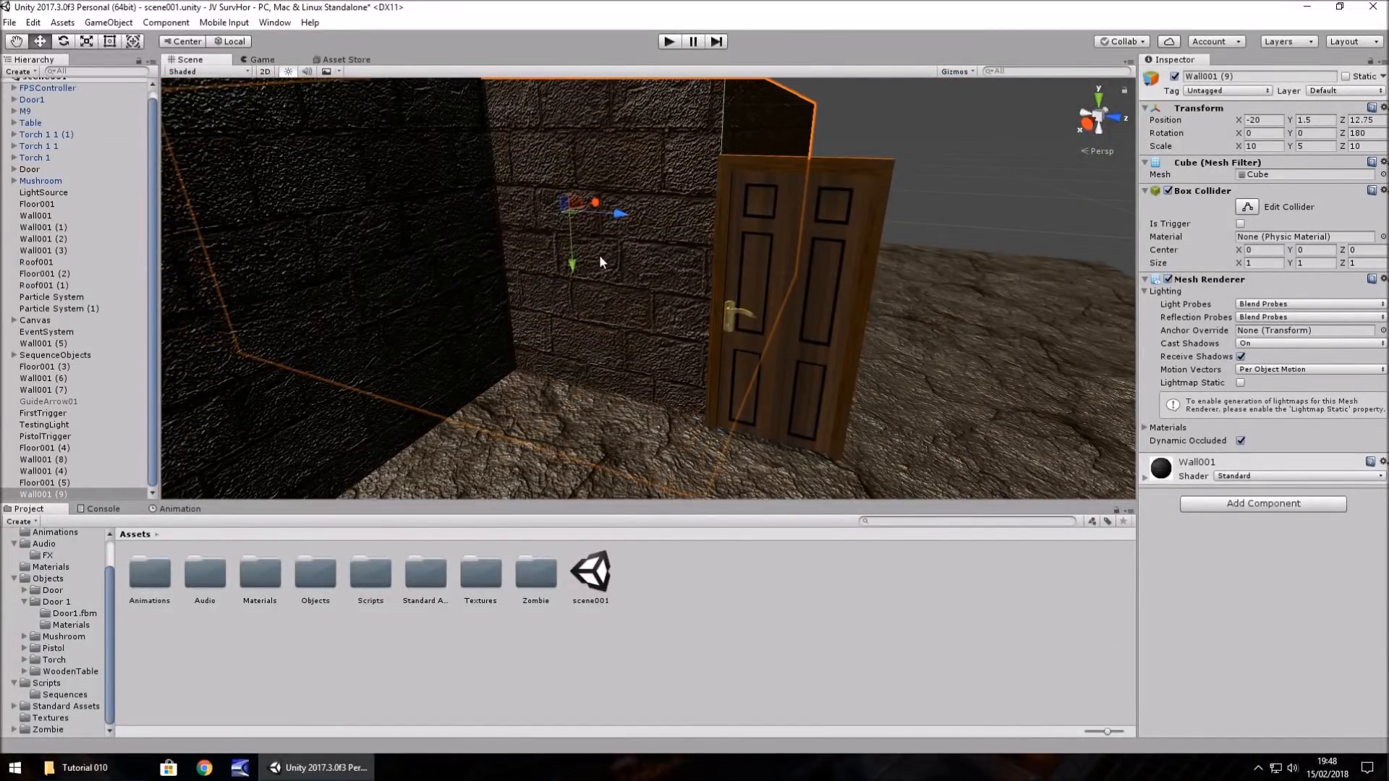
# Step: Duplicate the wall on the opposite side of the room and move the copy beside the door's hinge side, at X -19.75, Z 24.25
pyautogui.moveTo(586, 298); pyautogui.dragTo(1002, 273, button='right')
pyautogui.click(766, 257)
pyautogui.hotkey('ctrl', 'd')
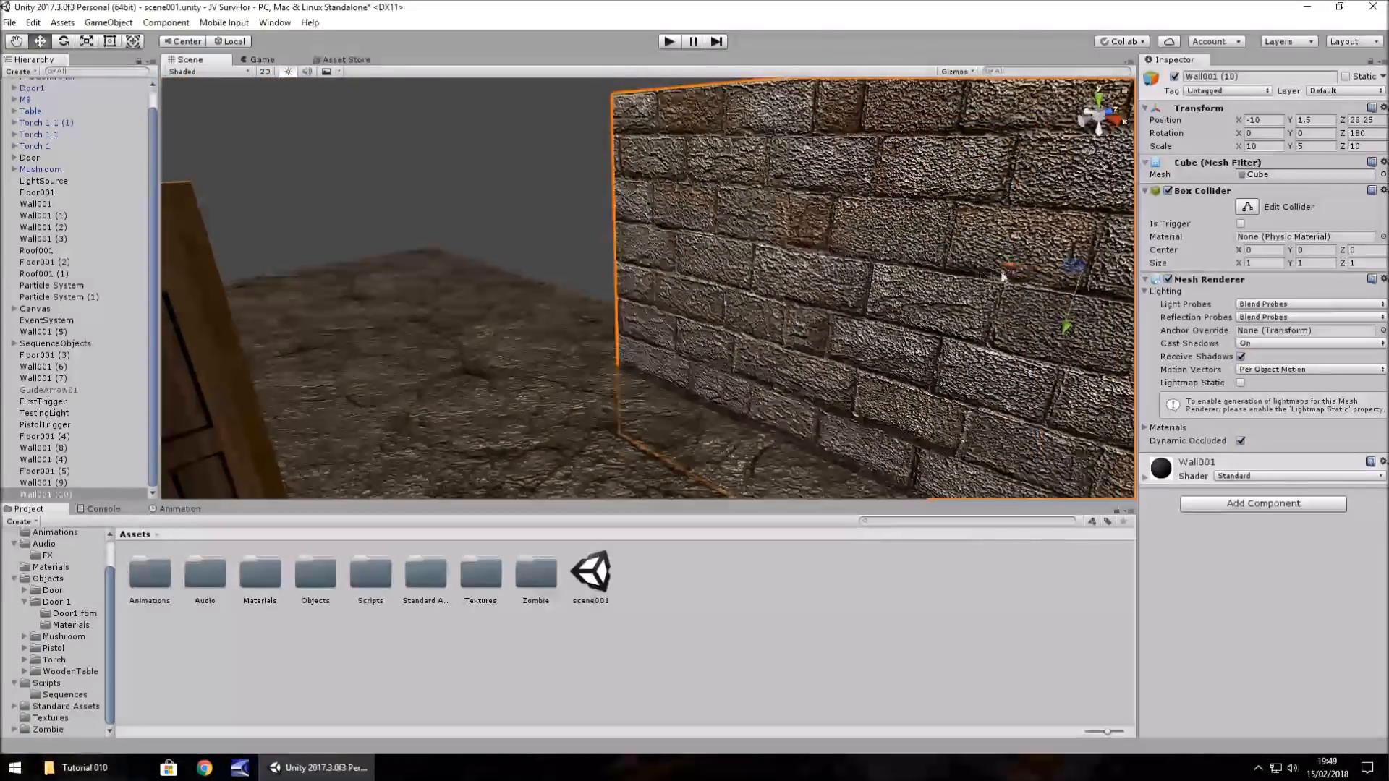
pyautogui.moveTo(1001, 273); pyautogui.dragTo(190, 221)
pyautogui.moveTo(636, 215); pyautogui.dragTo(421, 266)
pyautogui.moveTo(421, 265); pyautogui.dragTo(402, 292, button='right')
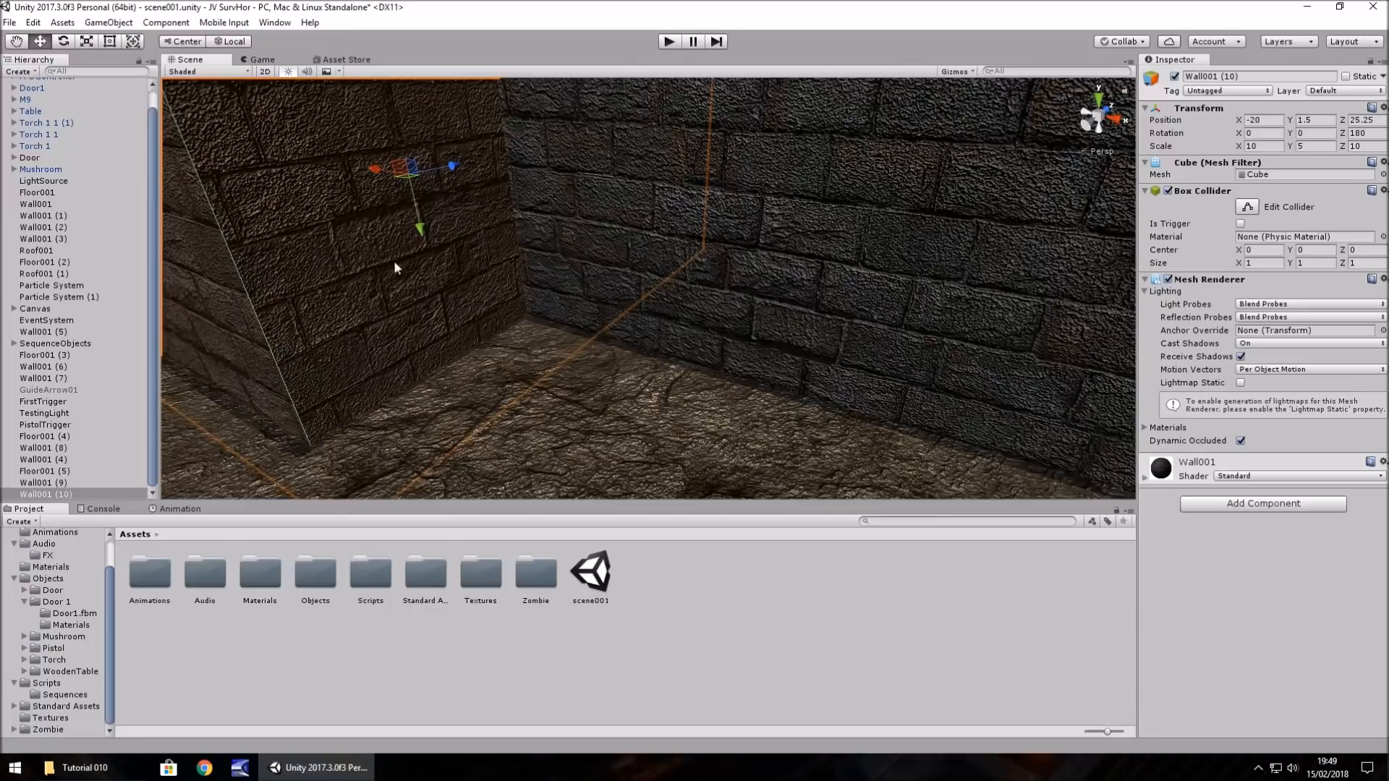
pyautogui.moveTo(333, 273); pyautogui.dragTo(607, 283, button='middle')
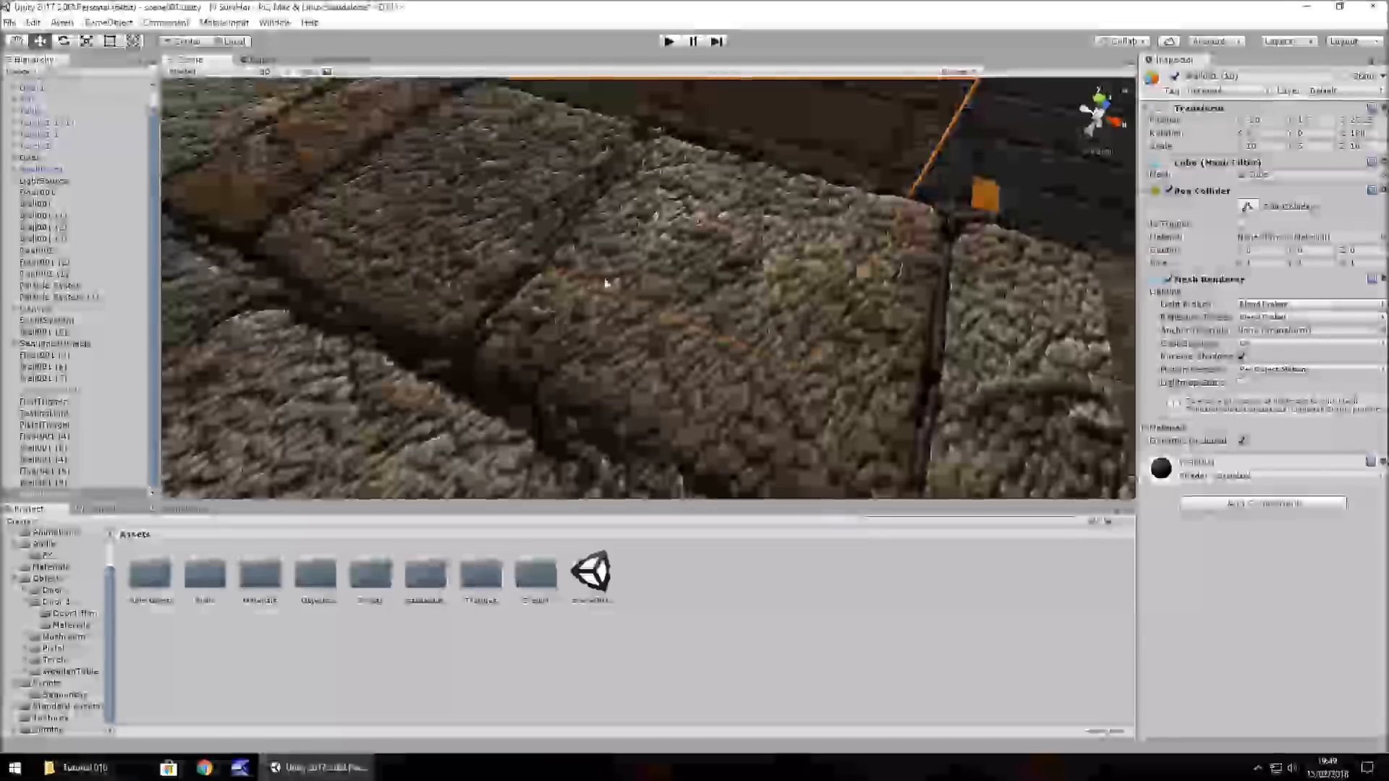
pyautogui.moveTo(607, 284); pyautogui.dragTo(732, 189, button='right')
pyautogui.moveTo(780, 89); pyautogui.dragTo(672, 113)
pyautogui.moveTo(693, 228); pyautogui.dragTo(565, 285, button='right')
pyautogui.moveTo(726, 328); pyautogui.dragTo(715, 336, button='right')
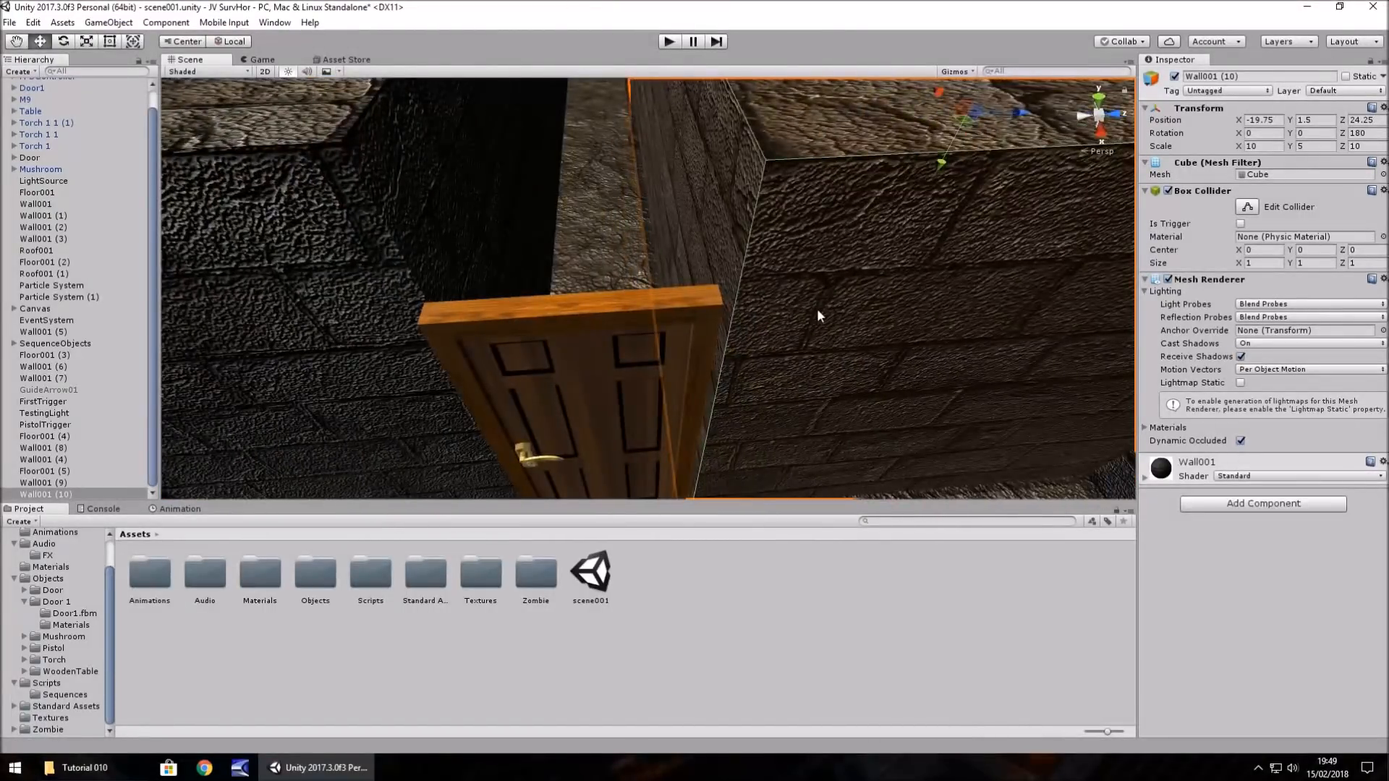
# Step: Widen Door1 to fill the gap between the walls by setting its X scale to 7.5
pyautogui.press('d')
pyautogui.moveTo(817, 309); pyautogui.dragTo(783, 313, button='right')
pyautogui.click(346, 315)
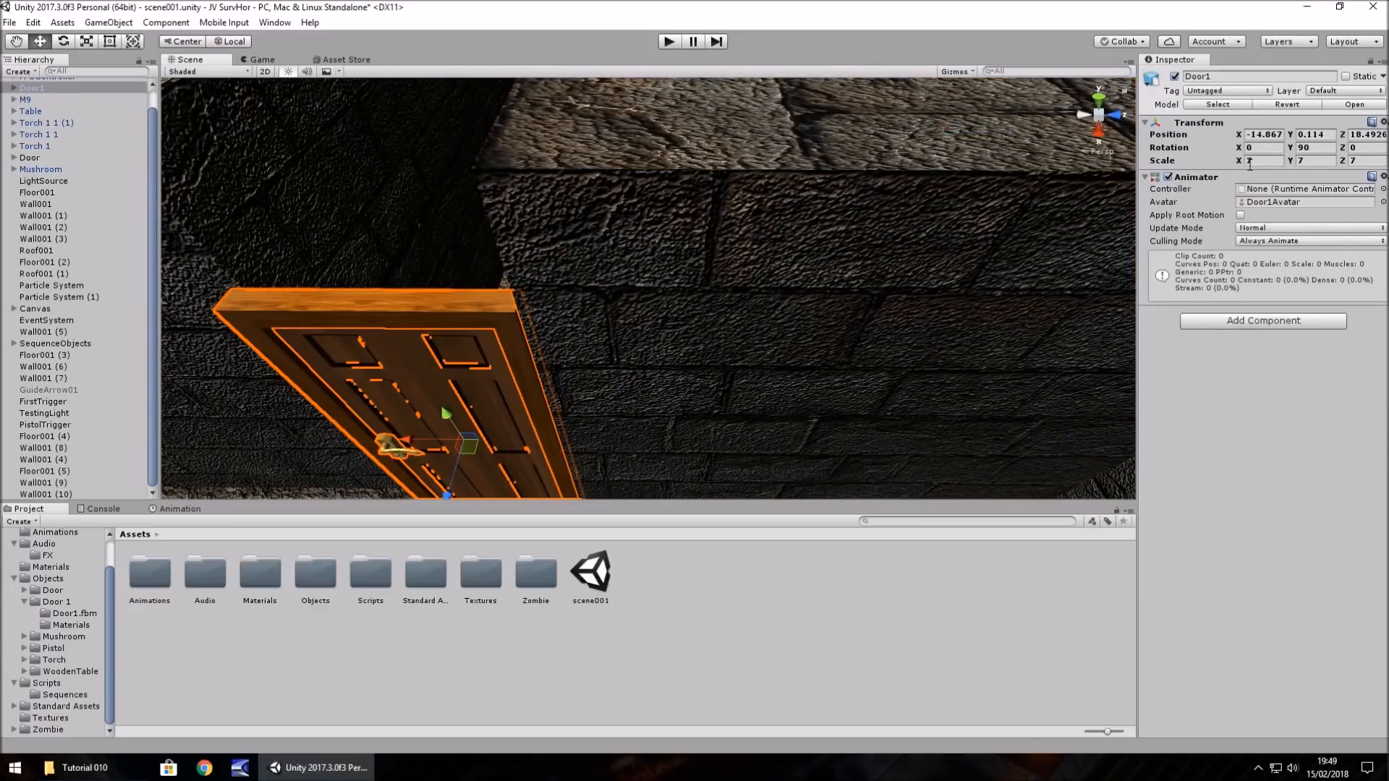
pyautogui.click(1272, 165)
pyautogui.write('.5')
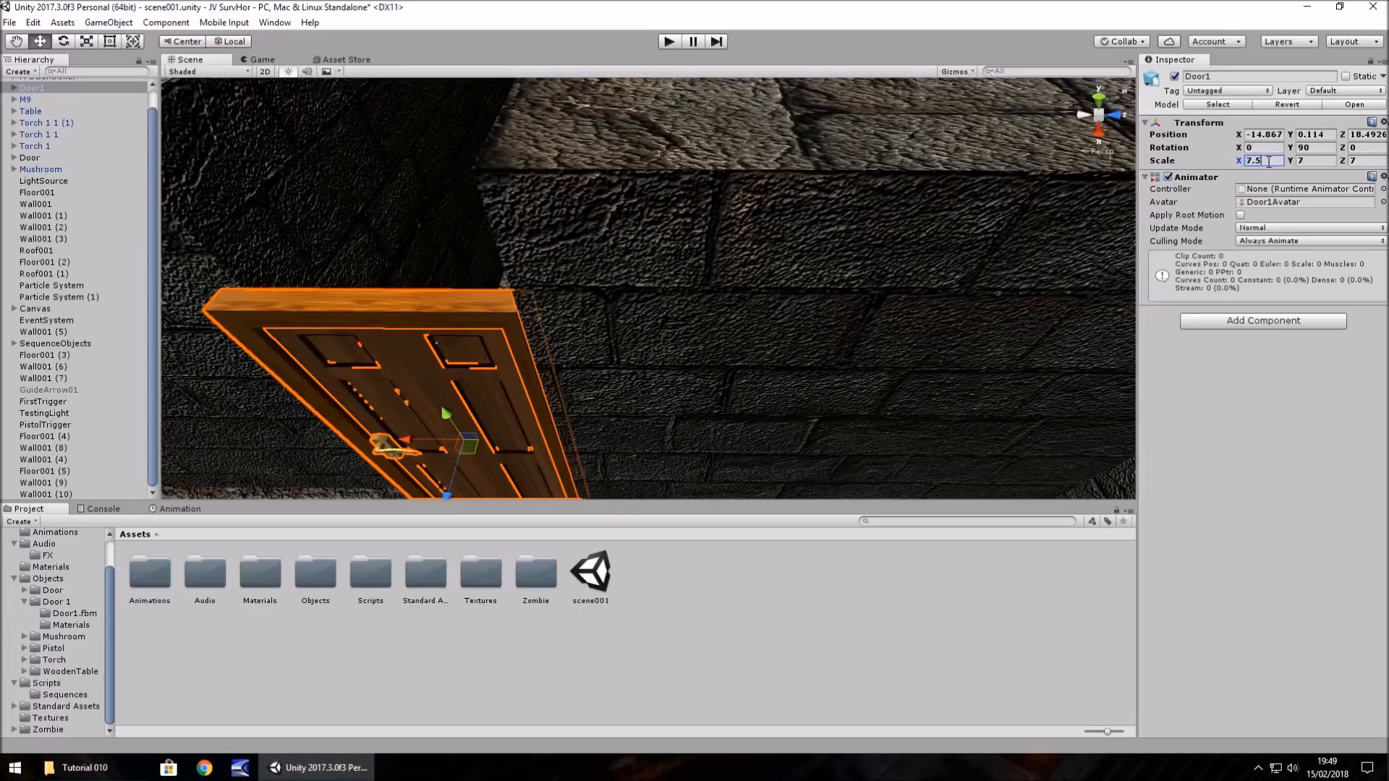
# Step: Place the z@walk model from the Zombie Model folder on the floor behind the door
pyautogui.moveTo(480, 312); pyautogui.dragTo(536, 238, button='middle')
pyautogui.moveTo(533, 341); pyautogui.dragTo(533, 276, button='right')
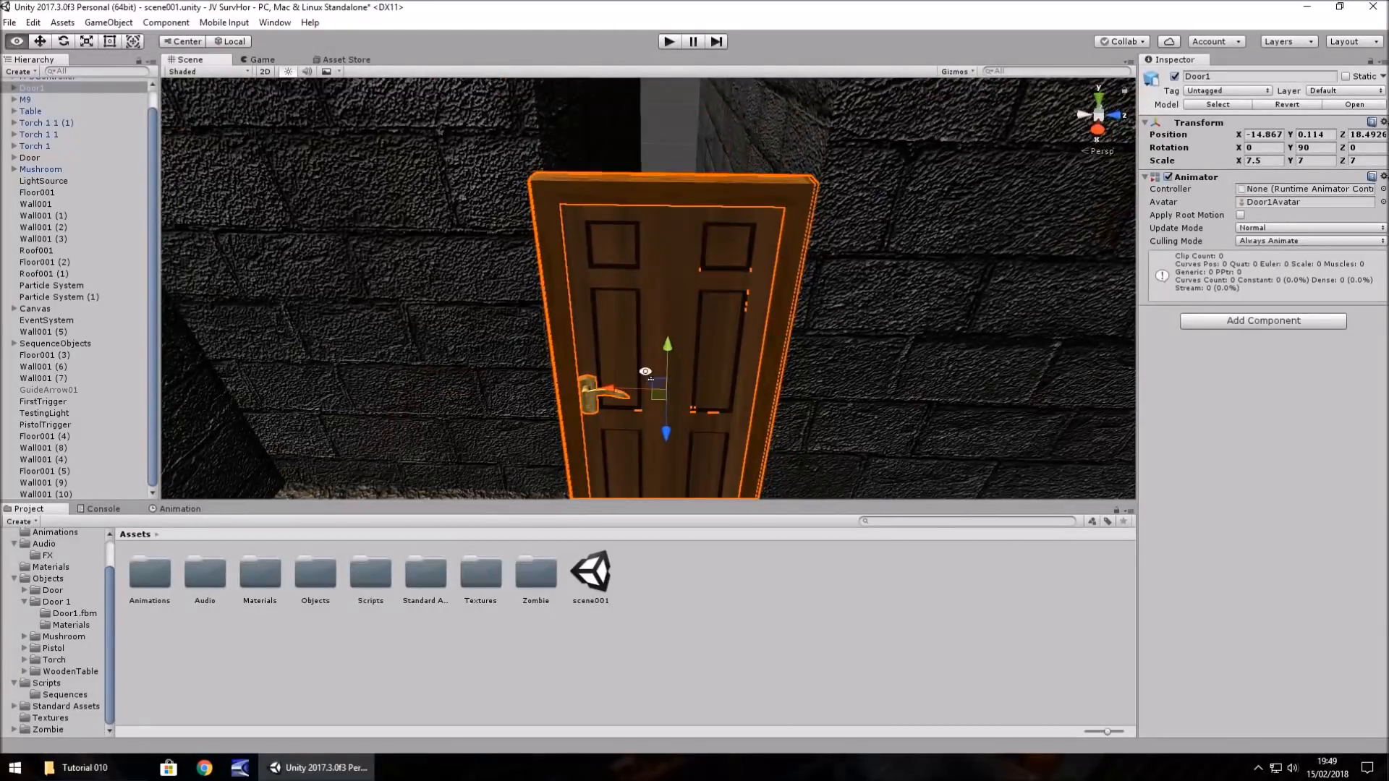
pyautogui.moveTo(644, 372); pyautogui.dragTo(648, 336, button='right')
pyautogui.moveTo(772, 322); pyautogui.dragTo(651, 403, button='right')
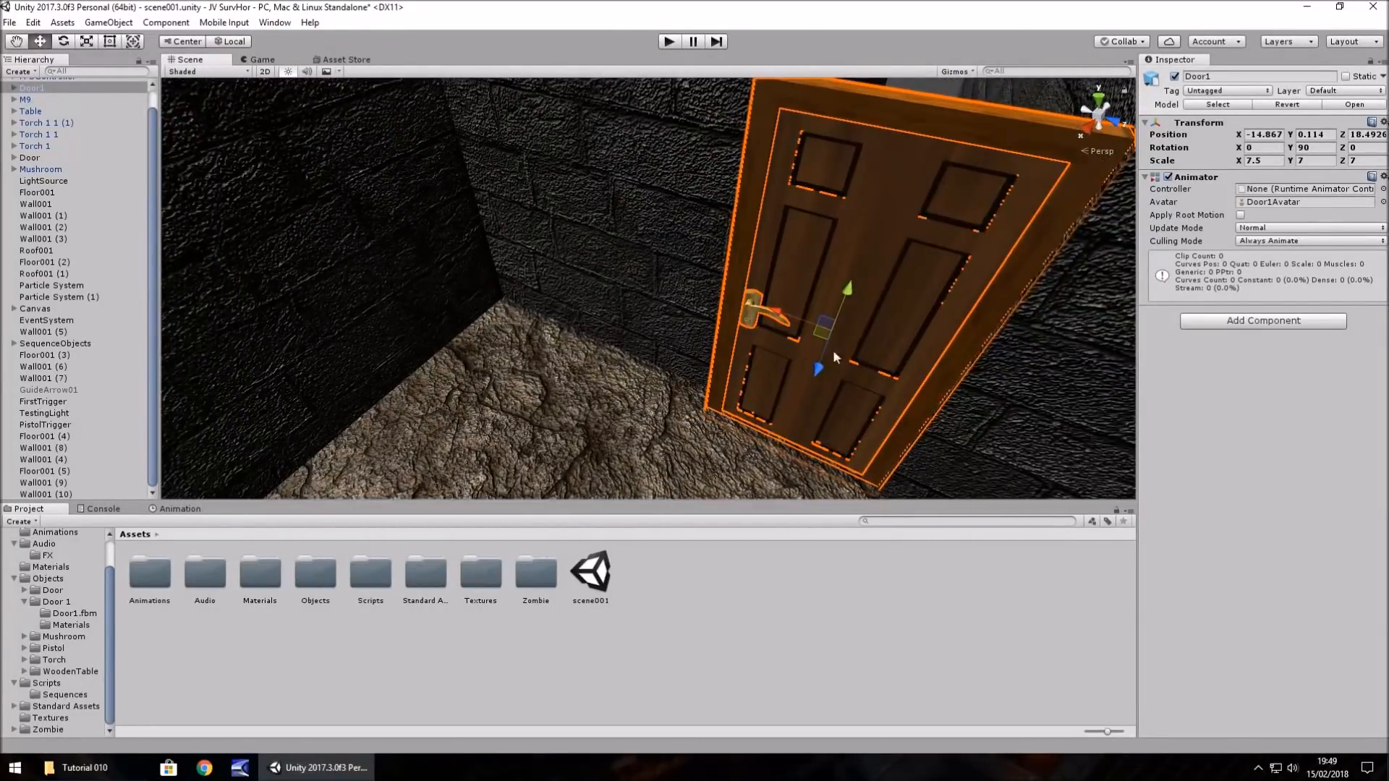
pyautogui.moveTo(832, 349); pyautogui.dragTo(683, 357, button='right')
pyautogui.moveTo(934, 355); pyautogui.dragTo(770, 346, button='middle')
pyautogui.press('f')
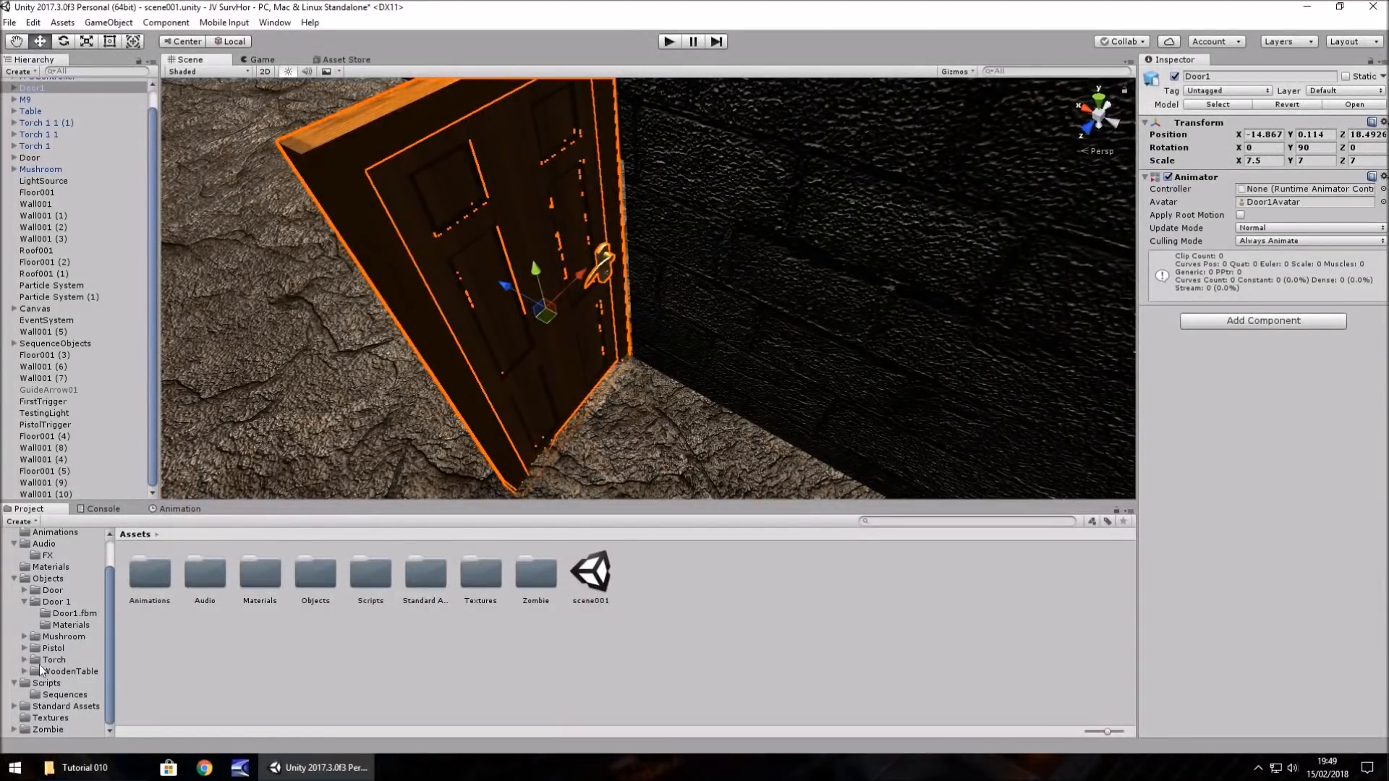
pyautogui.click(42, 730)
pyautogui.doubleClick(149, 573)
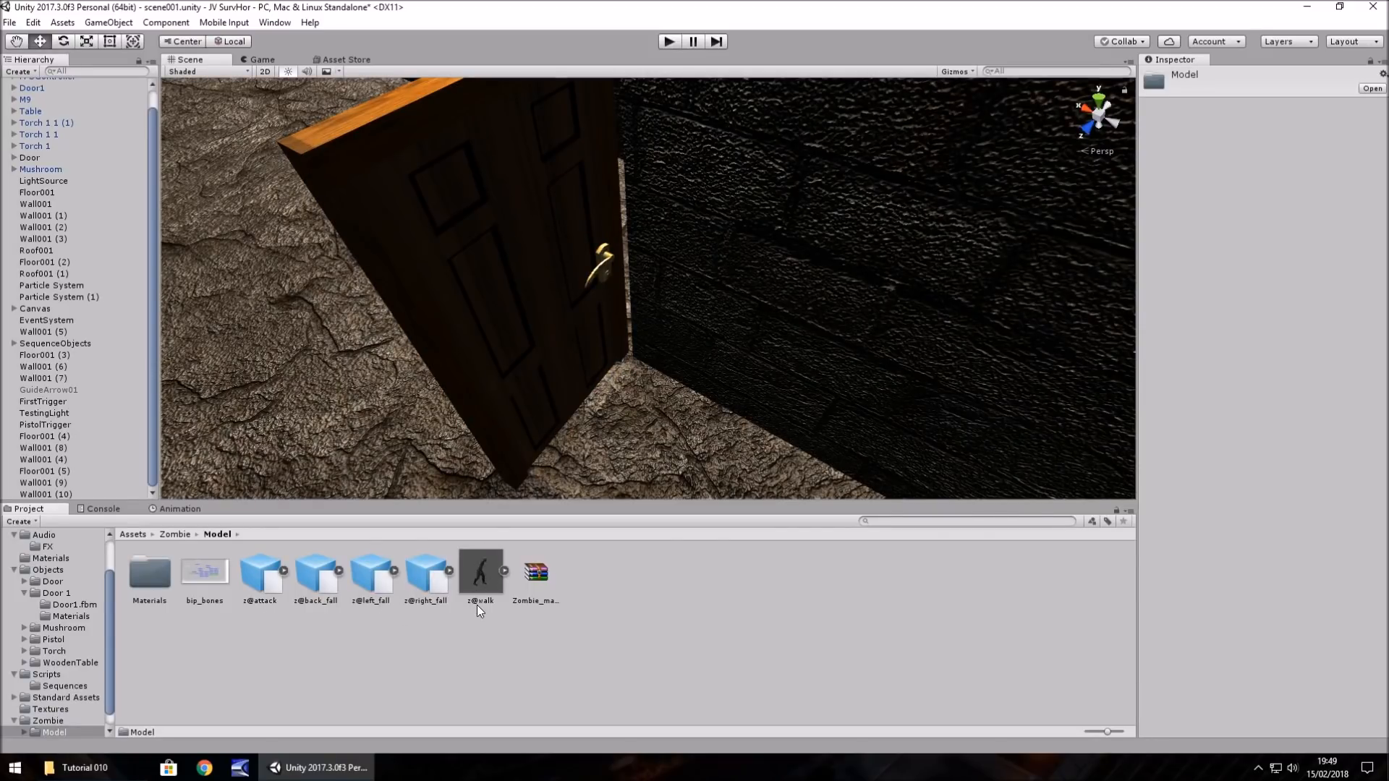
pyautogui.moveTo(493, 573); pyautogui.dragTo(666, 428)
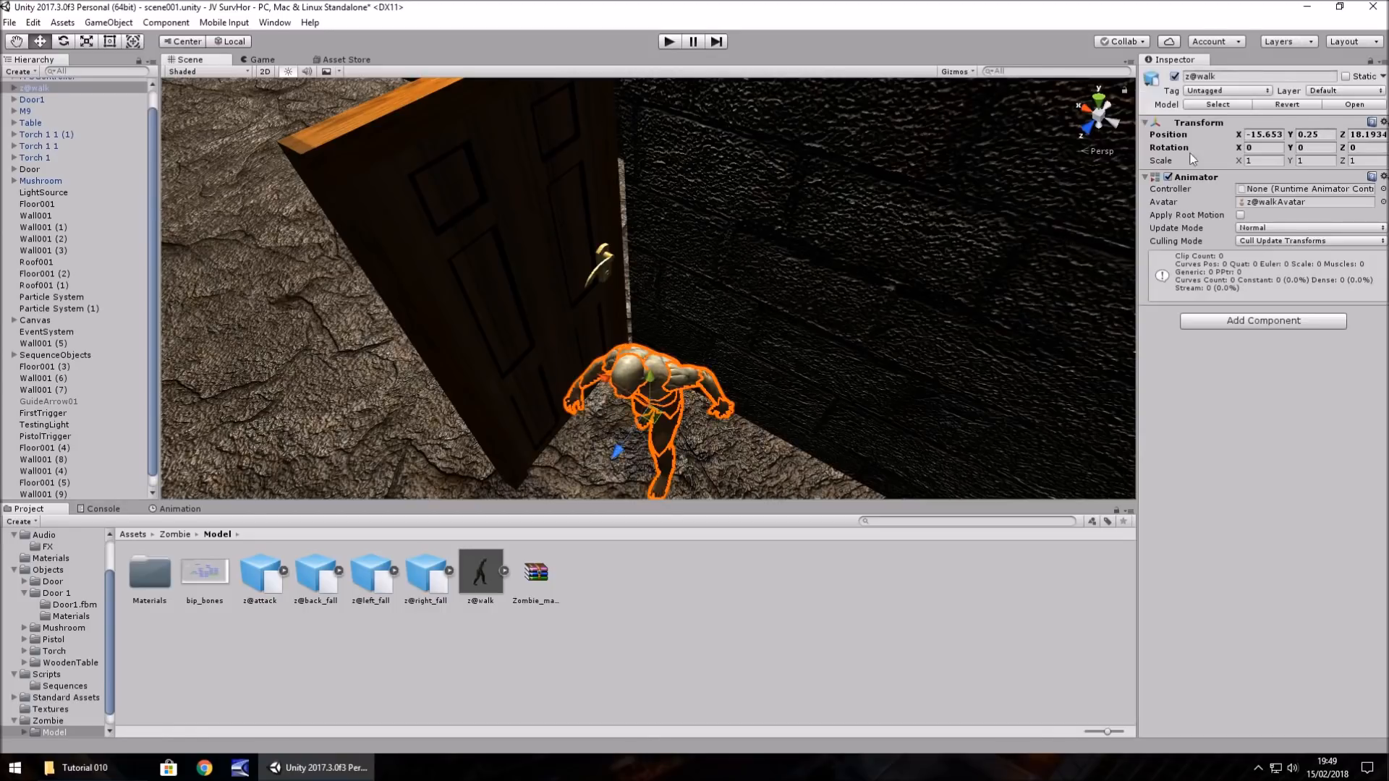
# Step: Set the zombie's Y rotation to 90 and move it centrally behind the door, to about X -15.866, Z 18.432
pyautogui.moveTo(1288, 148); pyautogui.dragTo(972, 170)
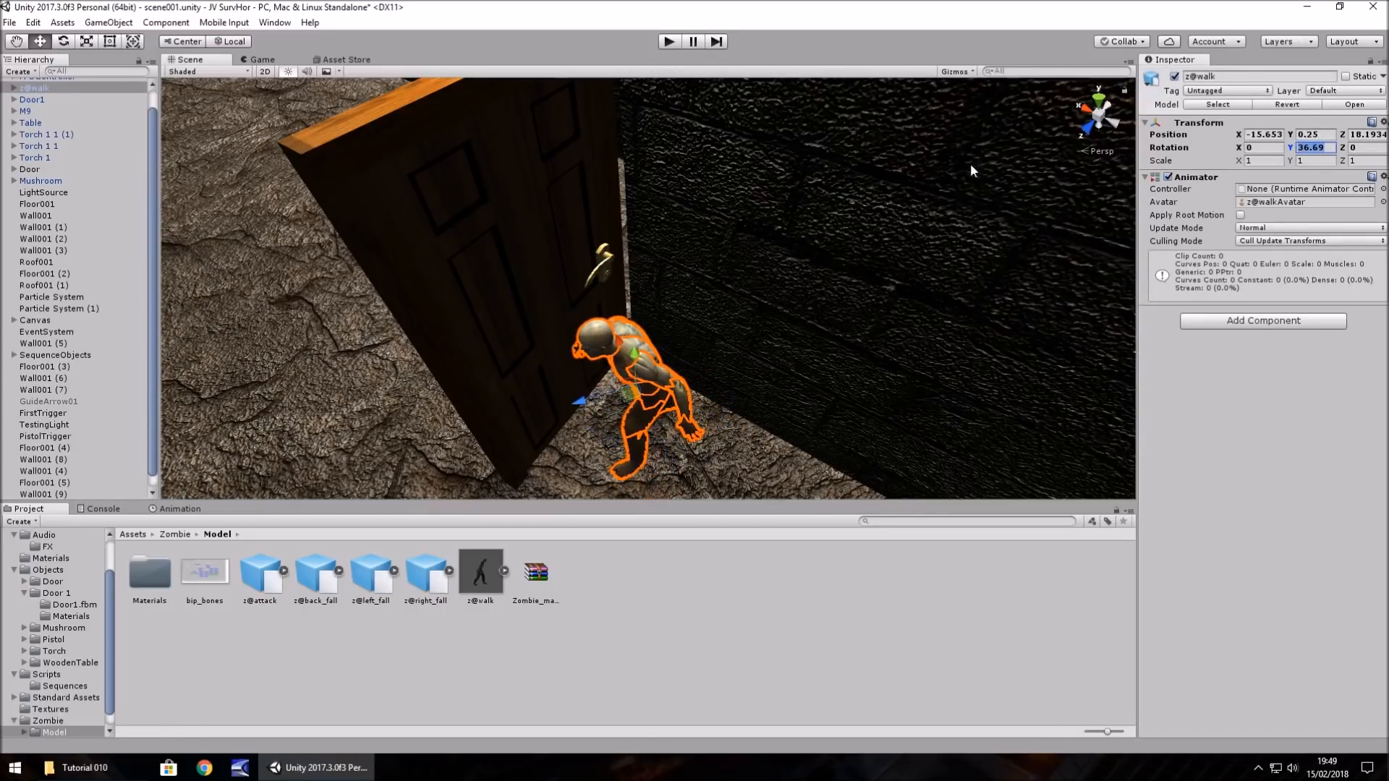
pyautogui.write('90')
pyautogui.press('Return')
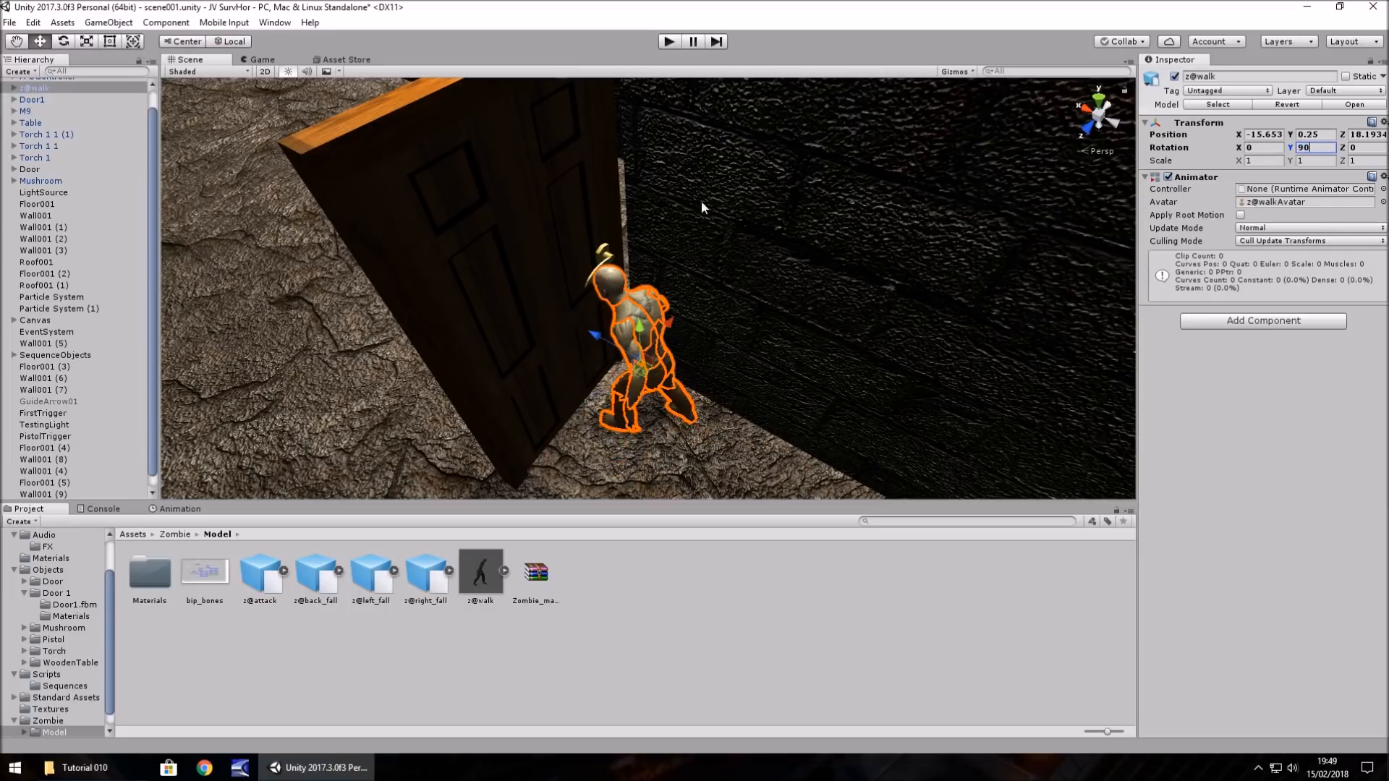
pyautogui.moveTo(752, 318); pyautogui.dragTo(754, 246, button='right')
pyautogui.moveTo(771, 398); pyautogui.dragTo(666, 275, button='middle')
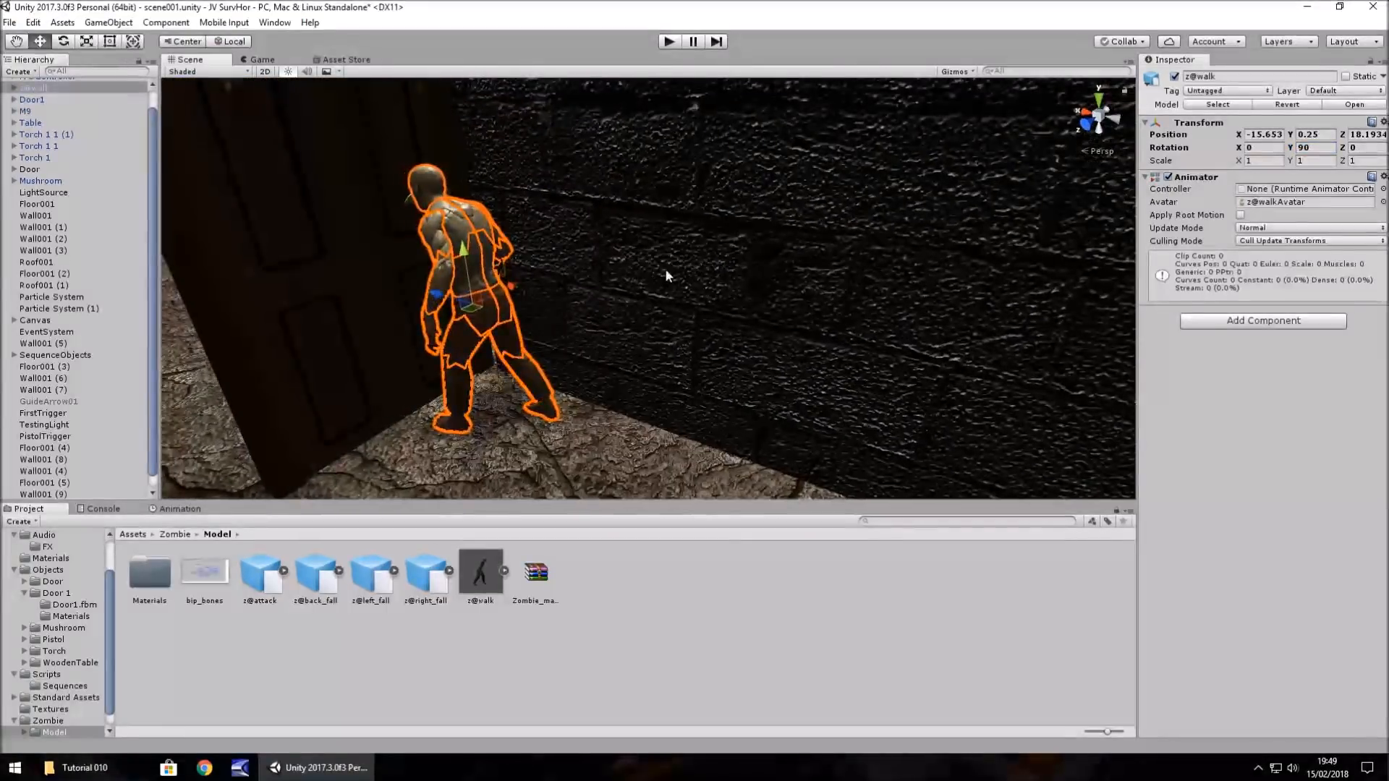
pyautogui.moveTo(650, 233); pyautogui.dragTo(664, 411, button='right')
pyautogui.moveTo(662, 405); pyautogui.dragTo(587, 388)
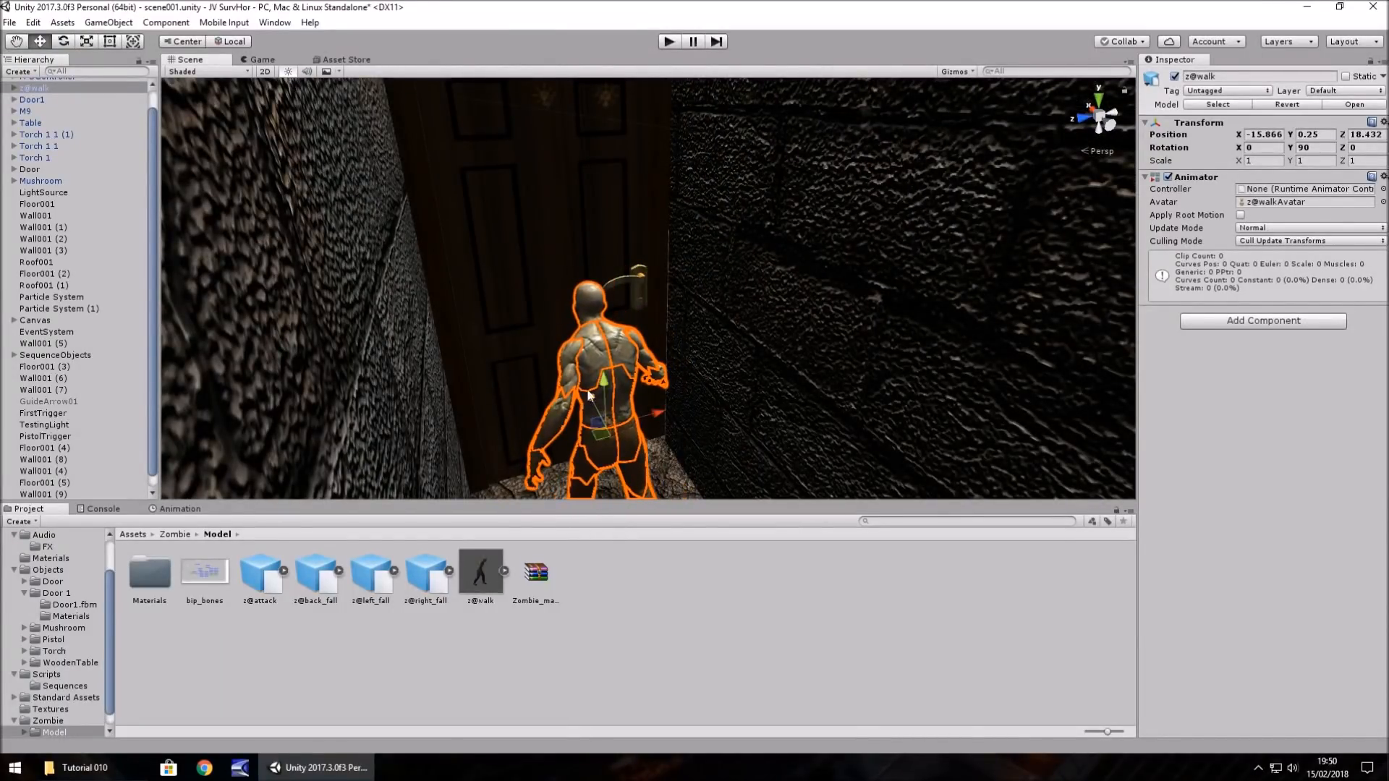
# Step: Scale the zombie to 1.5 on the X, Y and Z axes
pyautogui.click(1262, 161)
pyautogui.write('1.5')
pyautogui.press('Tab')
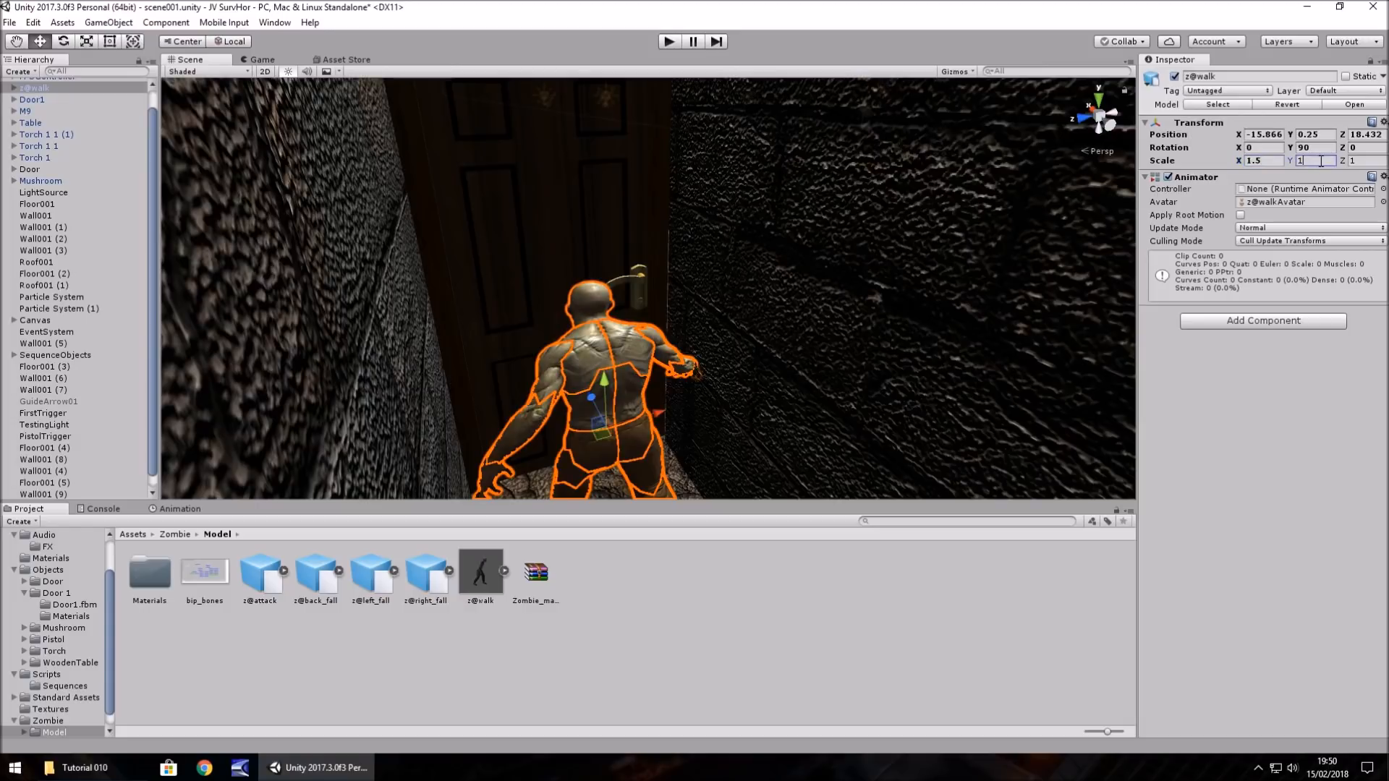
pyautogui.write('1.5')
pyautogui.press('Tab')
pyautogui.write('1.5')
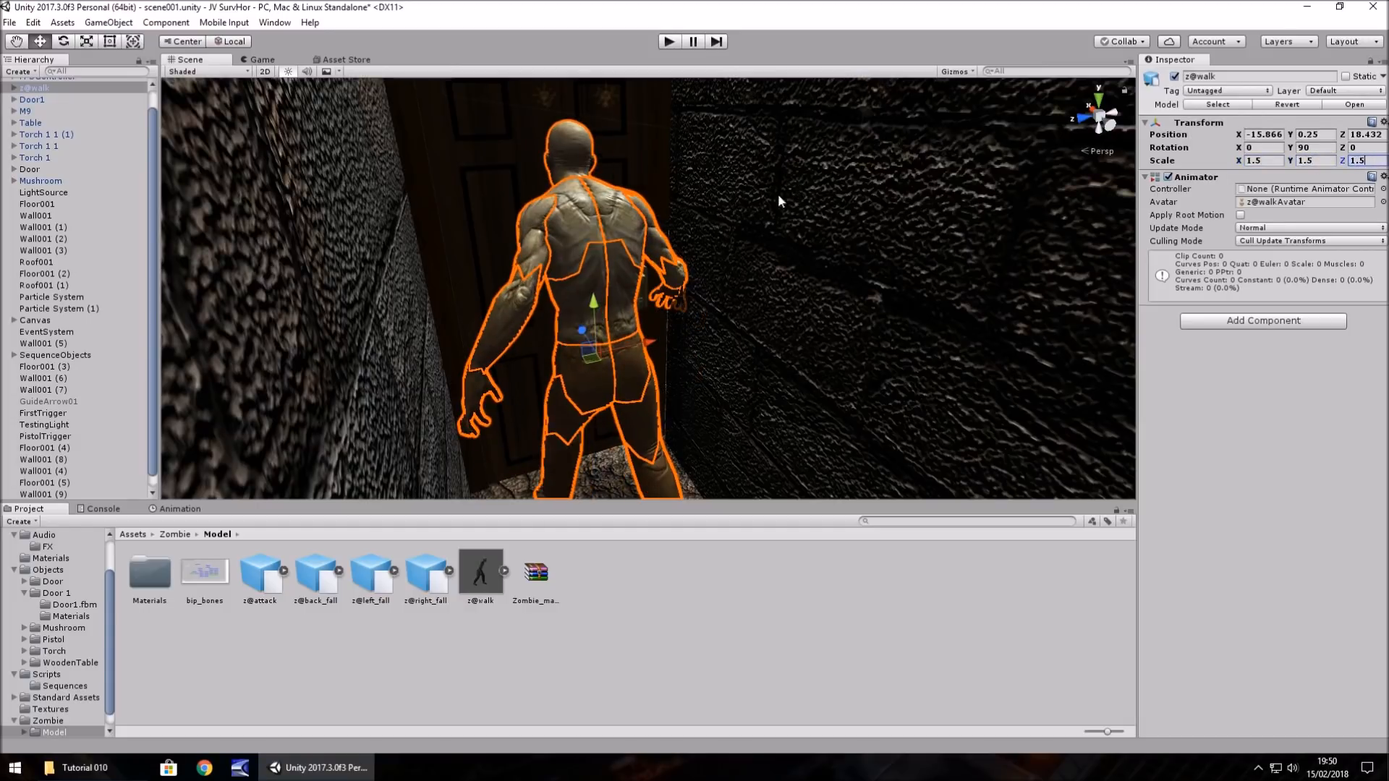
# Step: Examine the room and the doorway from the front to check the zombie's size and placement behind the door
pyautogui.keyDown('alt'); pyautogui.moveTo(676, 218); pyautogui.dragTo(1013, 219); pyautogui.keyUp('alt')
pyautogui.moveTo(1013, 218); pyautogui.dragTo(782, 177, button='right')
pyautogui.scroll(-5, 782, 176)
pyautogui.moveTo(781, 176); pyautogui.dragTo(676, 194, button='middle')
pyautogui.scroll(-3, 676, 193)
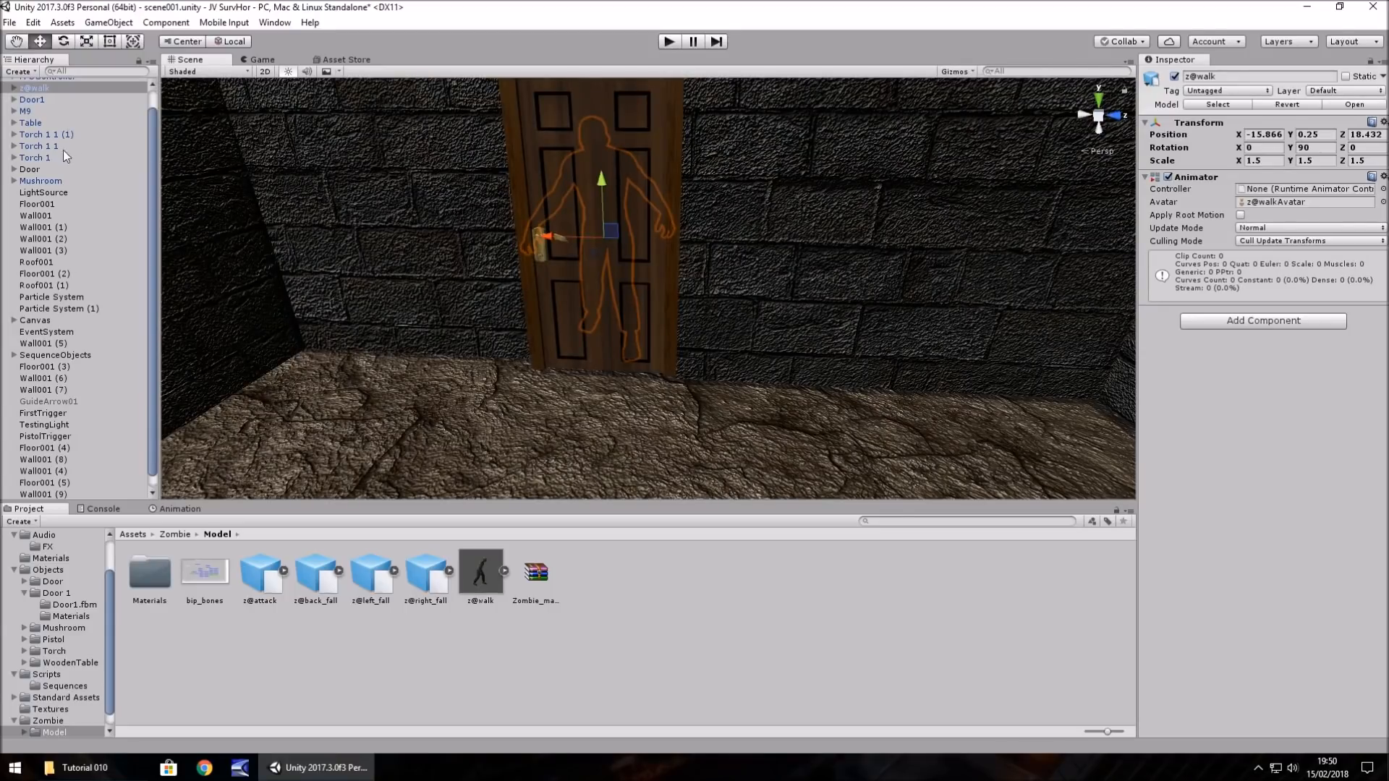
pyautogui.scroll(2, 58, 167)
pyautogui.keyDown('alt'); pyautogui.moveTo(536, 263); pyautogui.dragTo(658, 248); pyautogui.keyUp('alt')
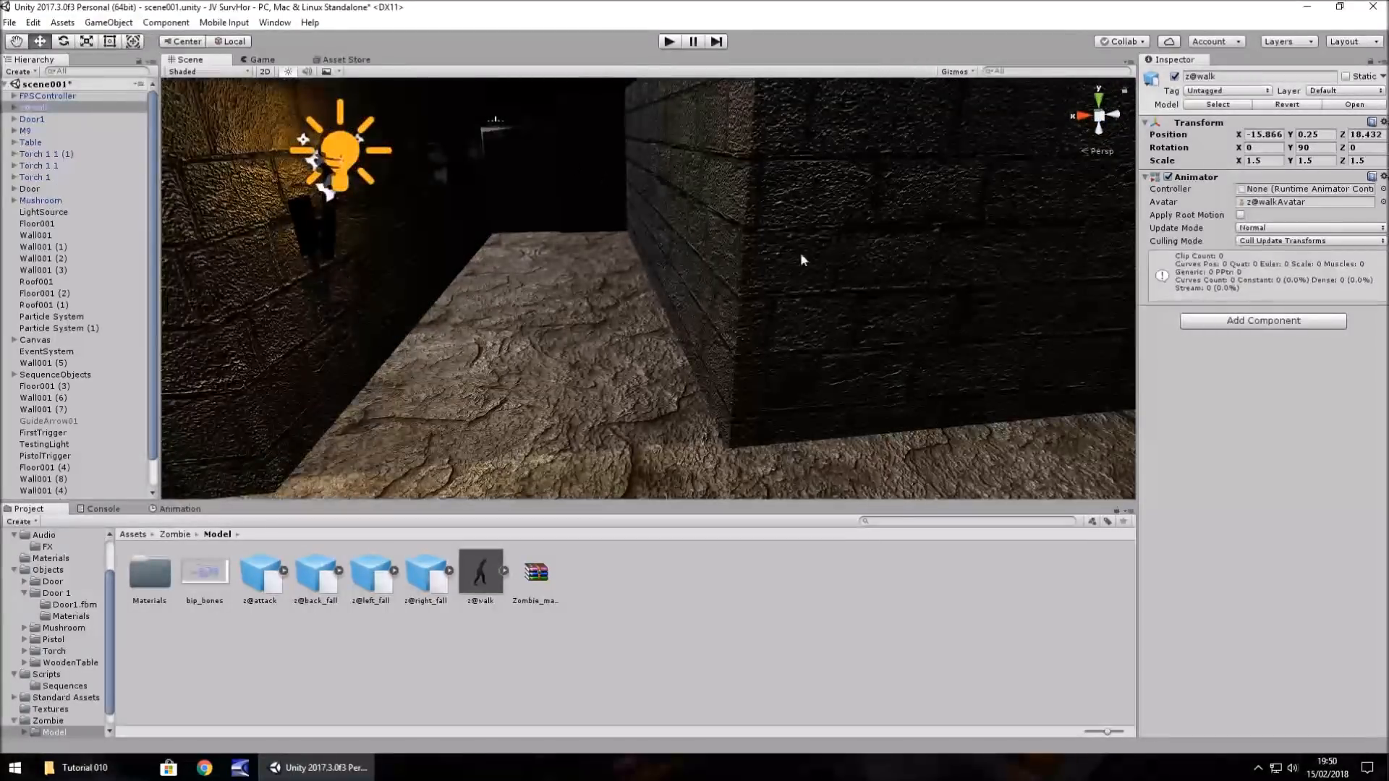
pyautogui.moveTo(801, 254); pyautogui.dragTo(1108, 302, button='right')
pyautogui.moveTo(1109, 303); pyautogui.dragTo(753, 317, button='middle')
pyautogui.scroll(2, 662, 269)
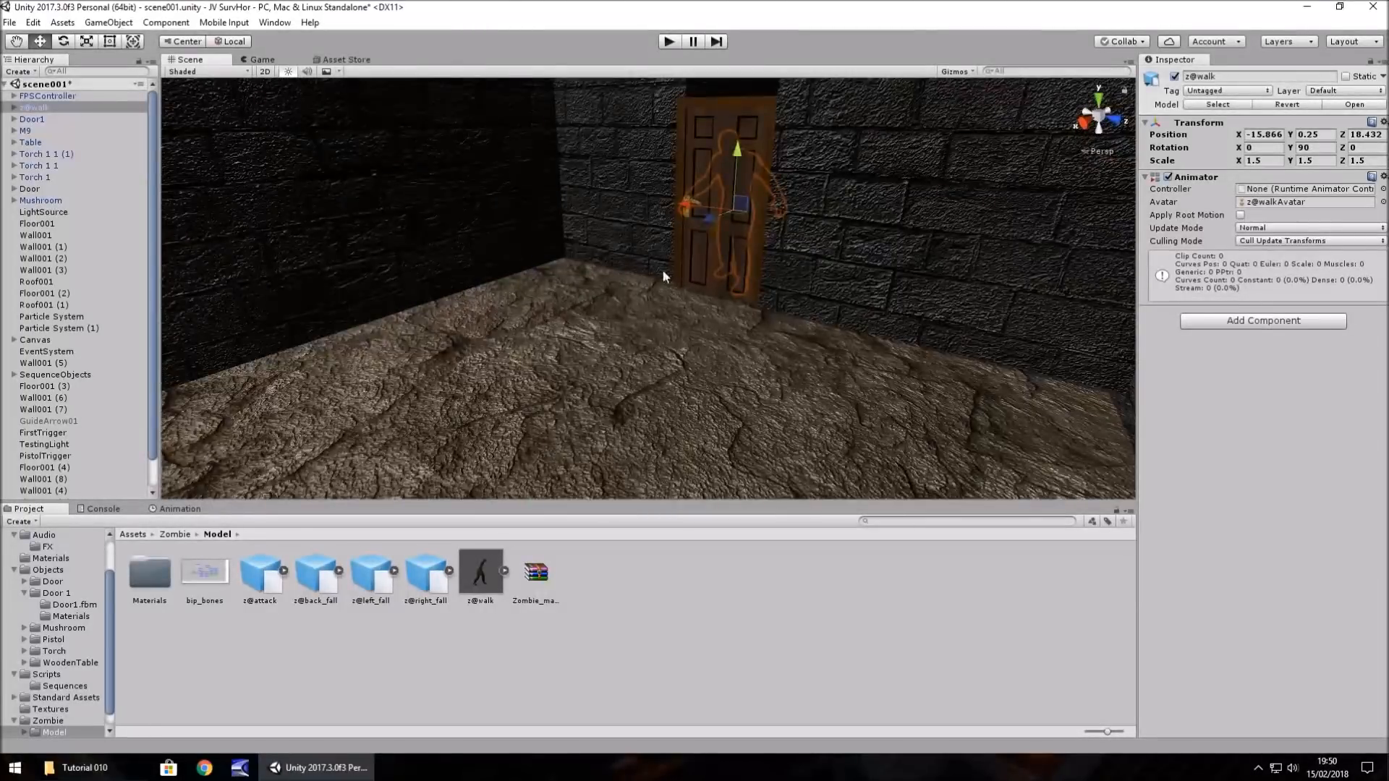
pyautogui.scroll(2, 664, 275)
pyautogui.moveTo(845, 242); pyautogui.dragTo(907, 362, button='middle')
pyautogui.scroll(2, 907, 362)
pyautogui.keyDown('alt'); pyautogui.moveTo(907, 362); pyautogui.dragTo(615, 357); pyautogui.keyUp('alt')
pyautogui.scroll(3, 615, 357)
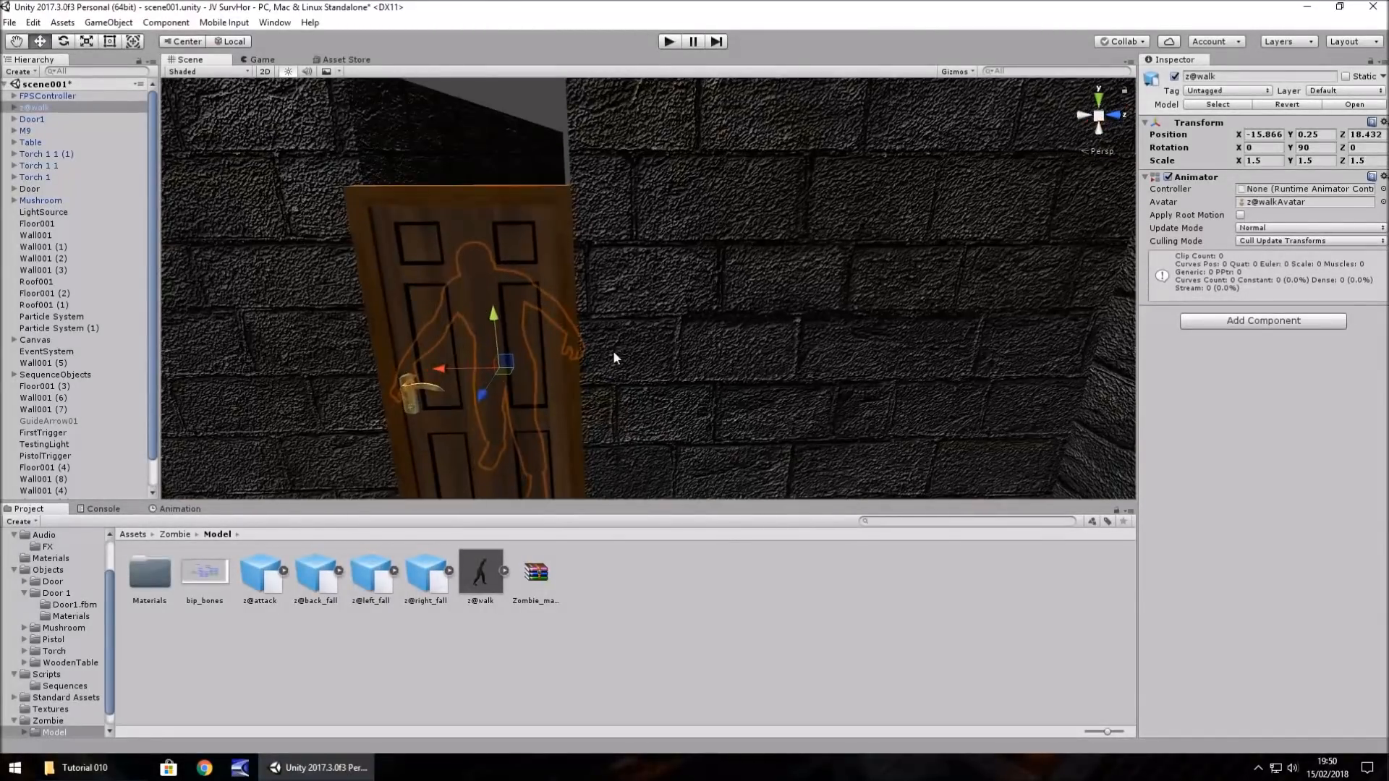
# Step: Inspect the parts of Door1 and make its handle part, Door, a child of the door panel pCube5, breaking the prefab instance
pyautogui.scroll(1, 615, 358)
pyautogui.moveTo(541, 366); pyautogui.dragTo(707, 327, button='middle')
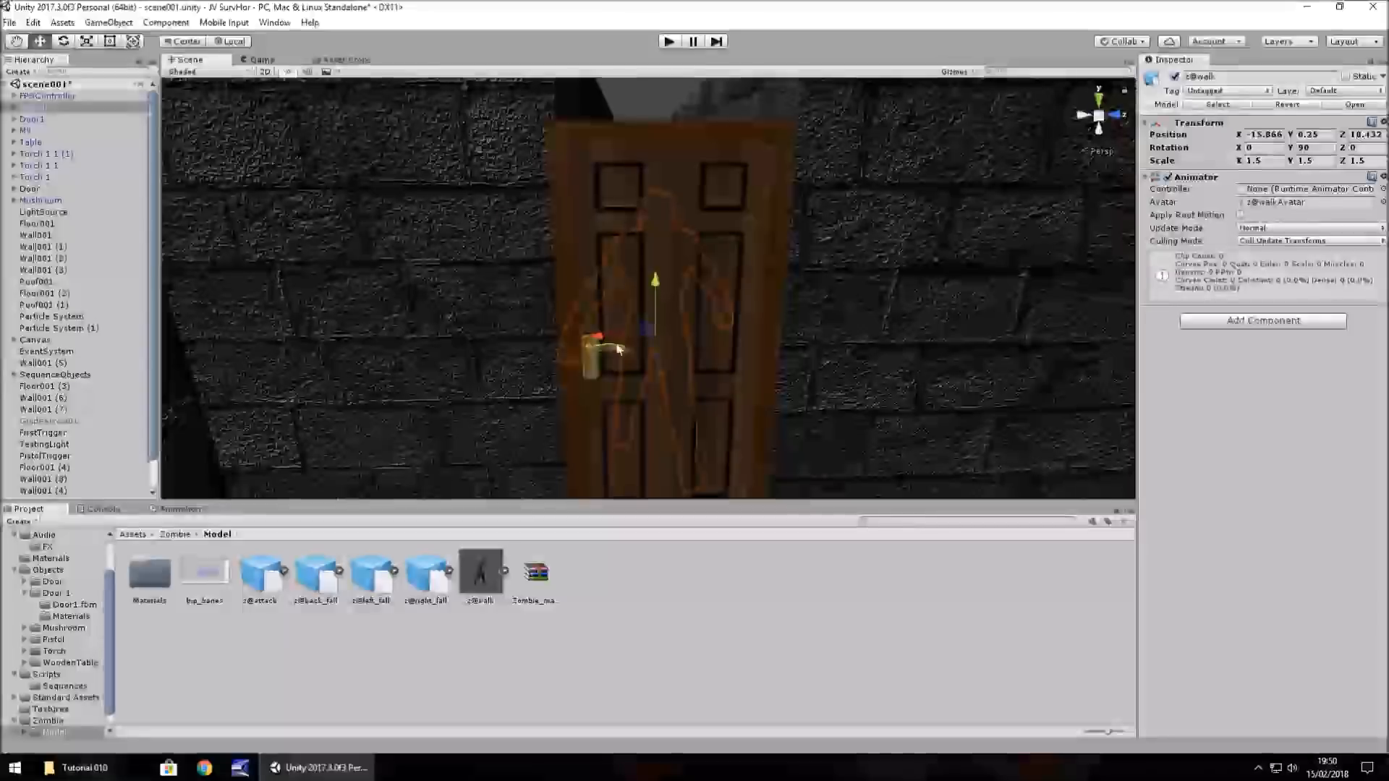
pyautogui.click(30, 120)
pyautogui.click(14, 120)
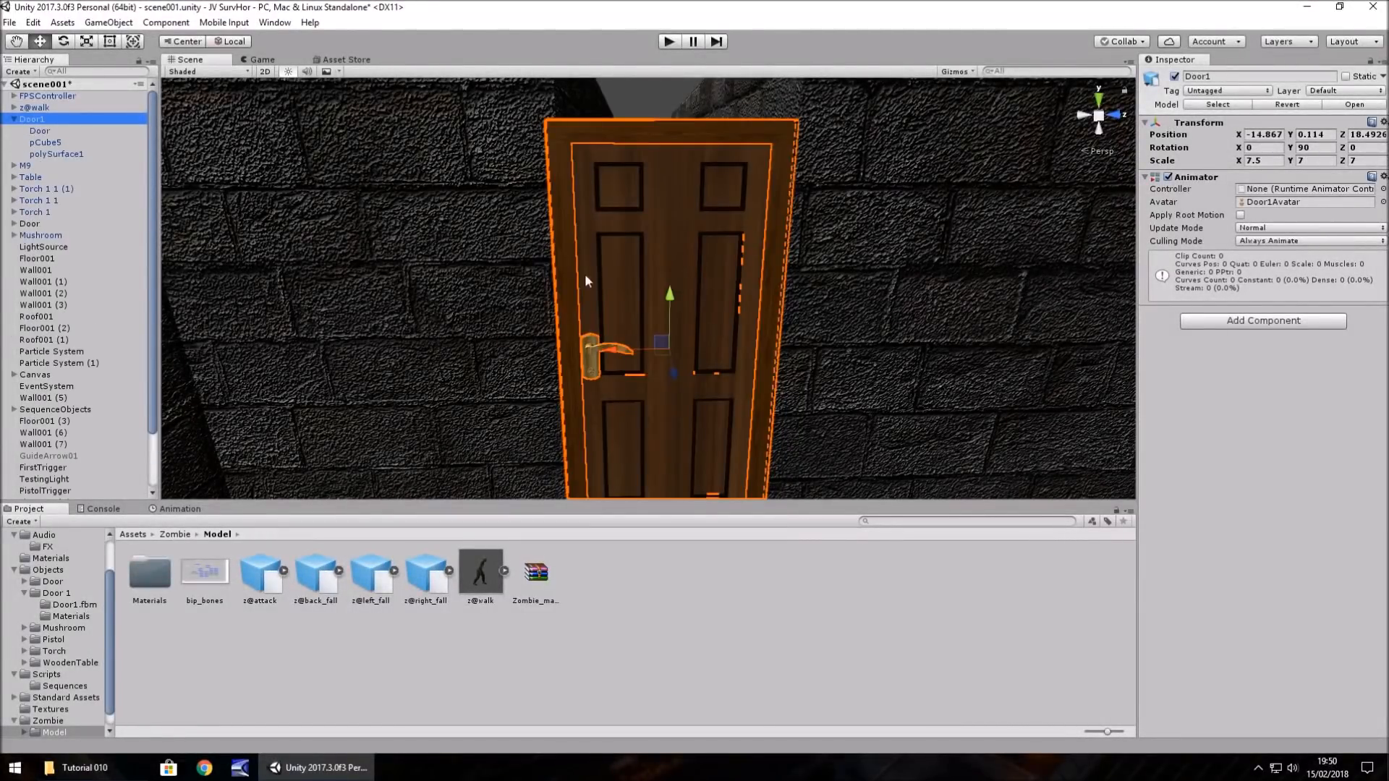
pyautogui.click(41, 133)
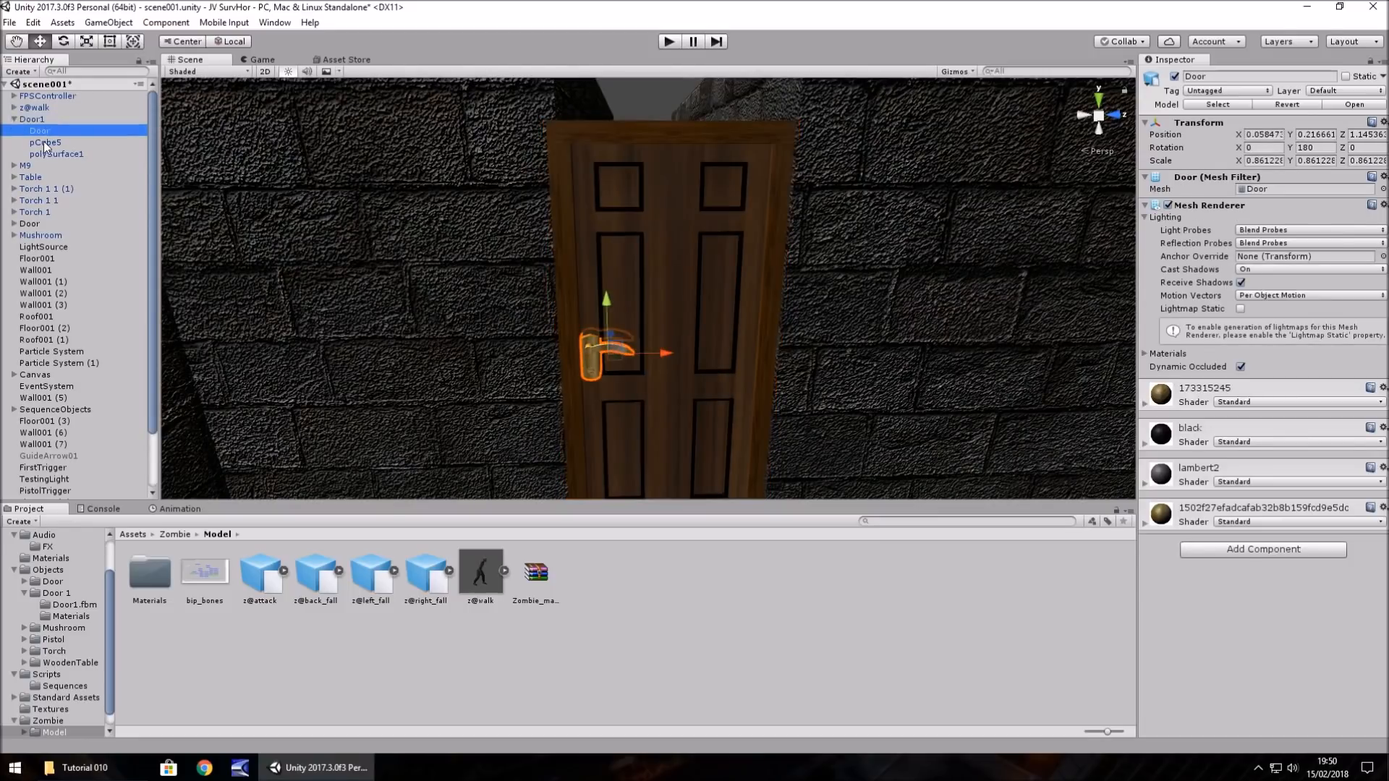
pyautogui.click(45, 143)
pyautogui.click(54, 154)
pyautogui.click(40, 133)
pyautogui.click(52, 143)
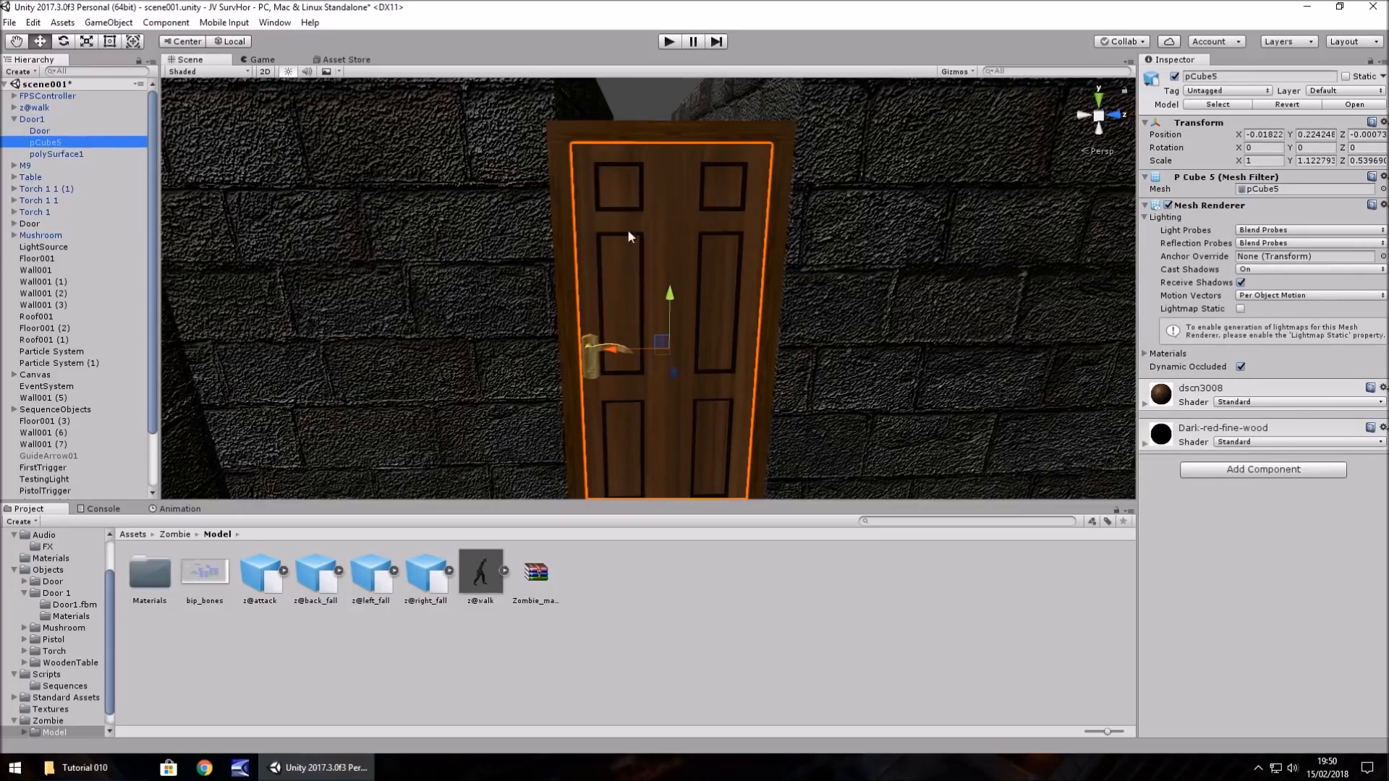
pyautogui.moveTo(39, 133); pyautogui.dragTo(54, 149)
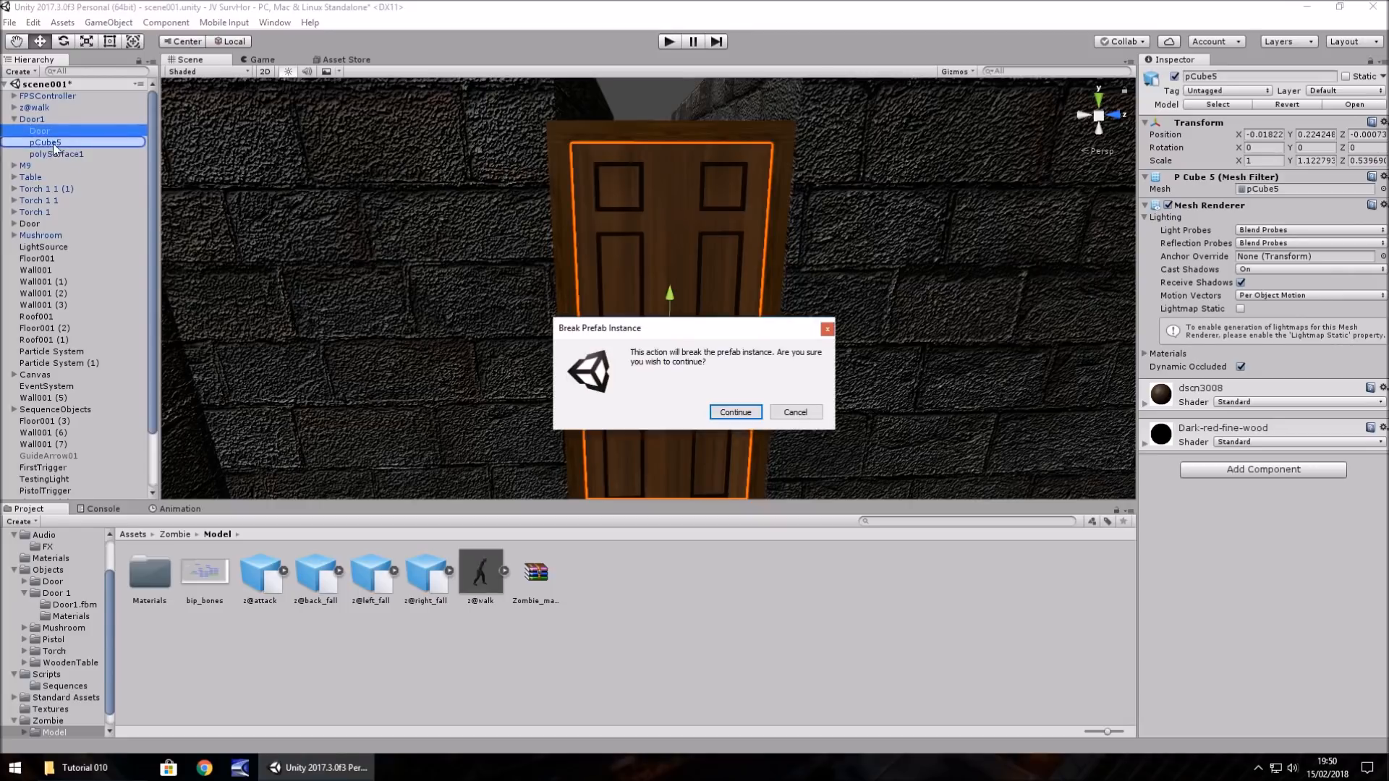
pyautogui.click(735, 412)
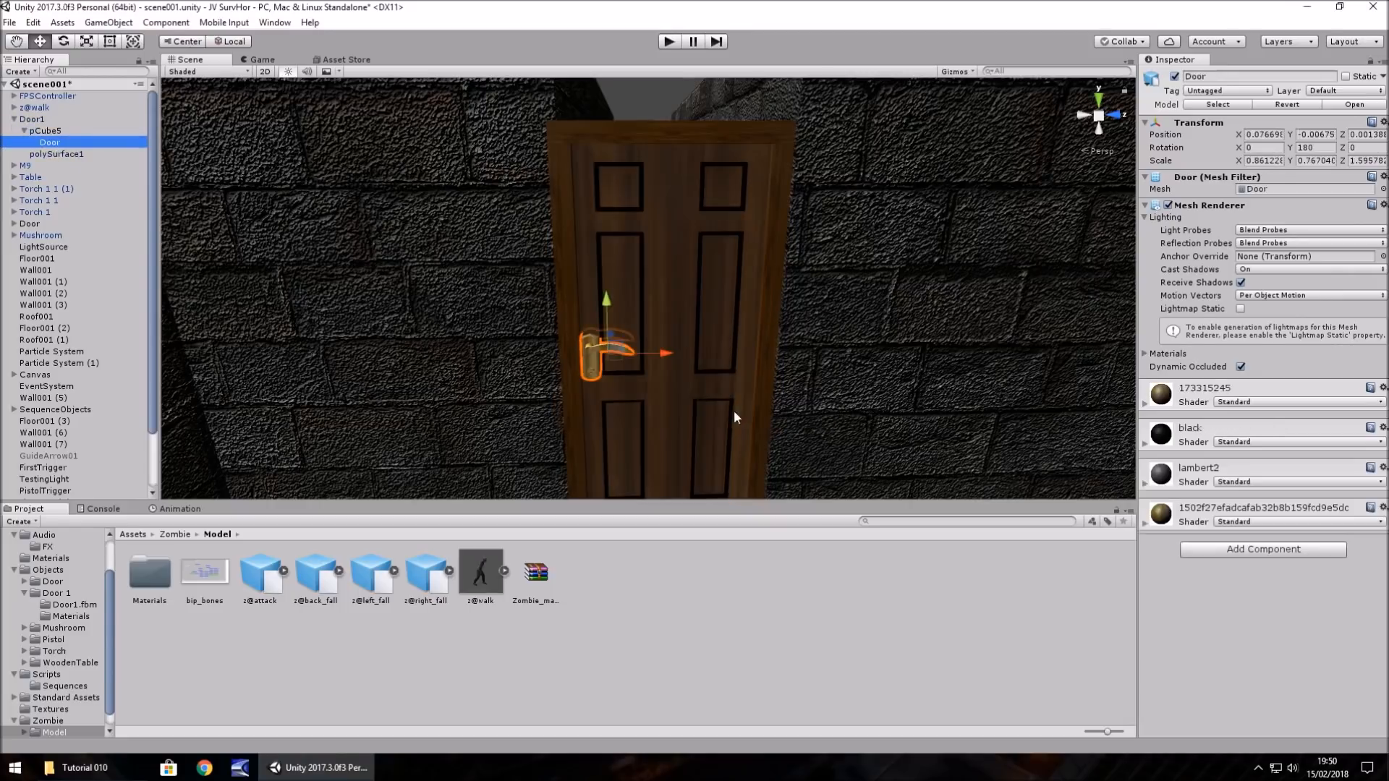
# Step: Create a cube and move it to the door's edge opposite the handle, at about X -14.86, Z 19.172
pyautogui.click(34, 130)
pyautogui.rightClick(36, 131)
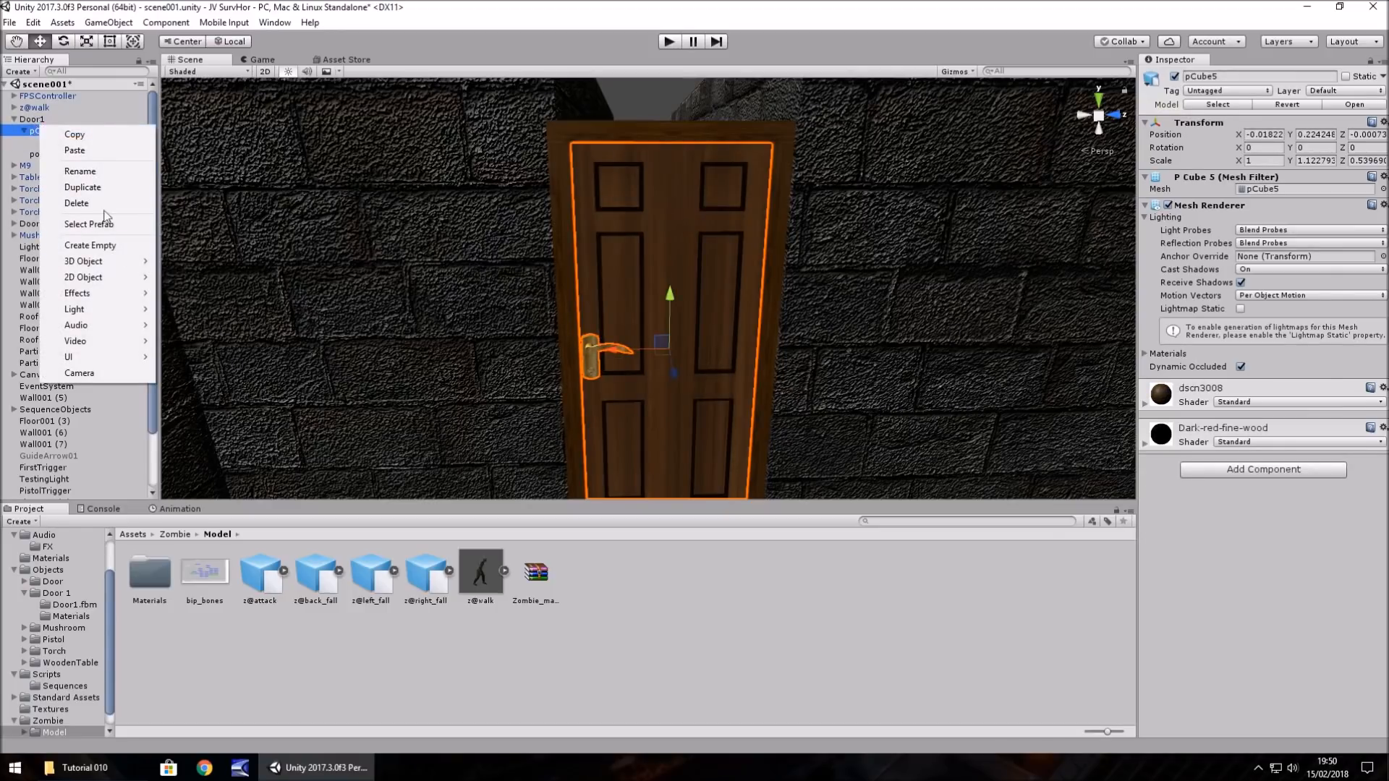
pyautogui.click(167, 22)
pyautogui.moveTo(123, 24)
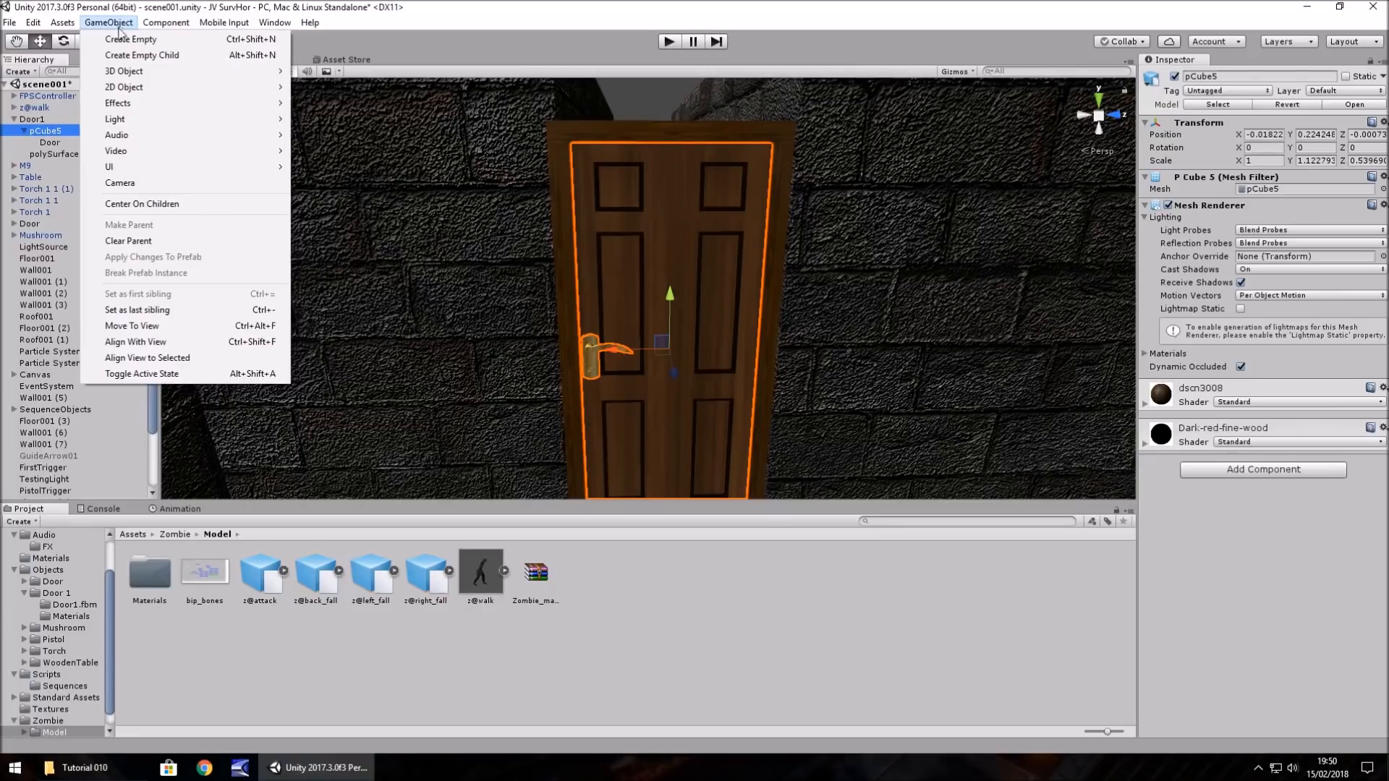
pyautogui.moveTo(130, 72)
pyautogui.click(366, 73)
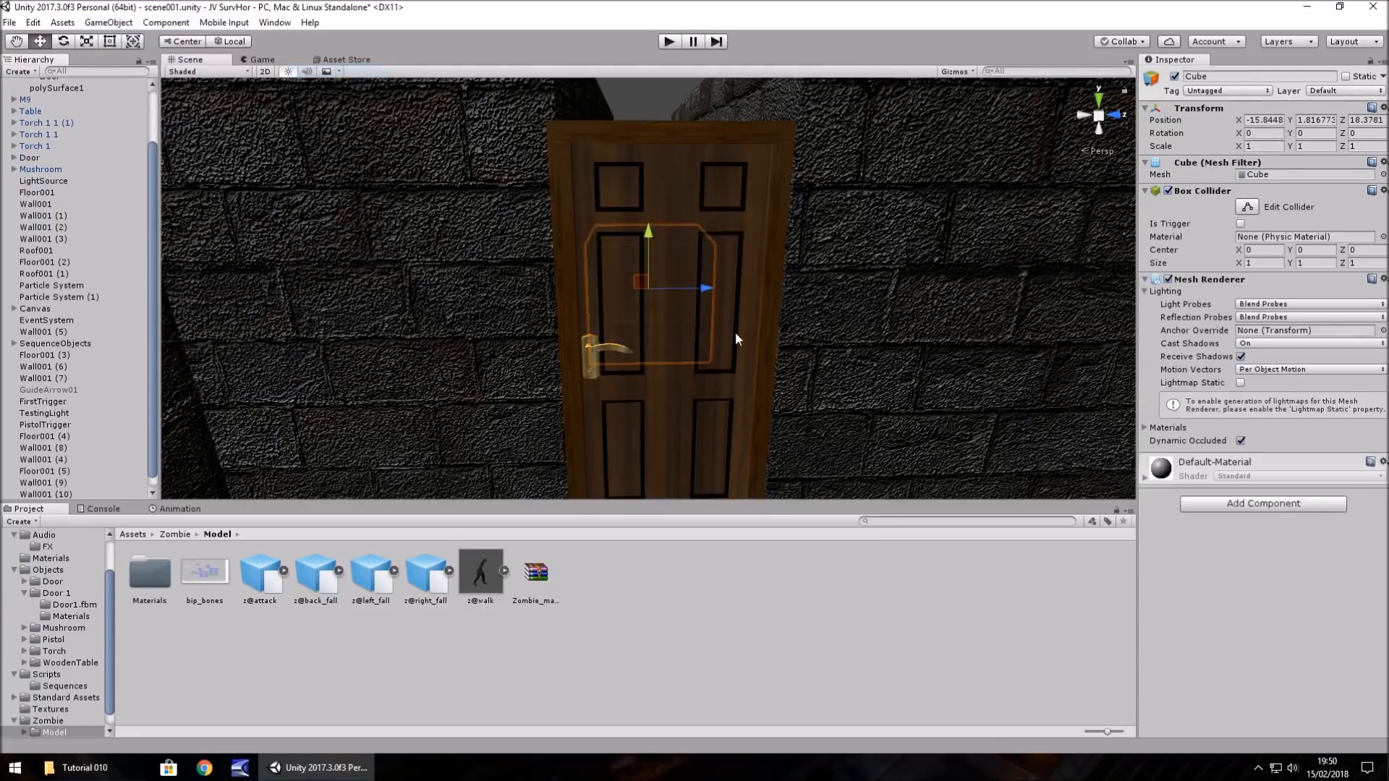
pyautogui.moveTo(648, 302); pyautogui.dragTo(820, 344)
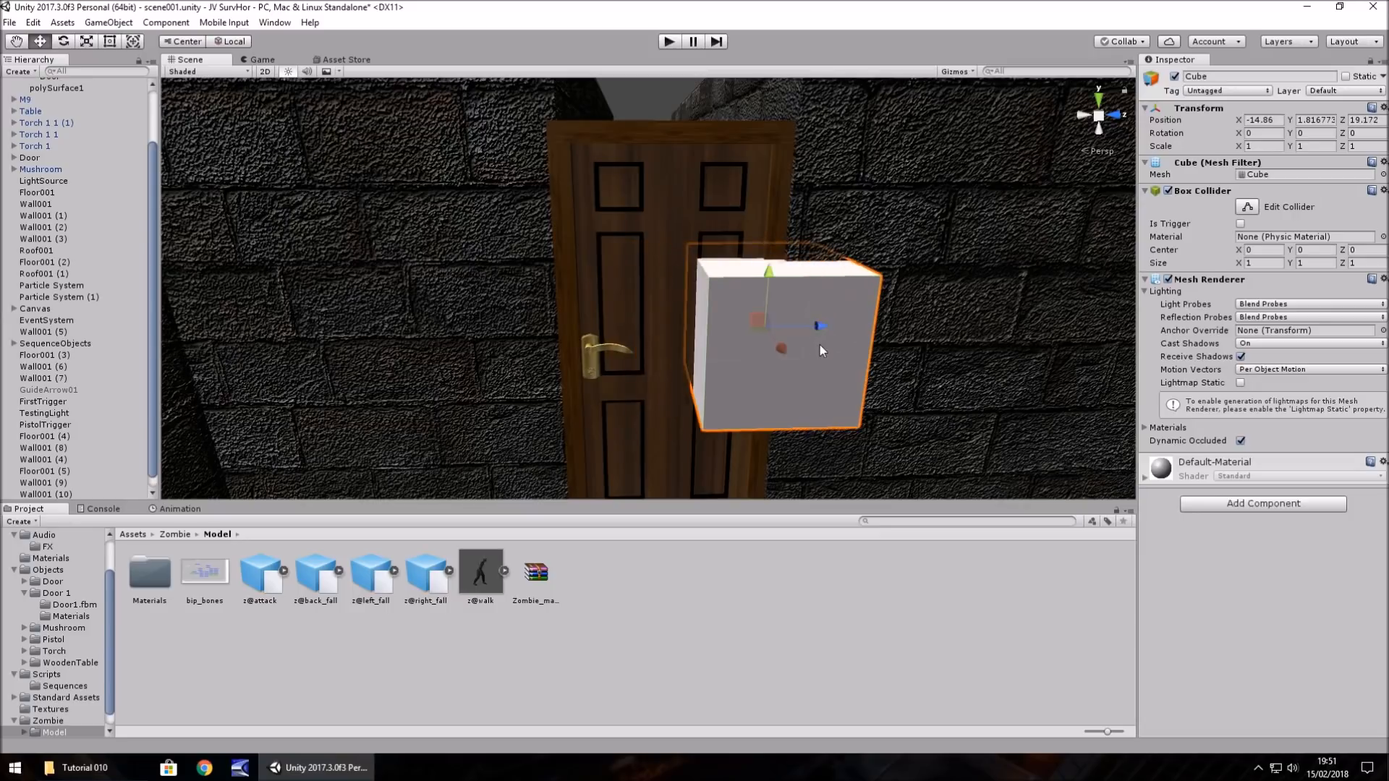
# Step: Set the cube's X and Z scale to 0.1 to form a thin upright bar
pyautogui.click(1270, 146)
pyautogui.write('.1')
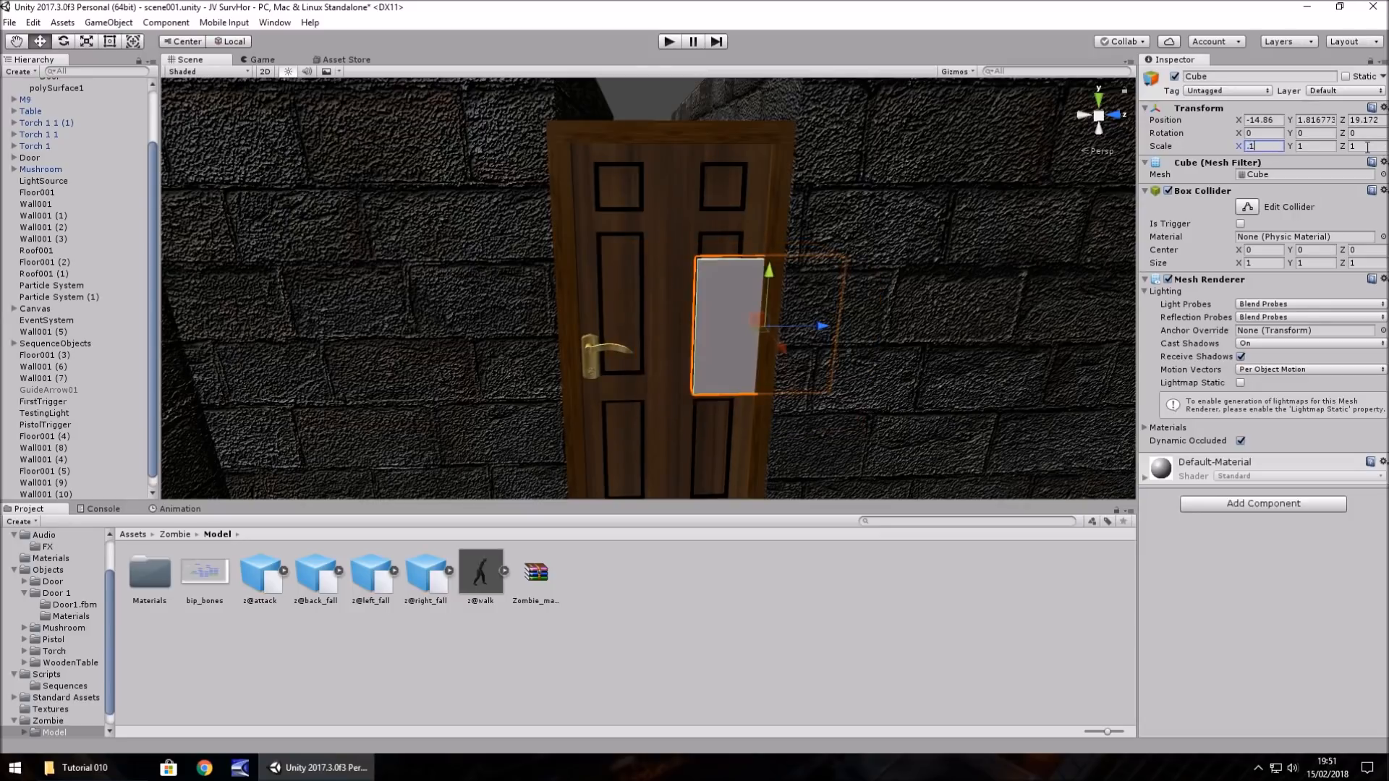
pyautogui.click(1367, 146)
pyautogui.write('.1')
# Step: Align the thin bar with the hinge edge of the door, at about X -14.855, Z 19.131
pyautogui.moveTo(651, 292); pyautogui.dragTo(810, 310, button='right')
pyautogui.scroll(4, 809, 310)
pyautogui.moveTo(471, 247); pyautogui.dragTo(698, 293, button='right')
pyautogui.moveTo(727, 329); pyautogui.dragTo(732, 332)
pyautogui.moveTo(864, 335); pyautogui.dragTo(463, 258, button='right')
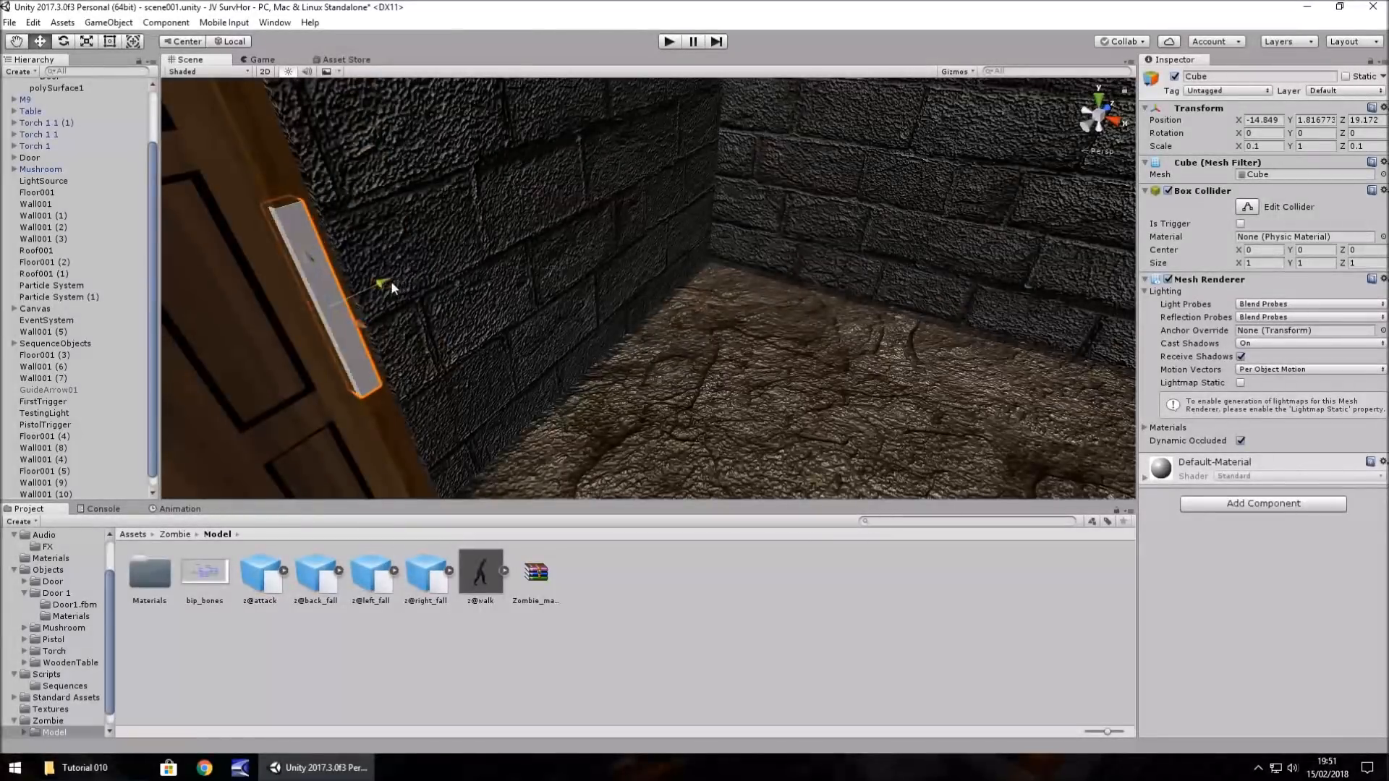
pyautogui.moveTo(391, 282); pyautogui.dragTo(387, 282)
pyautogui.moveTo(651, 263); pyautogui.dragTo(552, 285, button='right')
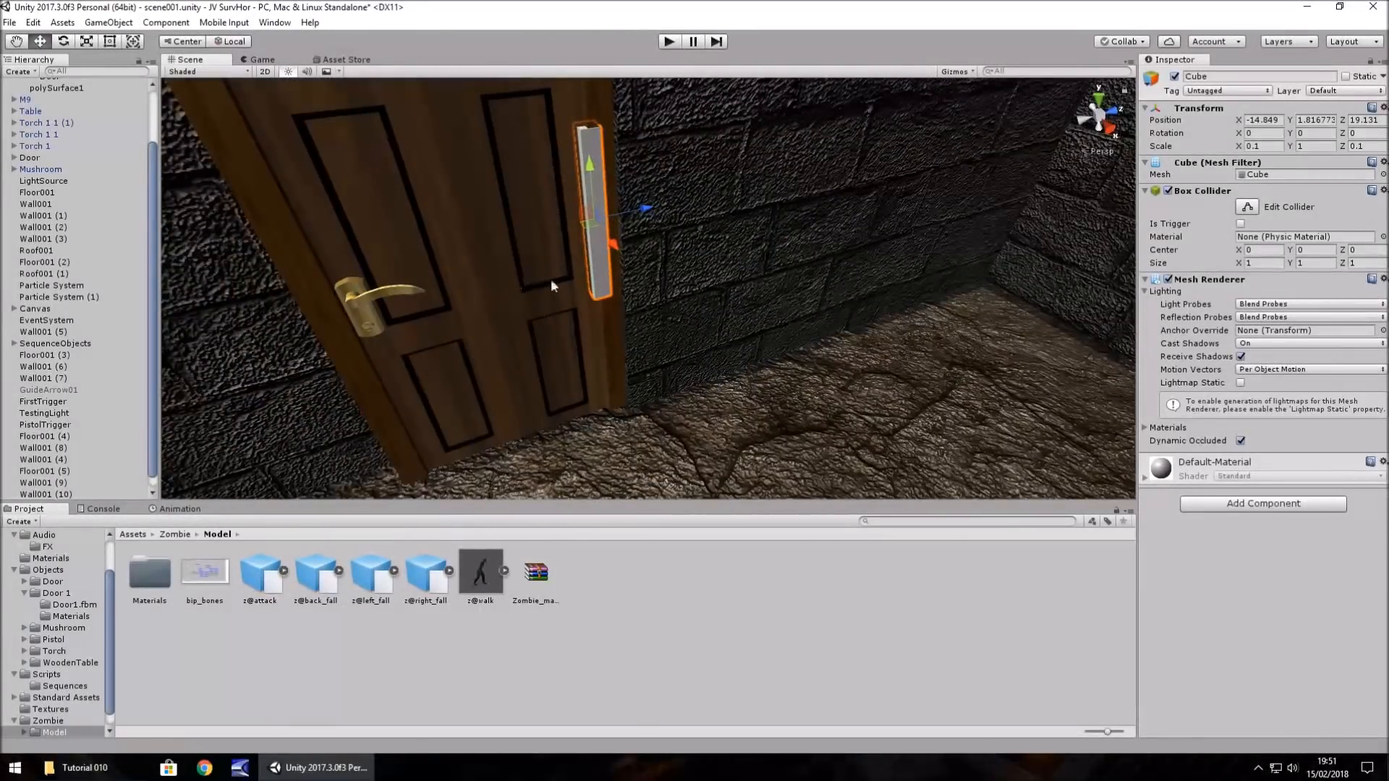
pyautogui.moveTo(612, 246); pyautogui.dragTo(609, 249)
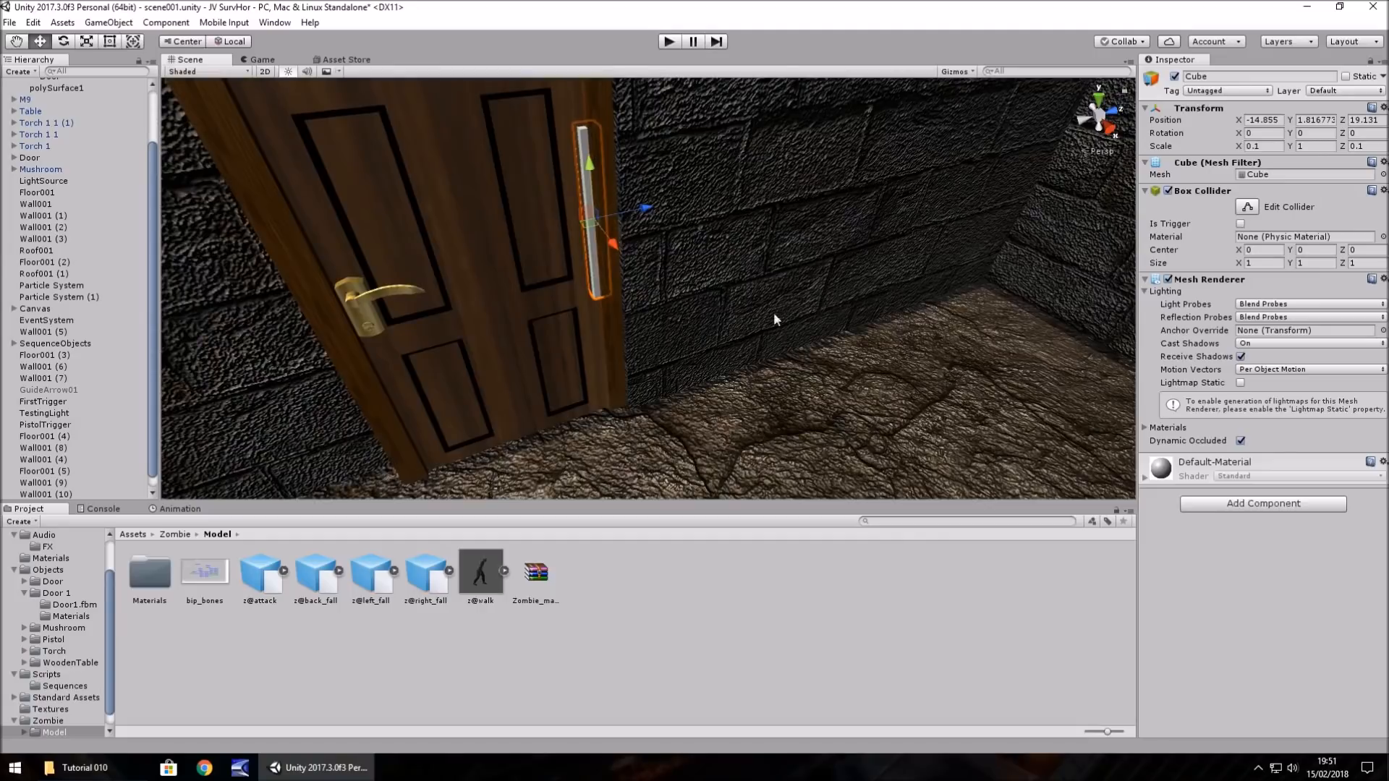
# Step: Rename the cube as DoorHinge
pyautogui.scroll(-1, 67, 483)
pyautogui.rightClick(44, 494)
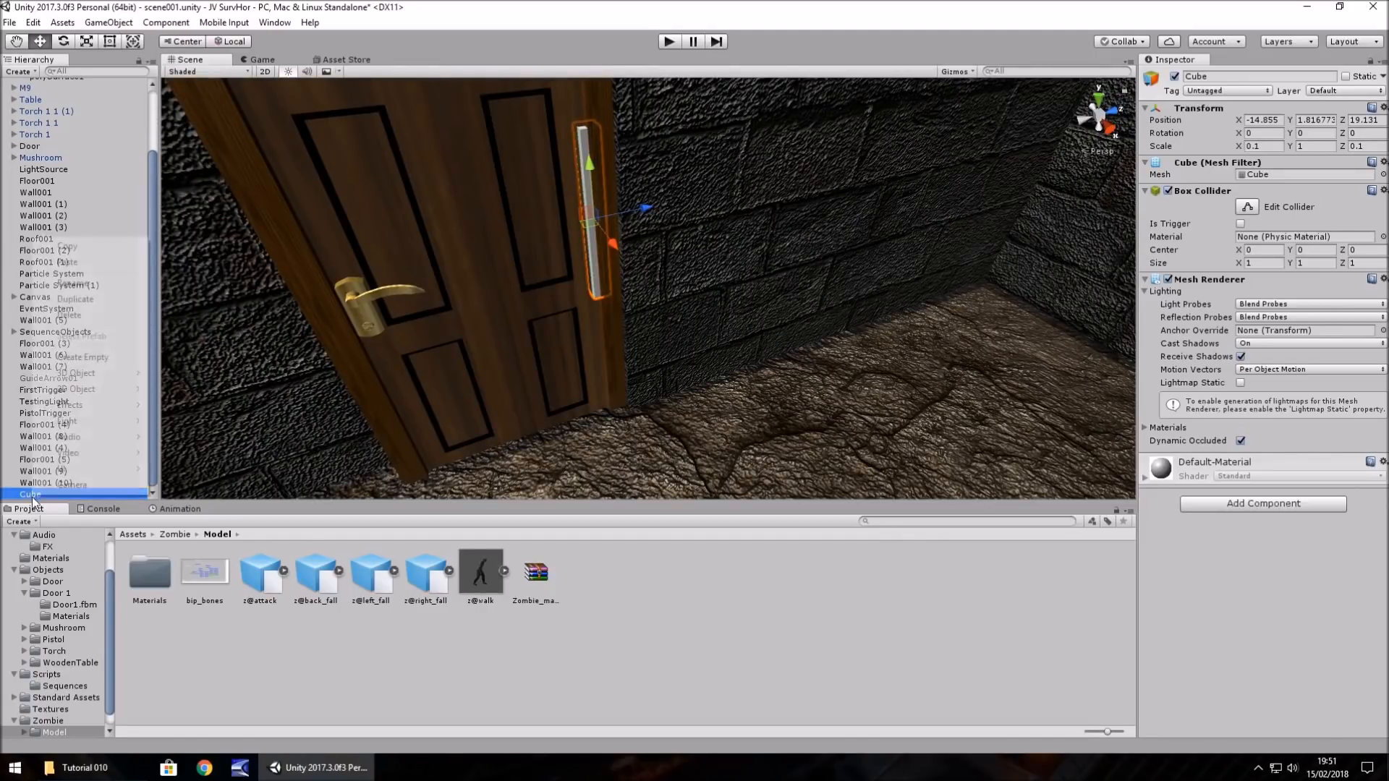
pyautogui.click(75, 283)
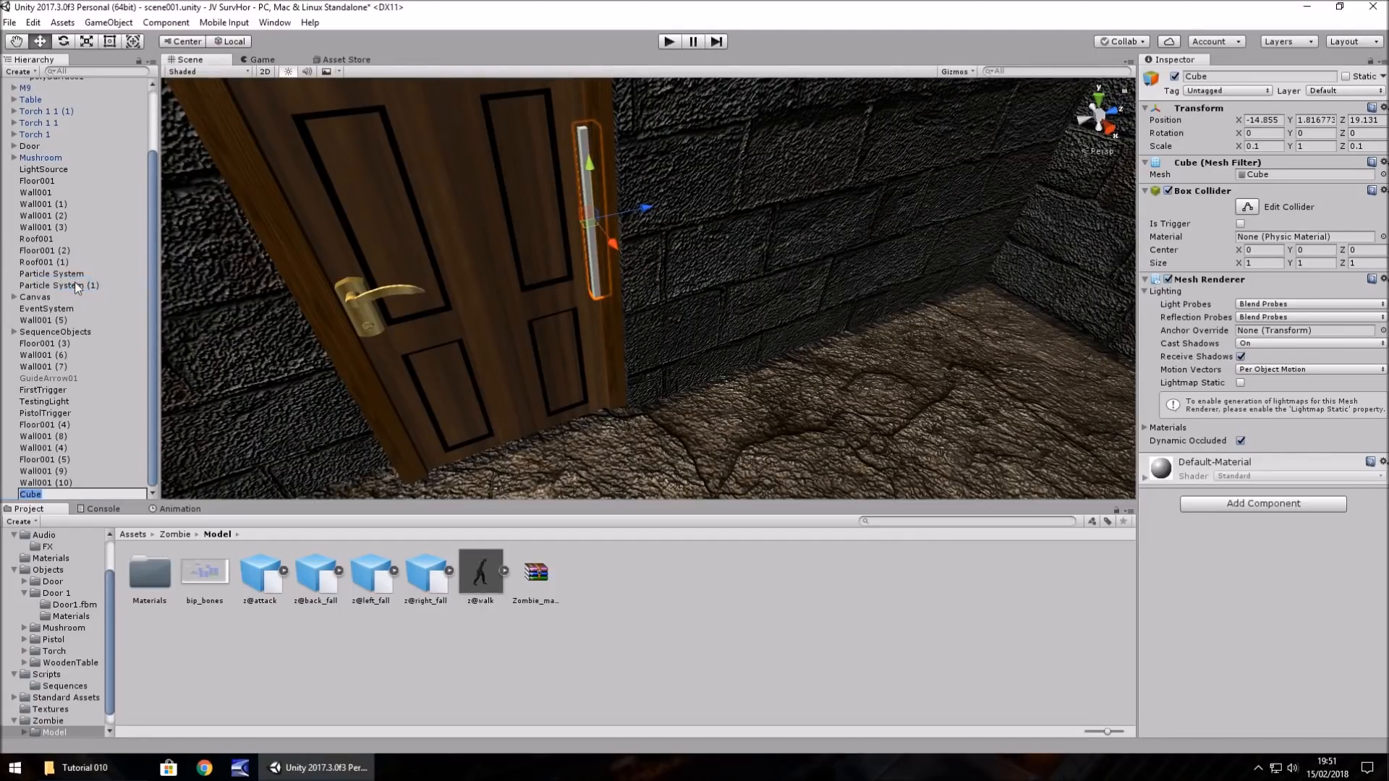
pyautogui.write('DoorHing')
pyautogui.press('Return')
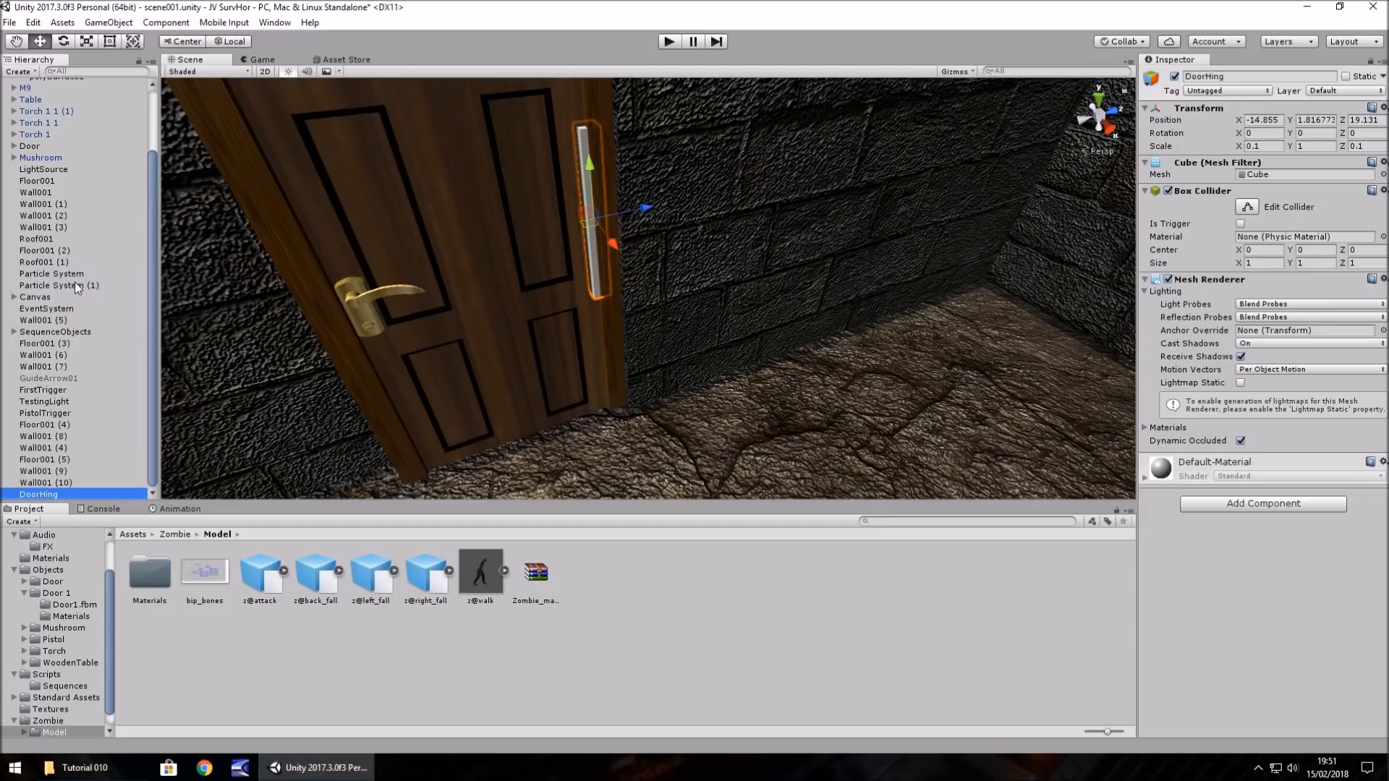
pyautogui.click(77, 495)
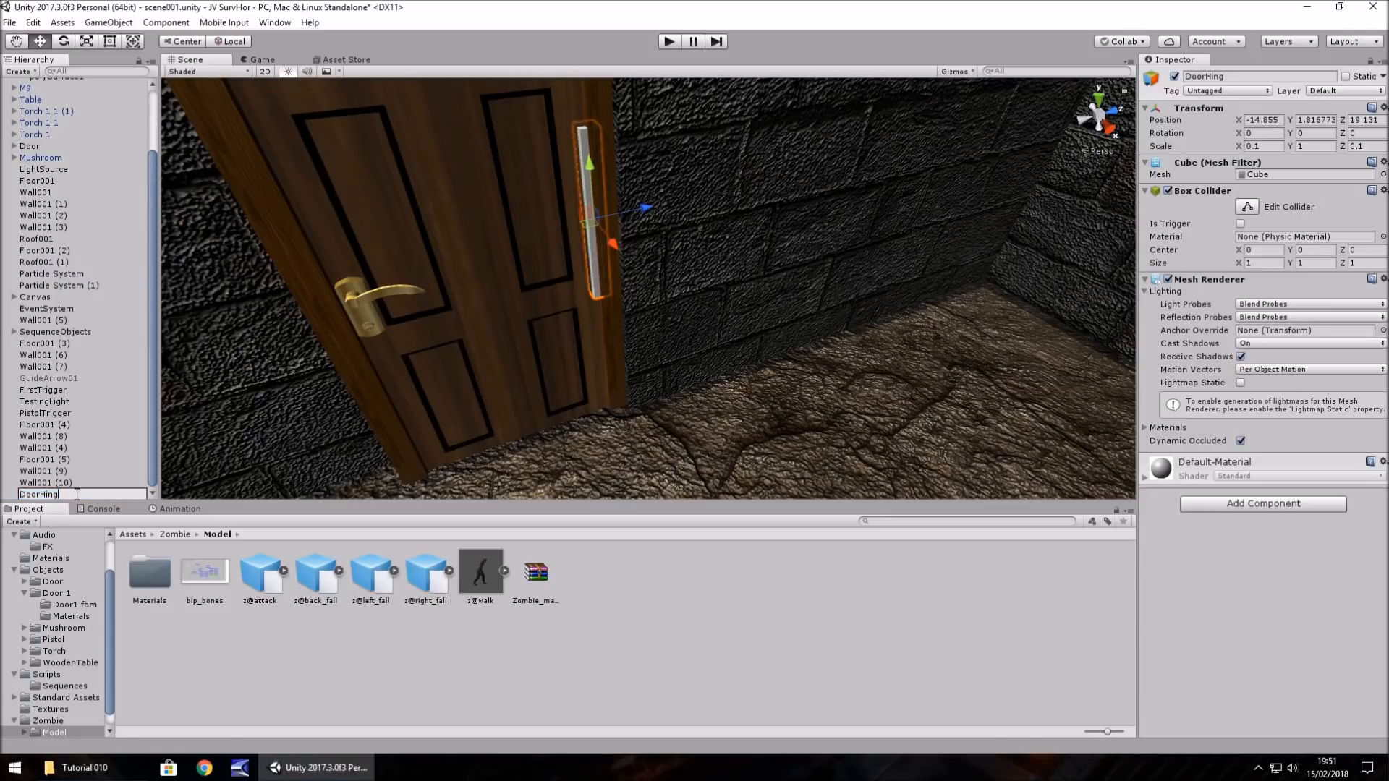
pyautogui.press('Return')
# Step: Make DoorHinge a child of Door1 and parent the door panel pCube5 to DoorHinge
pyautogui.moveTo(52, 498); pyautogui.dragTo(37, 124)
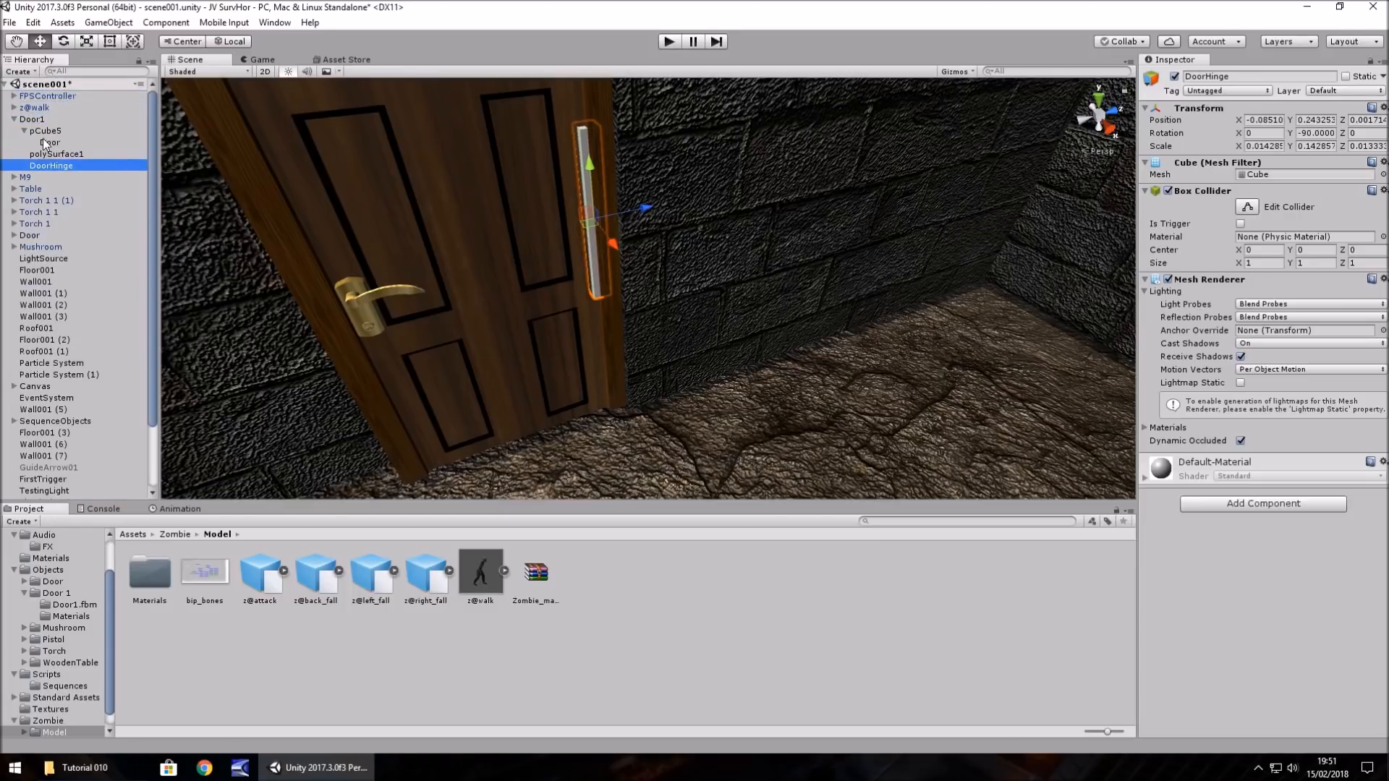
pyautogui.click(45, 131)
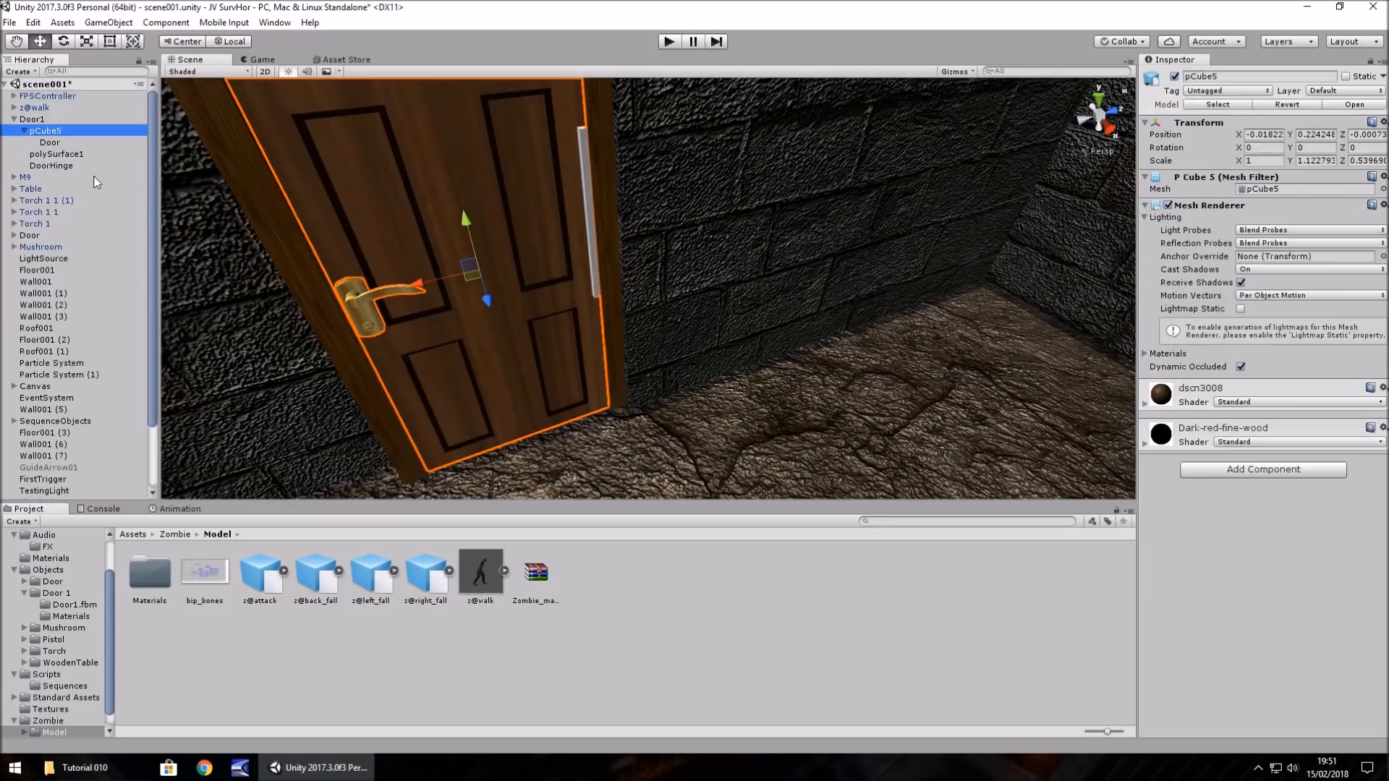
pyautogui.moveTo(45, 131); pyautogui.dragTo(51, 168)
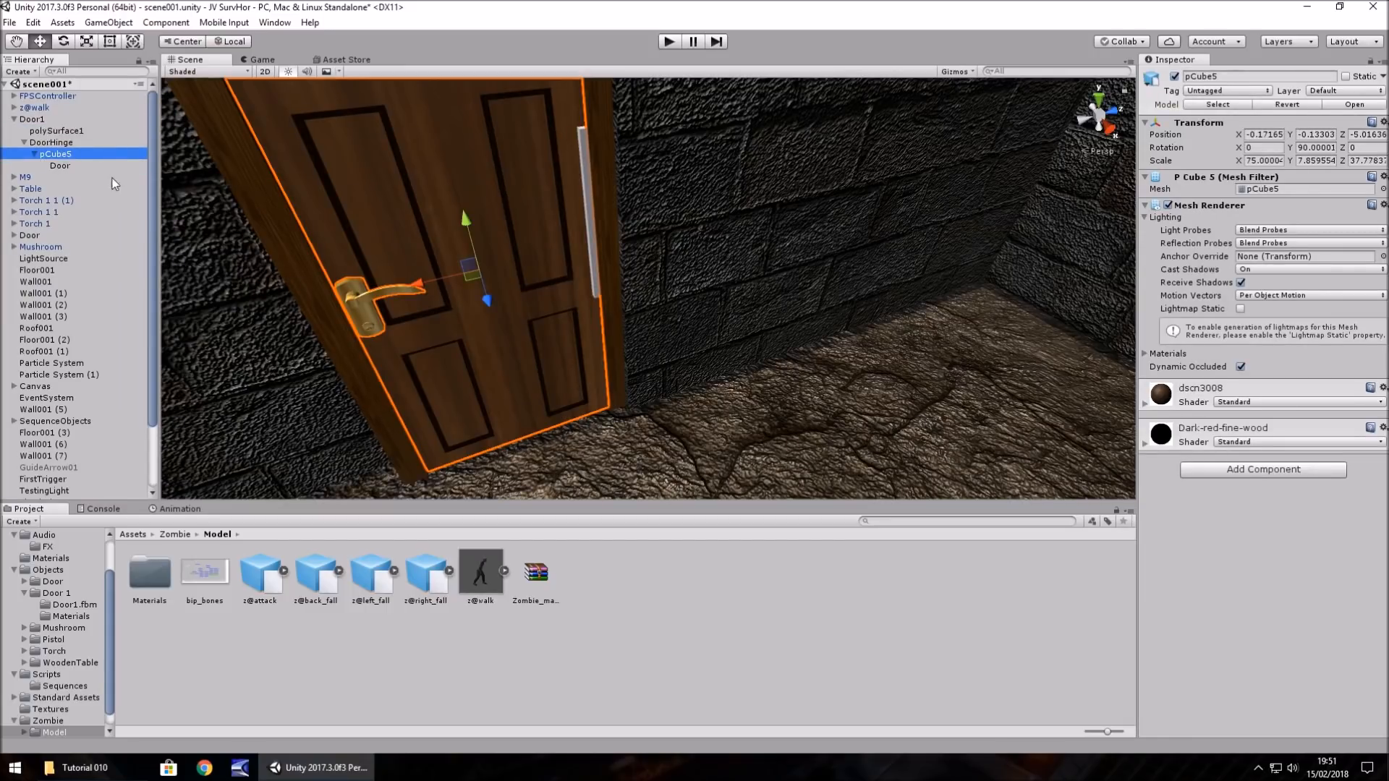
# Step: Turn off DoorHinge's Mesh Renderer and test the door's swing by varying the hinge's Y rotation
pyautogui.click(50, 143)
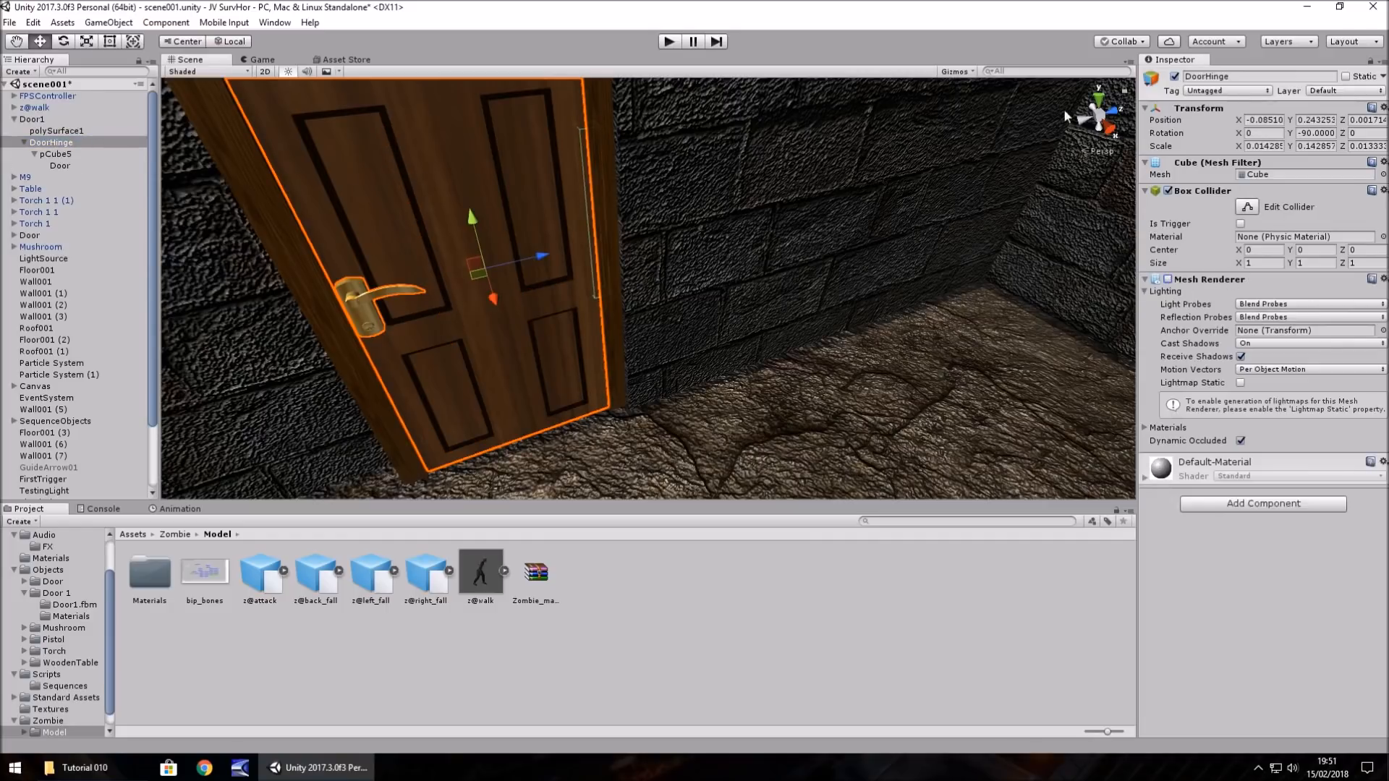
pyautogui.moveTo(1290, 135); pyautogui.dragTo(479, 158)
pyautogui.moveTo(632, 346); pyautogui.dragTo(602, 262, button='right')
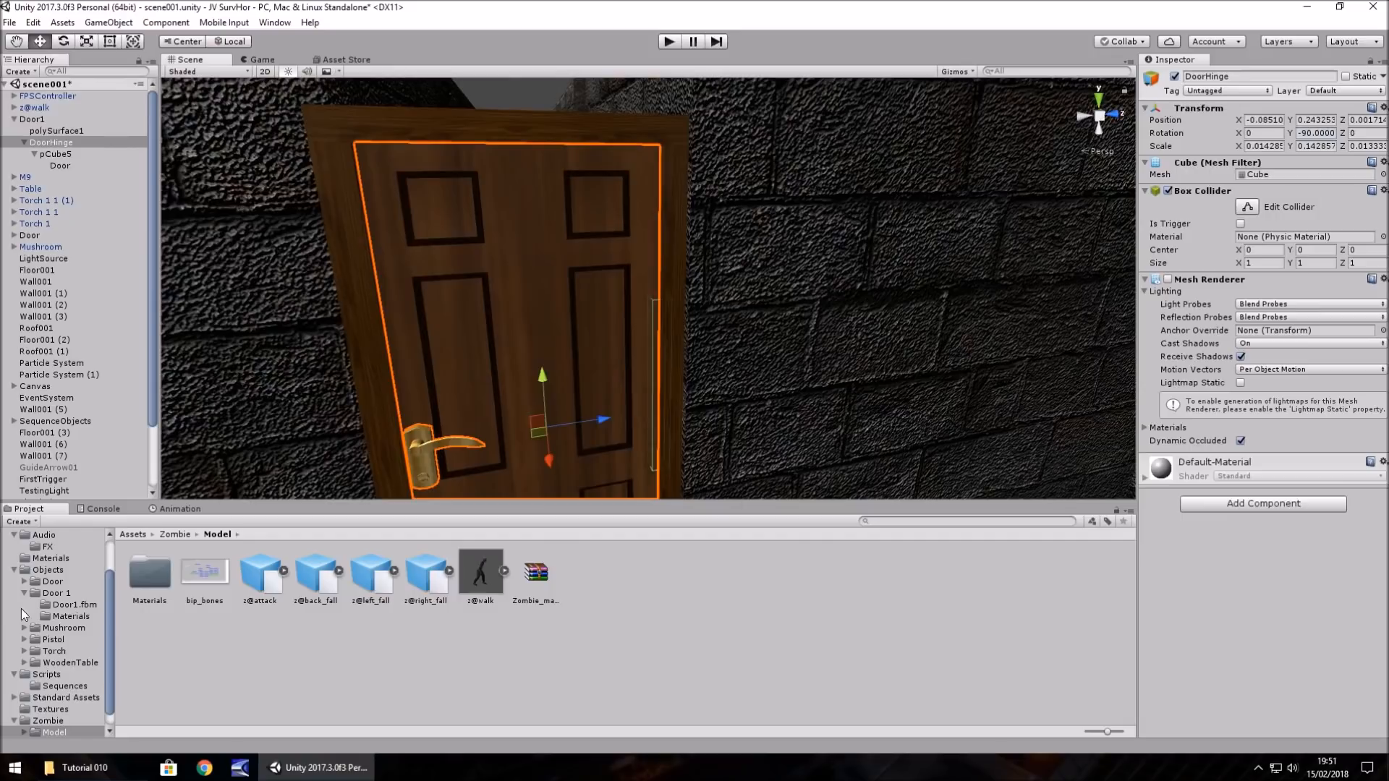
# Step: Create an animation clip named JumpDoorAnim for DoorHinge in the Animations folder
pyautogui.scroll(2, 25, 615)
pyautogui.click(44, 568)
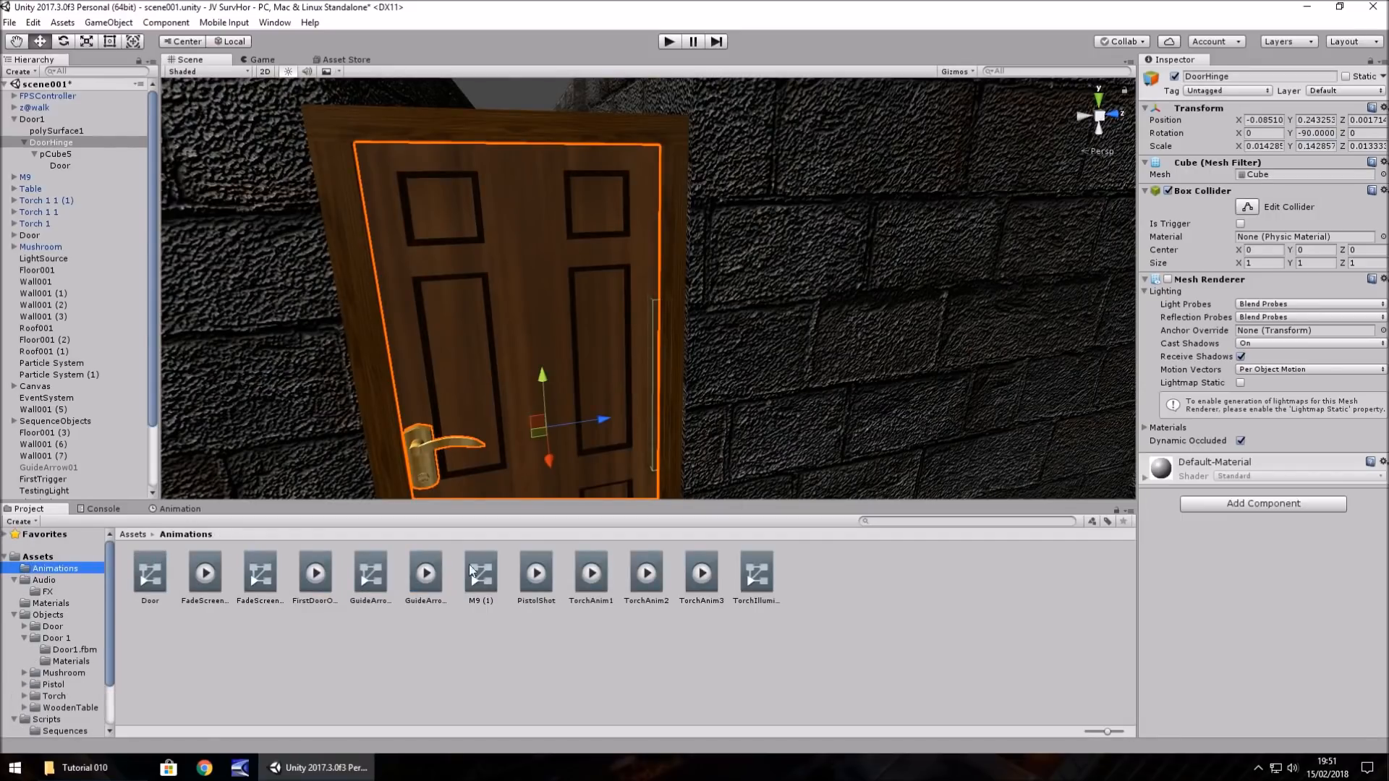
pyautogui.click(41, 142)
pyautogui.click(183, 509)
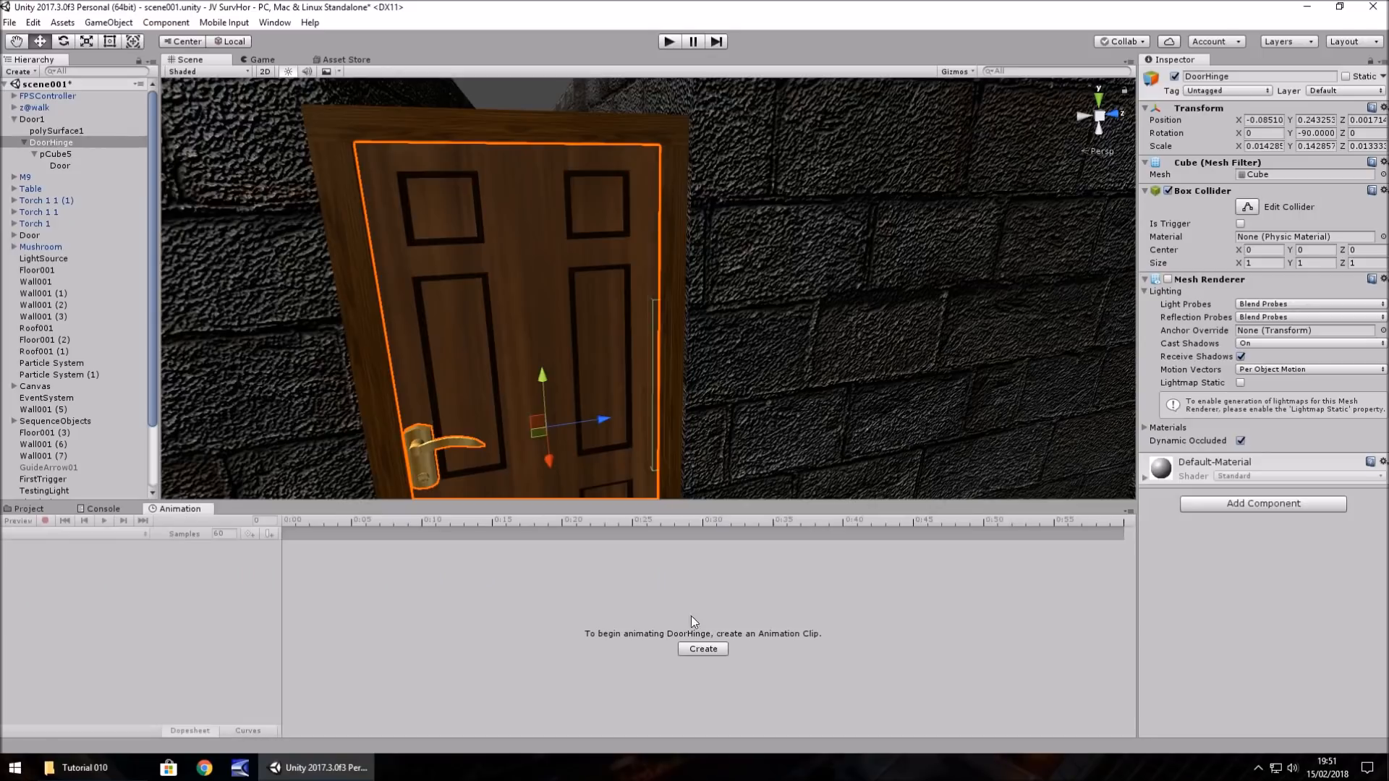
pyautogui.click(704, 650)
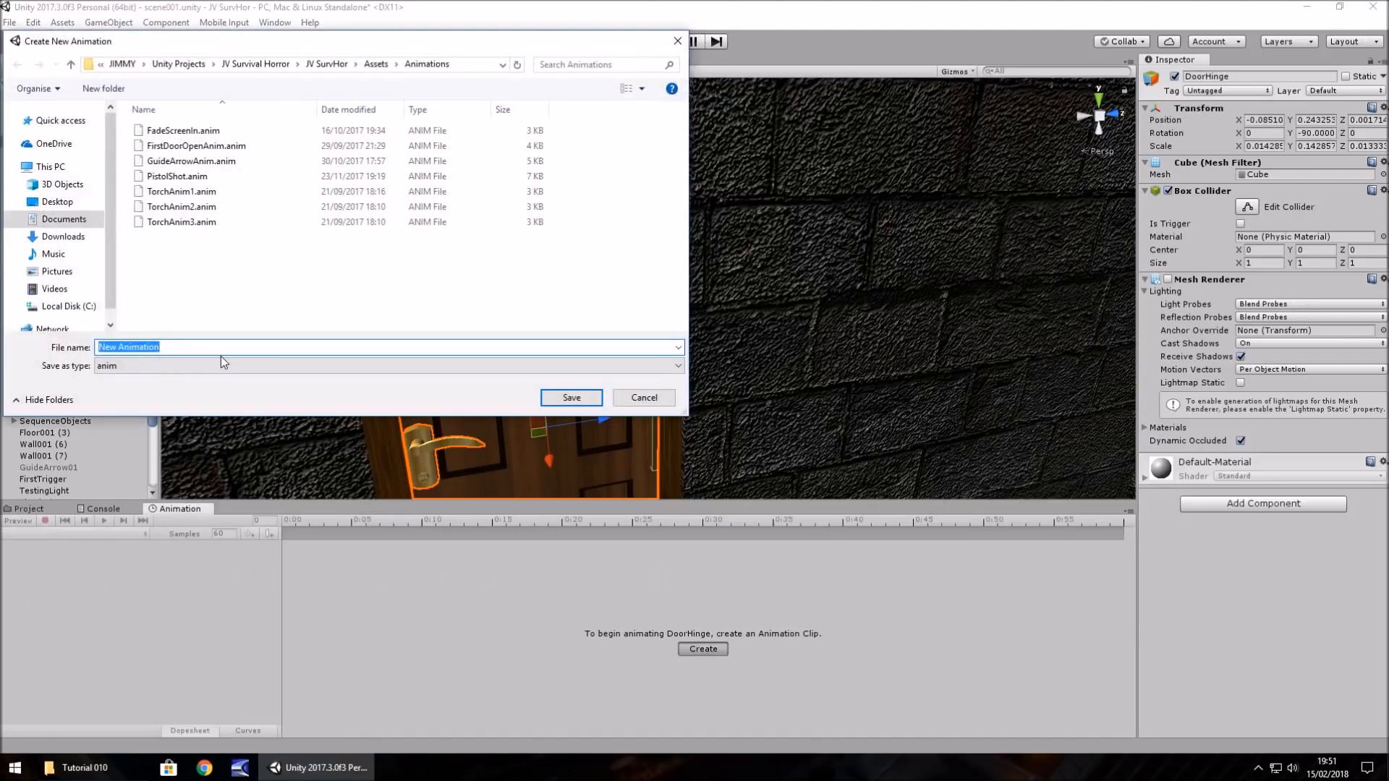
pyautogui.write('JumpDoorAnim')
pyautogui.press('Return')
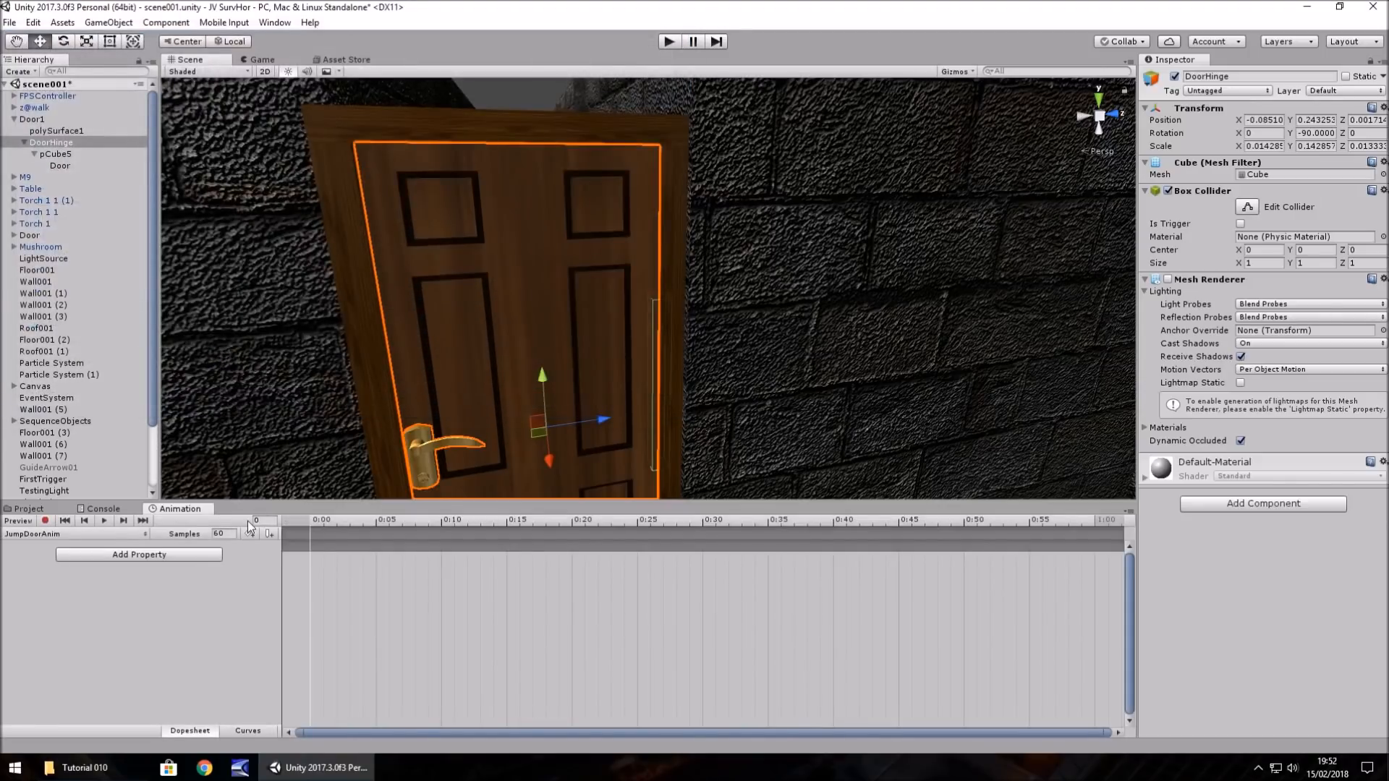
# Step: Start recording JumpDoorAnim and key DoorHinge's Y rotation at -90 on frame 0
pyautogui.click(44, 520)
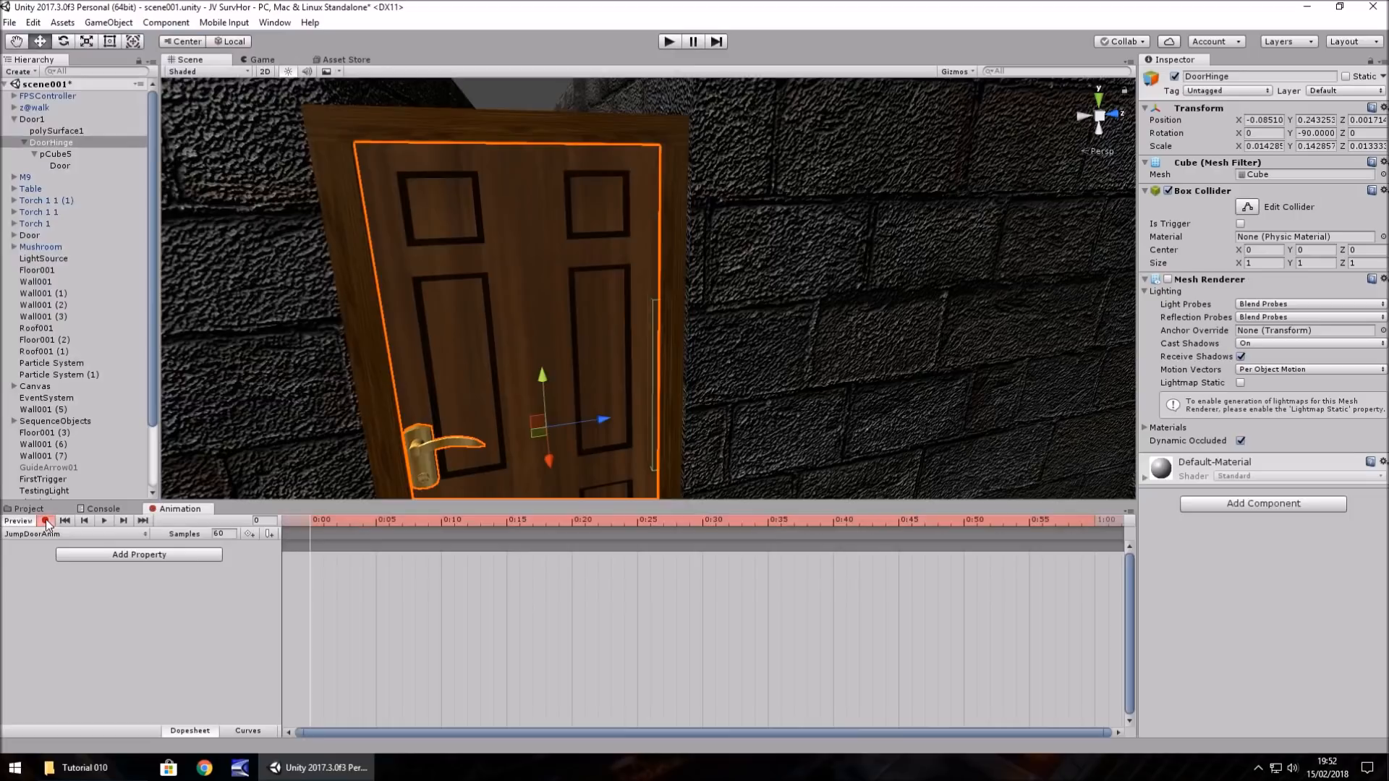
pyautogui.click(259, 520)
pyautogui.click(1322, 133)
pyautogui.moveTo(1298, 131); pyautogui.dragTo(1369, 139)
pyautogui.write('-')
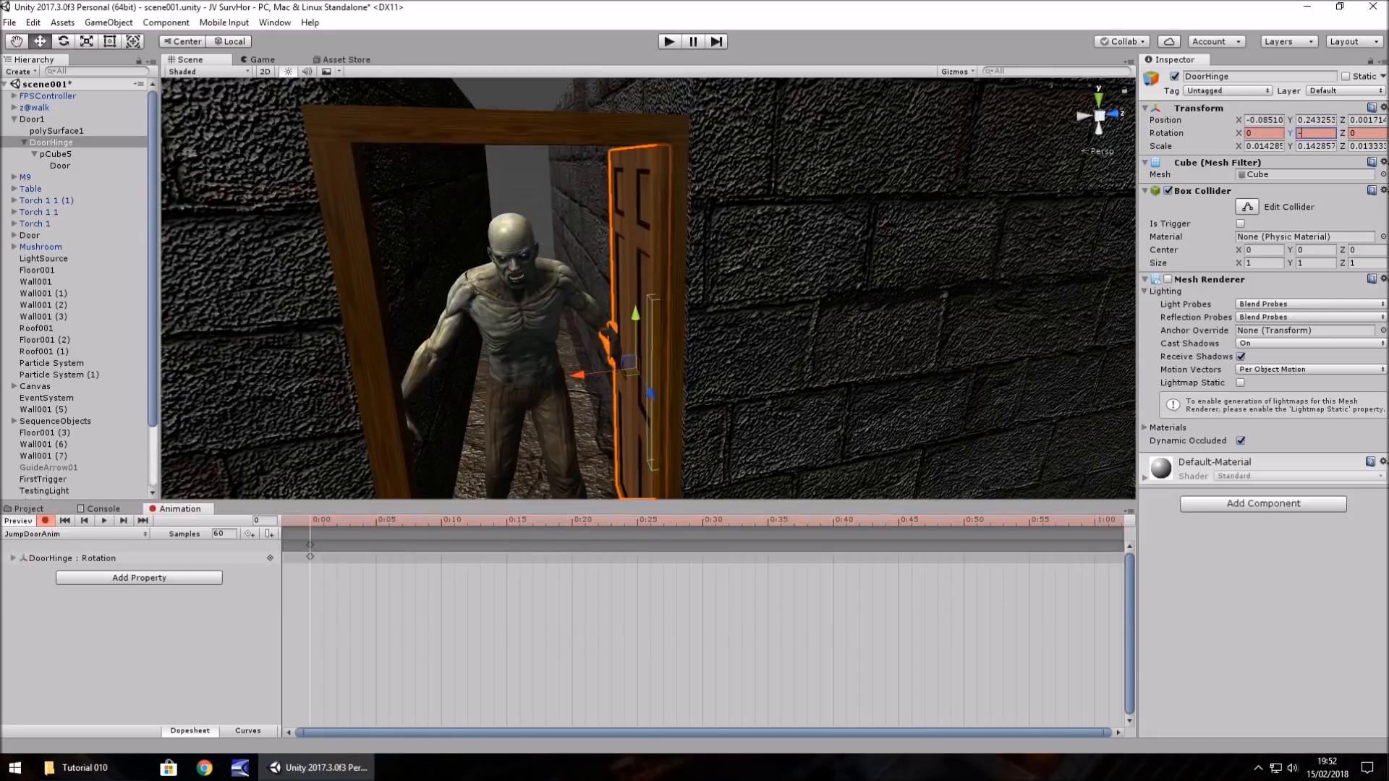
pyautogui.write('90')
pyautogui.press('Return')
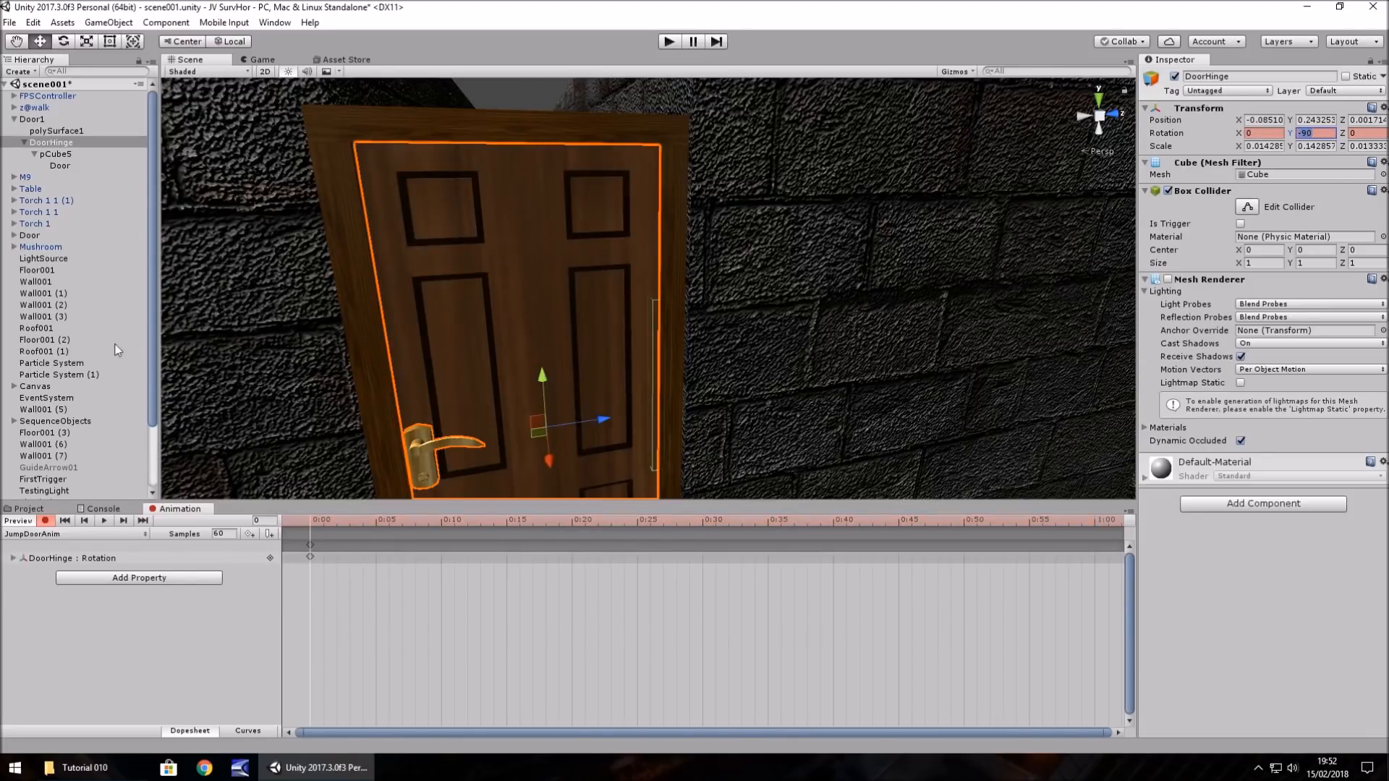
# Step: Key DoorHinge's Y rotation at about -242.2 on frame 45 to swing the door open, and end the recording
pyautogui.moveTo(831, 333); pyautogui.dragTo(750, 390, button='right')
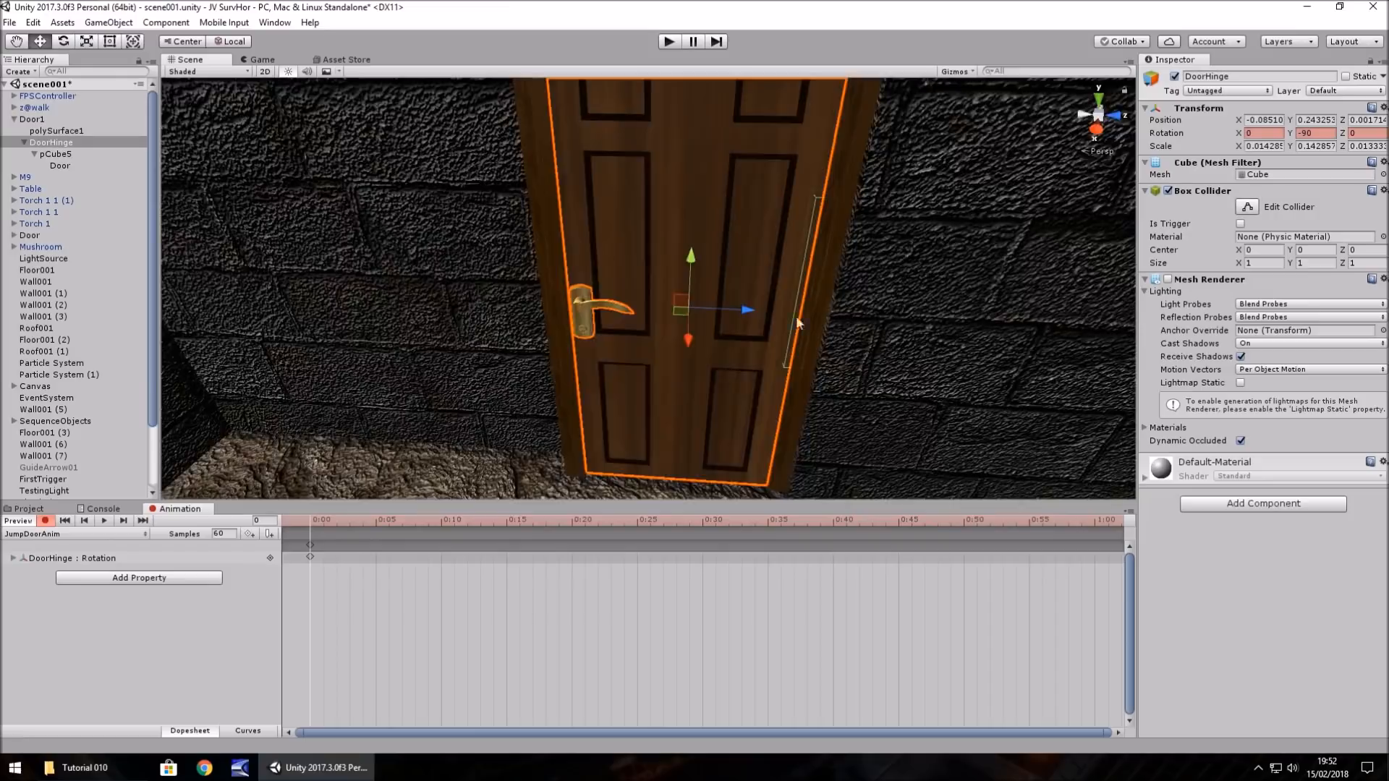
pyautogui.moveTo(797, 322); pyautogui.dragTo(641, 306, button='middle')
pyautogui.scroll(-3, 641, 304)
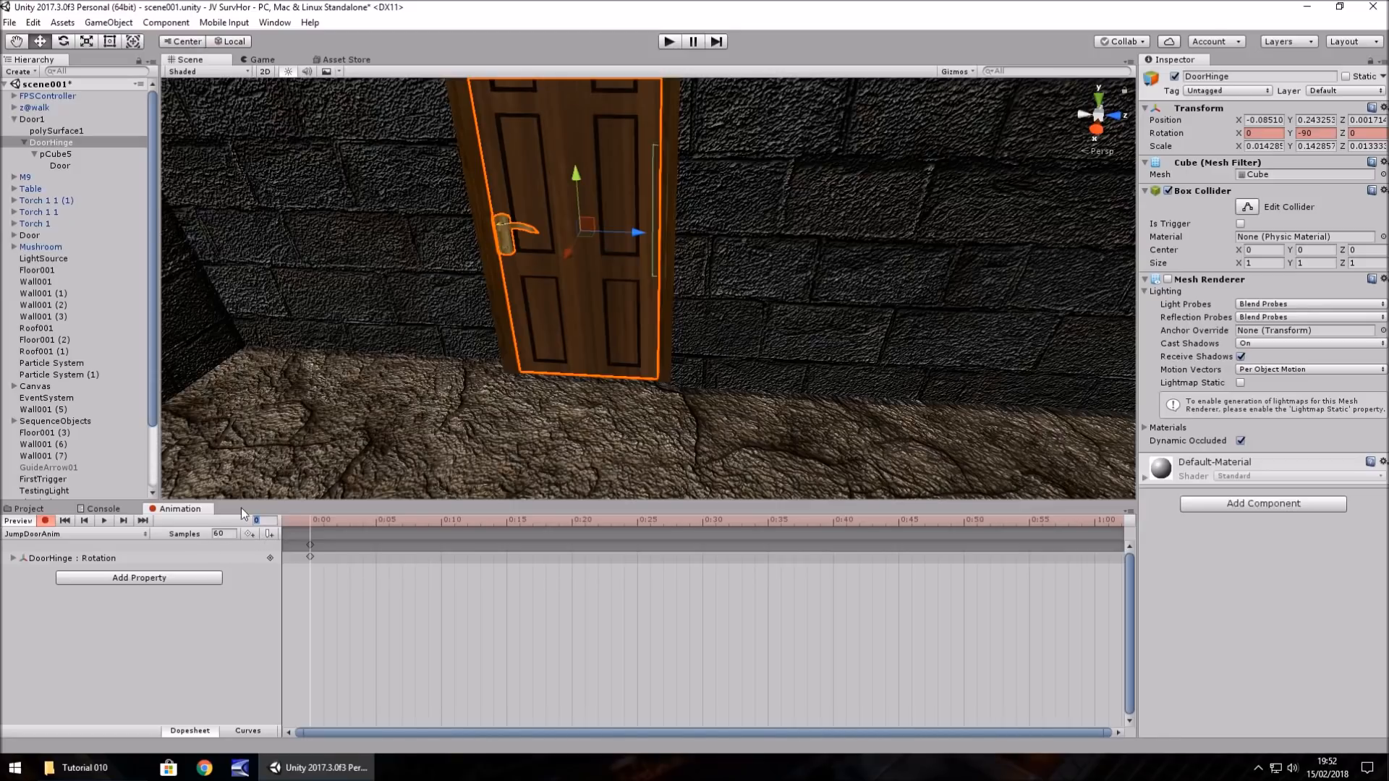
pyautogui.write('5')
pyautogui.press('Return')
pyautogui.moveTo(1291, 134); pyautogui.dragTo(922, 222)
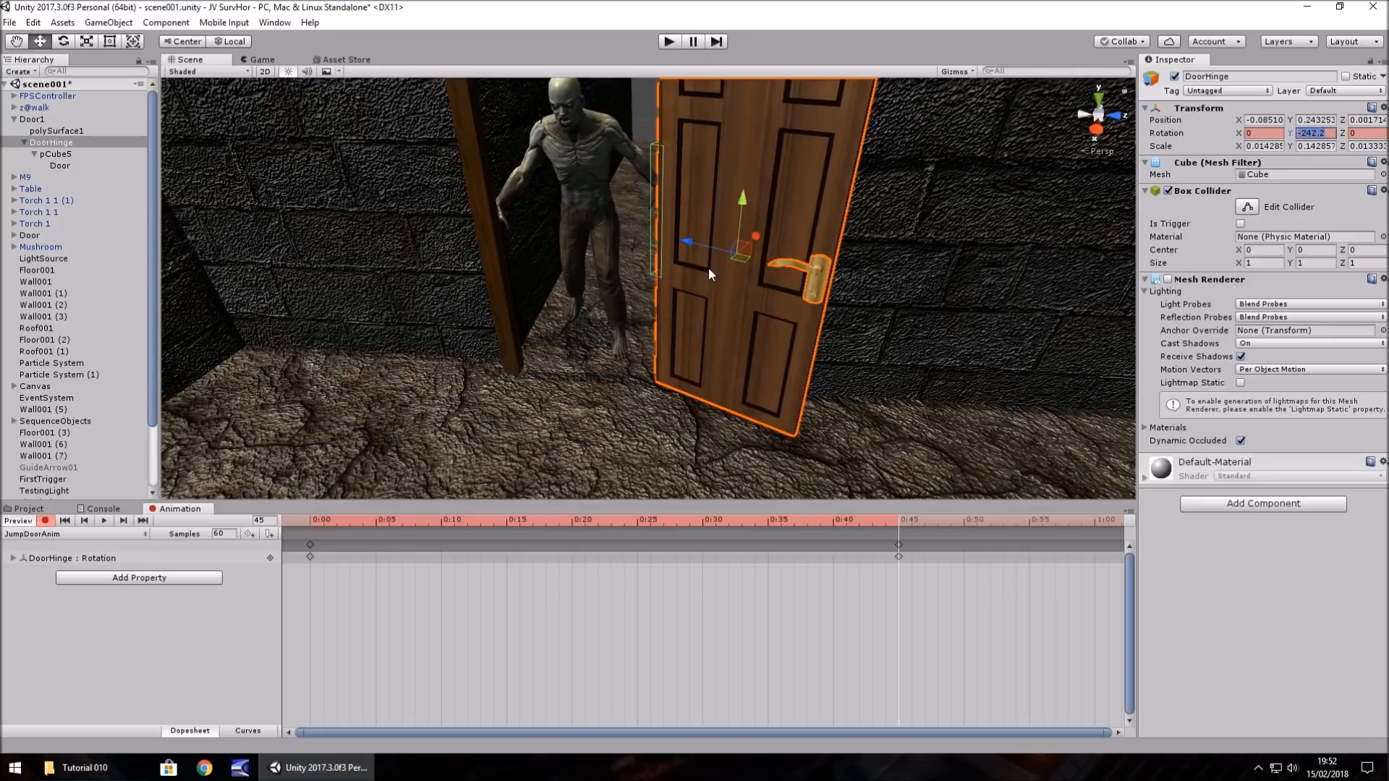
pyautogui.click(44, 521)
# Step: Return to the project assets and disable the Animator component on Door1
pyautogui.click(27, 508)
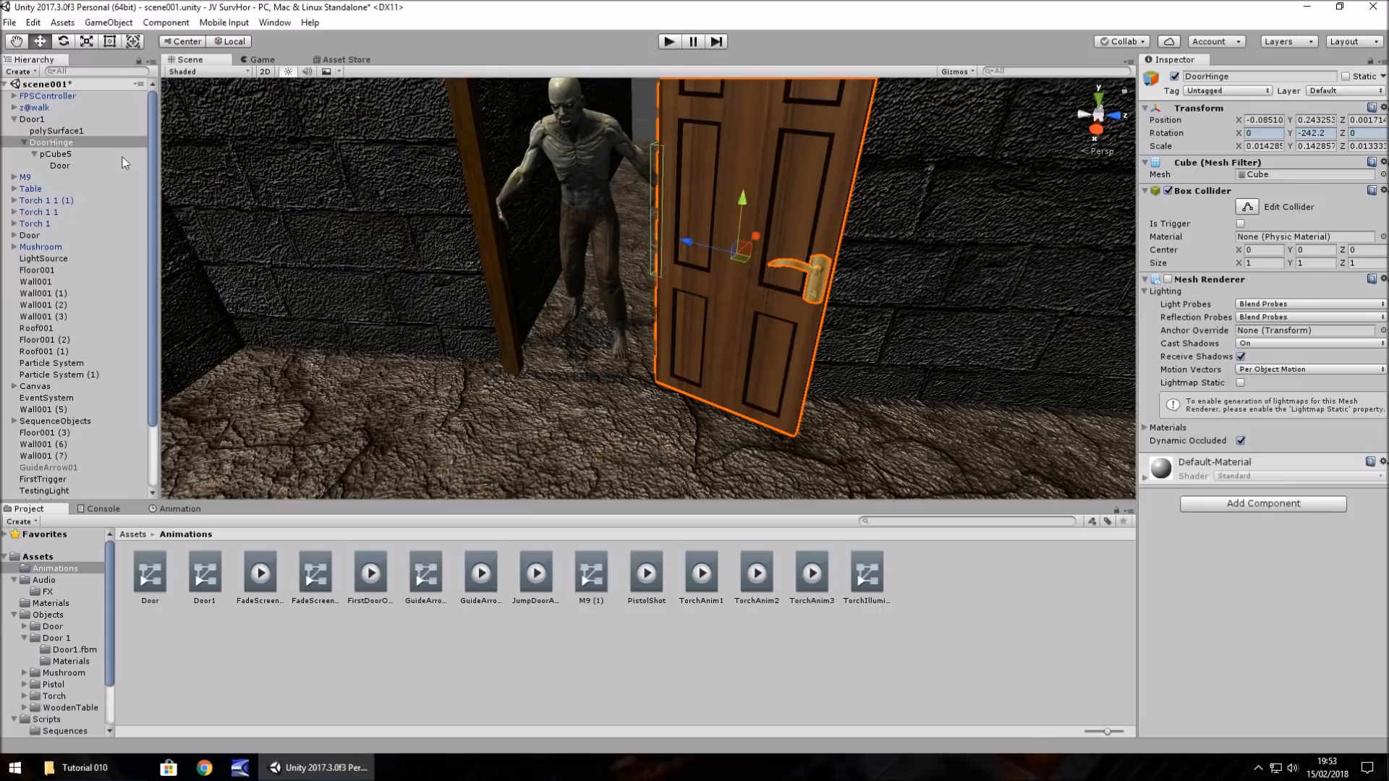
pyautogui.click(31, 120)
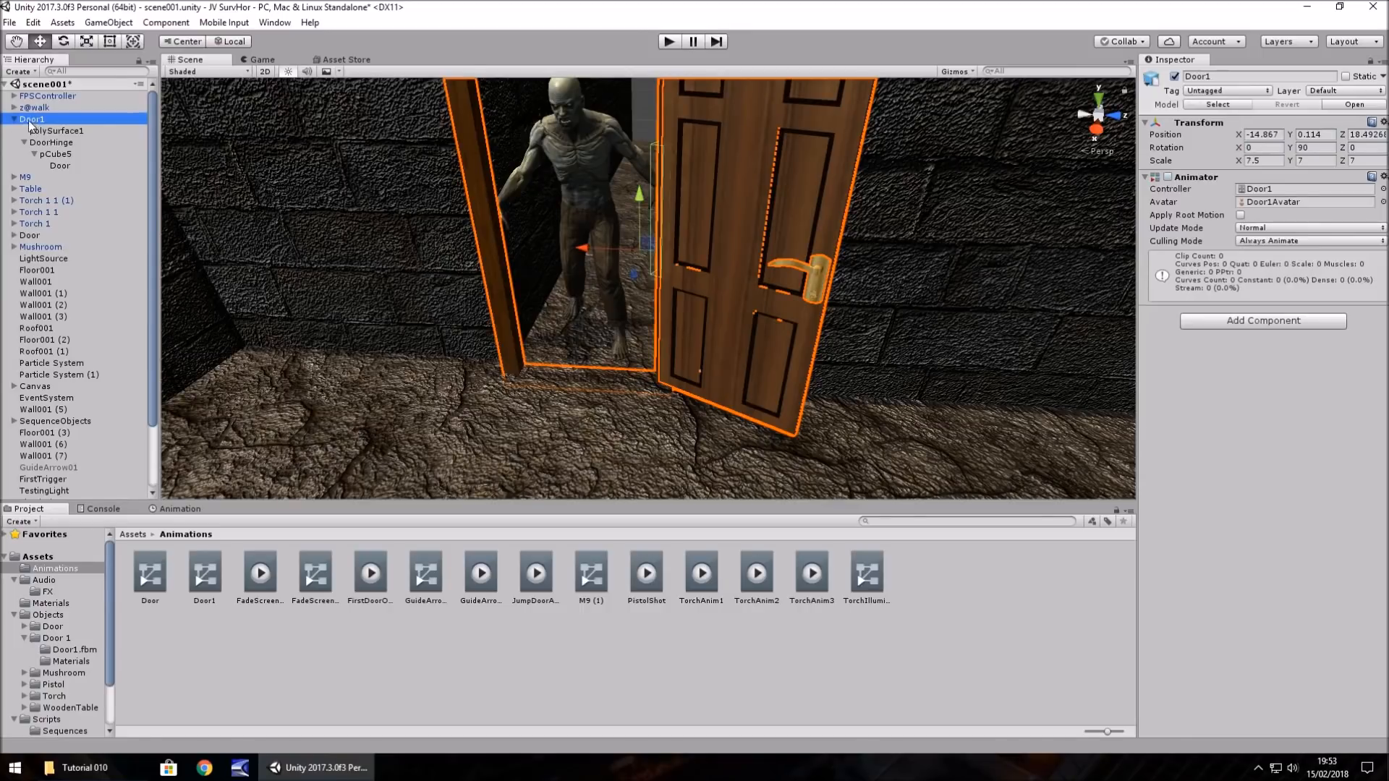
# Step: Remove the Animator component from Door1 and add an Animation component in its place
pyautogui.rightClick(1208, 178)
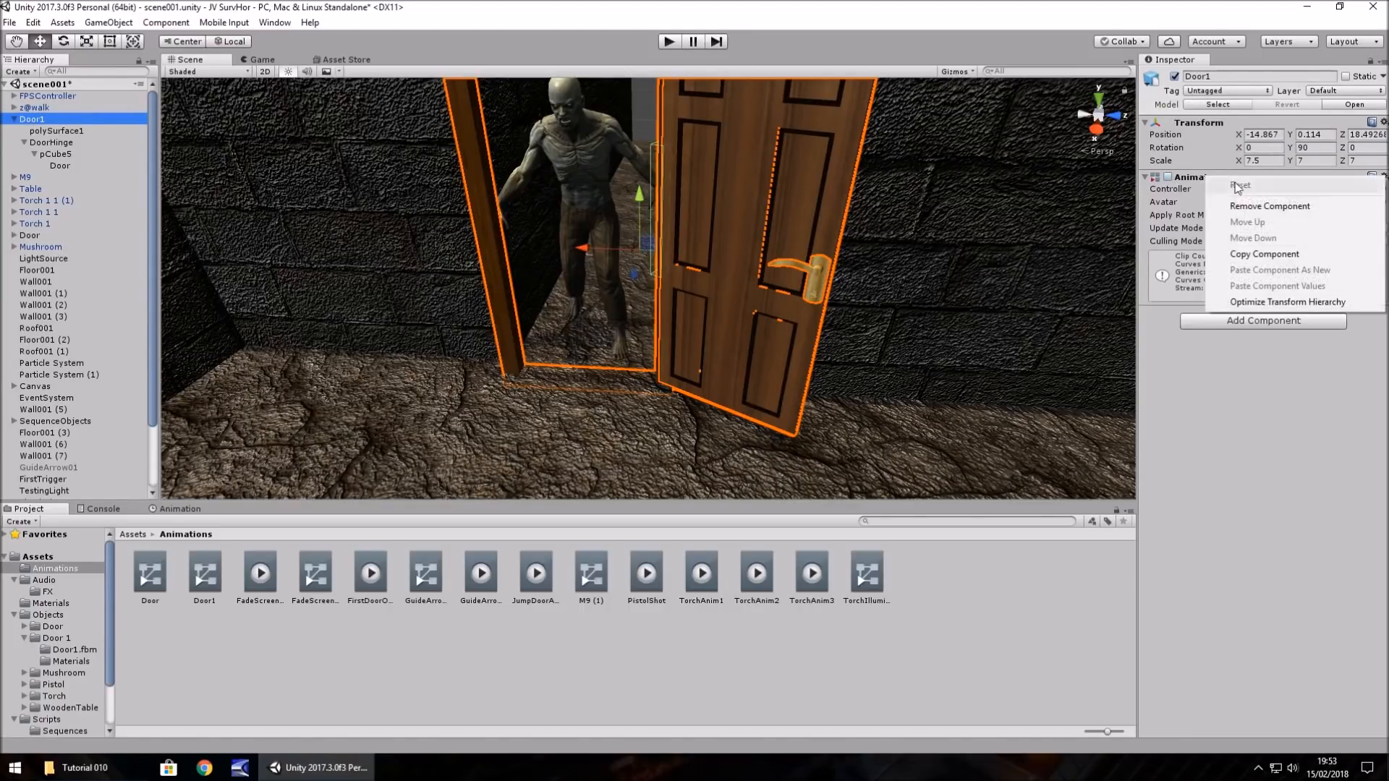
pyautogui.click(1268, 206)
pyautogui.click(1264, 183)
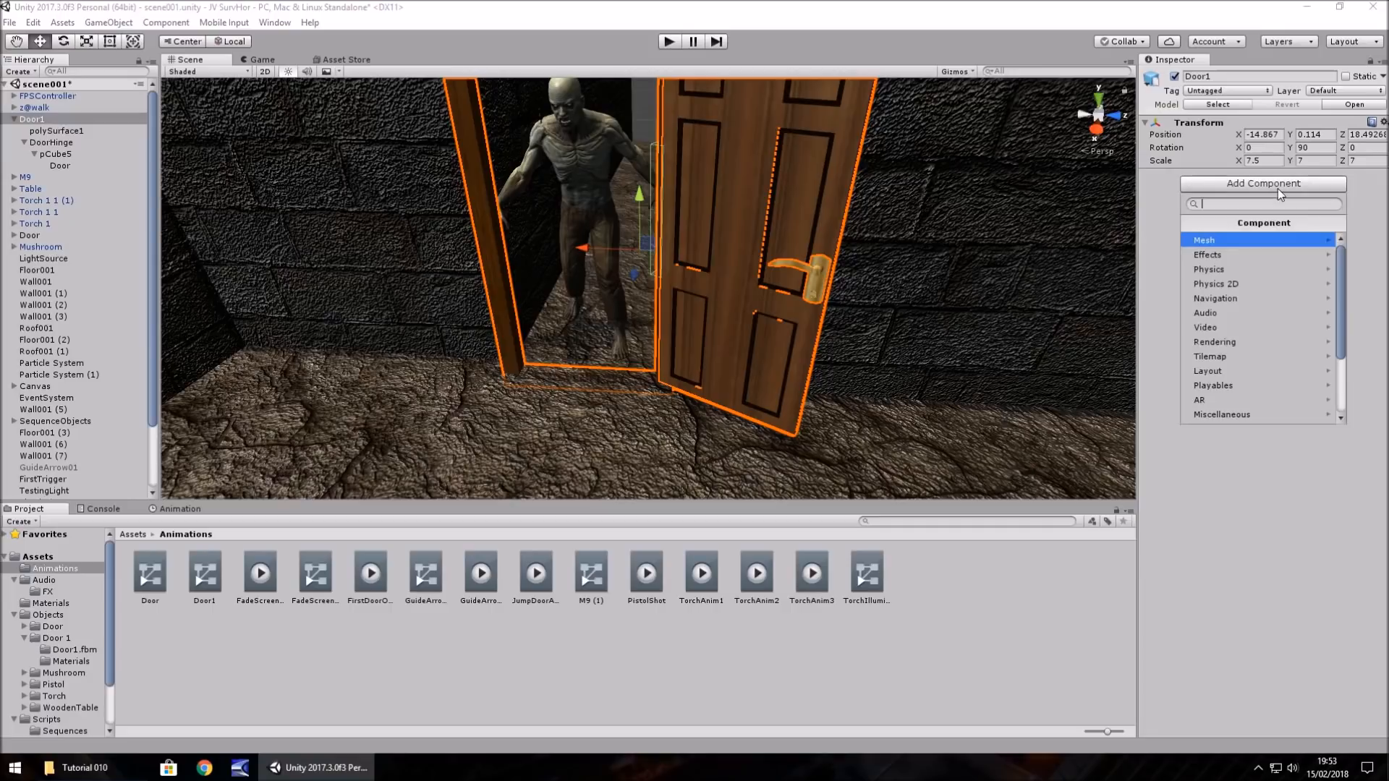
pyautogui.write('anim')
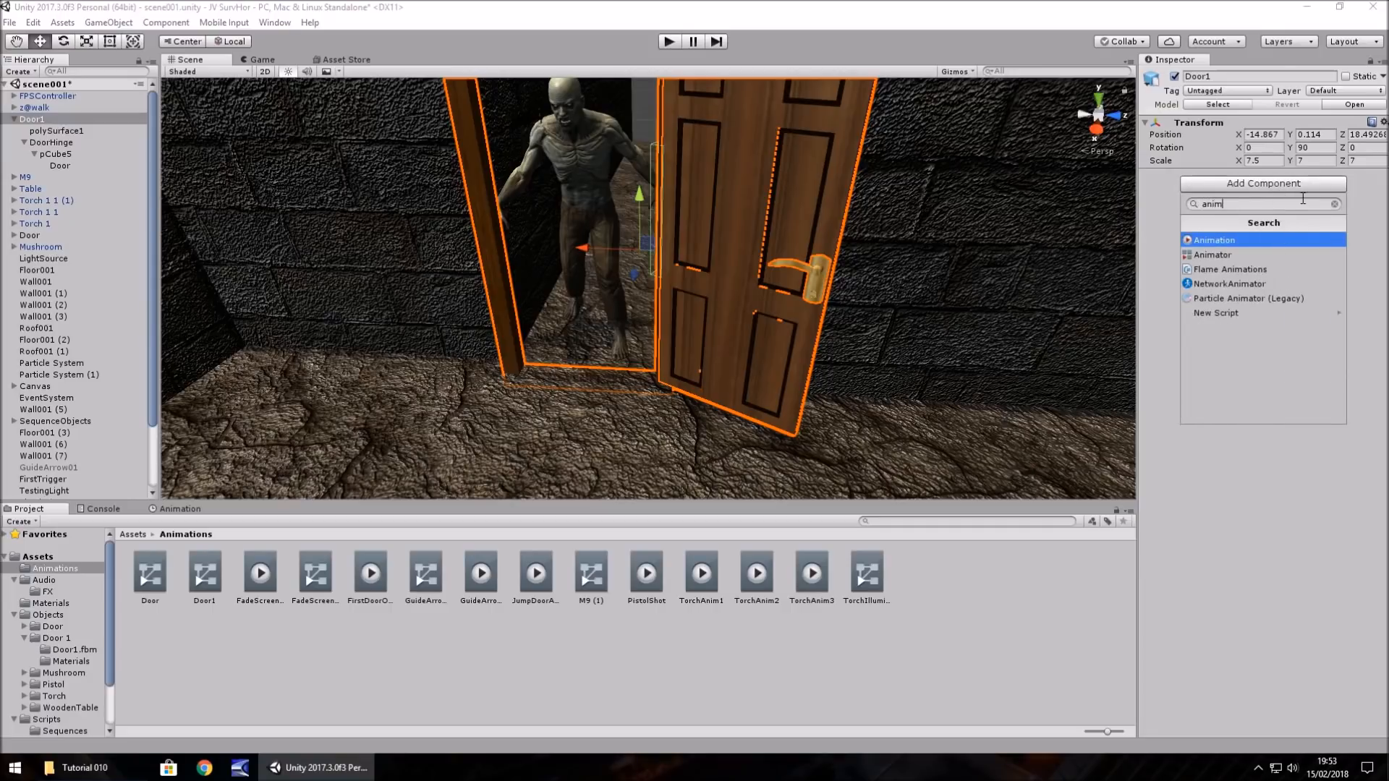
pyautogui.click(1227, 240)
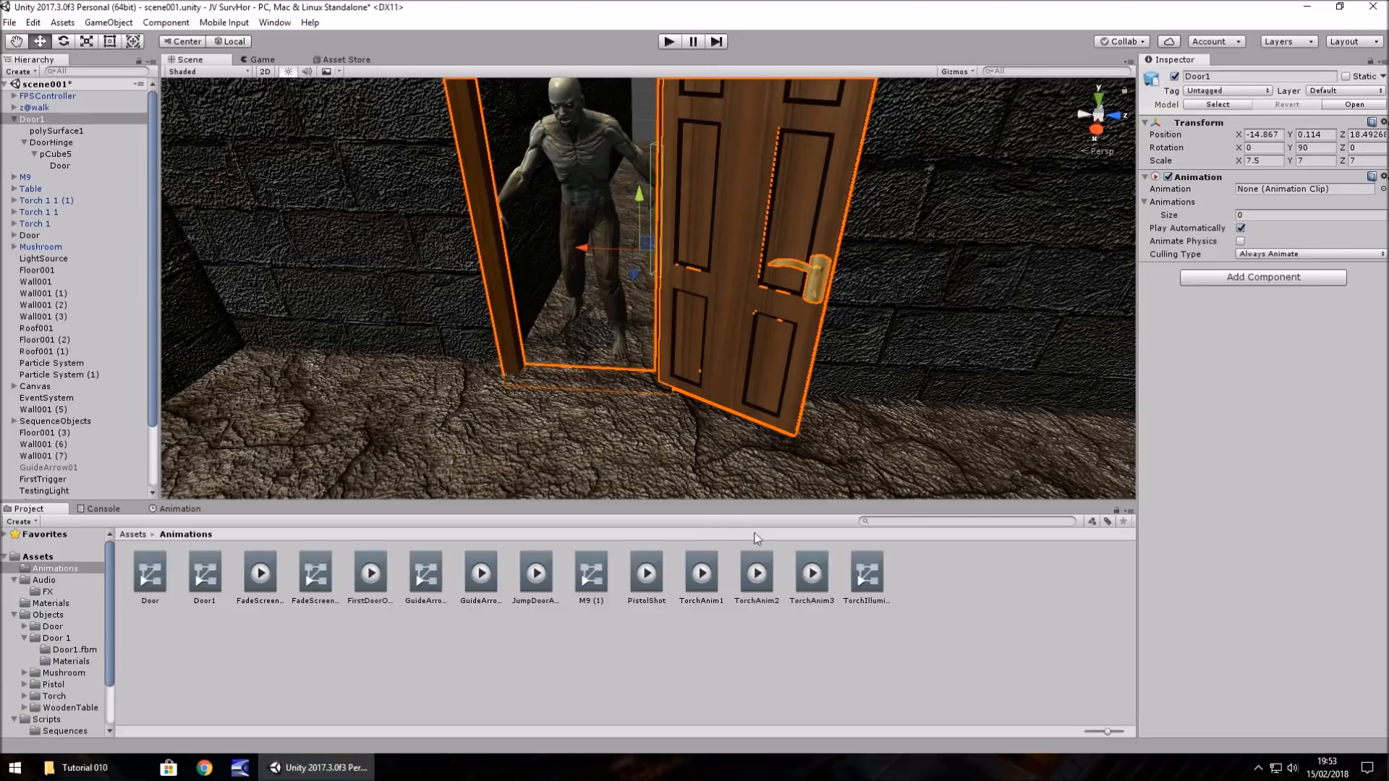
# Step: Set Door1's Animations size to 1, disable Play Automatically, and assign JumpDoorAnim as the default animation and as Element 0
pyautogui.click(1256, 215)
pyautogui.write('1')
pyautogui.press('Return')
pyautogui.click(1240, 241)
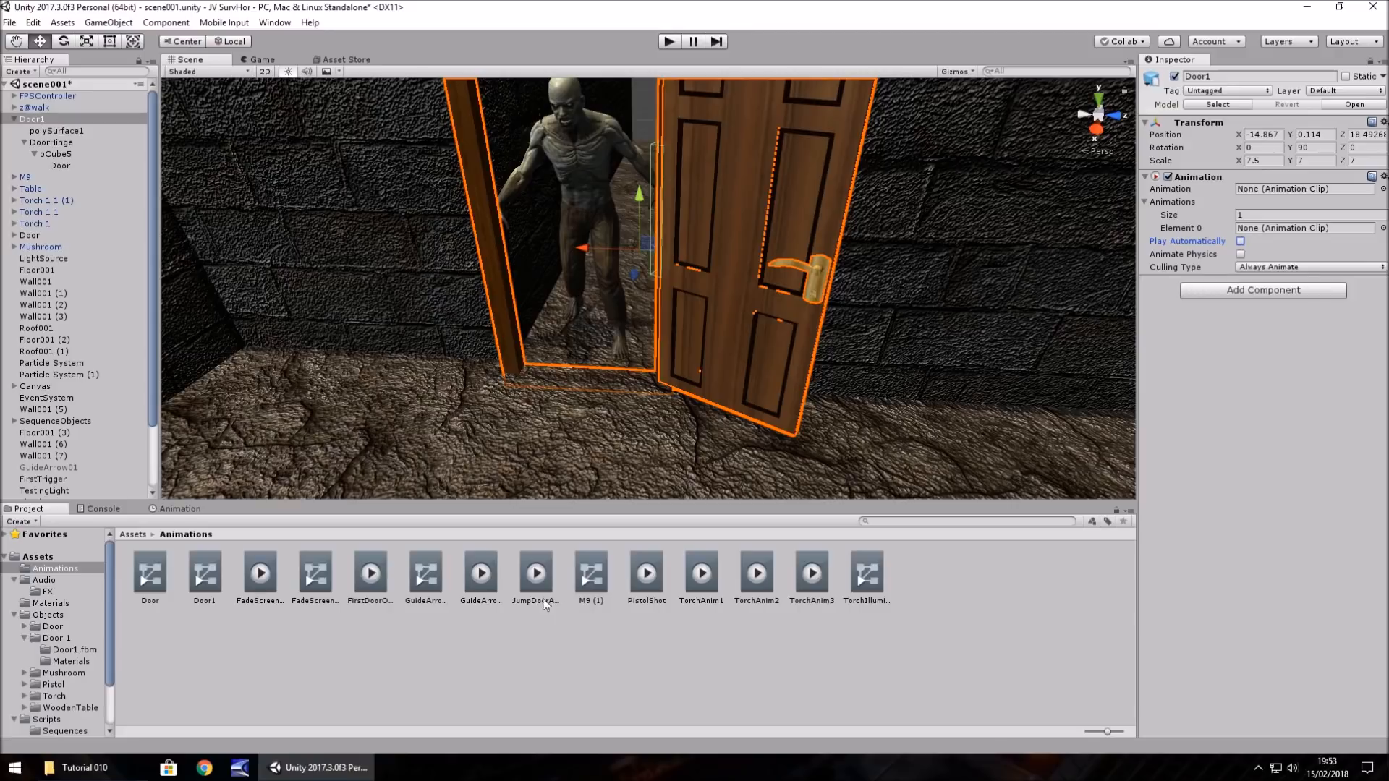
pyautogui.moveTo(536, 573); pyautogui.dragTo(1276, 188)
pyautogui.moveTo(539, 575); pyautogui.dragTo(1274, 234)
# Step: Mark the JumpDoorAnim clip as Legacy through the debug view, and set its Wrap Mode to Once
pyautogui.click(536, 576)
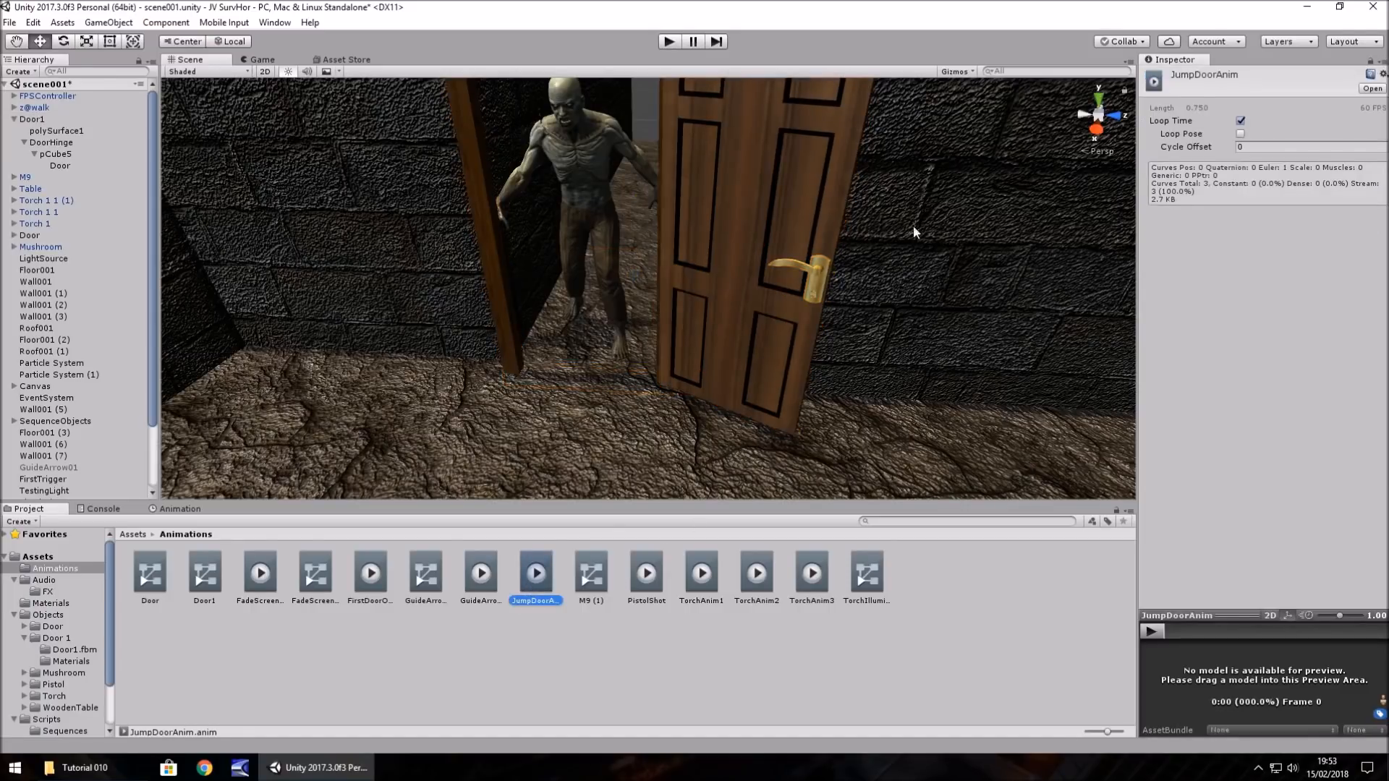
pyautogui.click(1383, 62)
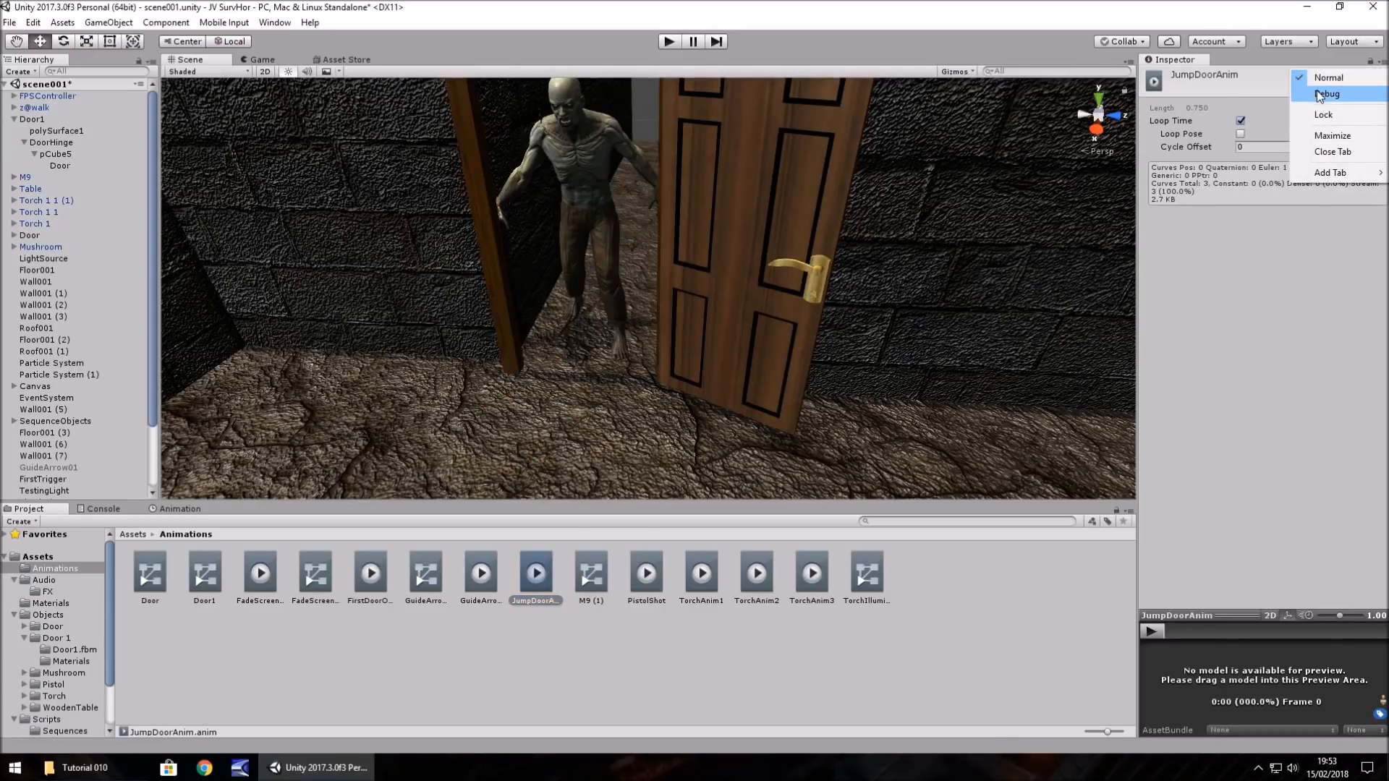
pyautogui.click(1338, 92)
pyautogui.click(1240, 134)
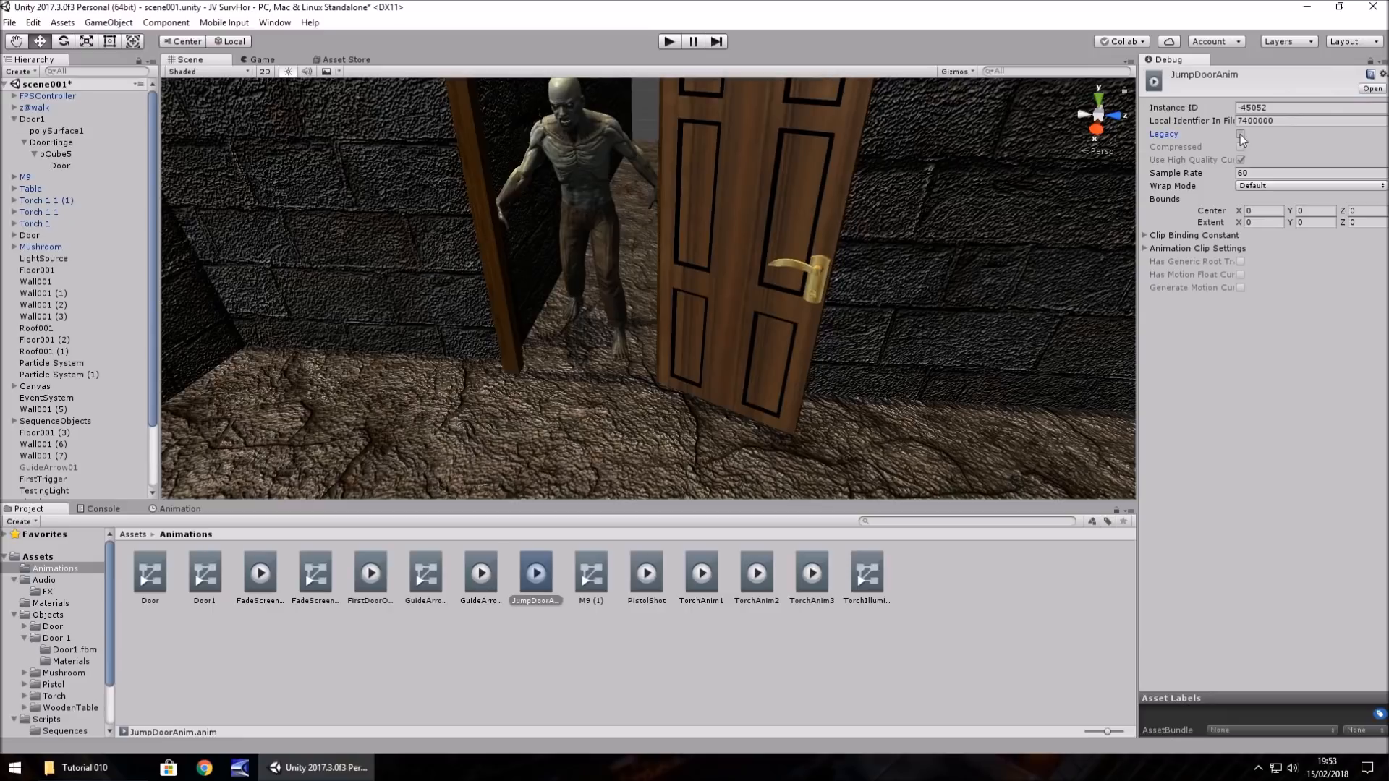
pyautogui.click(1383, 62)
pyautogui.click(1373, 77)
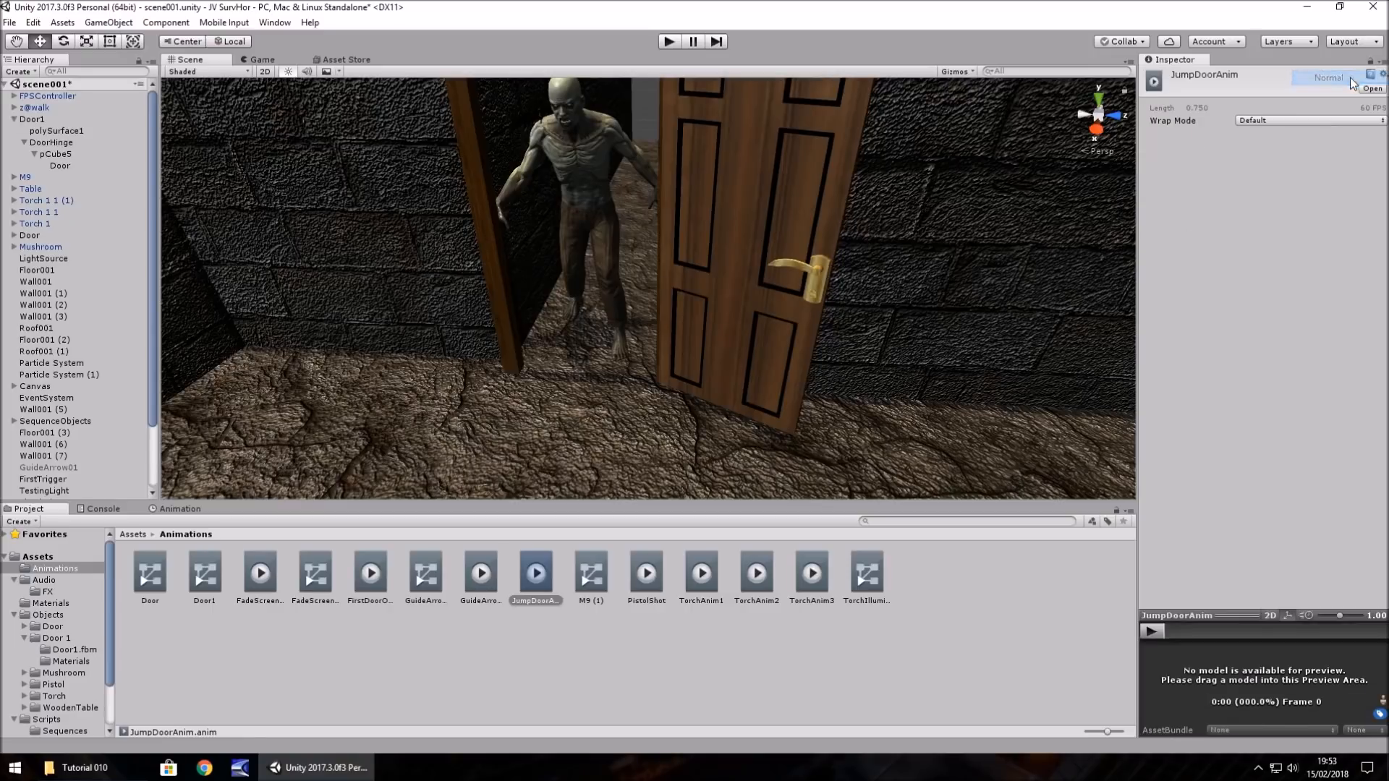
pyautogui.click(1267, 122)
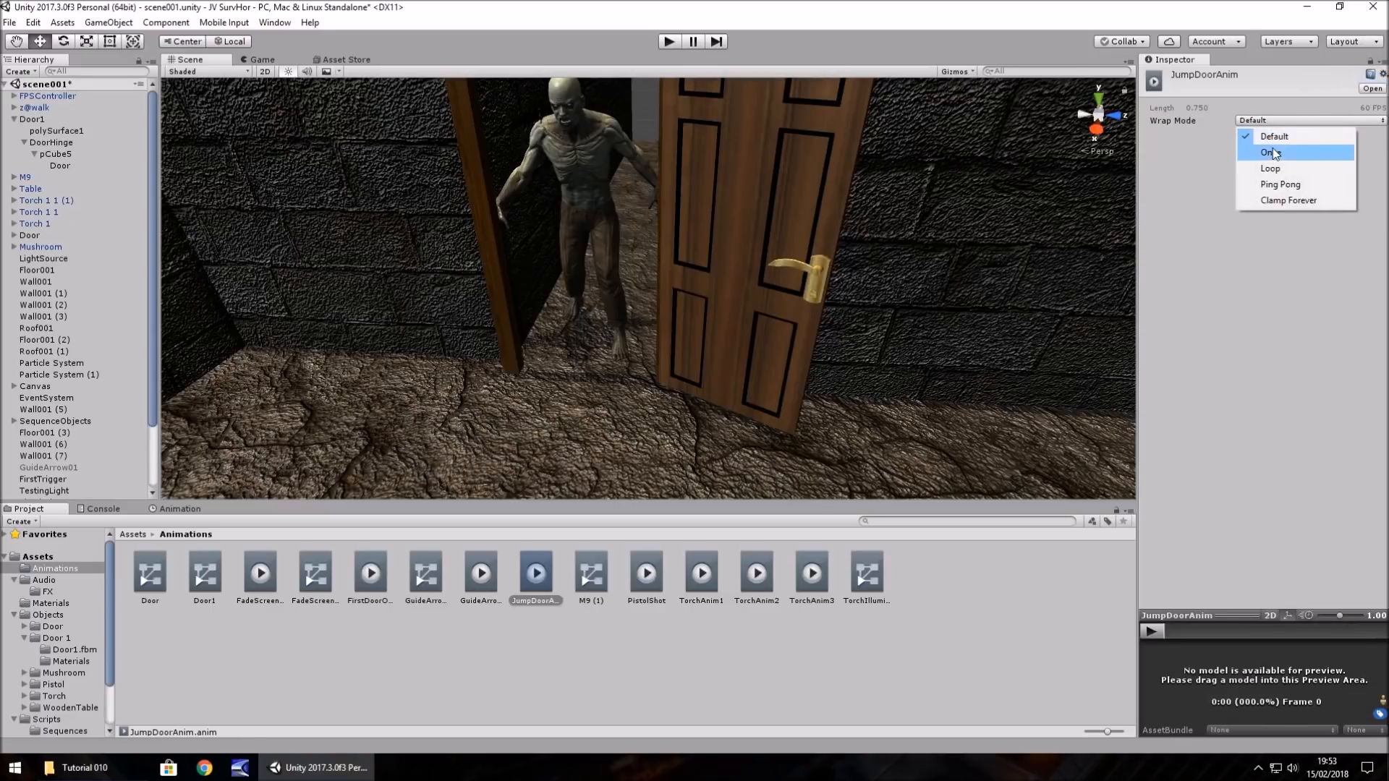
pyautogui.click(1272, 153)
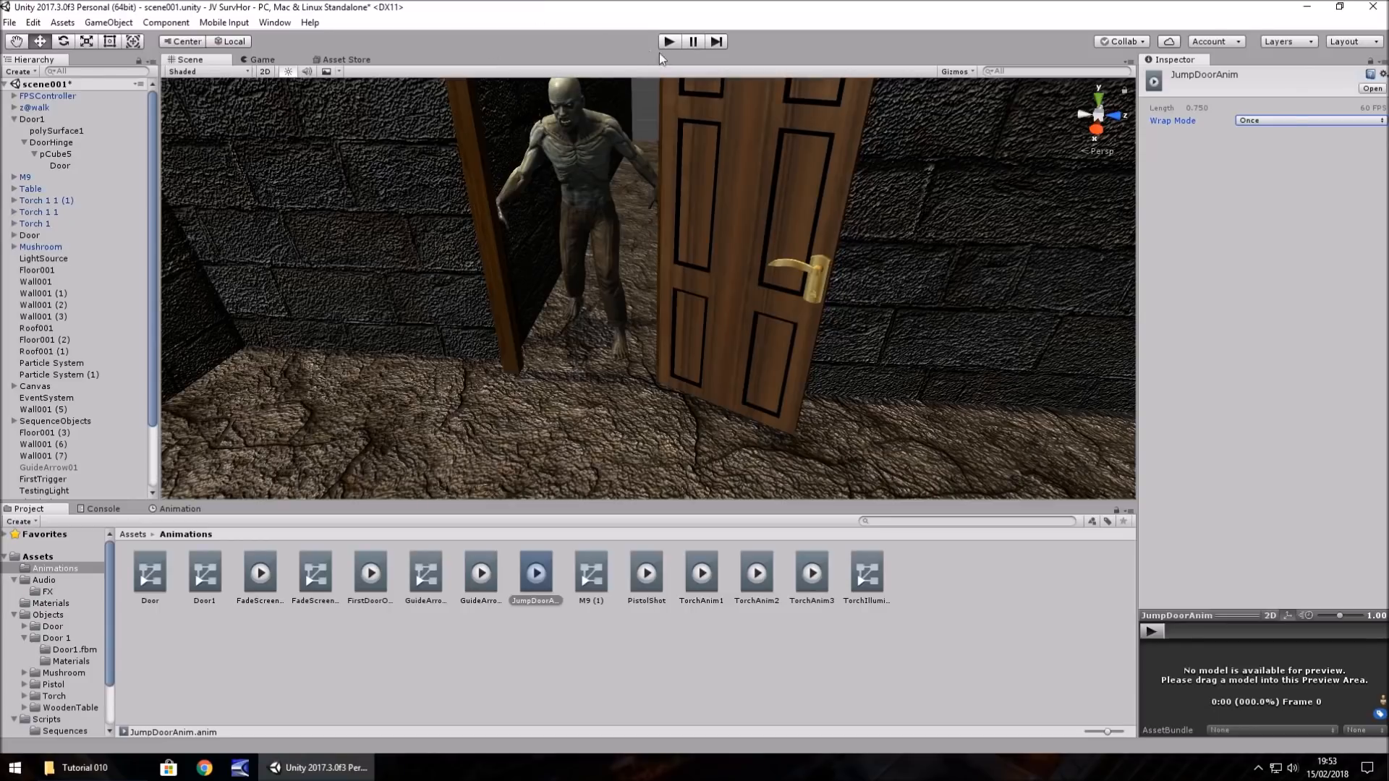
# Step: Play-test the scene by walking through the first door to the closed jump-scare door, and stop the game
pyautogui.click(670, 43)
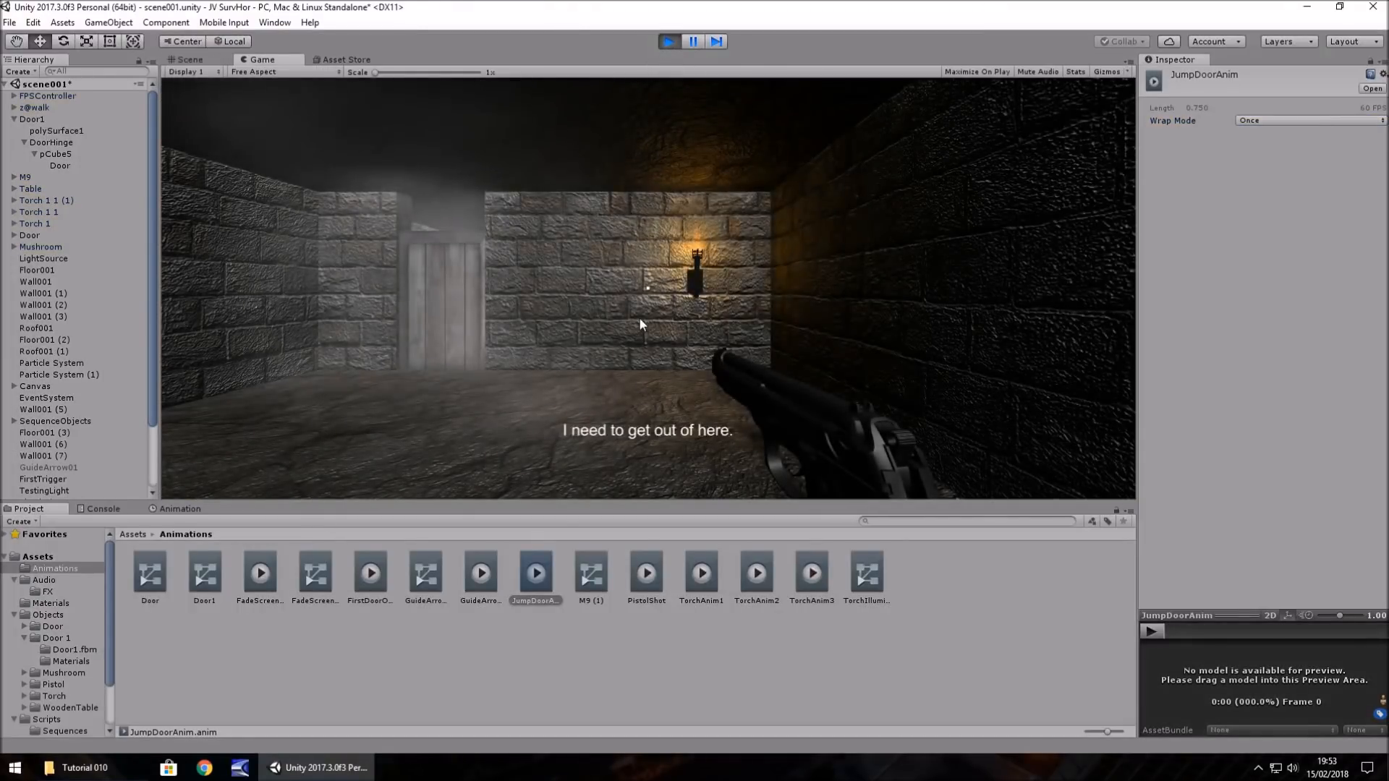
pyautogui.press('w')
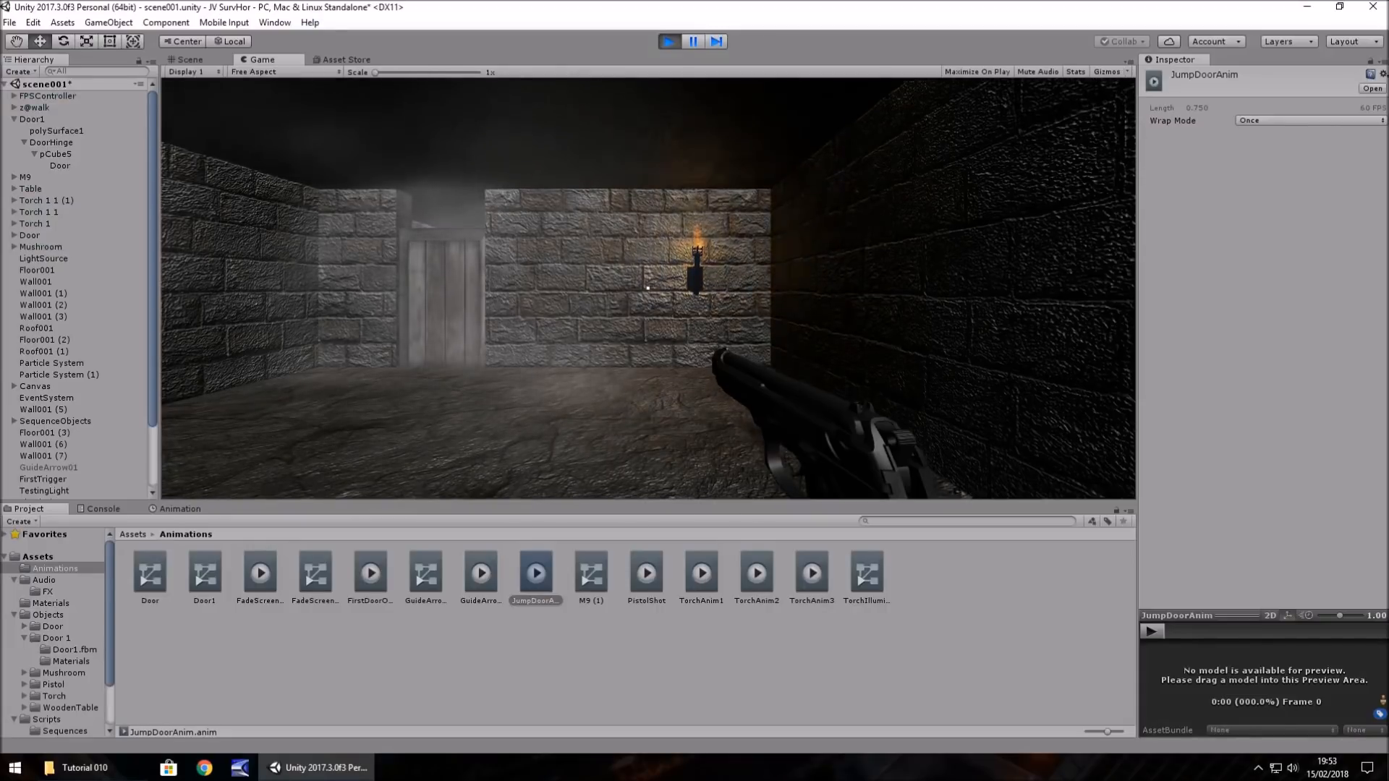
pyautogui.press('w')
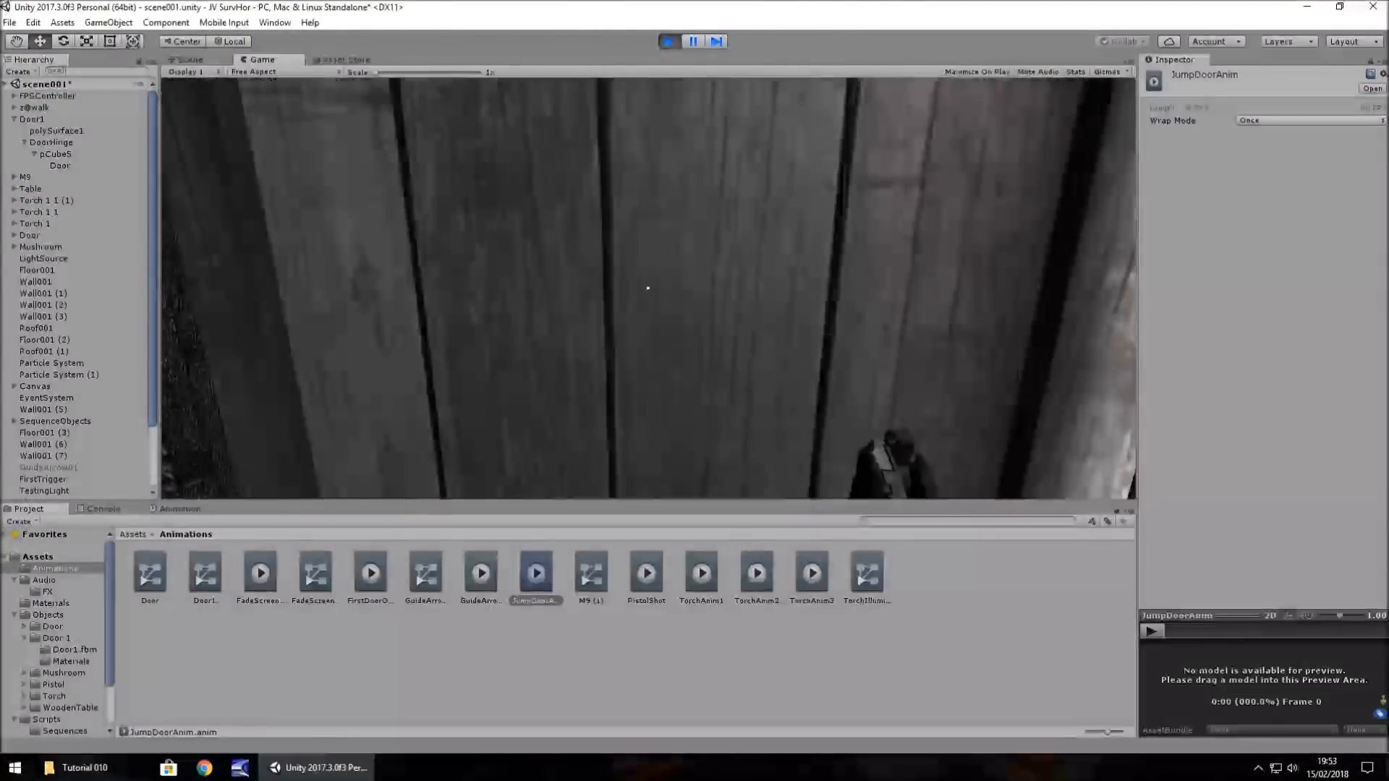
pyautogui.press('w')
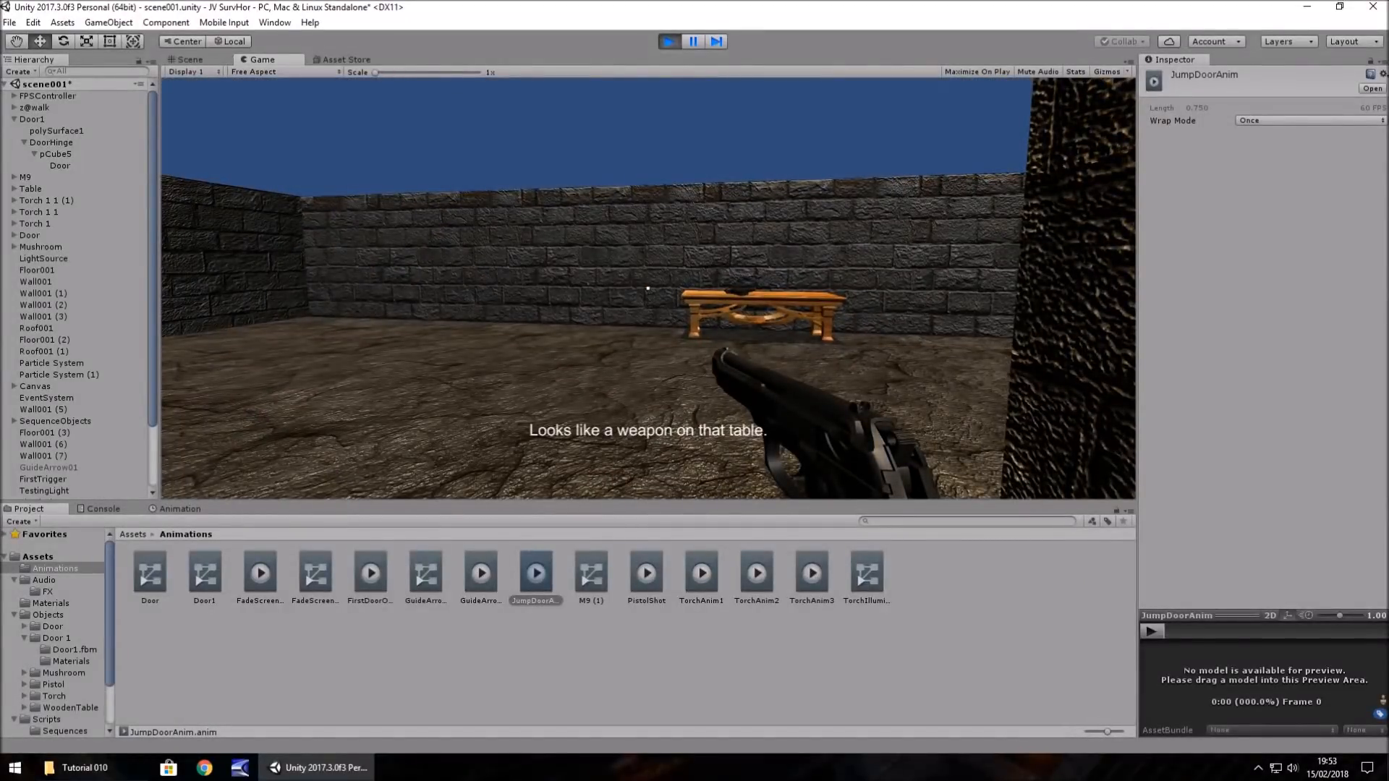
pyautogui.press('w')
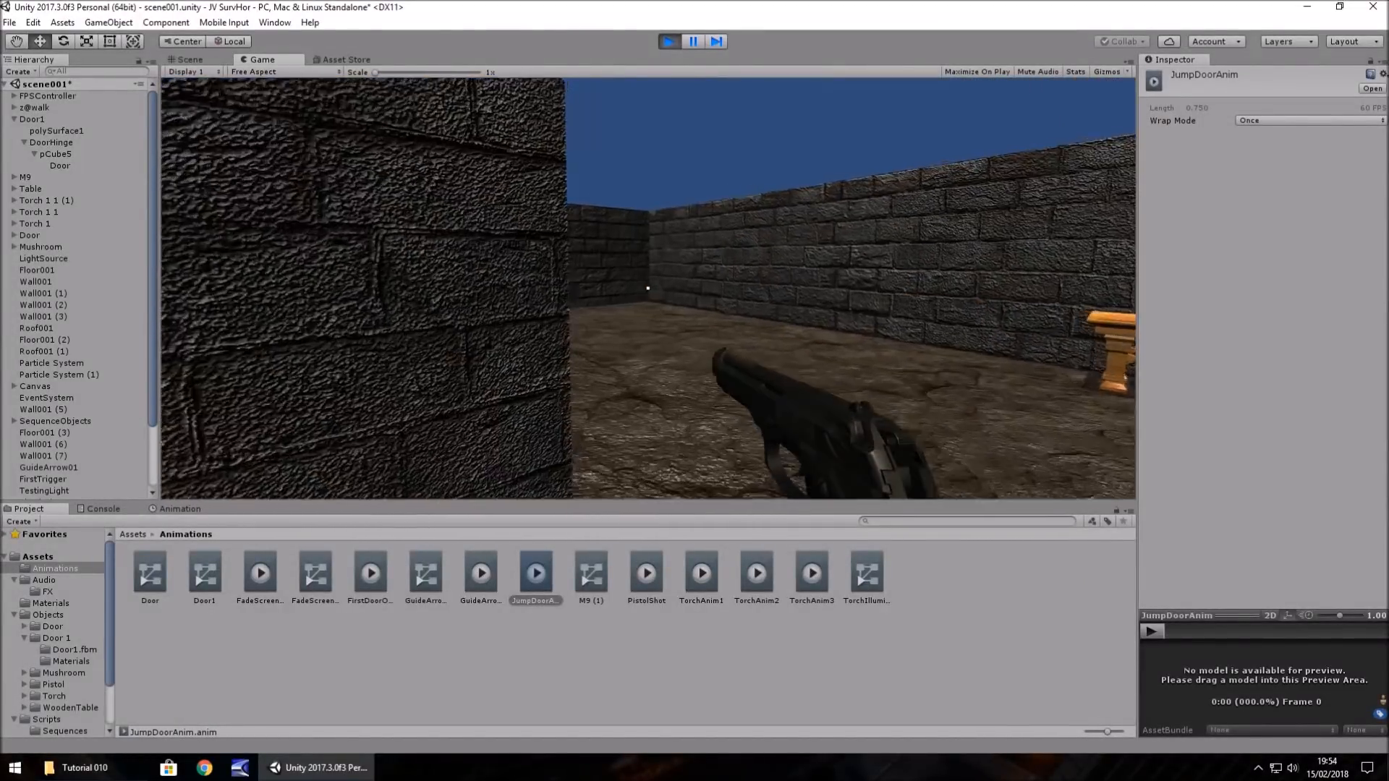
pyautogui.press('w')
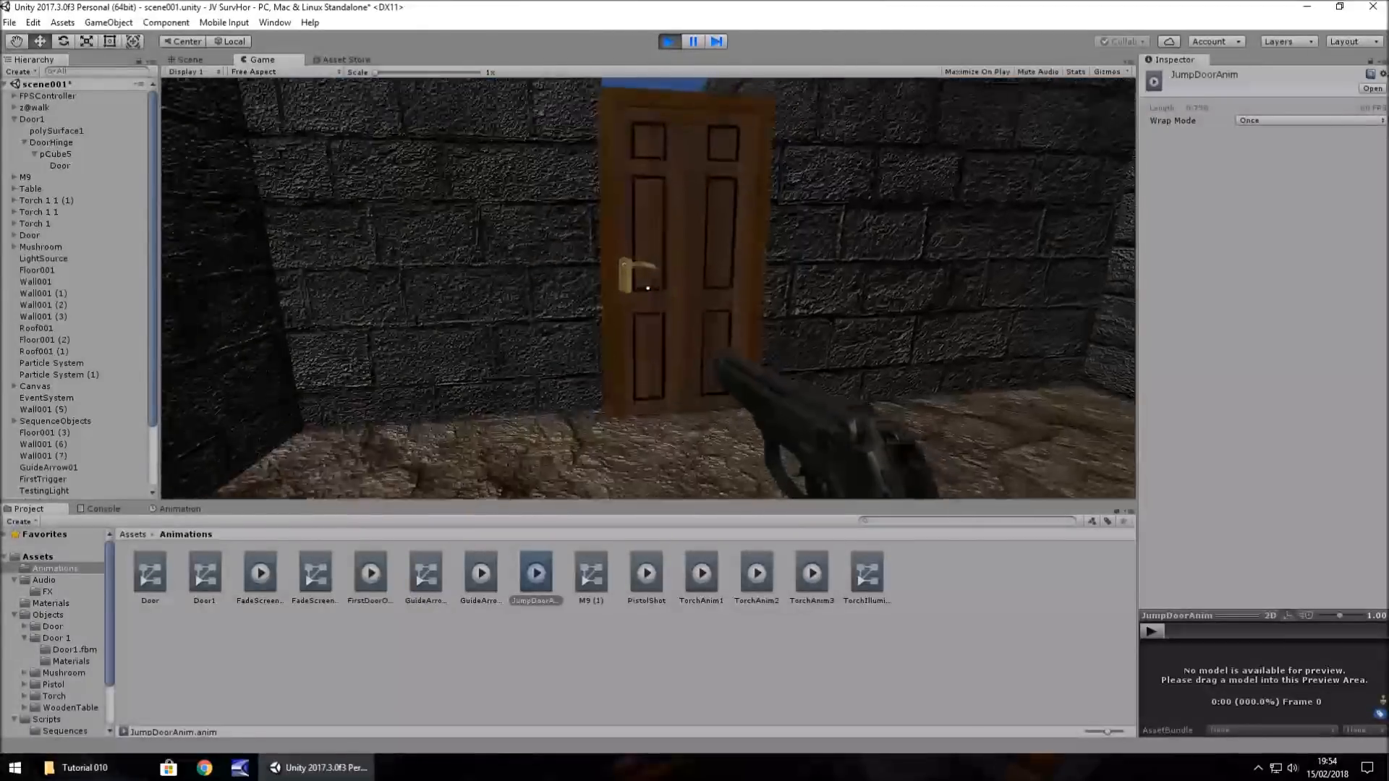
pyautogui.hotkey('ctrl', 'p')
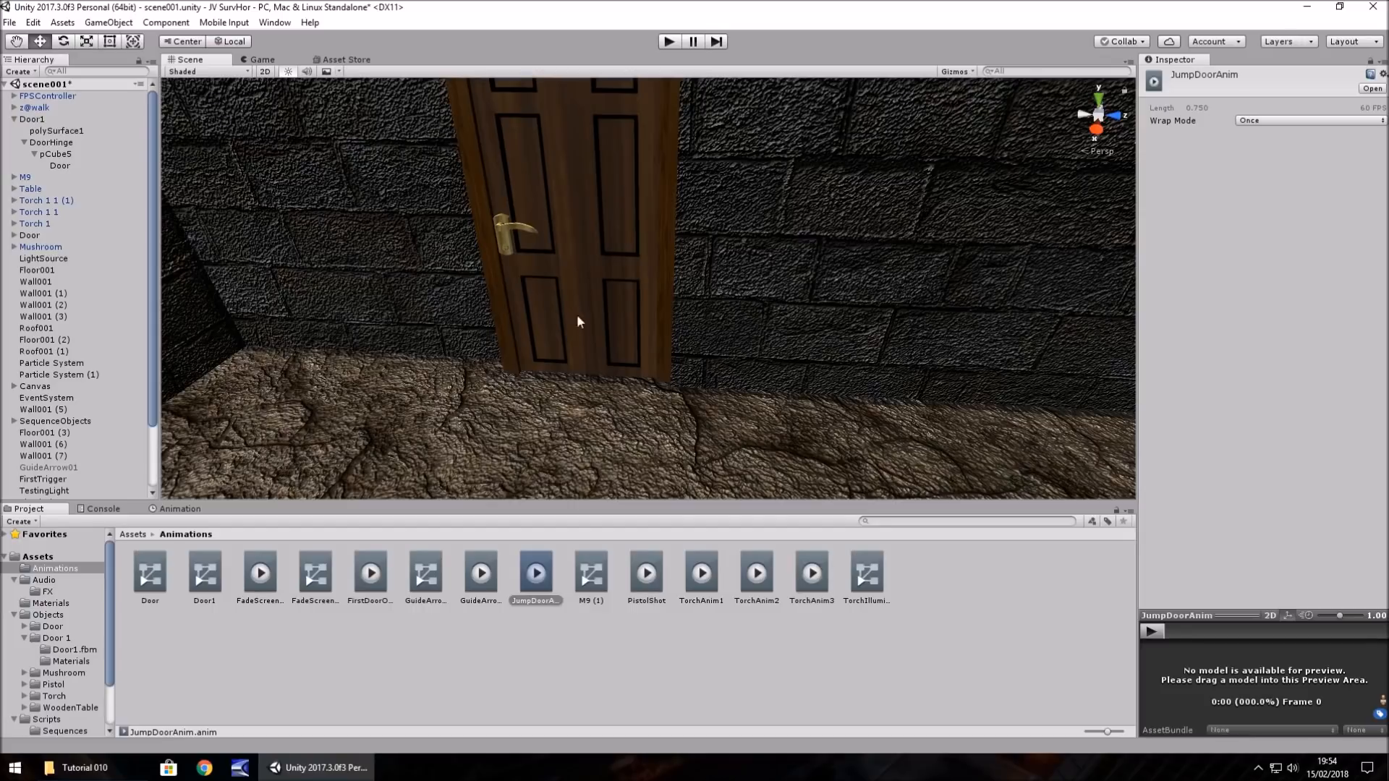
# Step: Create a cube in the room in front of Door1 and raise it above the floor to about Y 0.69
pyautogui.scroll(-4, 576, 314)
pyautogui.moveTo(726, 427); pyautogui.dragTo(738, 390, button='right')
pyautogui.moveTo(741, 334); pyautogui.dragTo(802, 284, button='middle')
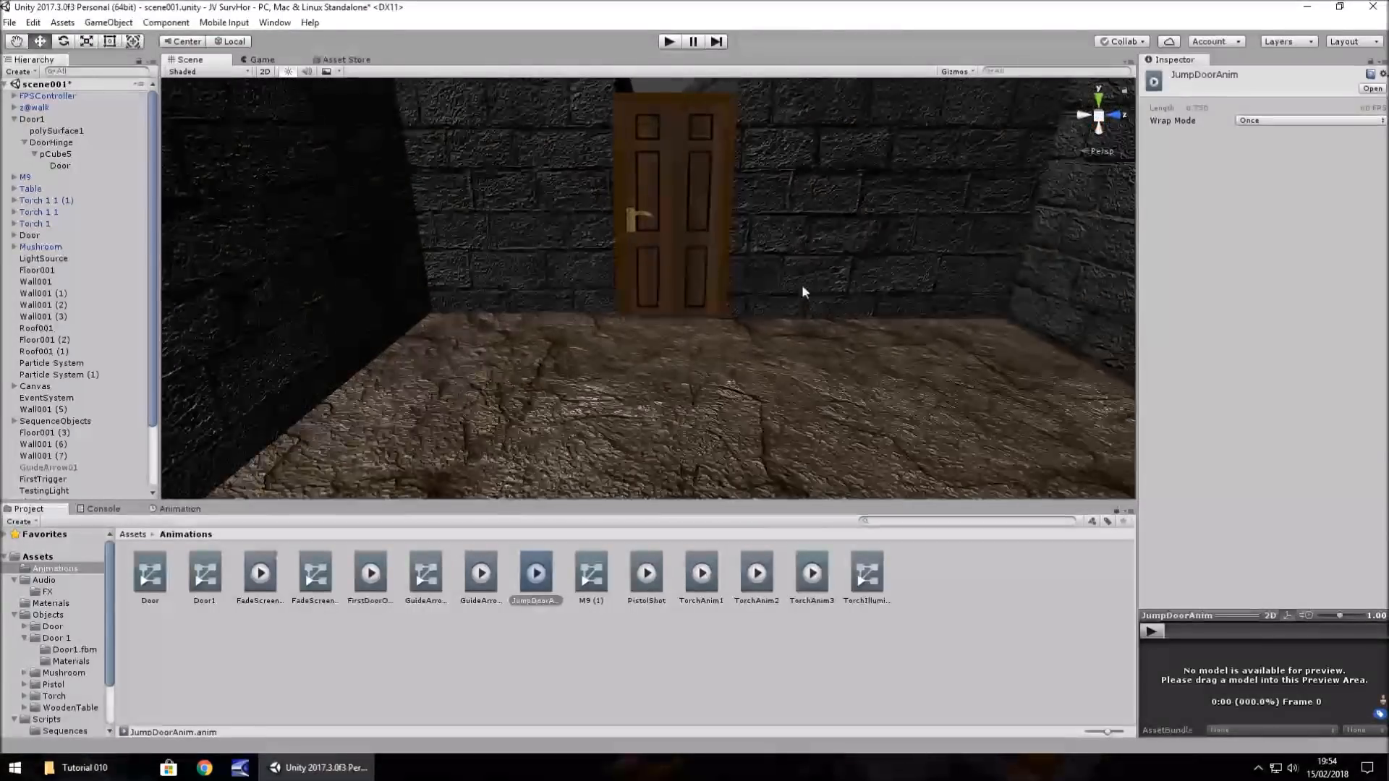
pyautogui.moveTo(801, 285); pyautogui.dragTo(797, 349, button='right')
pyautogui.scroll(-3, 797, 348)
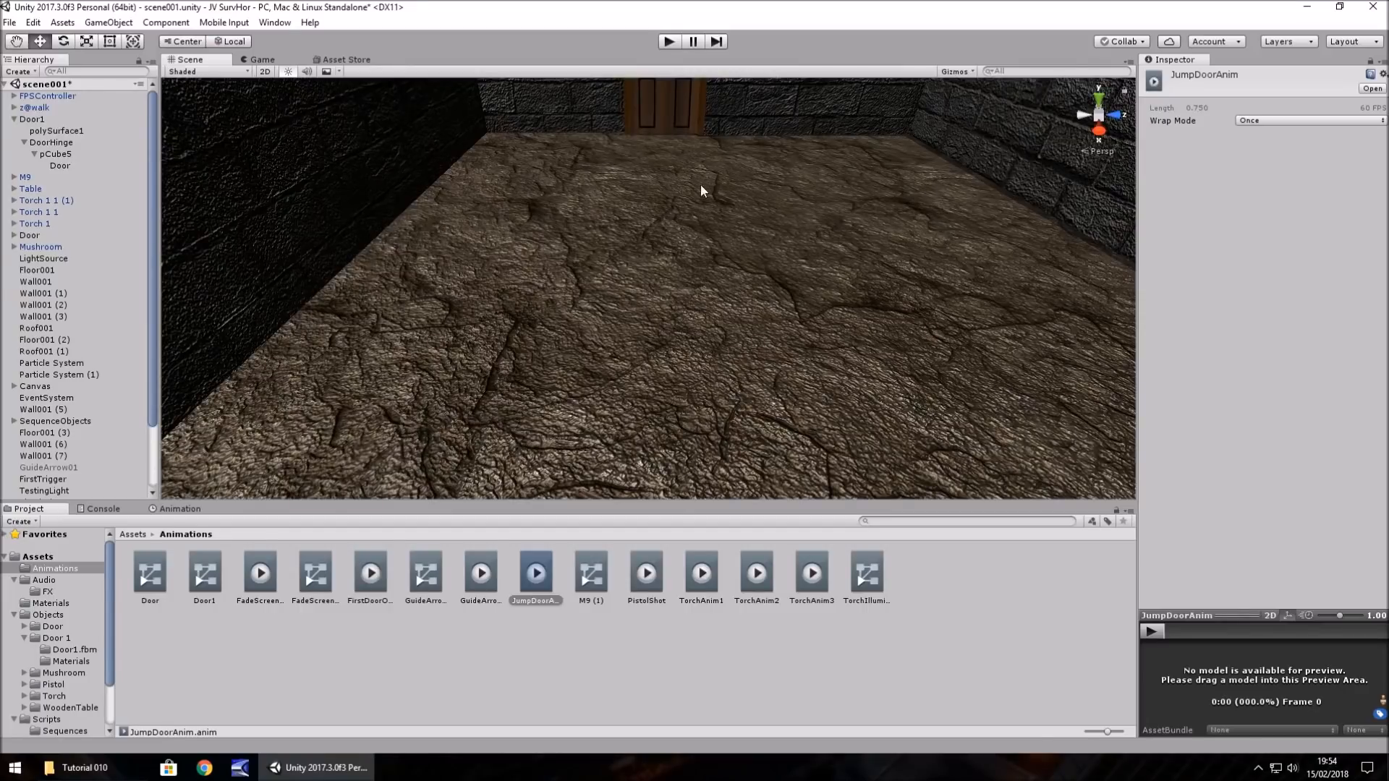
pyautogui.moveTo(402, 260); pyautogui.dragTo(174, 212, button='right')
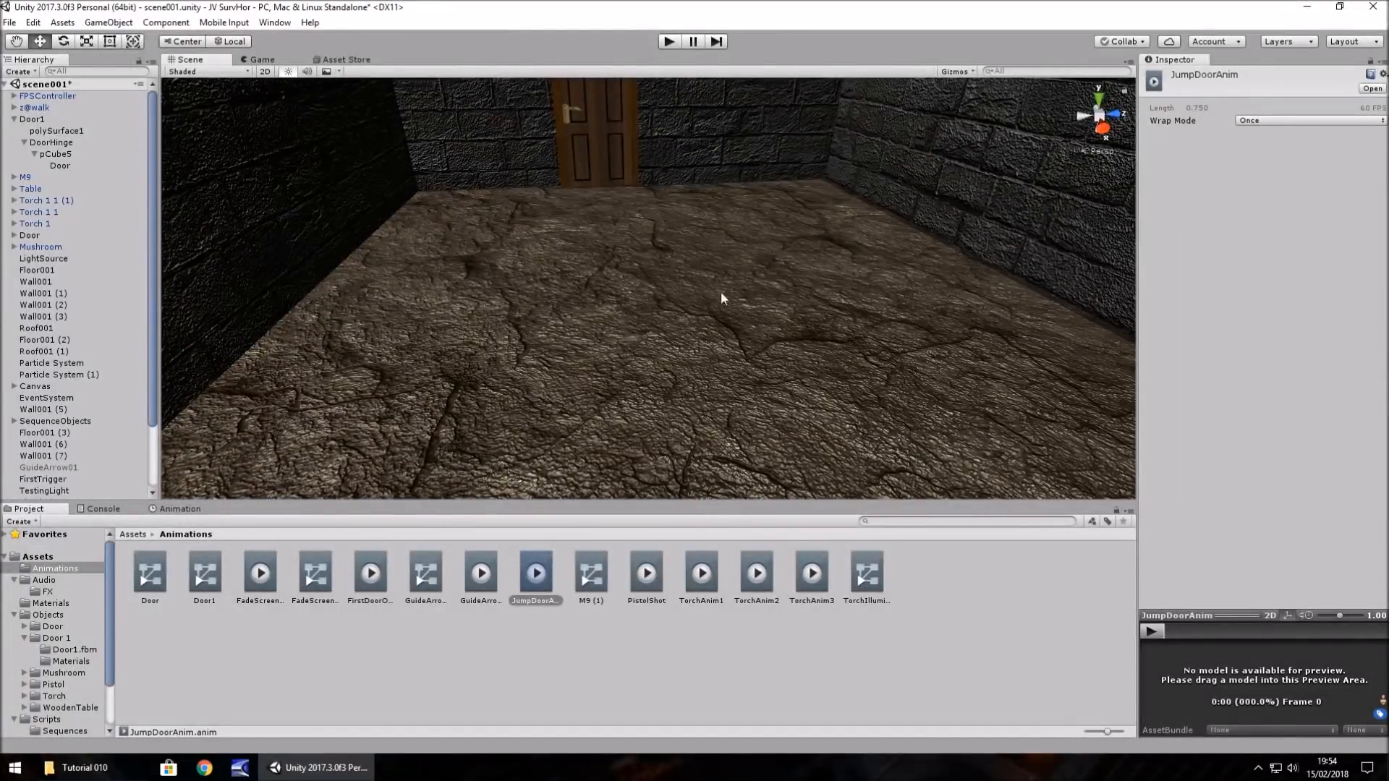
pyautogui.click(108, 23)
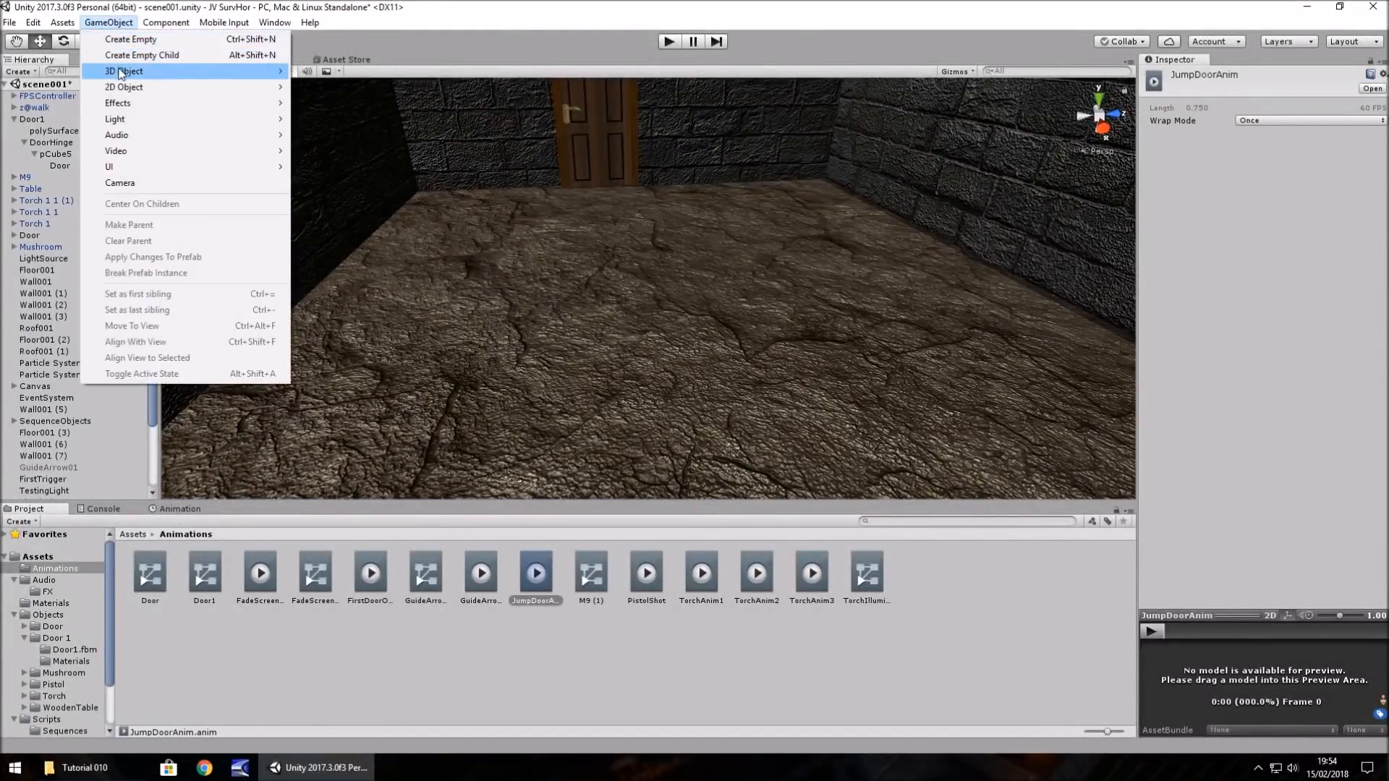
pyautogui.moveTo(121, 73)
pyautogui.click(318, 71)
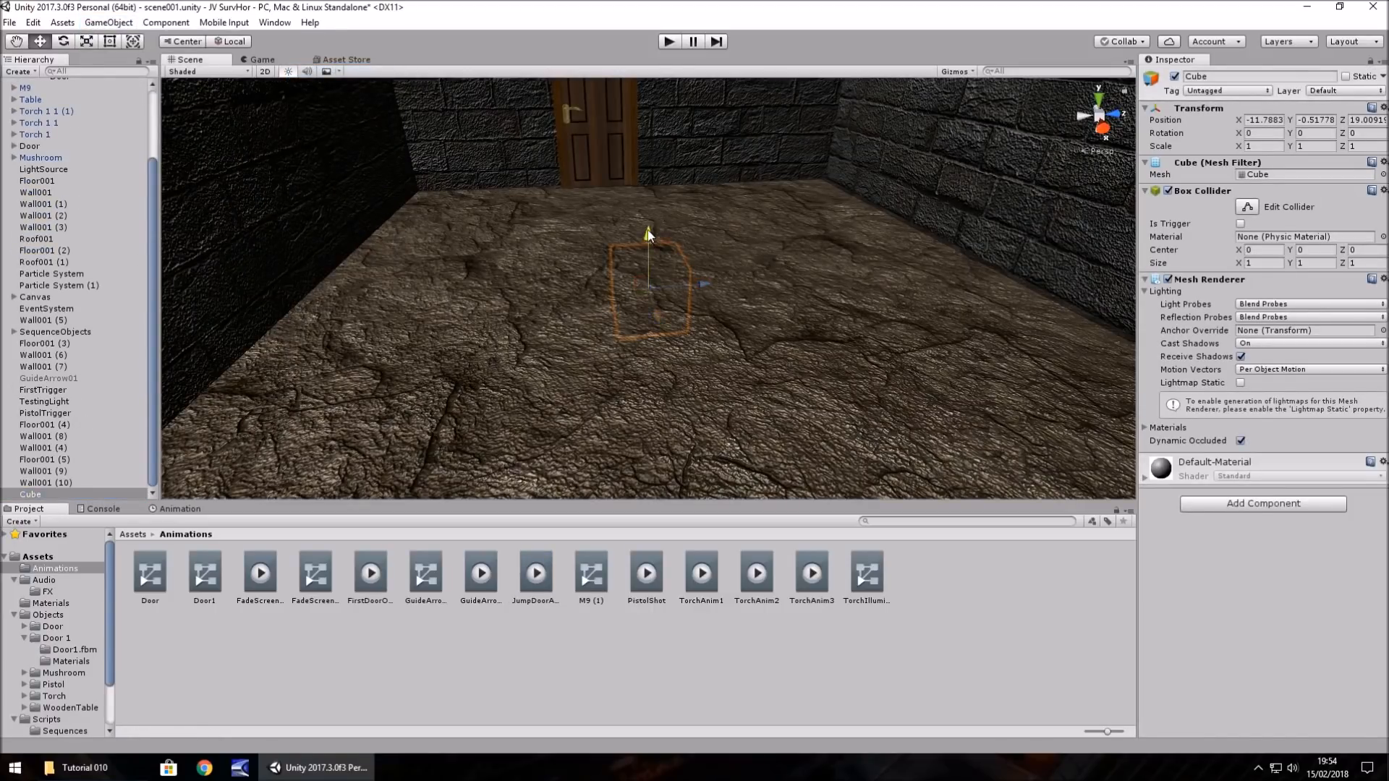
pyautogui.moveTo(649, 234); pyautogui.dragTo(644, 168)
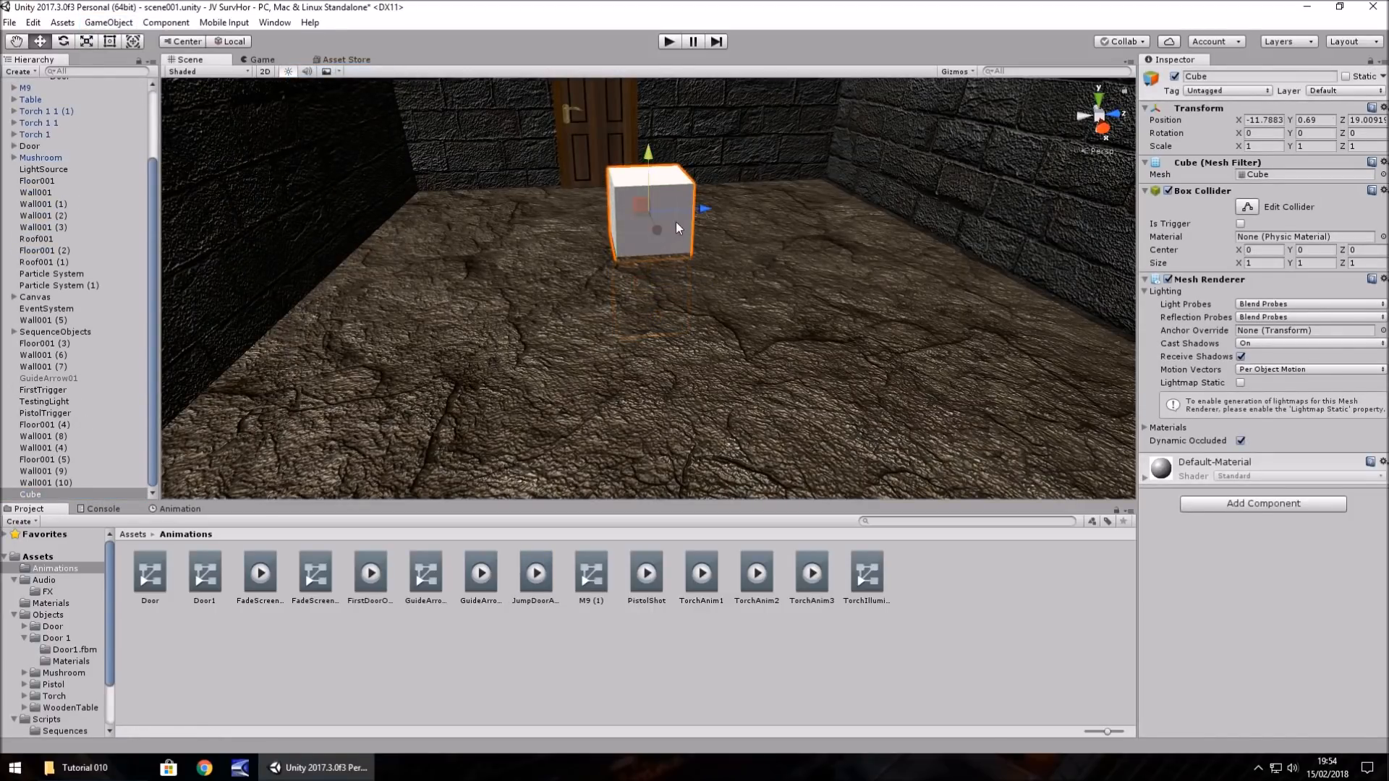
# Step: Stretch the cube across the room to a Z scale of 7.98 and shift it to about Y 0.77, Z 19.05
pyautogui.moveTo(1240, 146); pyautogui.dragTo(1207, 143)
pyautogui.hotkey('ctrl', 'z')
pyautogui.moveTo(1344, 148); pyautogui.dragTo(148, 170)
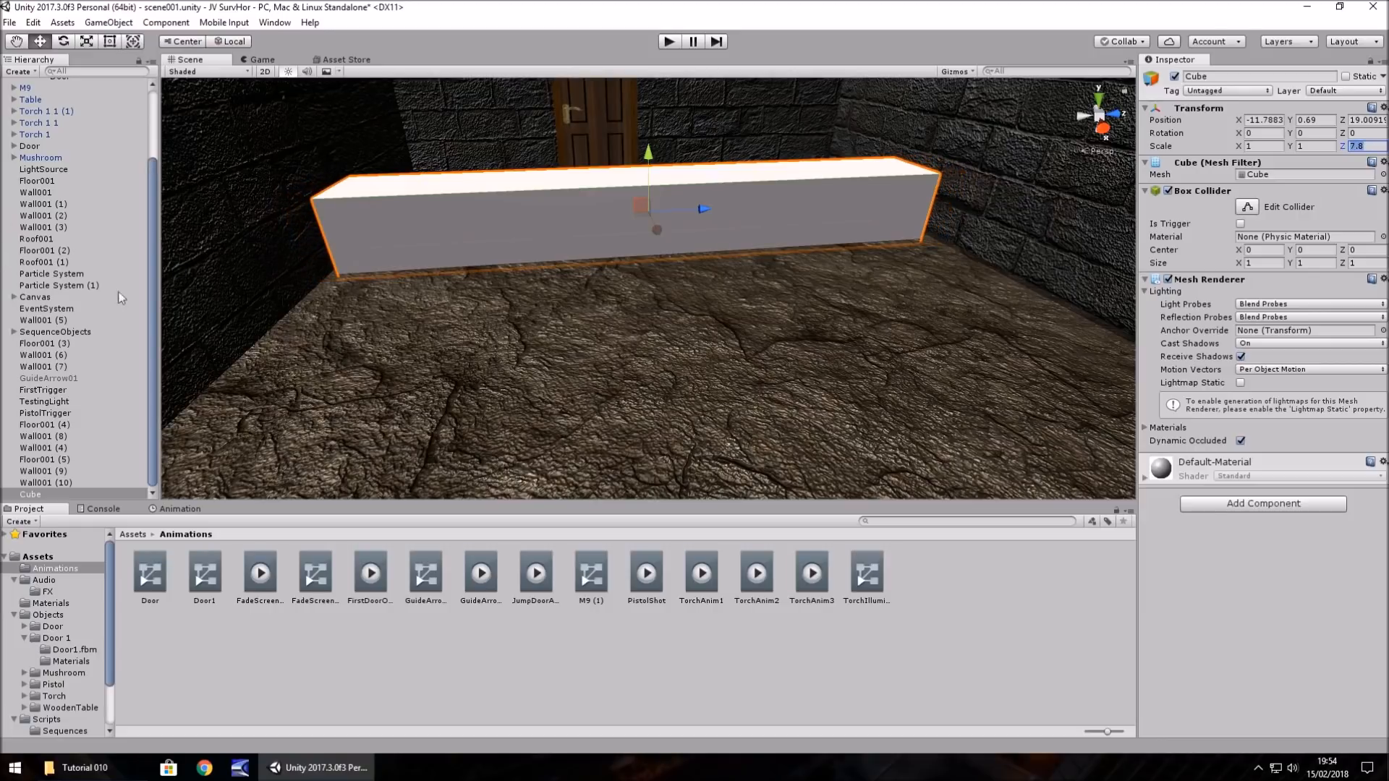
pyautogui.moveTo(647, 207); pyautogui.dragTo(646, 160)
pyautogui.moveTo(700, 204); pyautogui.dragTo(705, 203)
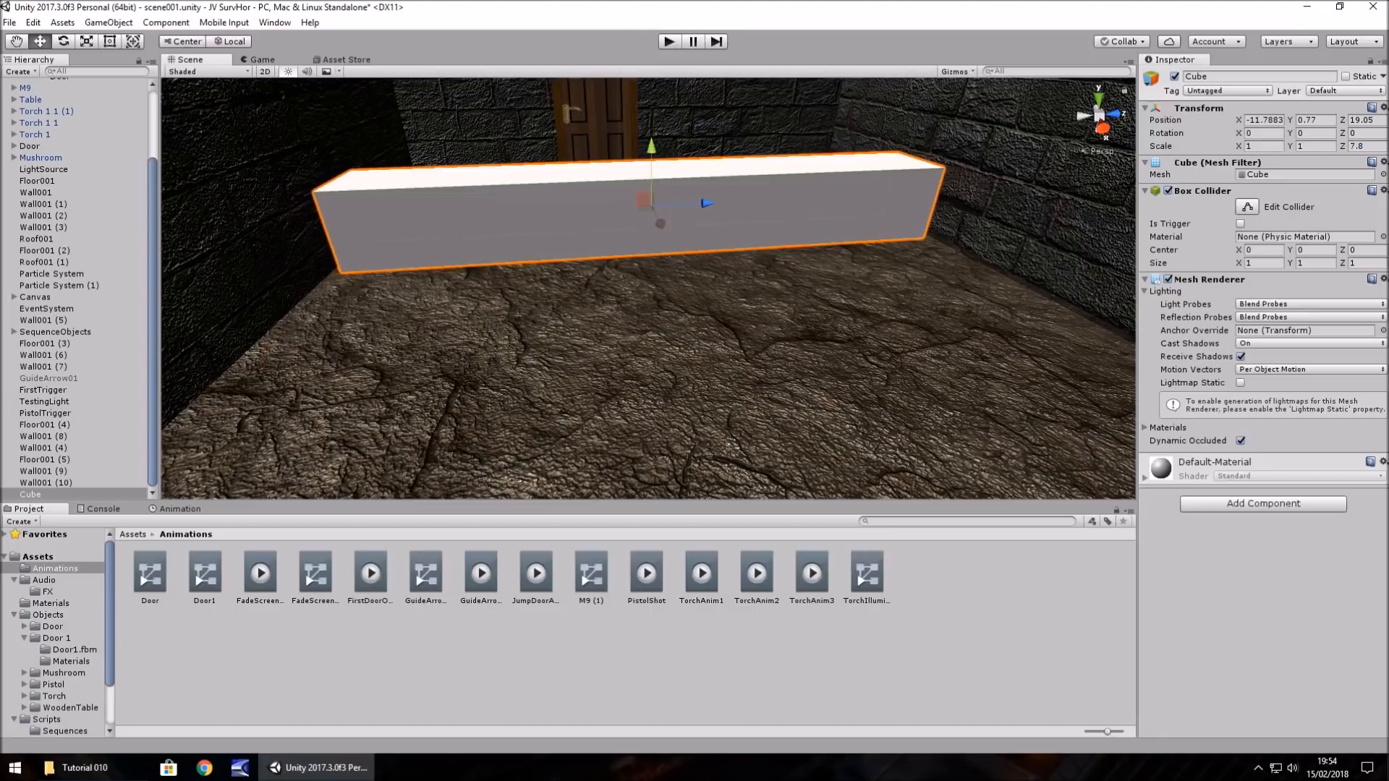
pyautogui.moveTo(1350, 152); pyautogui.dragTo(1354, 152)
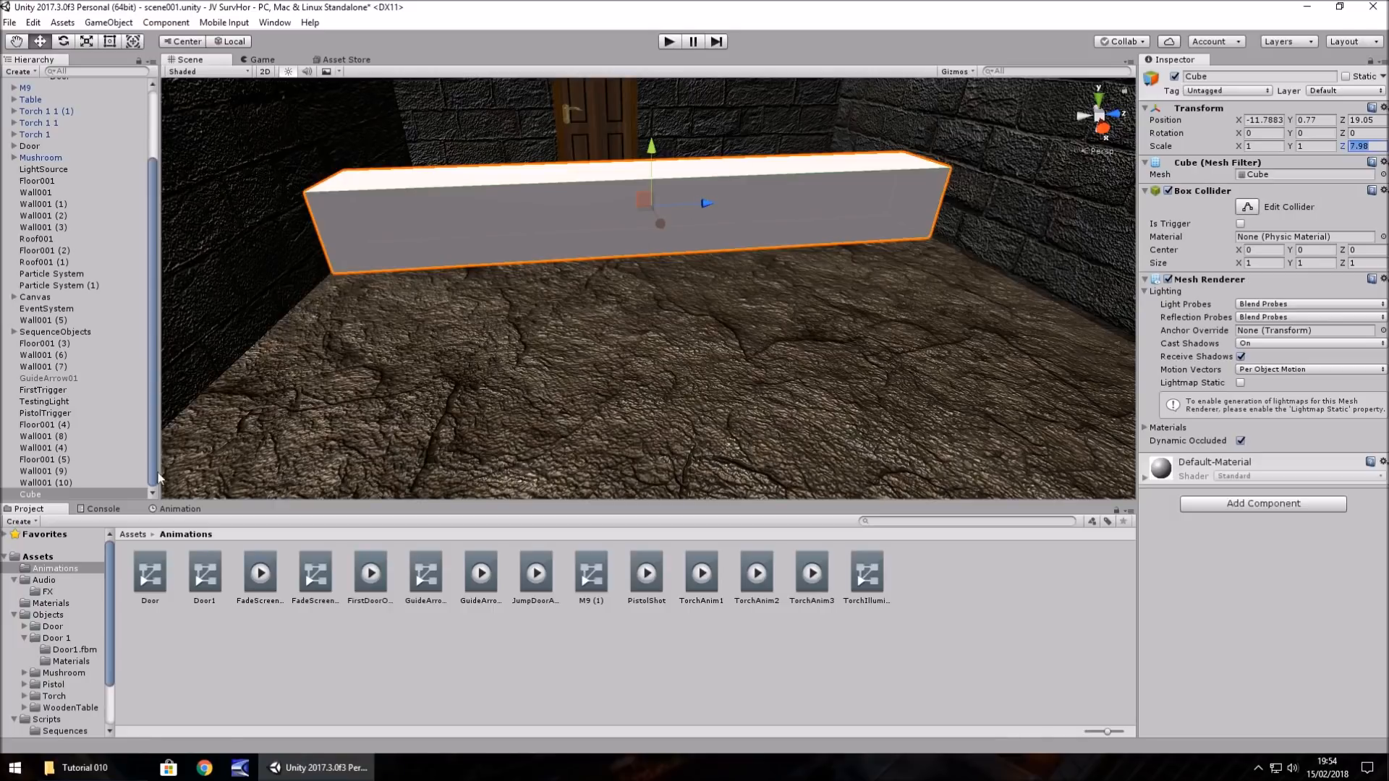
# Step: Rename the stretched cube as JumpTrigger001
pyautogui.moveTo(728, 332); pyautogui.dragTo(1098, 237, button='right')
pyautogui.rightClick(32, 494)
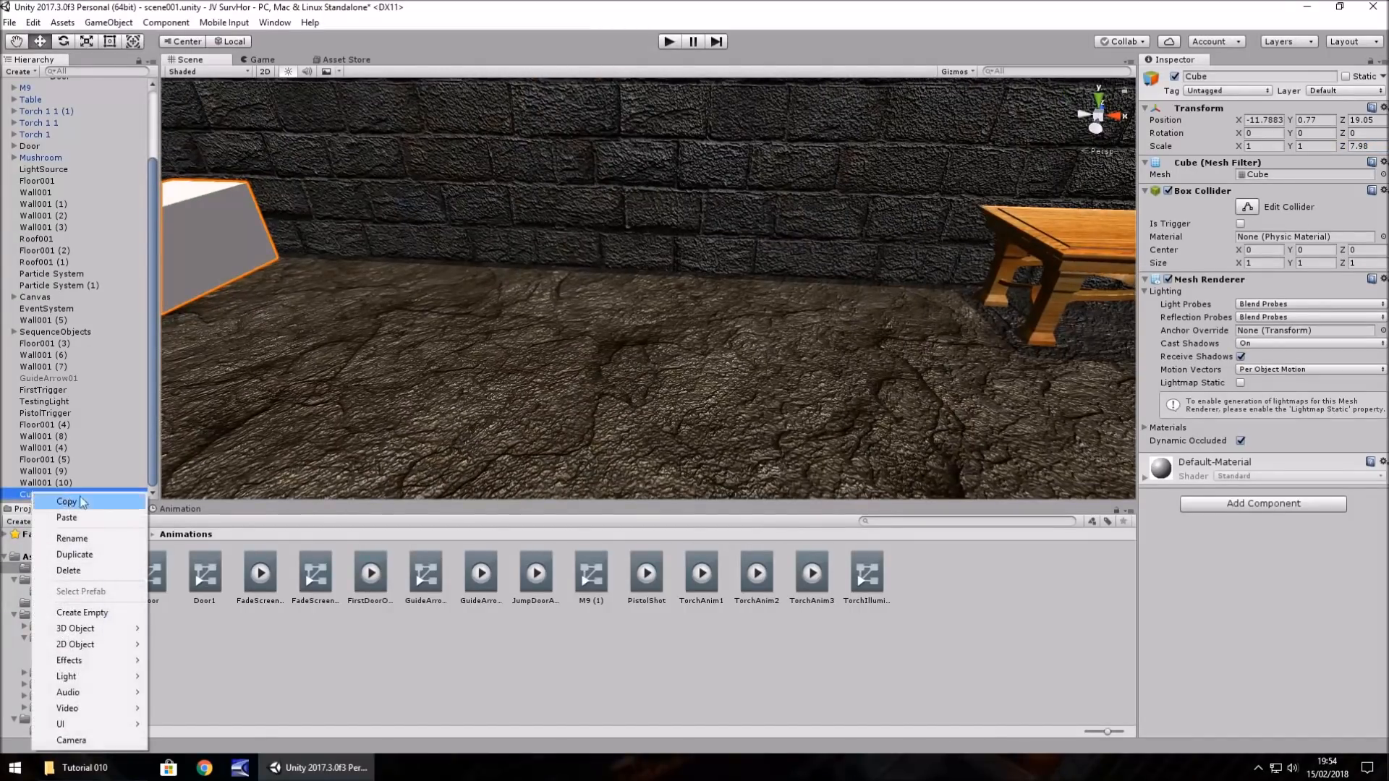
pyautogui.click(58, 538)
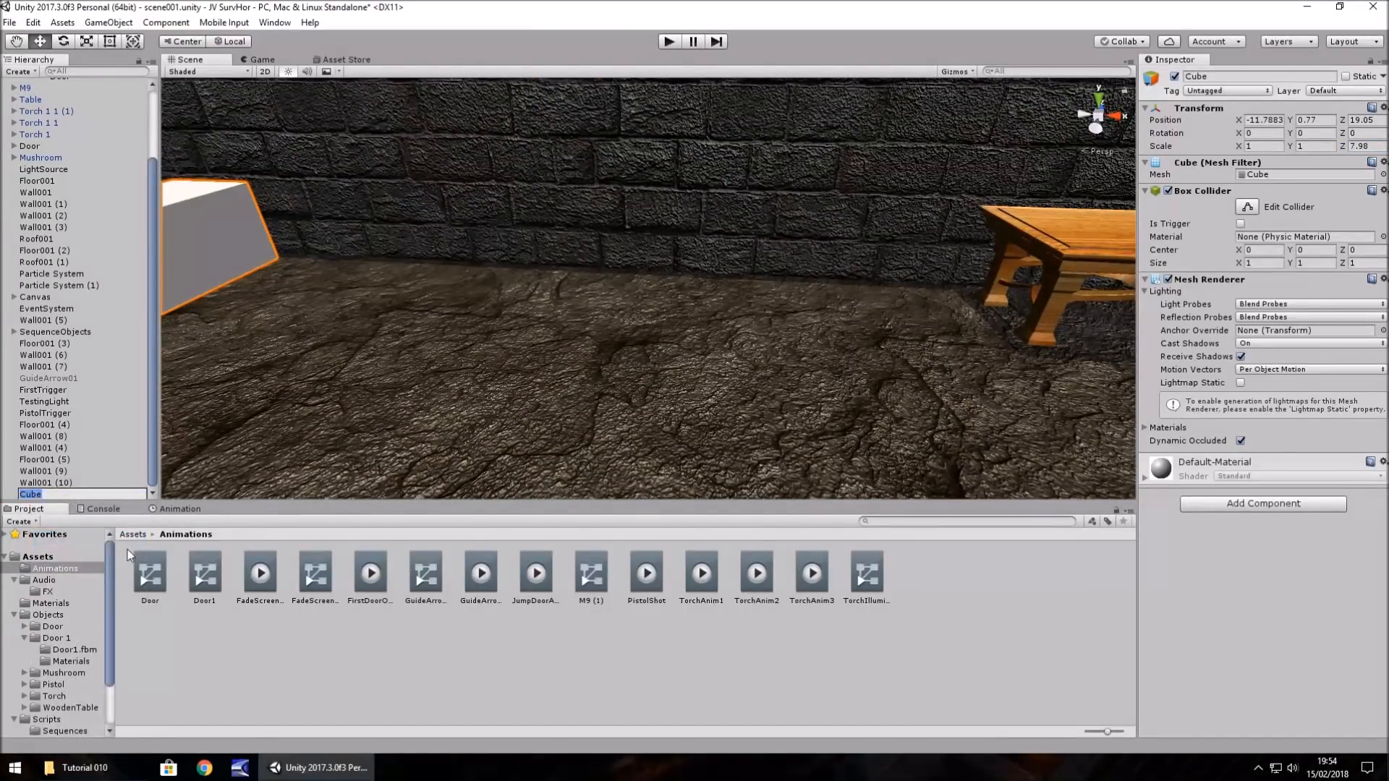
pyautogui.write('JumpTrigger001')
pyautogui.press('Return')
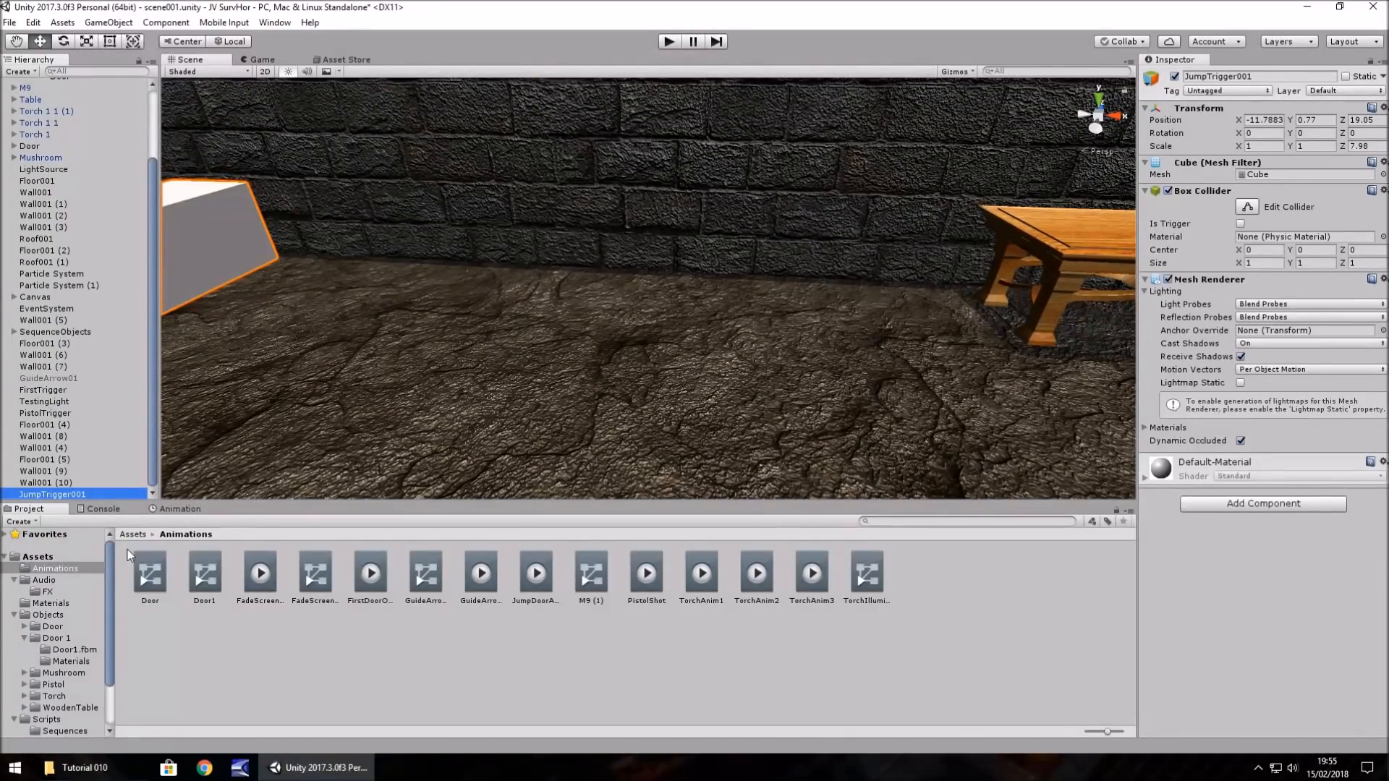
# Step: Select PistolTrigger, frame it in the scene, and open its PickUpPistol script in Visual Studio
pyautogui.click(51, 414)
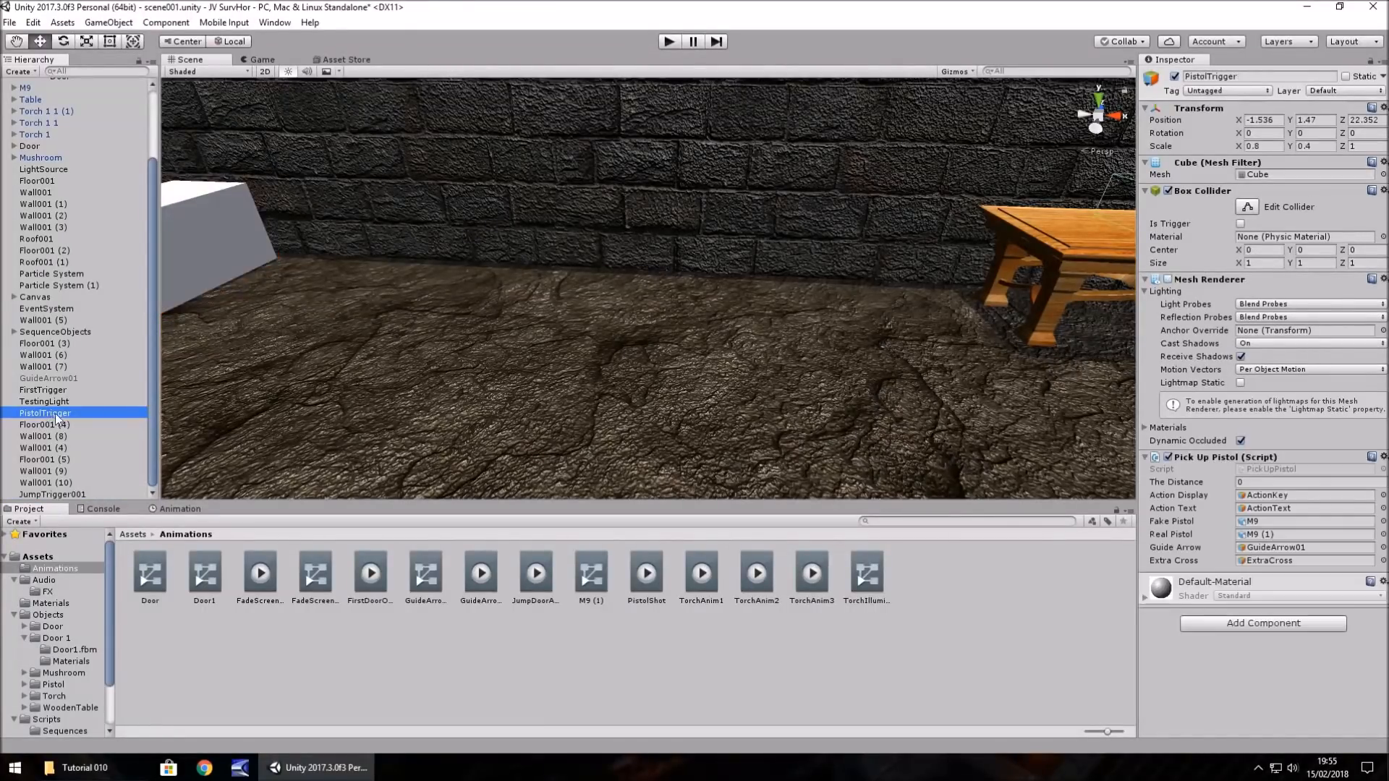
pyautogui.press('f')
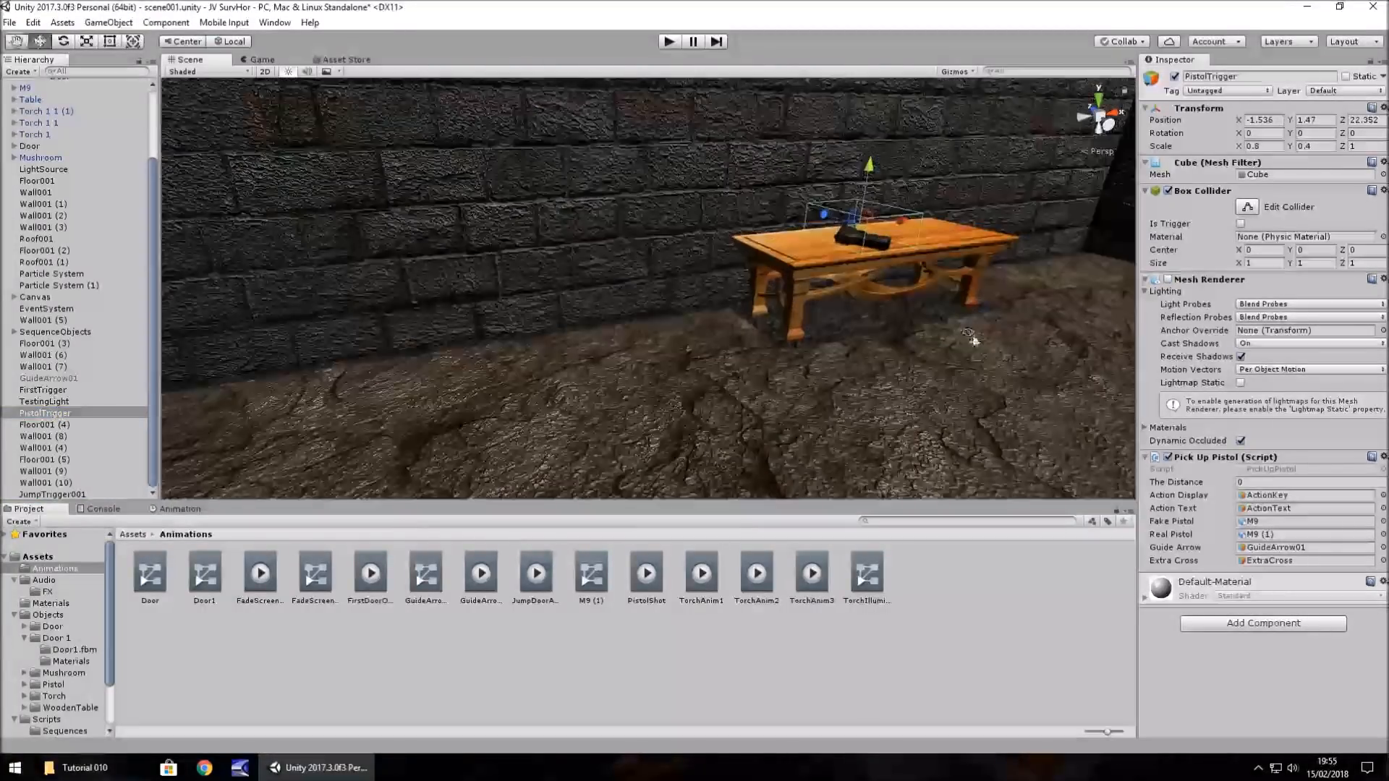
pyautogui.doubleClick(1286, 469)
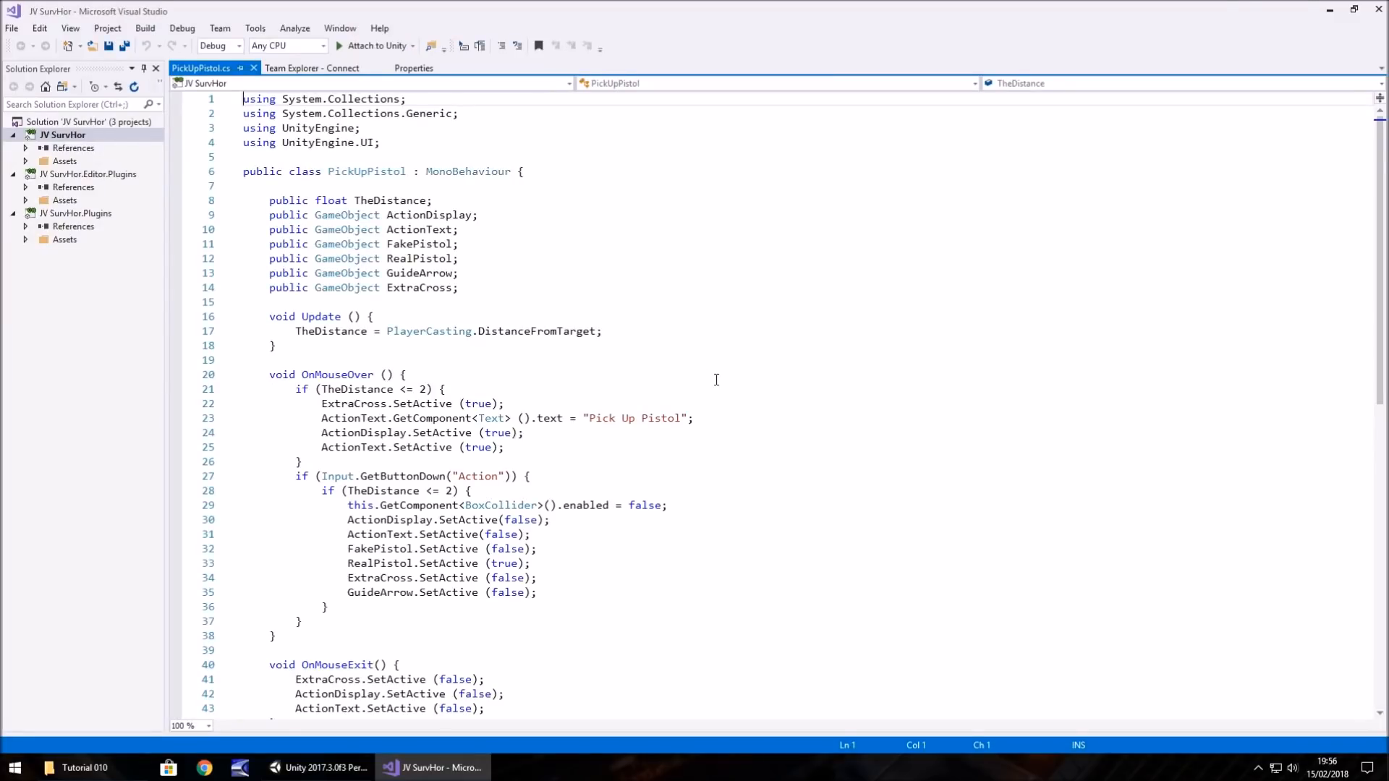
# Step: Declare a public GameObject variable named TheJumpTrigger below ExtraCross in the PickUpPistol script
pyautogui.click(480, 293)
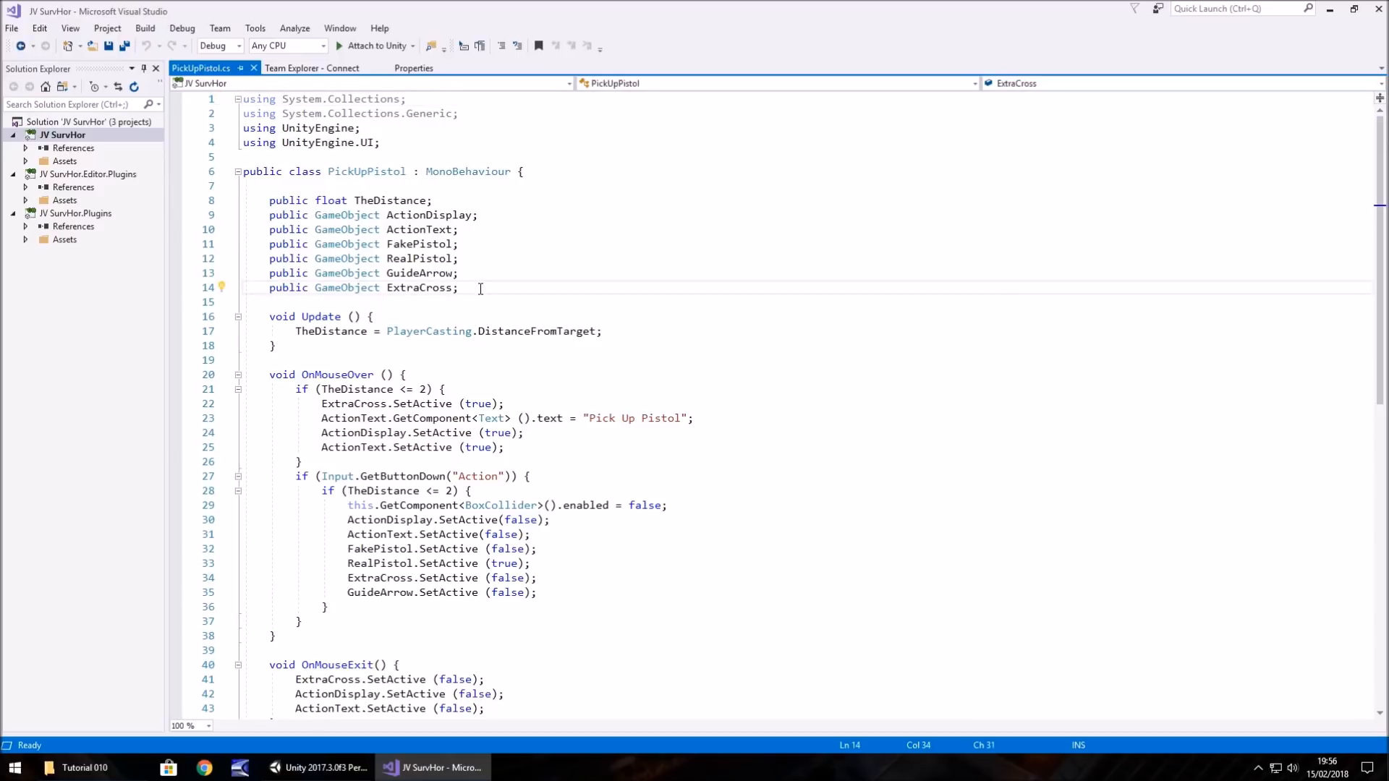
pyautogui.press('Return')
pyautogui.write('public ')
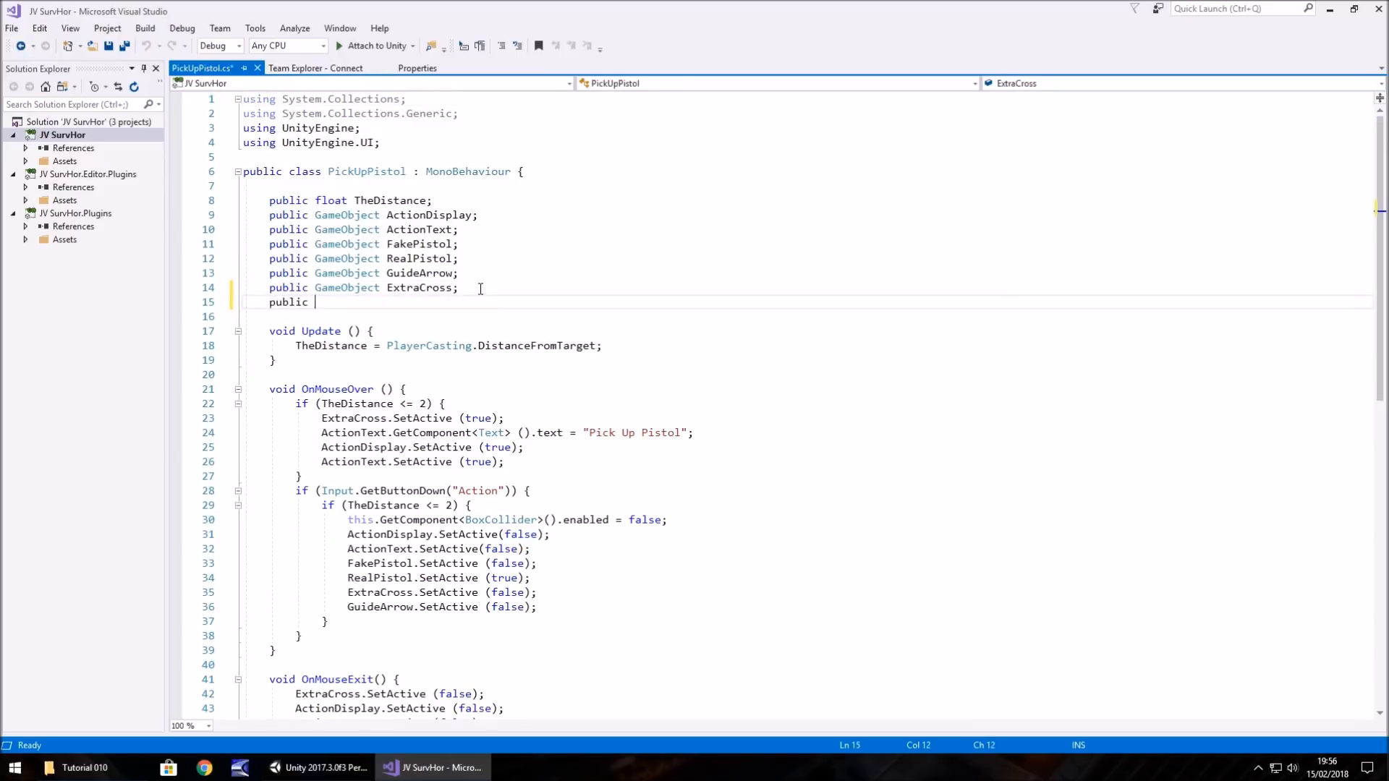
pyautogui.write('GameObject')
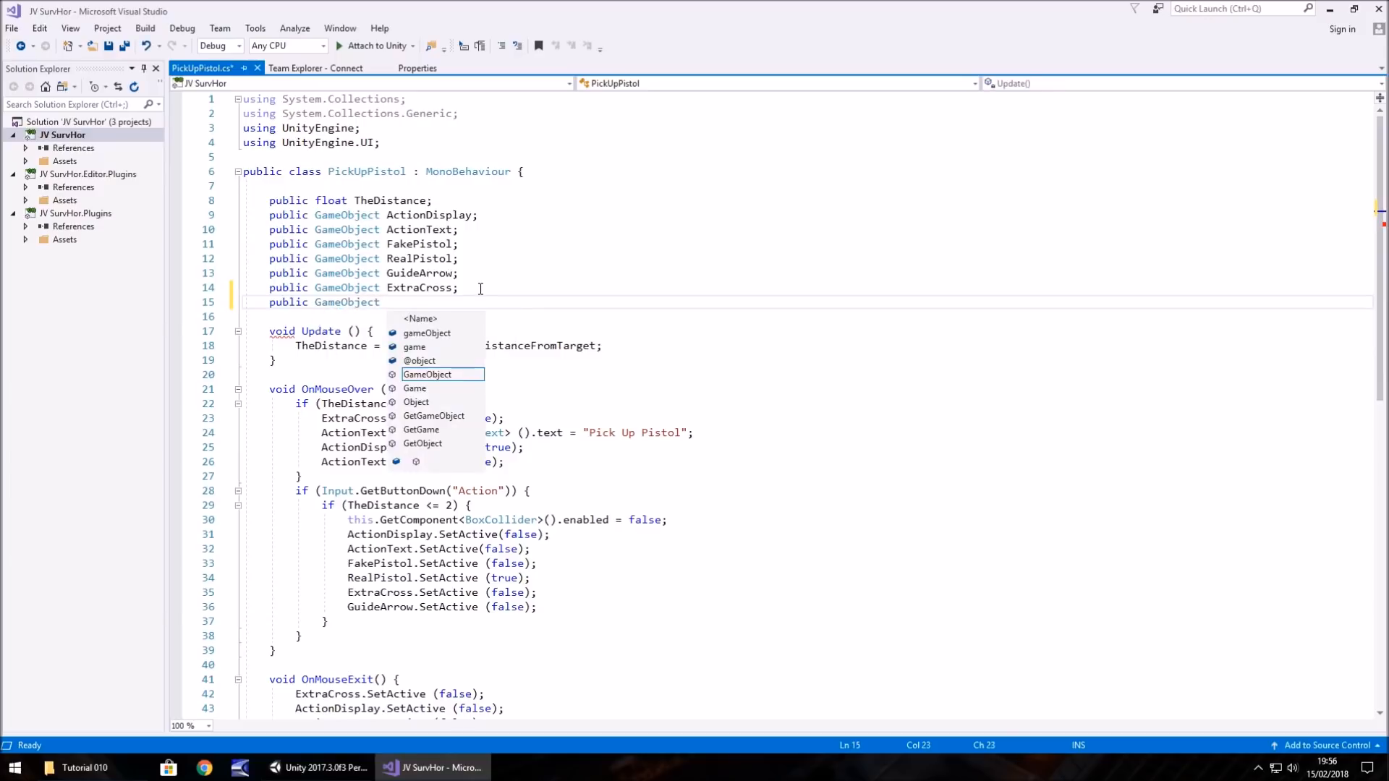
pyautogui.write(' TheJumpTrigger;')
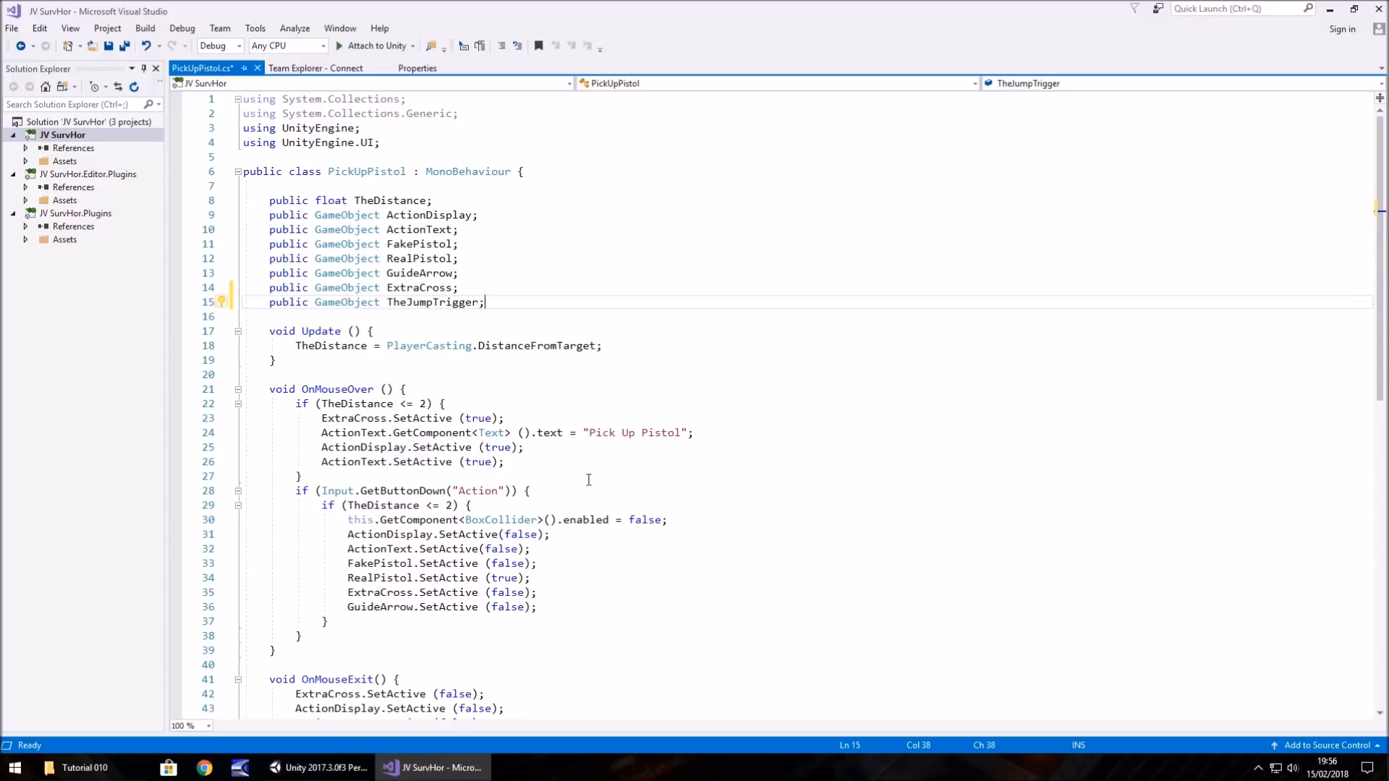
# Step: Add TheJumpTrigger.SetActive(true); after the GuideArrow line in the pistol pickup block and save the script
pyautogui.scroll(-2, 470, 304)
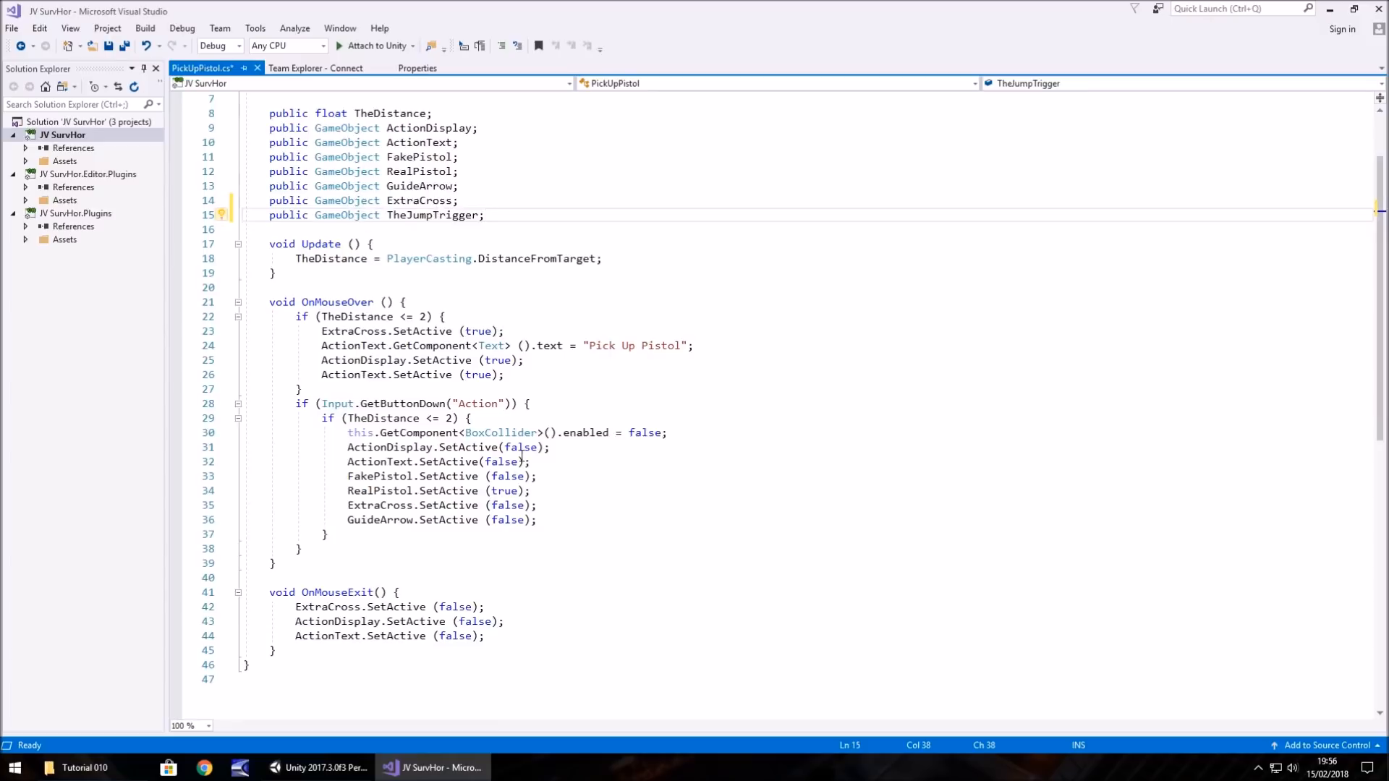
pyautogui.click(550, 521)
pyautogui.press('Return')
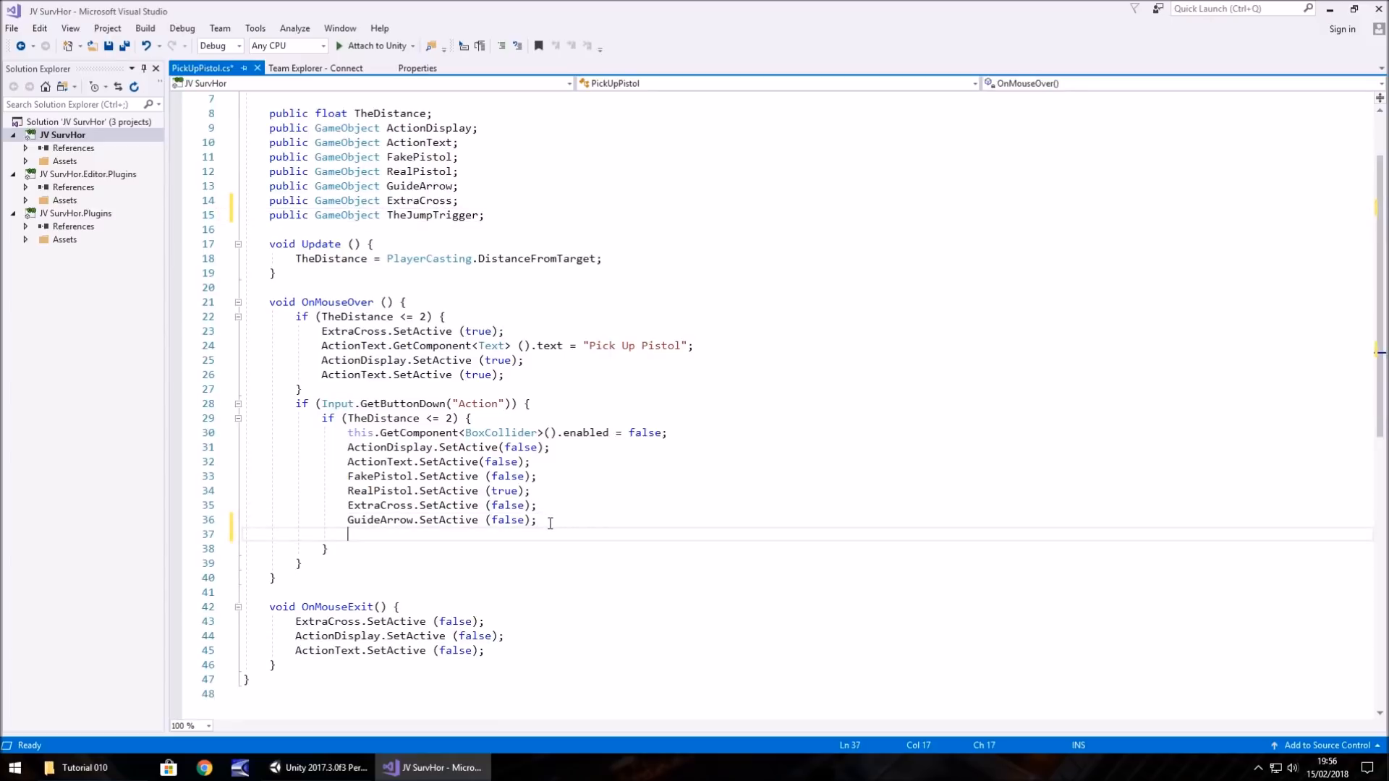
pyautogui.write('TheJumpTrigge')
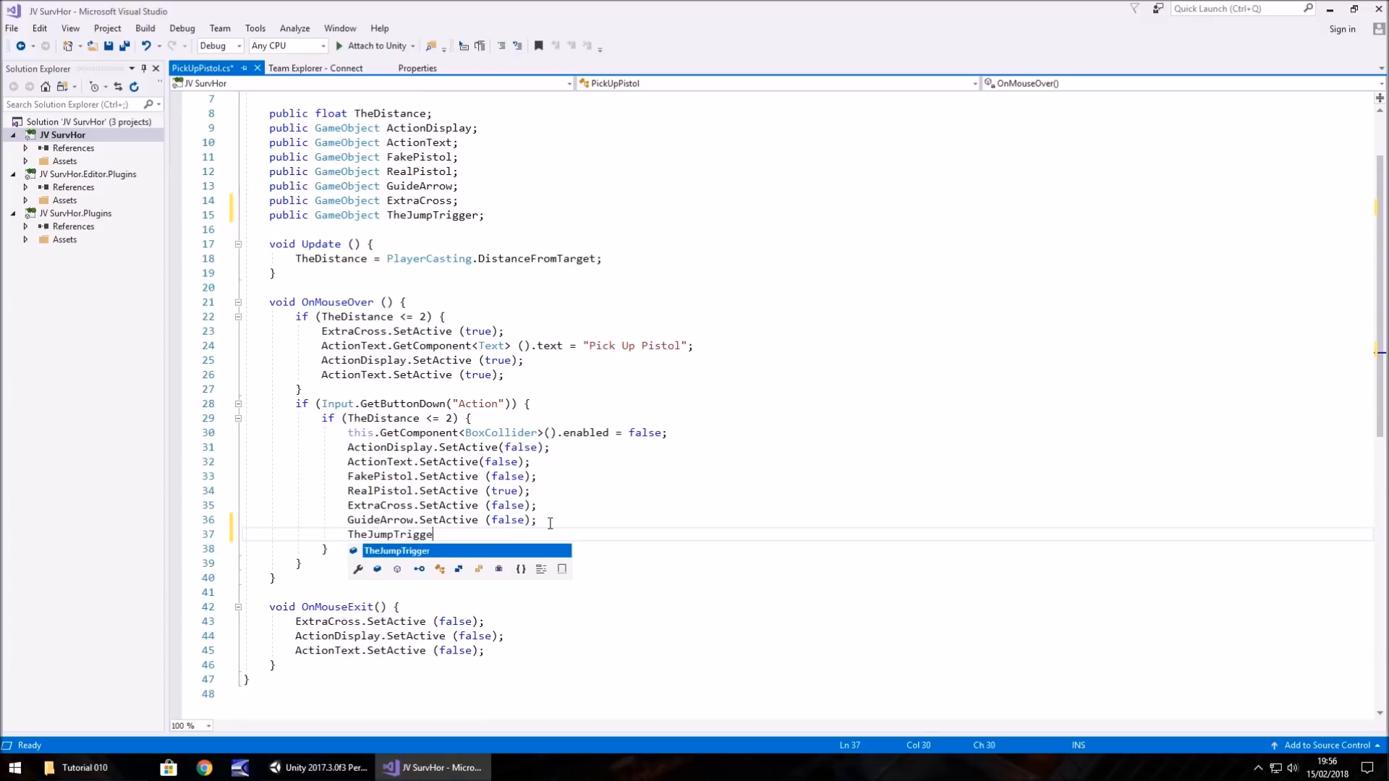
pyautogui.write('r.SetActi')
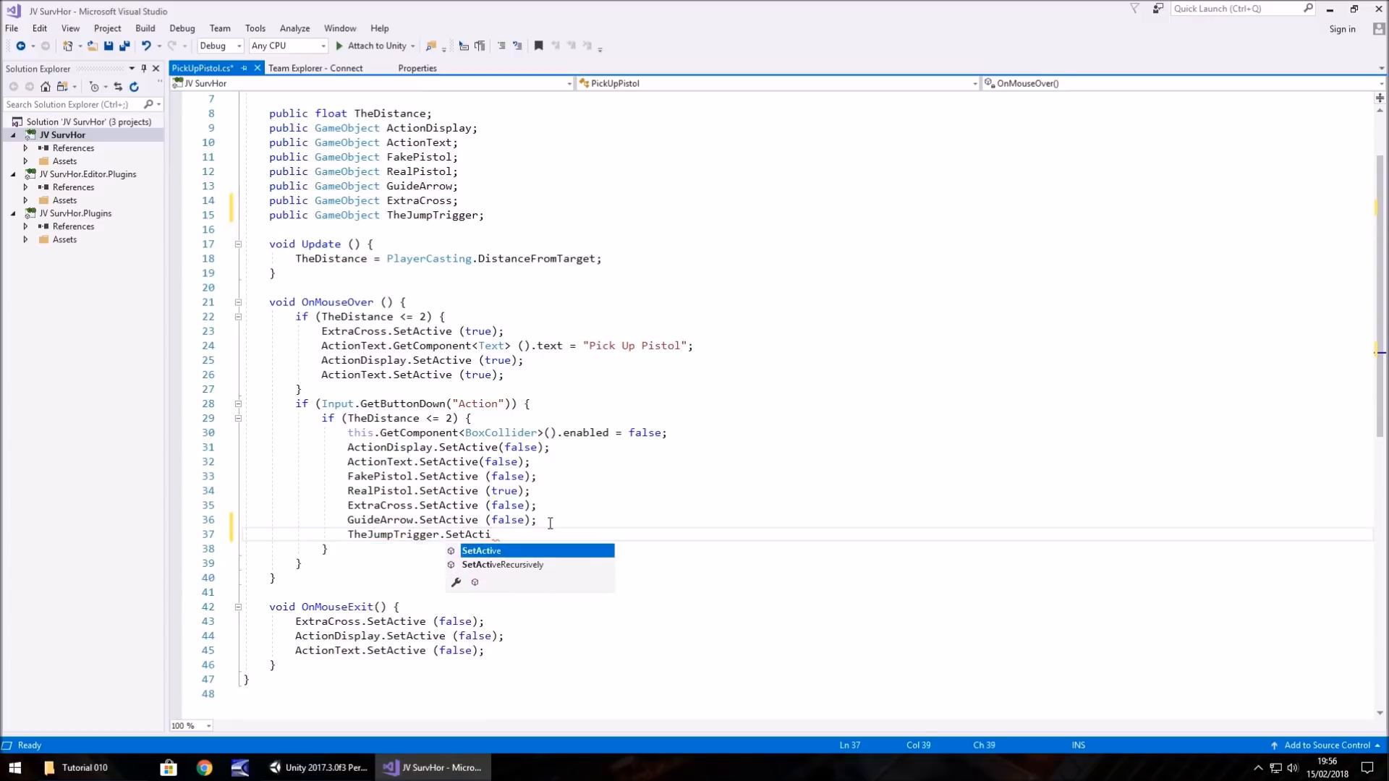
pyautogui.write('ve(true)')
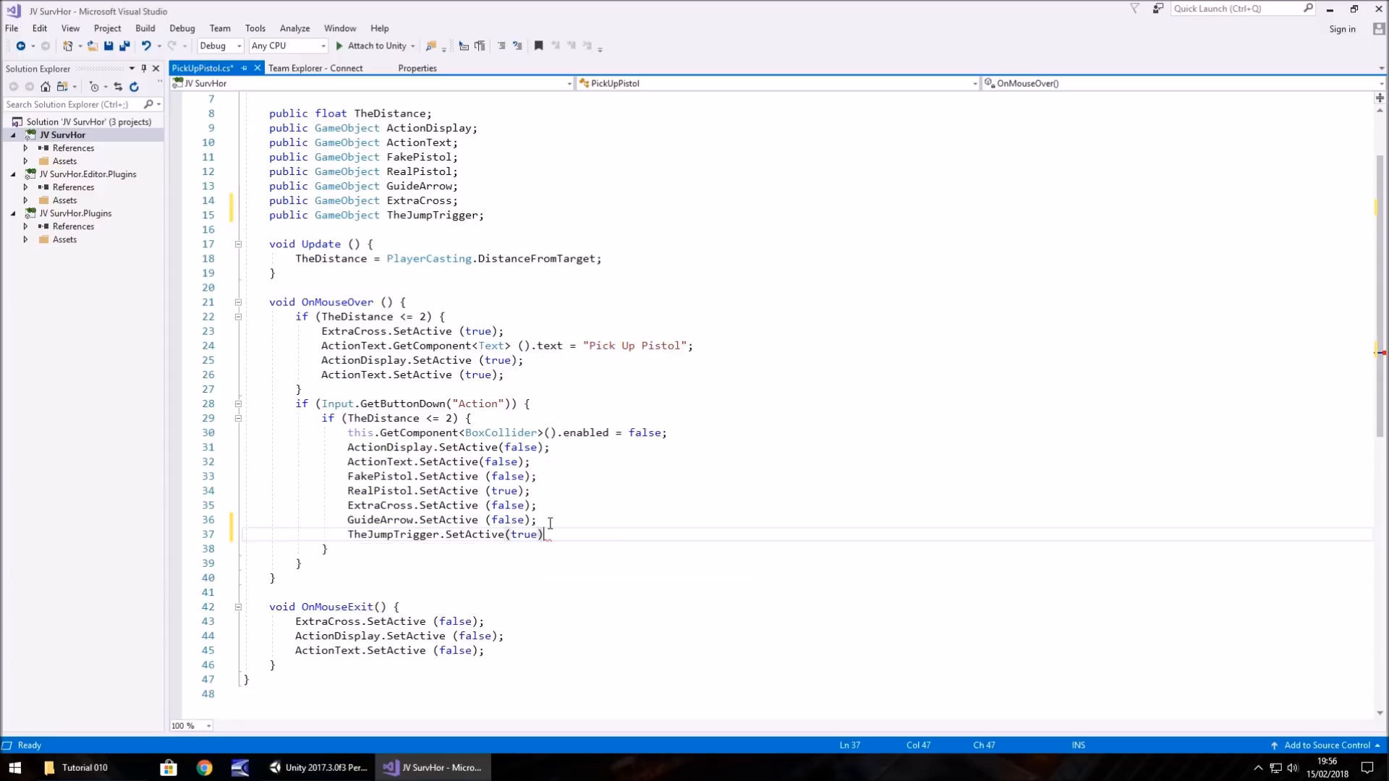
pyautogui.write(';')
pyautogui.hotkey('ctrl', 's')
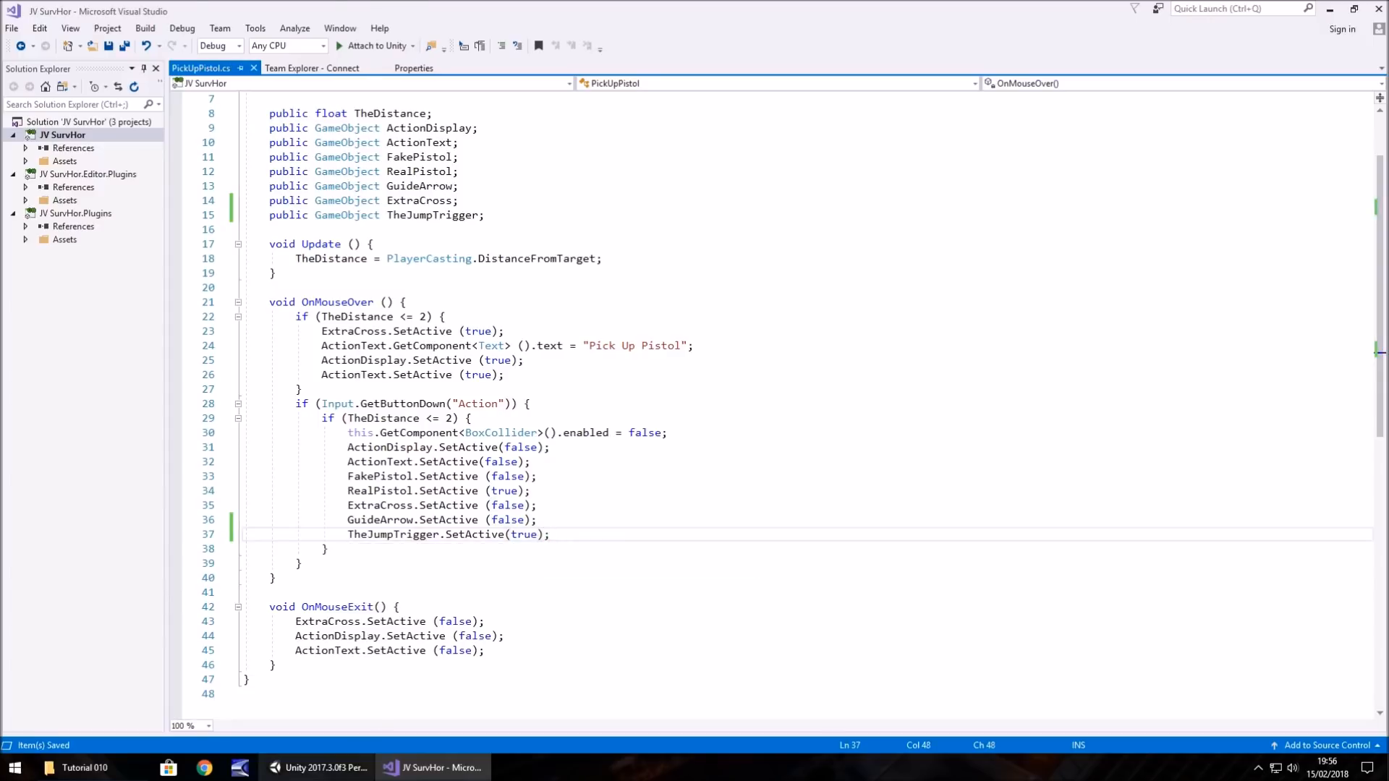
# Step: Switch to Unity and assign JumpTrigger001 to The Jump Trigger reference of PistolTrigger's Pick Up Pistol script
pyautogui.hotkey('alt', 'Tab')
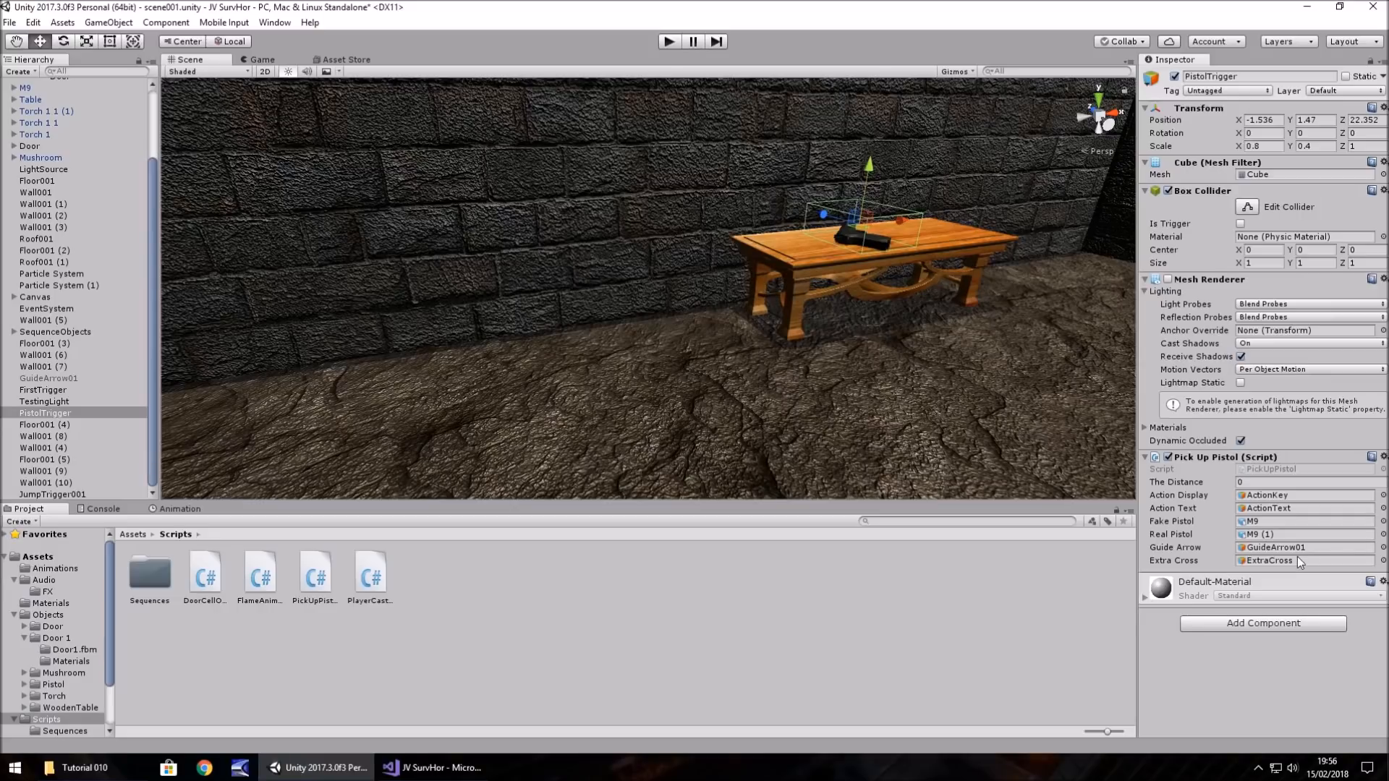
pyautogui.moveTo(48, 494); pyautogui.dragTo(1277, 579)
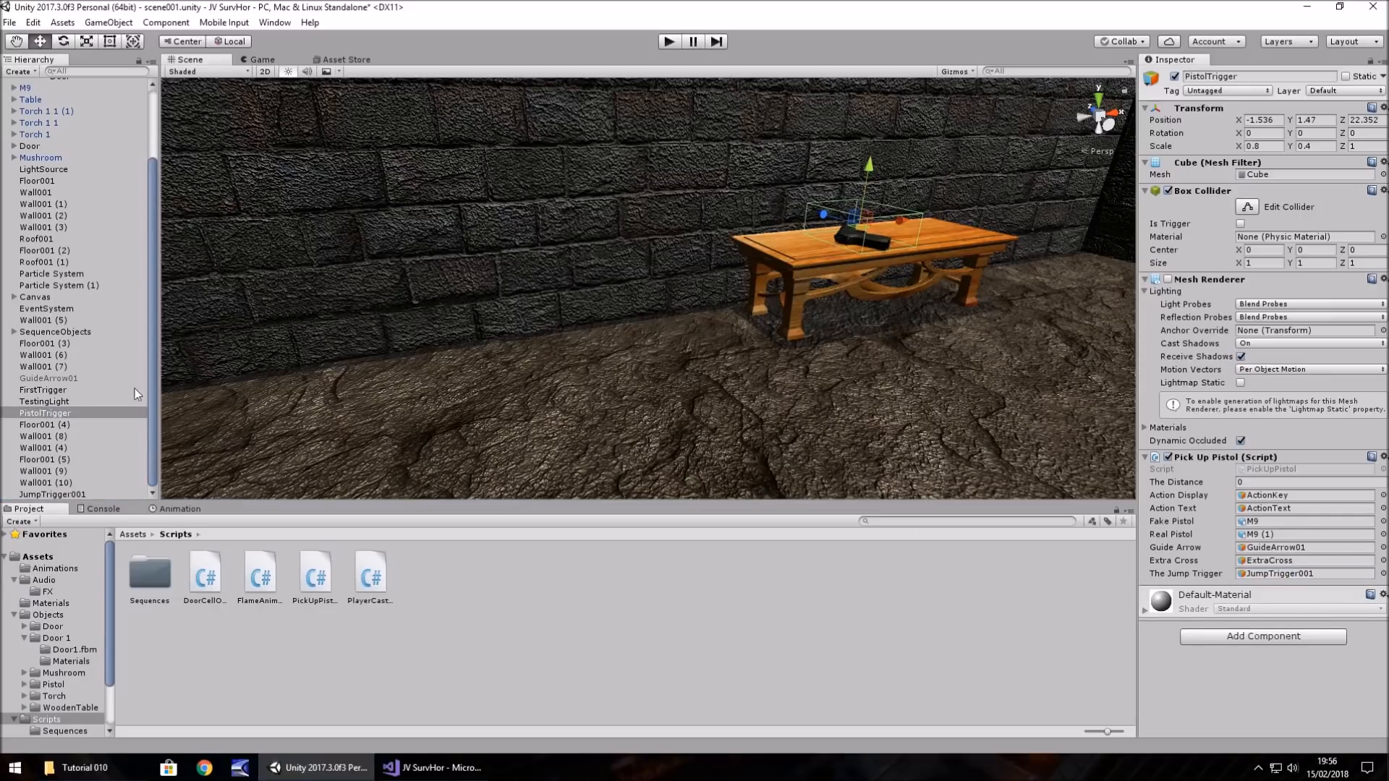
pyautogui.moveTo(578, 270); pyautogui.dragTo(300, 286, button='right')
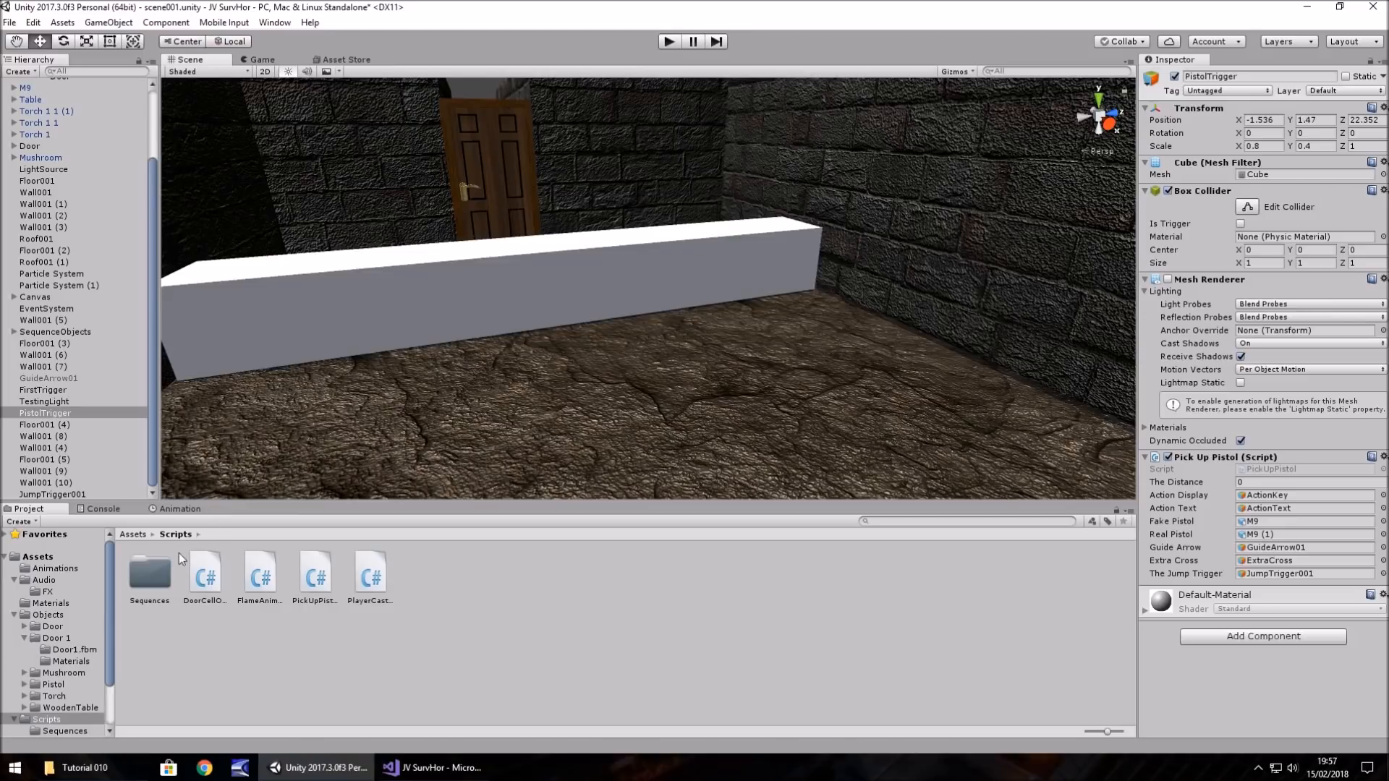
# Step: Create a C# script named BZJumpTrigger in the Scripts > Sequences folder and open it in Visual Studio
pyautogui.doubleClick(152, 573)
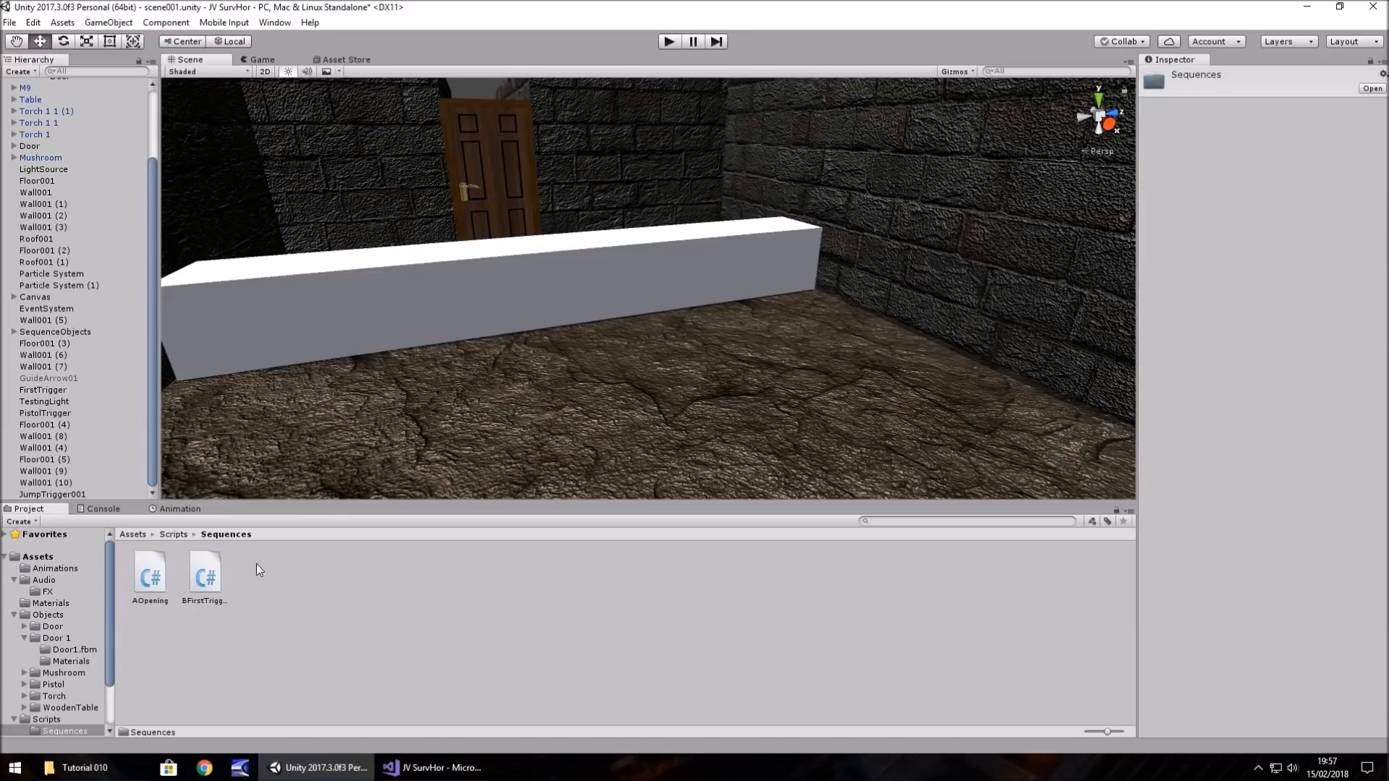
pyautogui.rightClick(257, 563)
pyautogui.moveTo(315, 279)
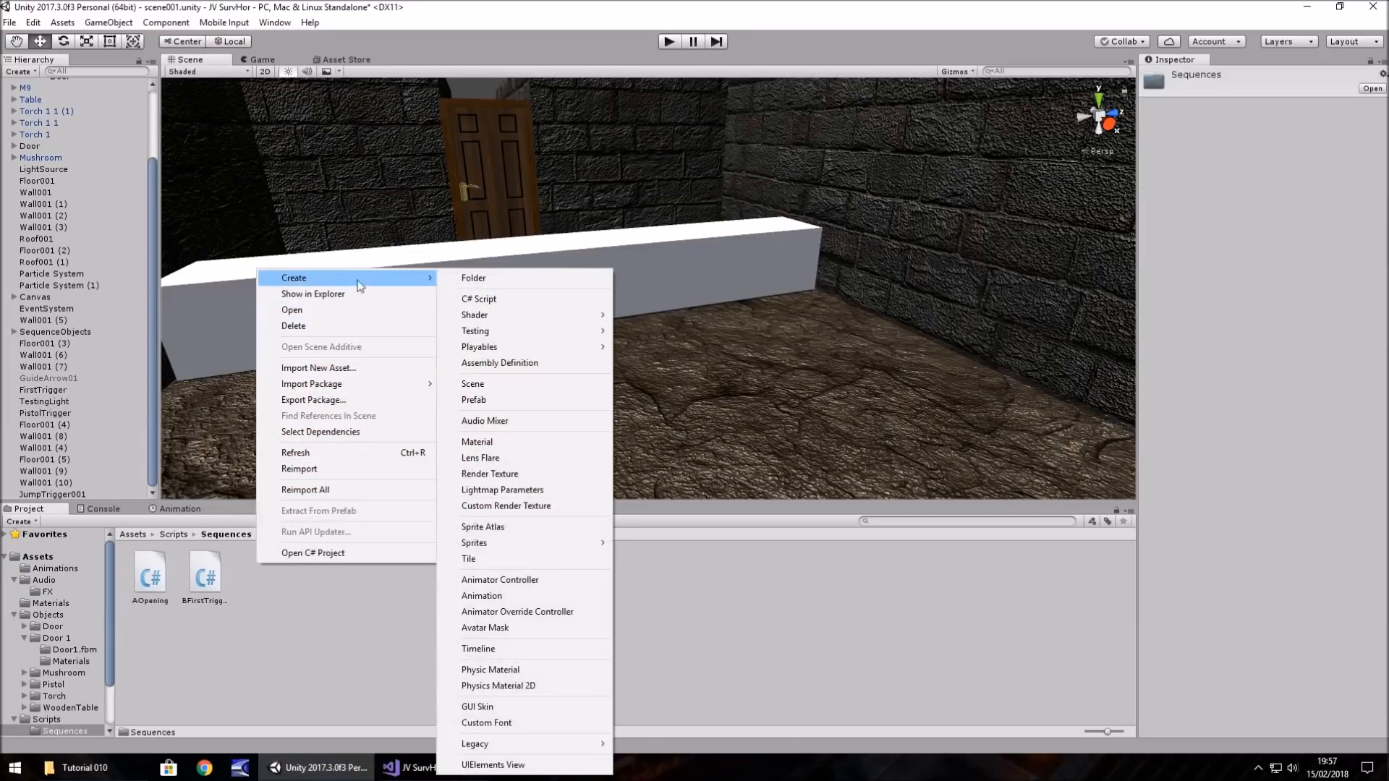
pyautogui.click(479, 297)
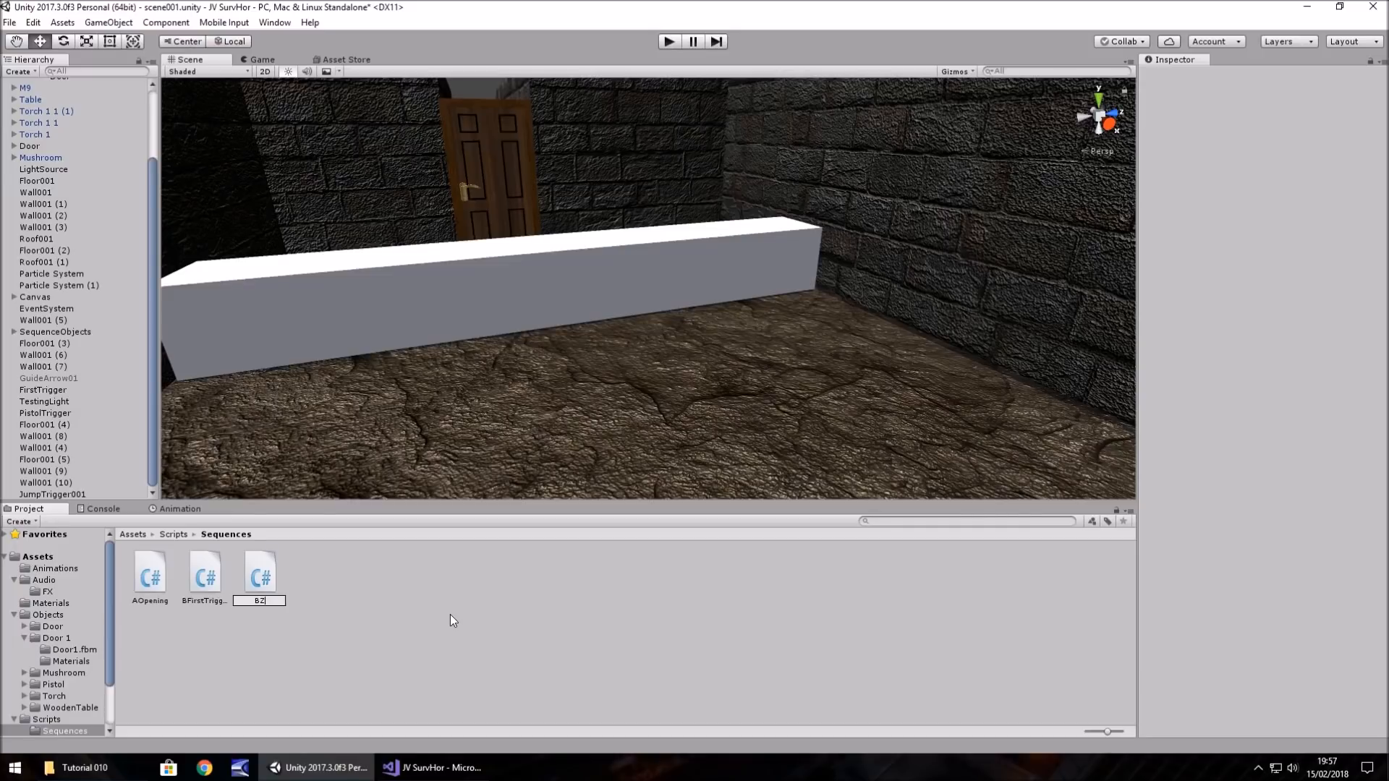
pyautogui.write('JumpTrigger')
pyautogui.press('Return')
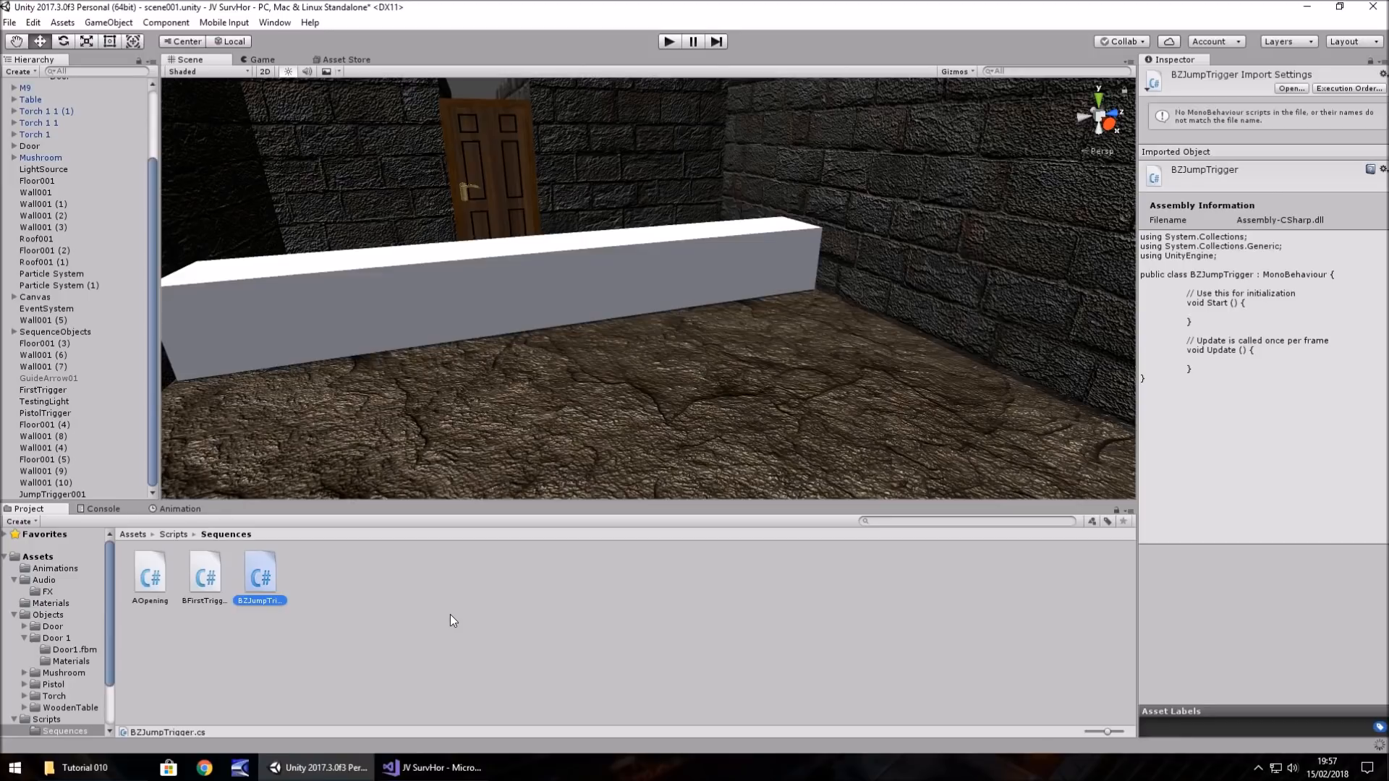
pyautogui.press('Return')
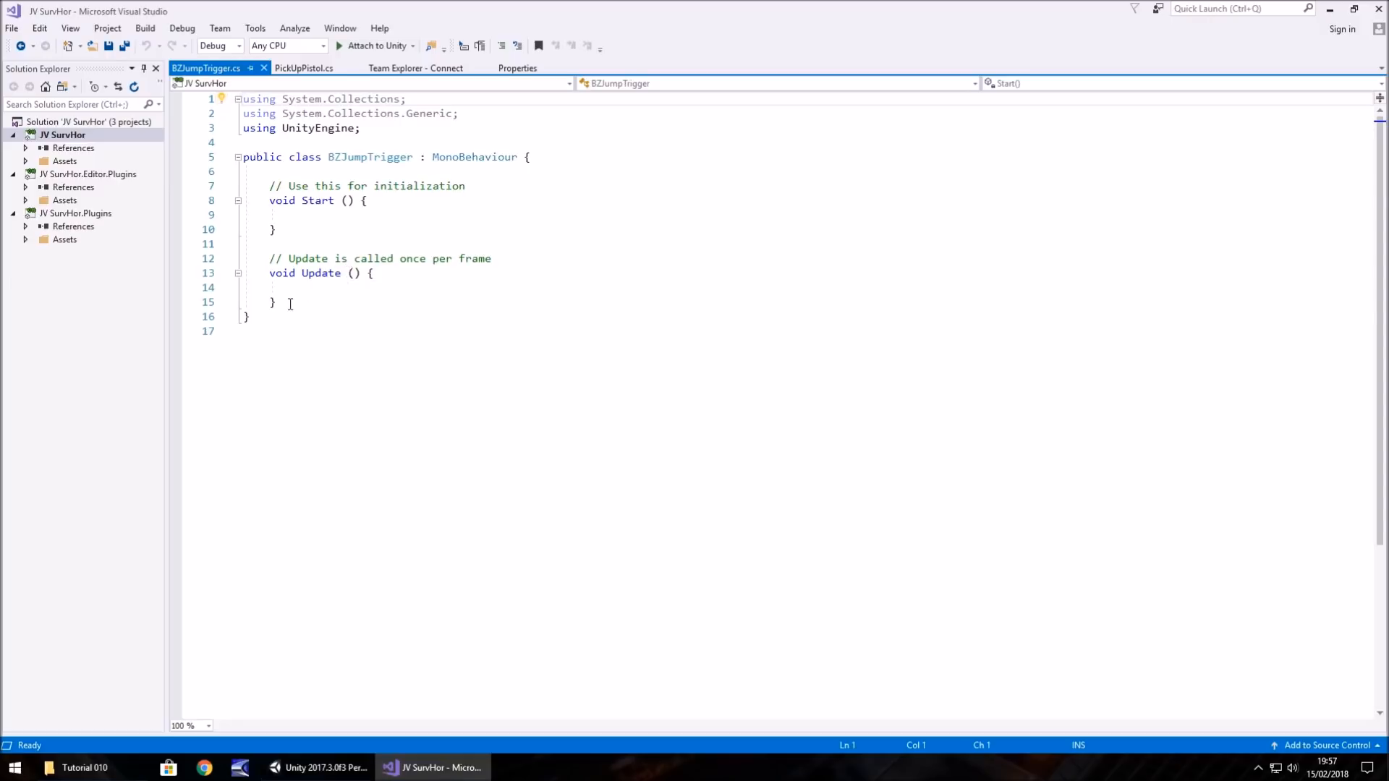
# Step: Remove the default Start and Update methods with their comments from BZJumpTrigger and make blank lines in the class body
pyautogui.moveTo(293, 302); pyautogui.dragTo(219, 190)
pyautogui.press('Delete')
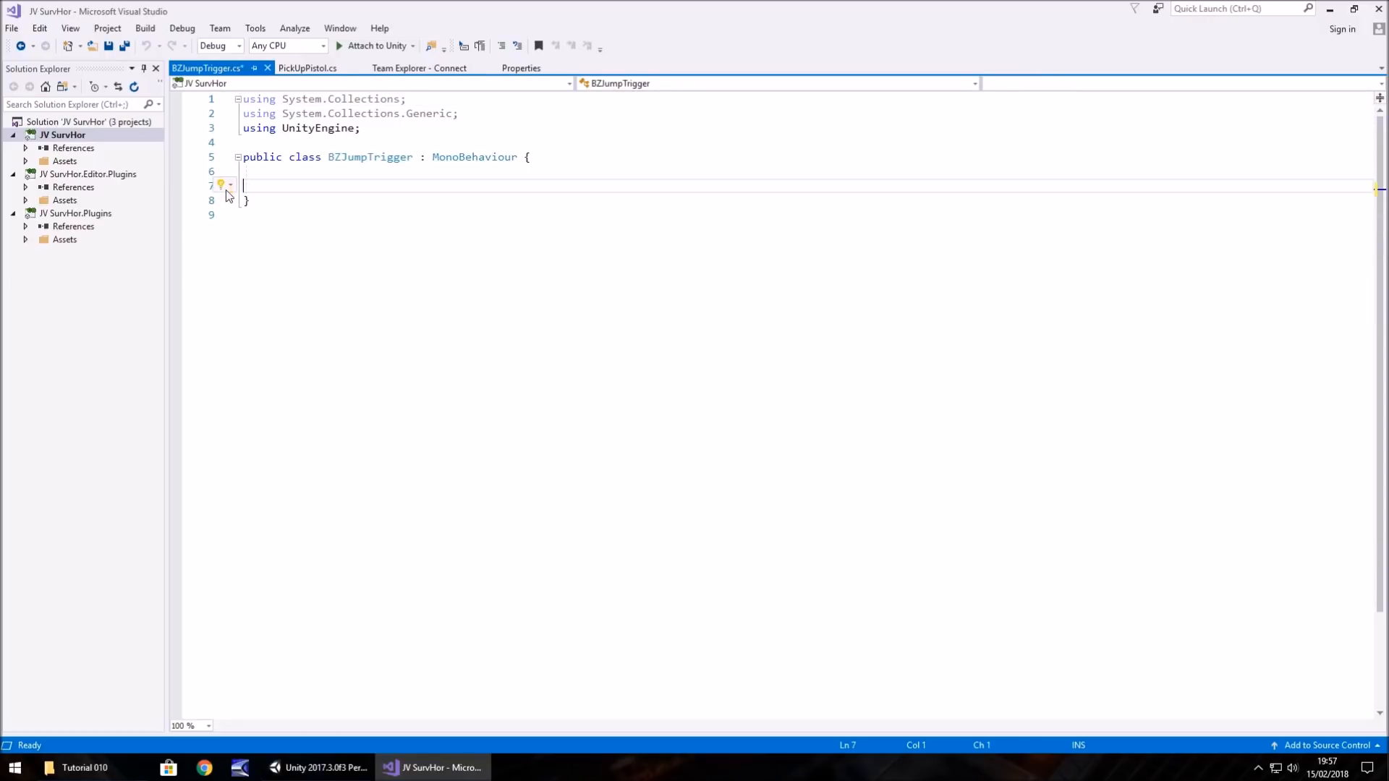
pyautogui.press('Return')
pyautogui.press('Return')
pyautogui.press('Return')
pyautogui.click(303, 190)
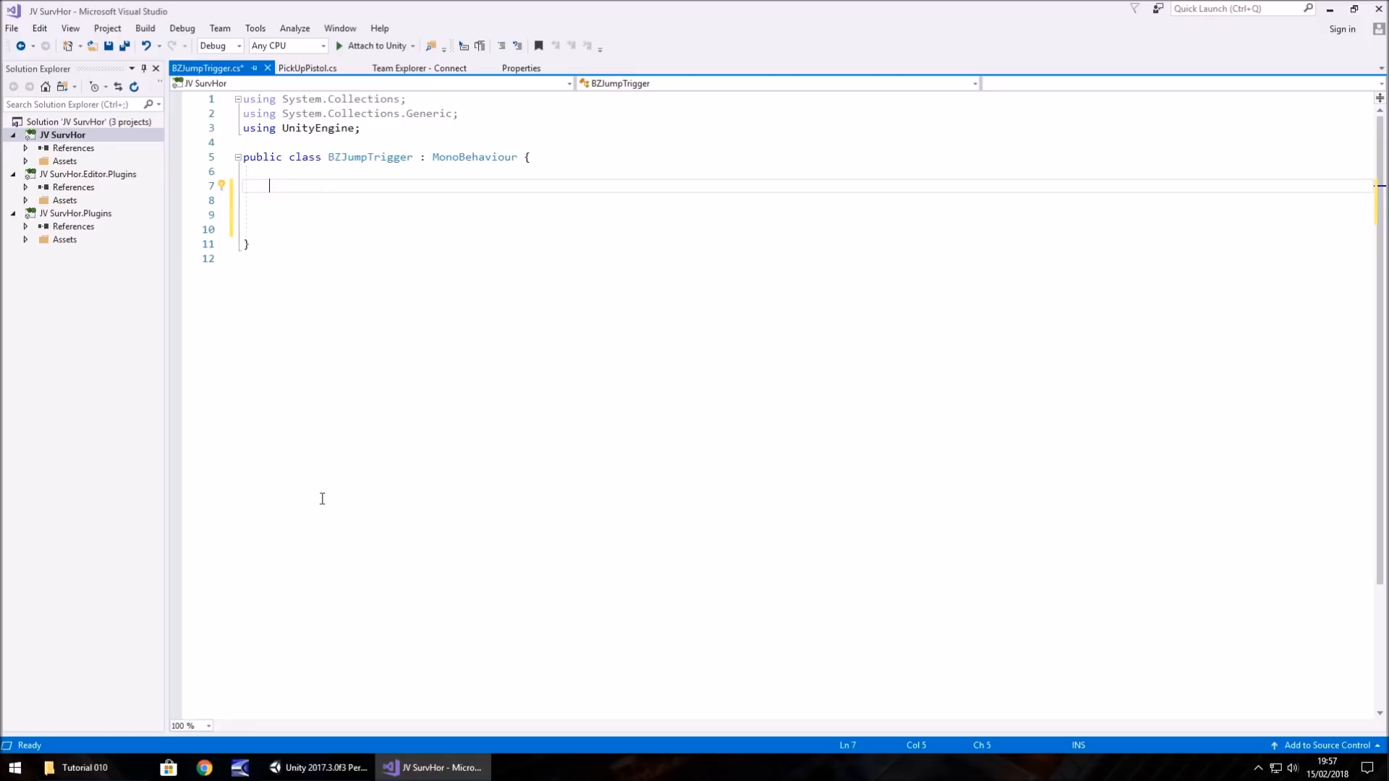
# Step: Switch back to Unity and create a folder named Music inside the Audio folder
pyautogui.click(324, 768)
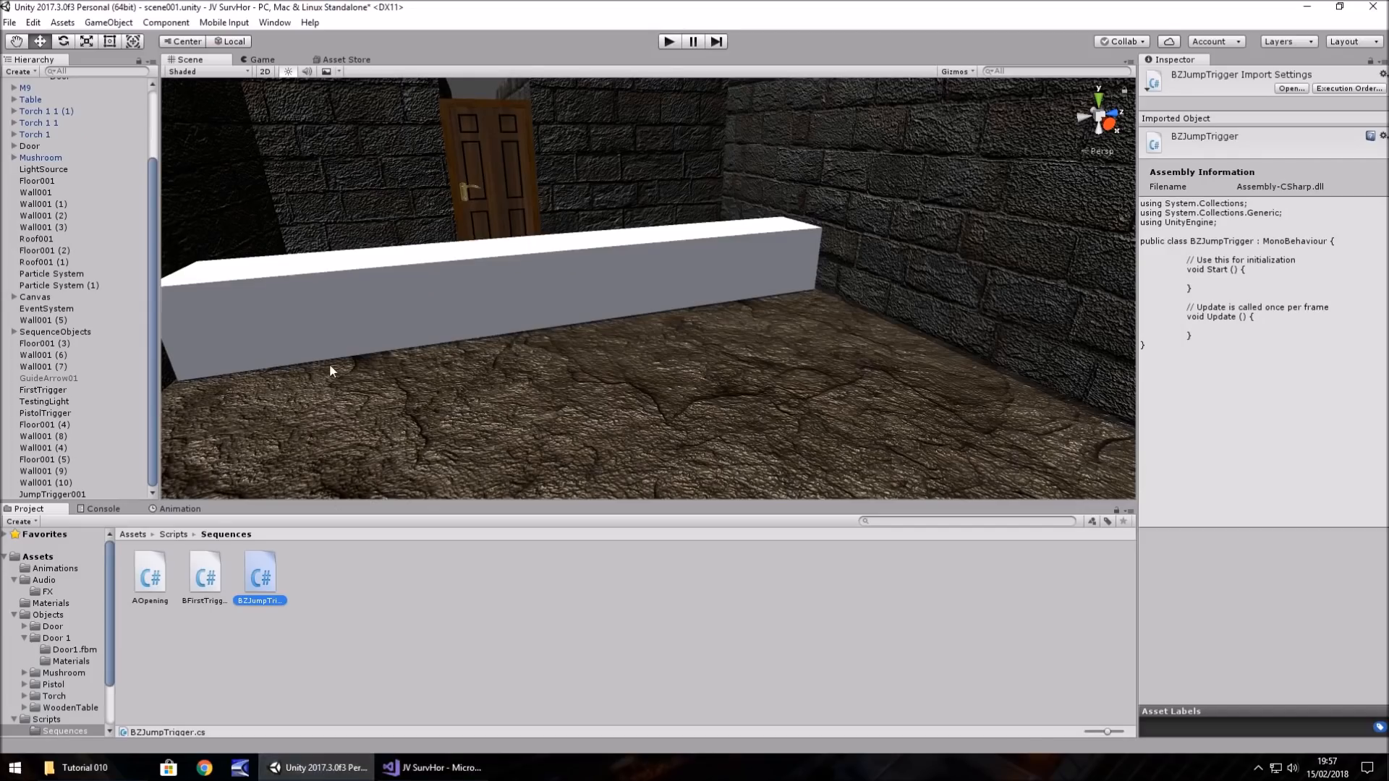
pyautogui.scroll(3, 66, 256)
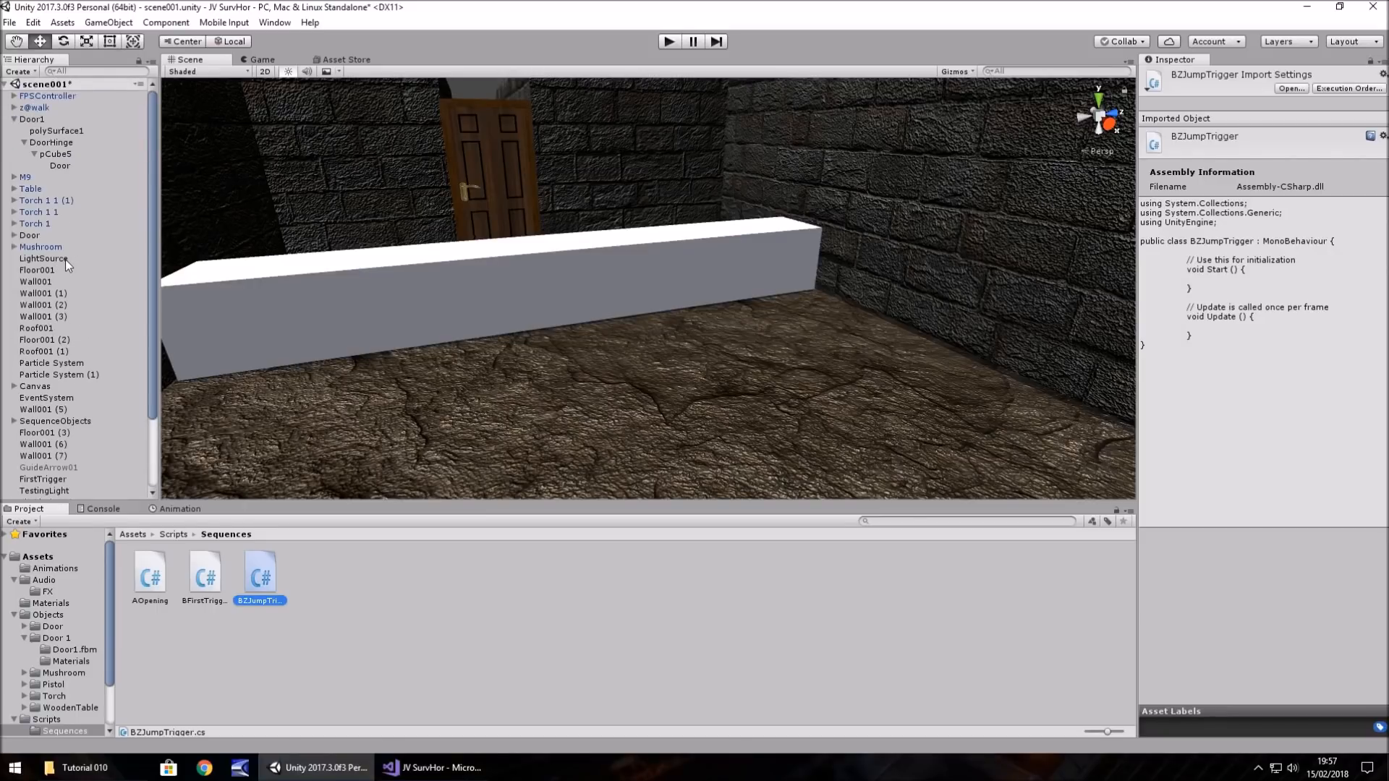
pyautogui.click(43, 580)
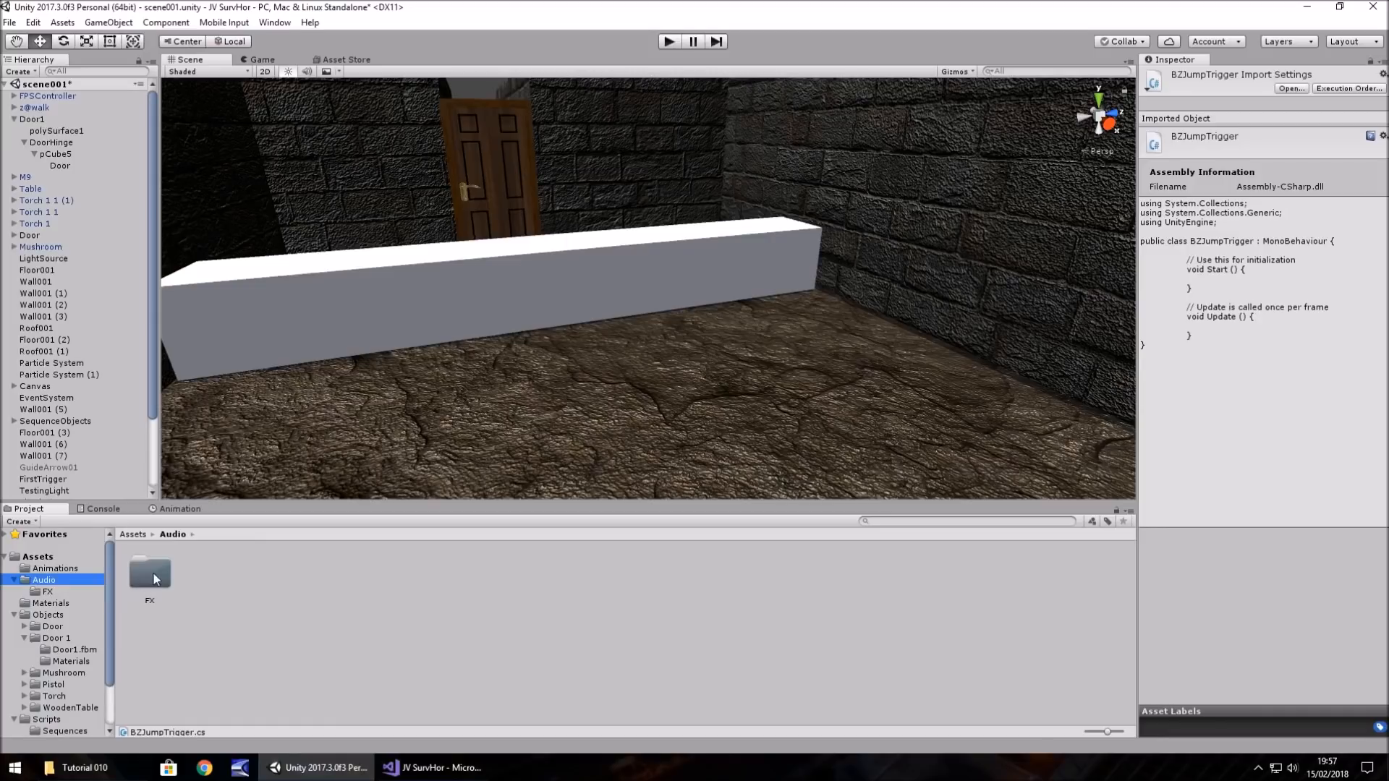
pyautogui.rightClick(206, 579)
pyautogui.moveTo(277, 295)
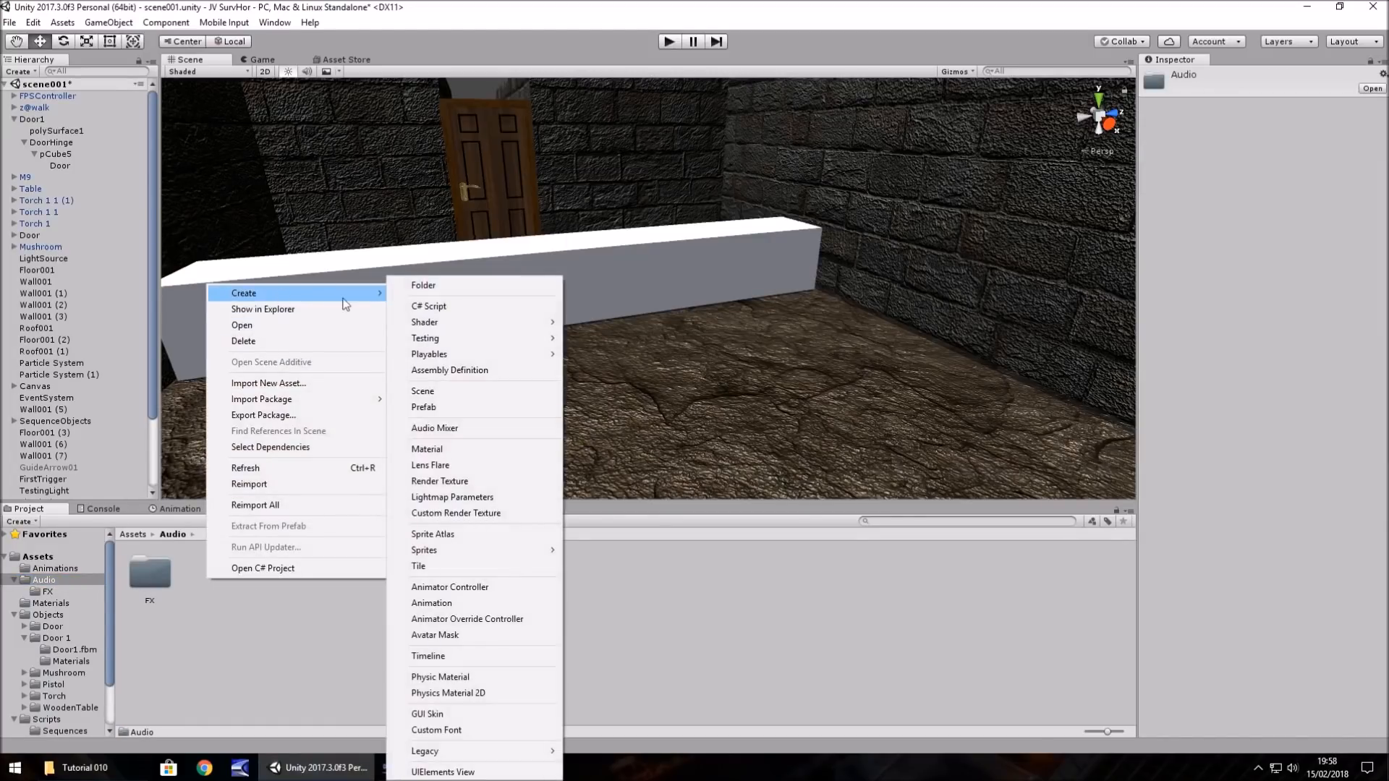
pyautogui.click(431, 293)
pyautogui.write('Music')
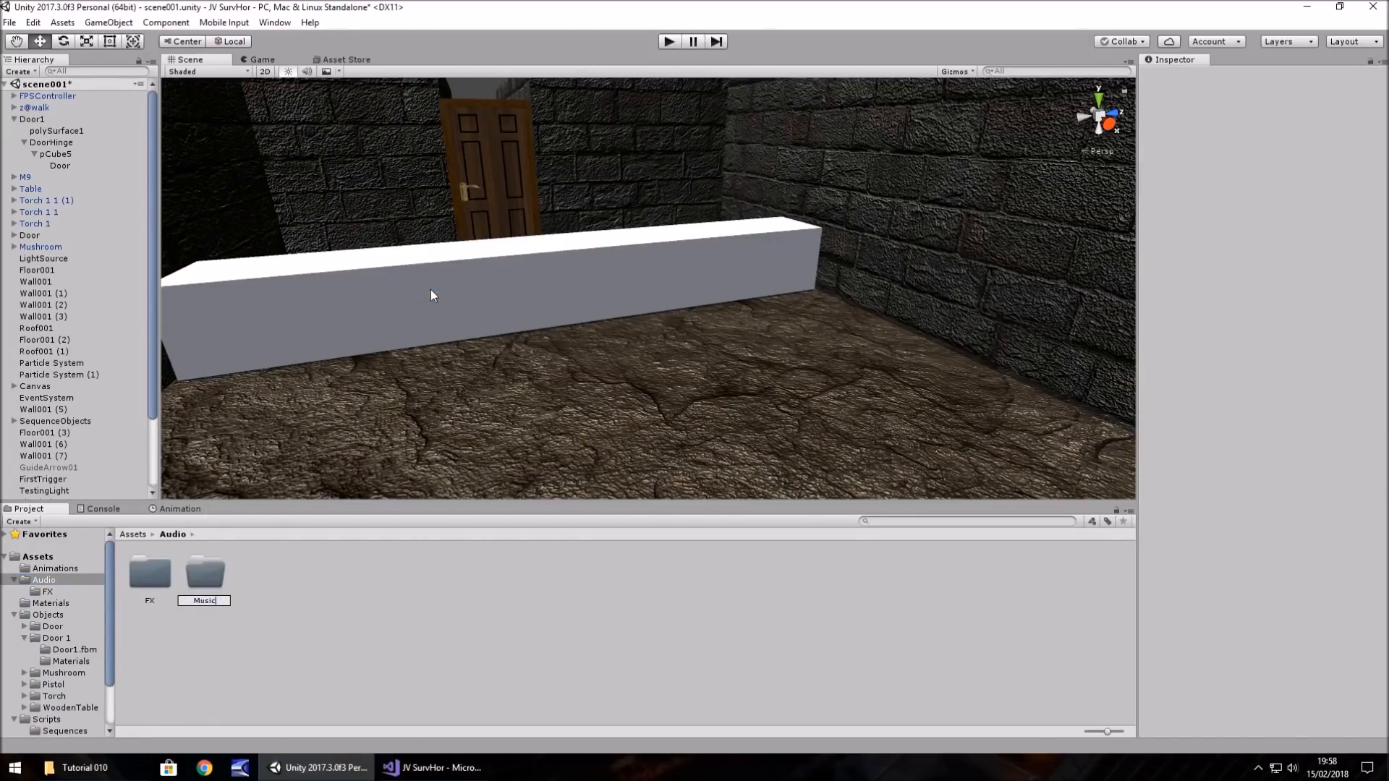
pyautogui.press('Return')
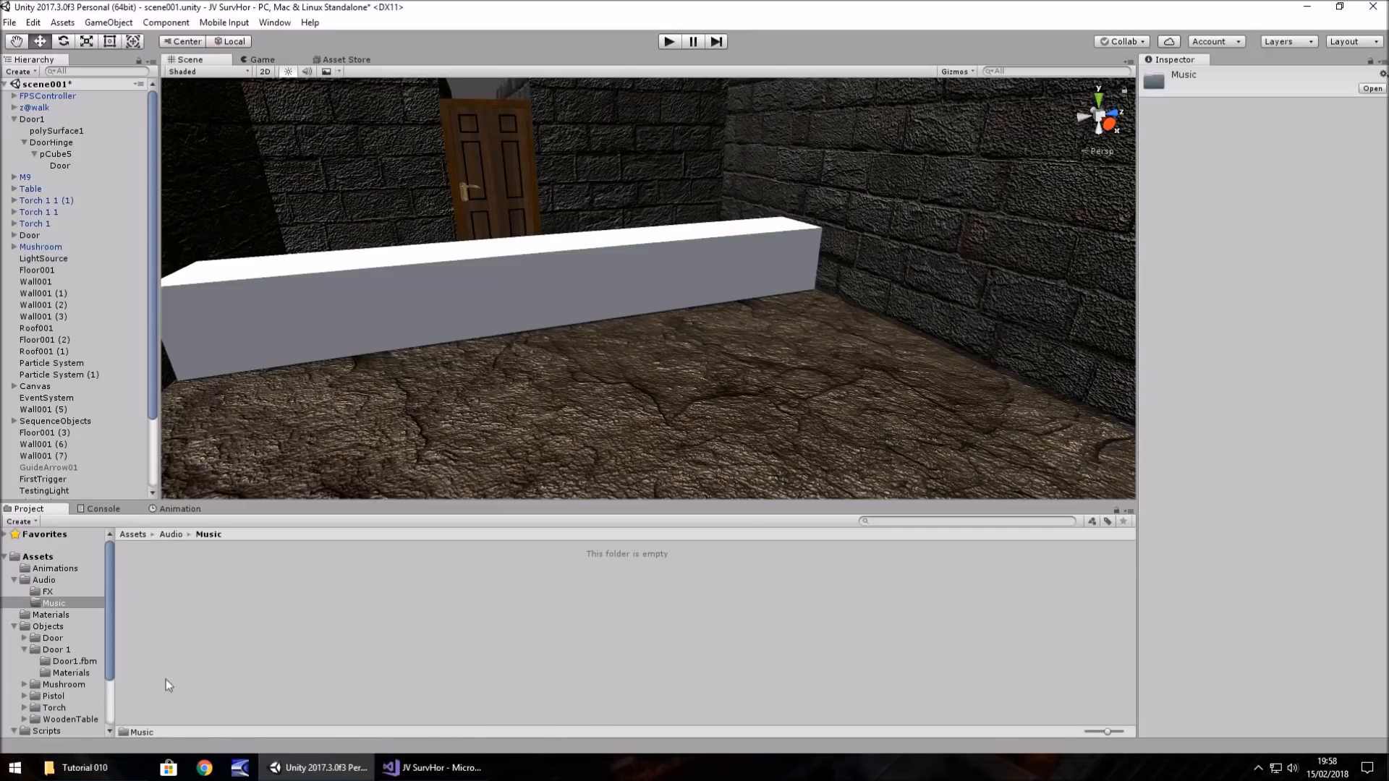
# Step: Import JumpscareTune from the Tutorial 010 folder into Audio > Music, and DoorBang into Audio > FX
pyautogui.click(79, 767)
pyautogui.moveTo(168, 127); pyautogui.dragTo(197, 605)
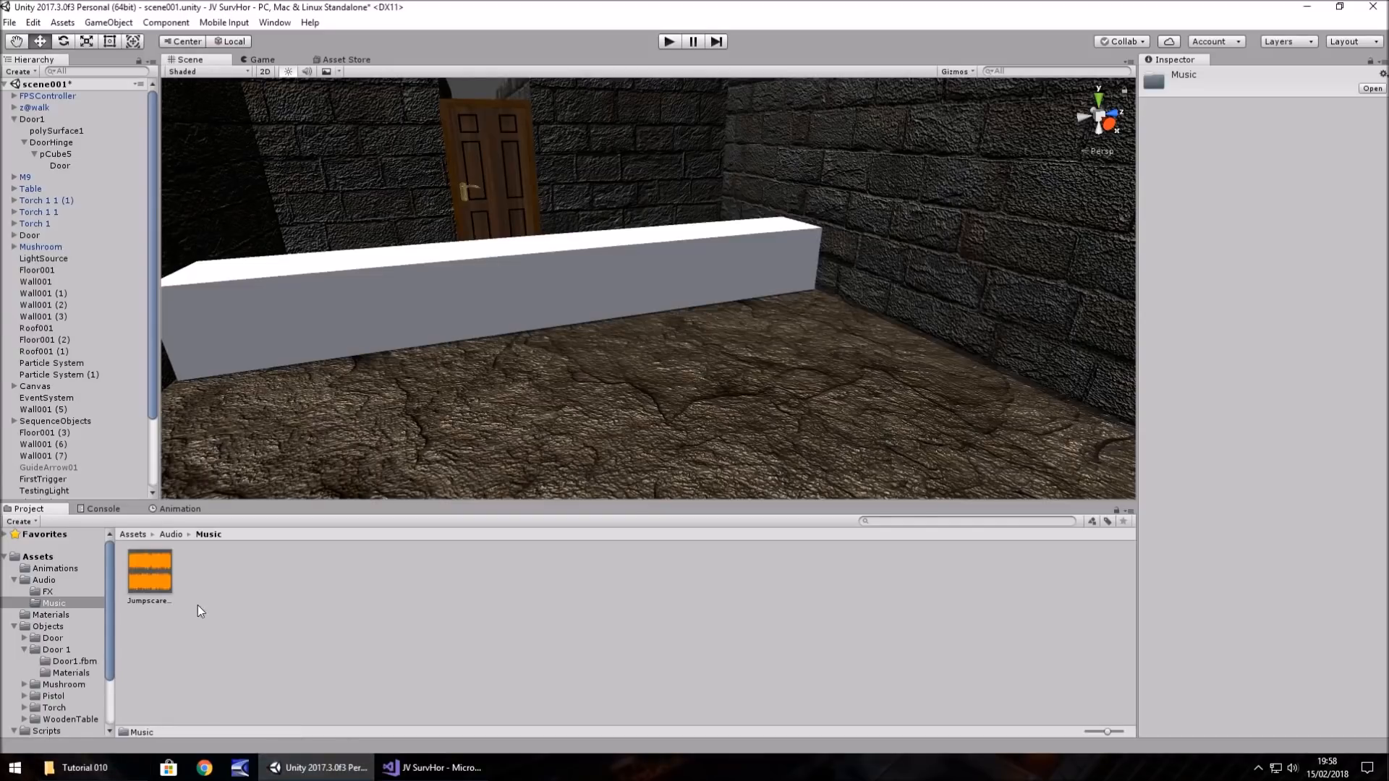
pyautogui.click(80, 768)
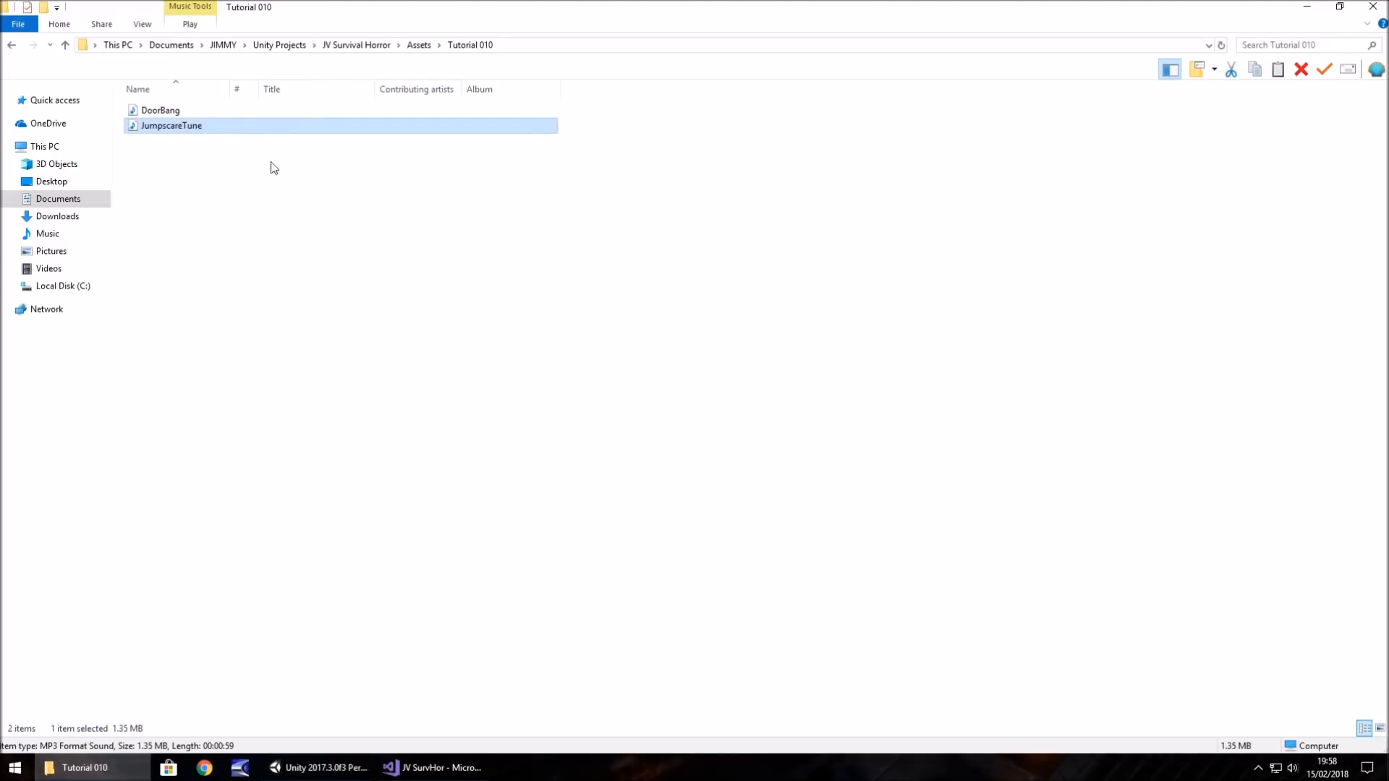
pyautogui.moveTo(160, 110); pyautogui.dragTo(215, 572)
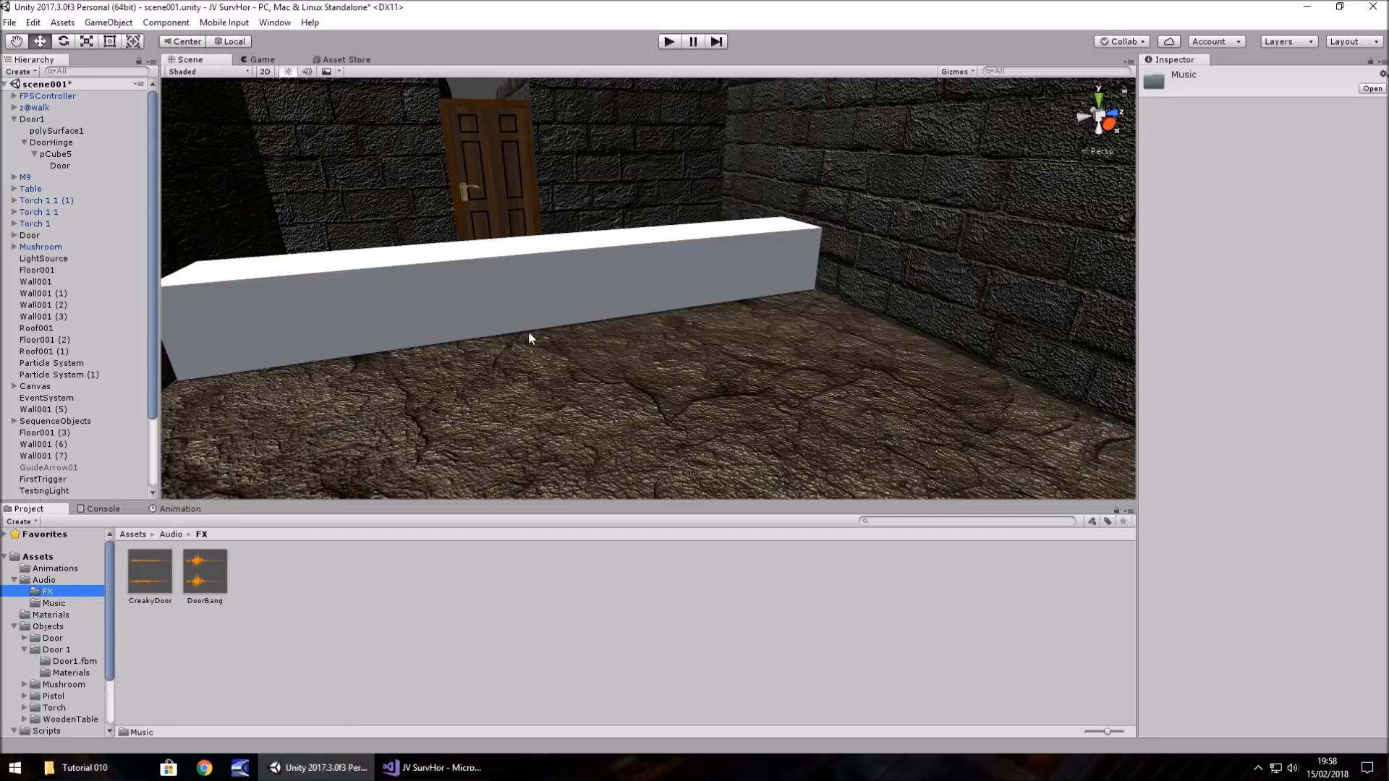
# Step: Duplicate the CreakSound object in FPSController's FX group and rename the copy as BangSound
pyautogui.click(14, 96)
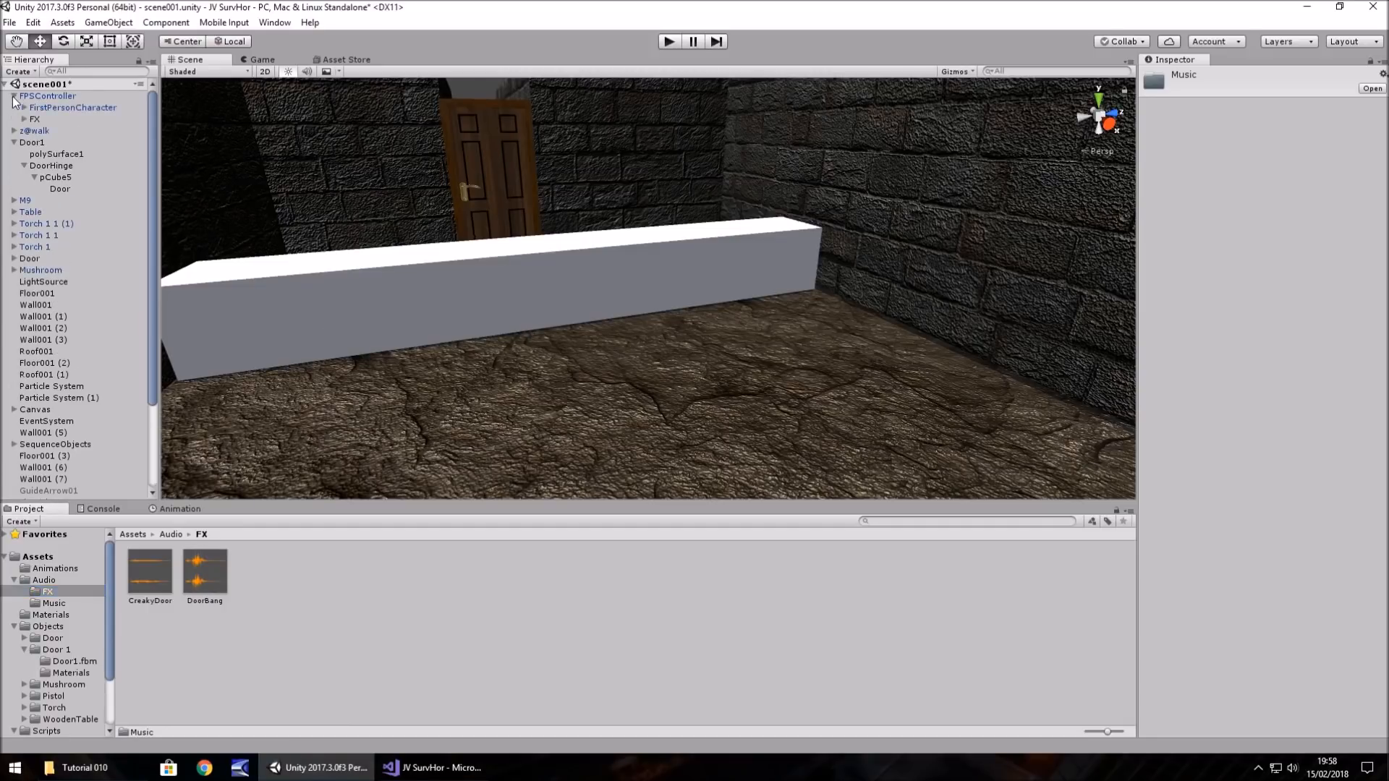
pyautogui.click(24, 119)
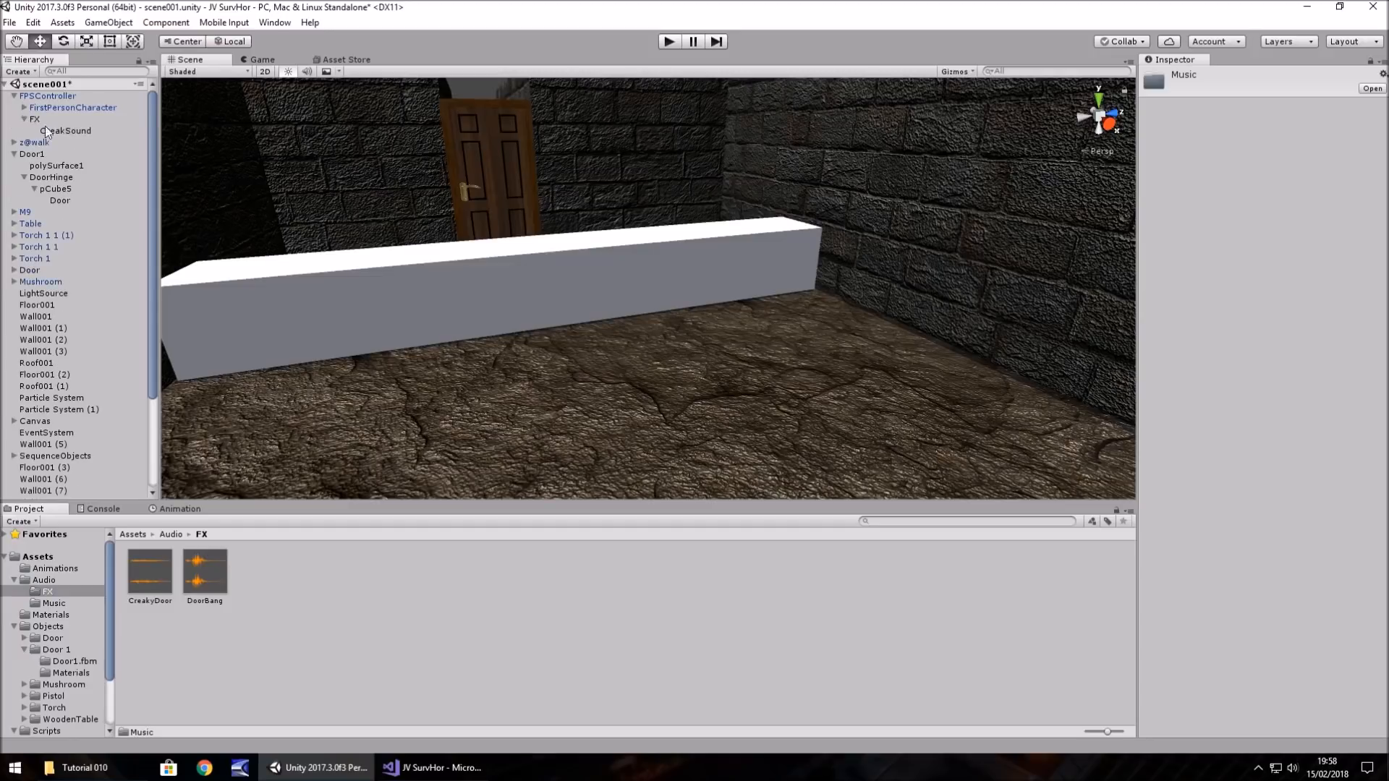
pyautogui.click(60, 131)
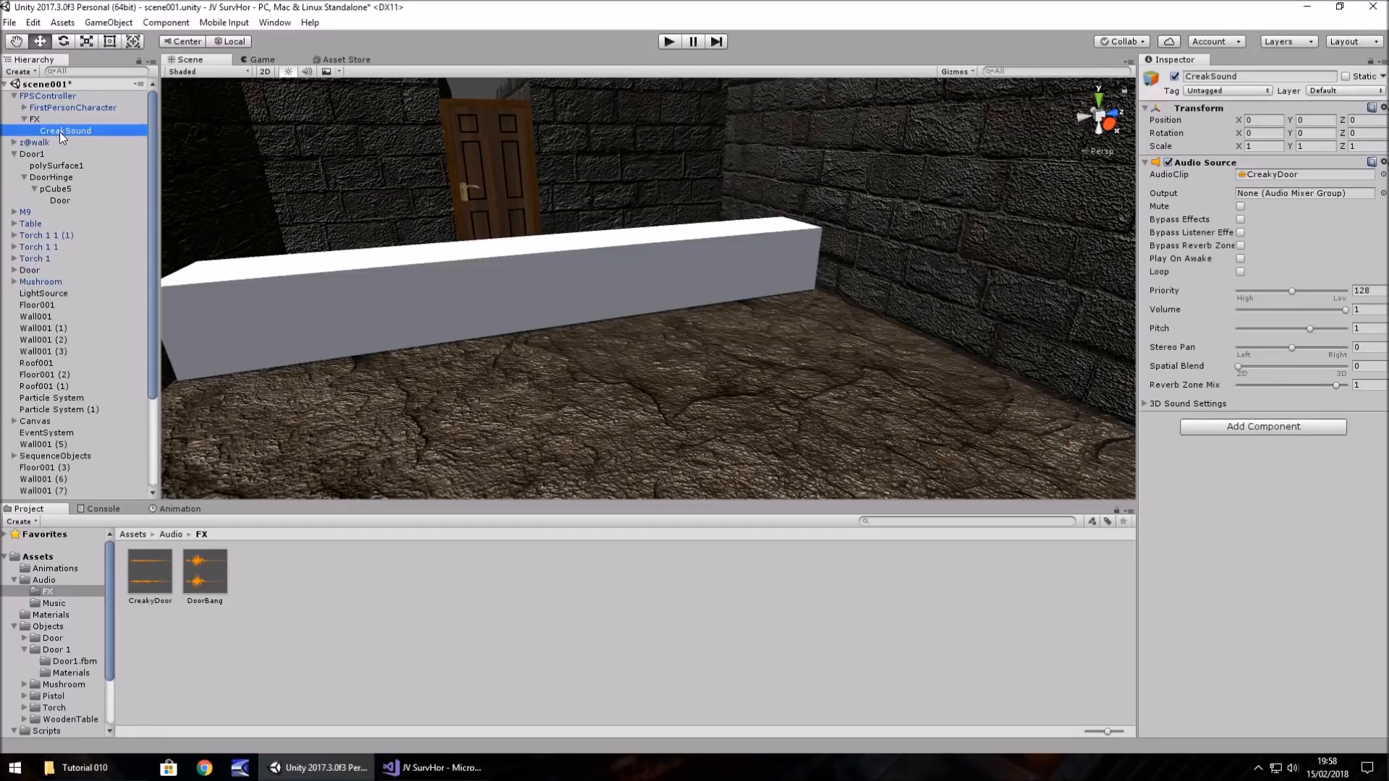
pyautogui.hotkey('ctrl', 'd')
pyautogui.rightClick(58, 142)
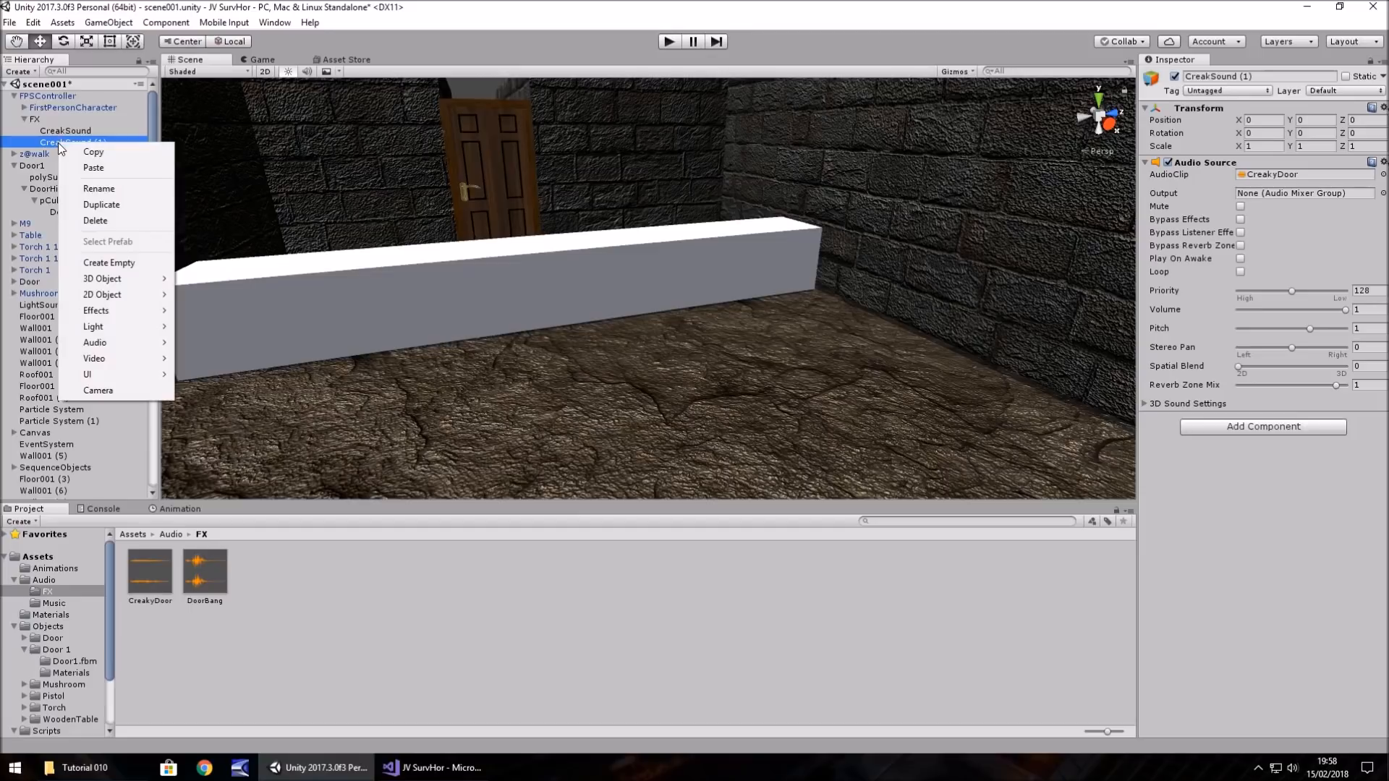
pyautogui.click(101, 187)
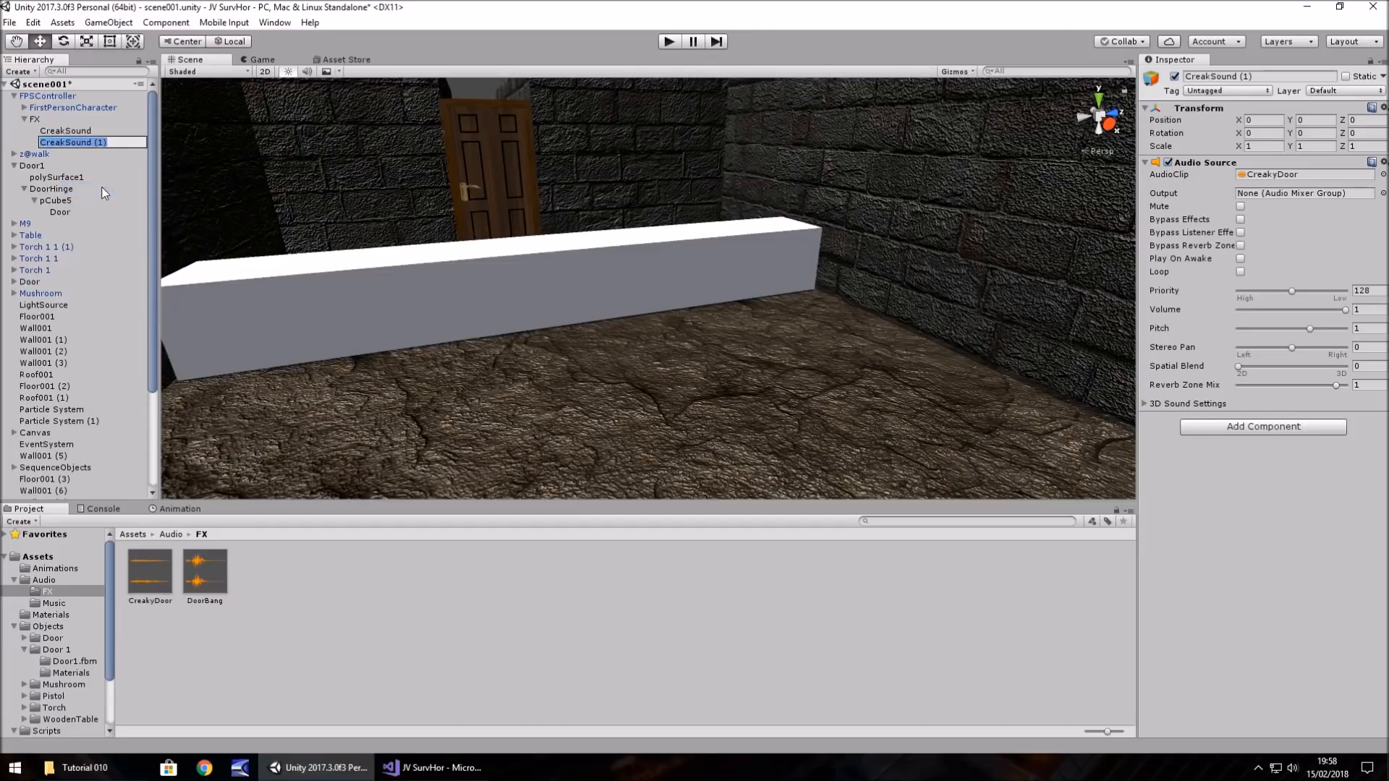
pyautogui.write('BangSound')
pyautogui.press('Return')
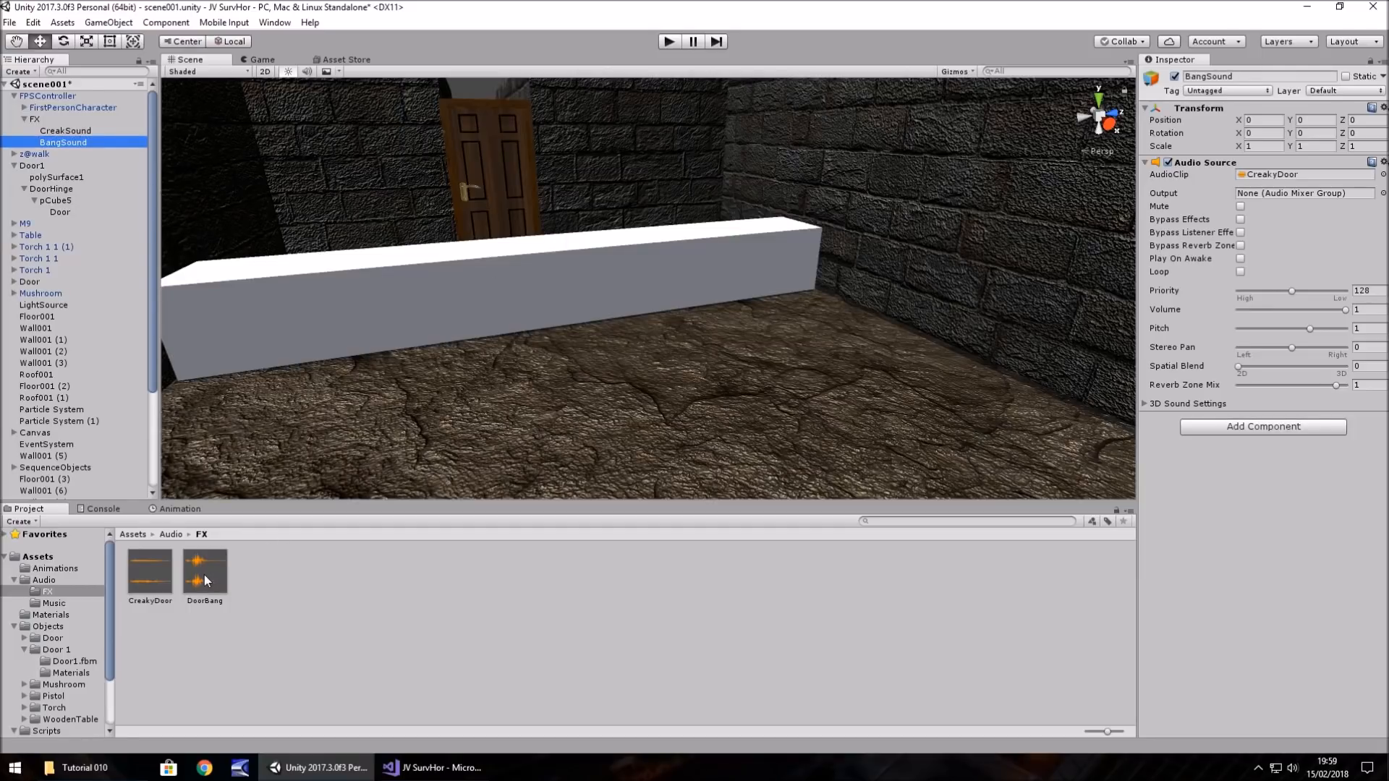
# Step: Assign DoorBang as BangSound's audio clip and create an empty child object named Music under FPSController
pyautogui.moveTo(204, 575); pyautogui.dragTo(1278, 174)
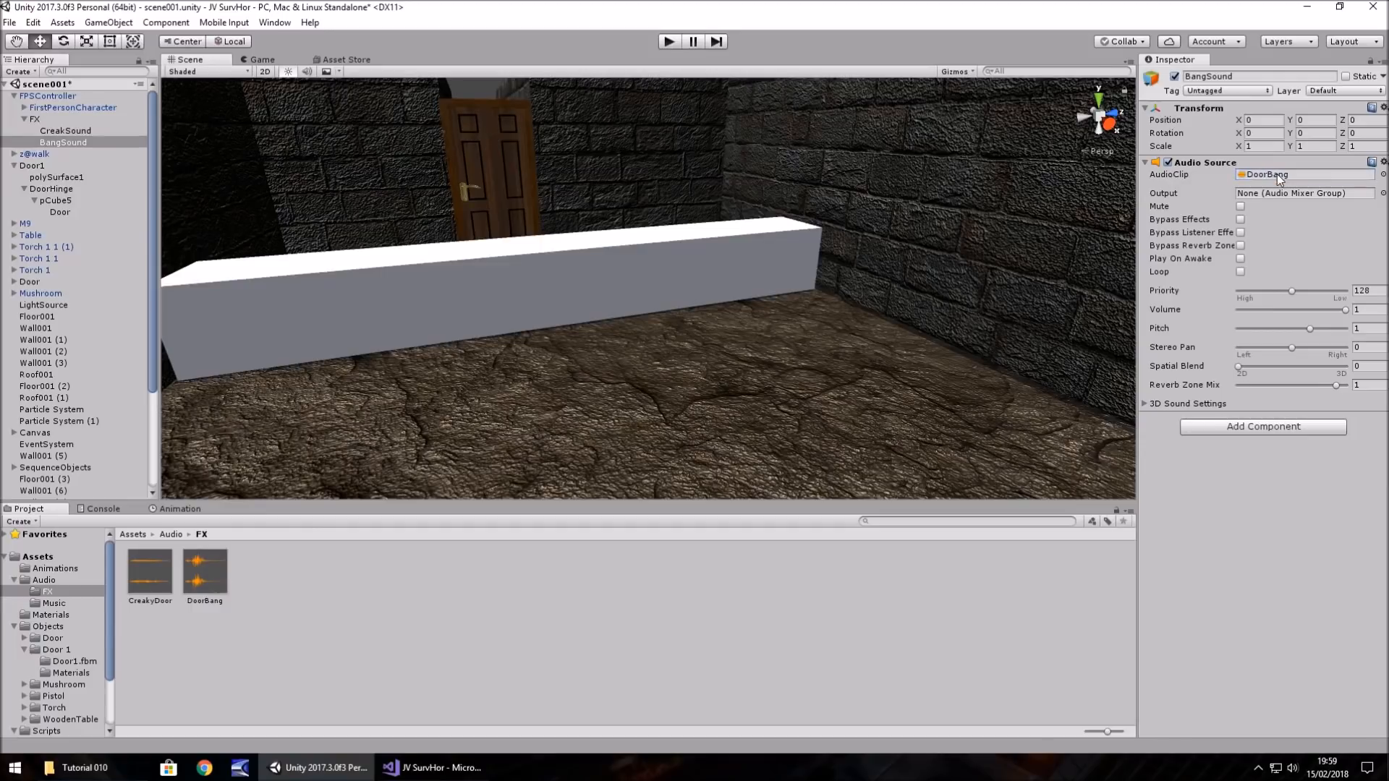
pyautogui.click(45, 97)
pyautogui.rightClick(45, 97)
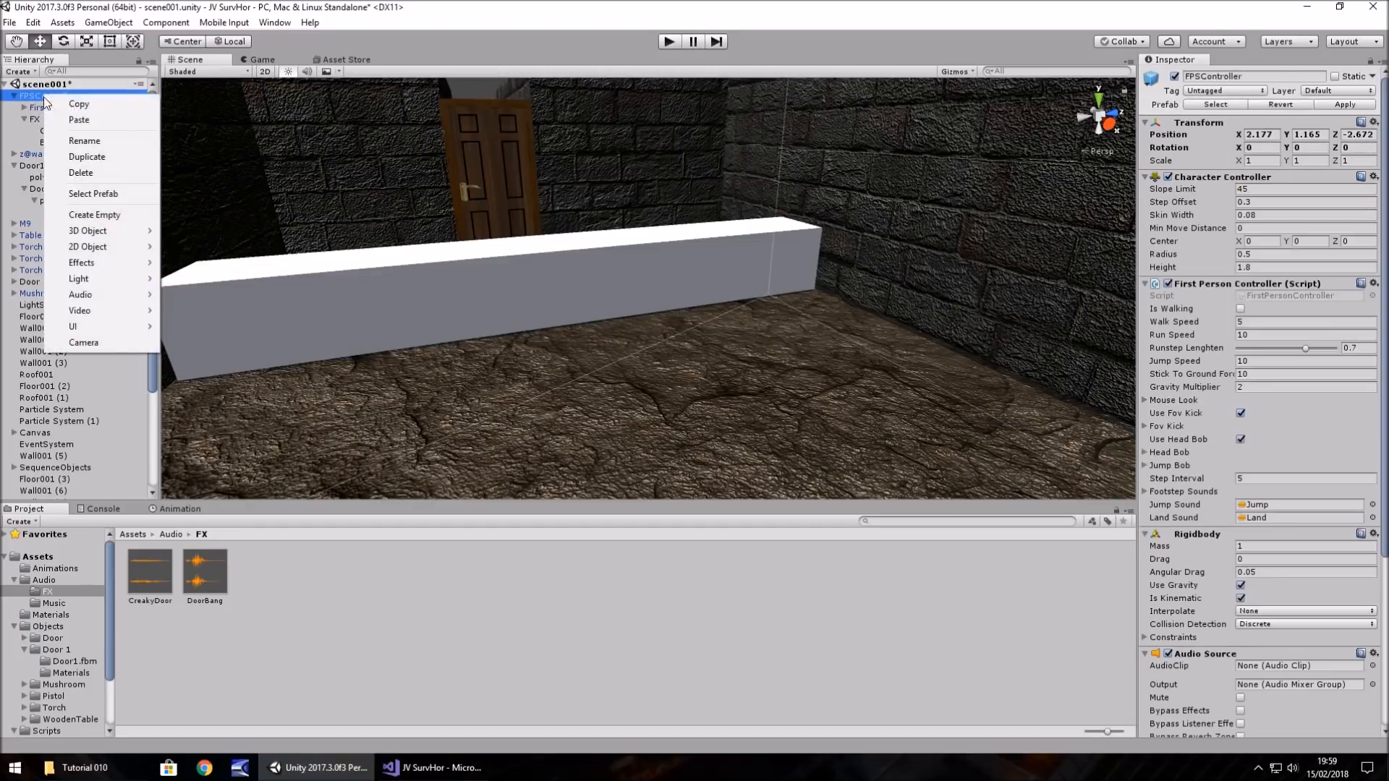
pyautogui.click(90, 216)
pyautogui.click(55, 155)
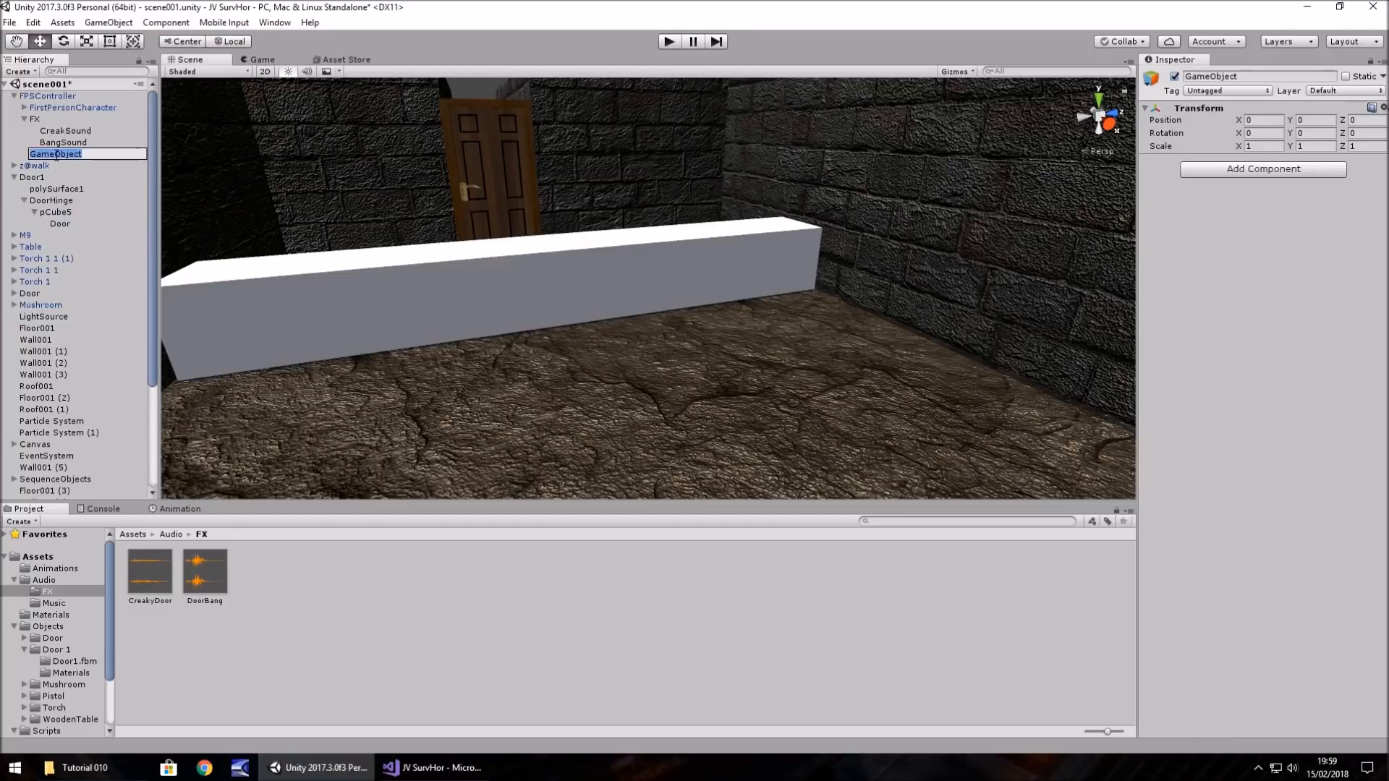
pyautogui.write('Music')
pyautogui.press('Return')
# Step: Duplicate the Music object, nest the copy inside Music and rename it JumpMusic
pyautogui.hotkey('ctrl', 'd')
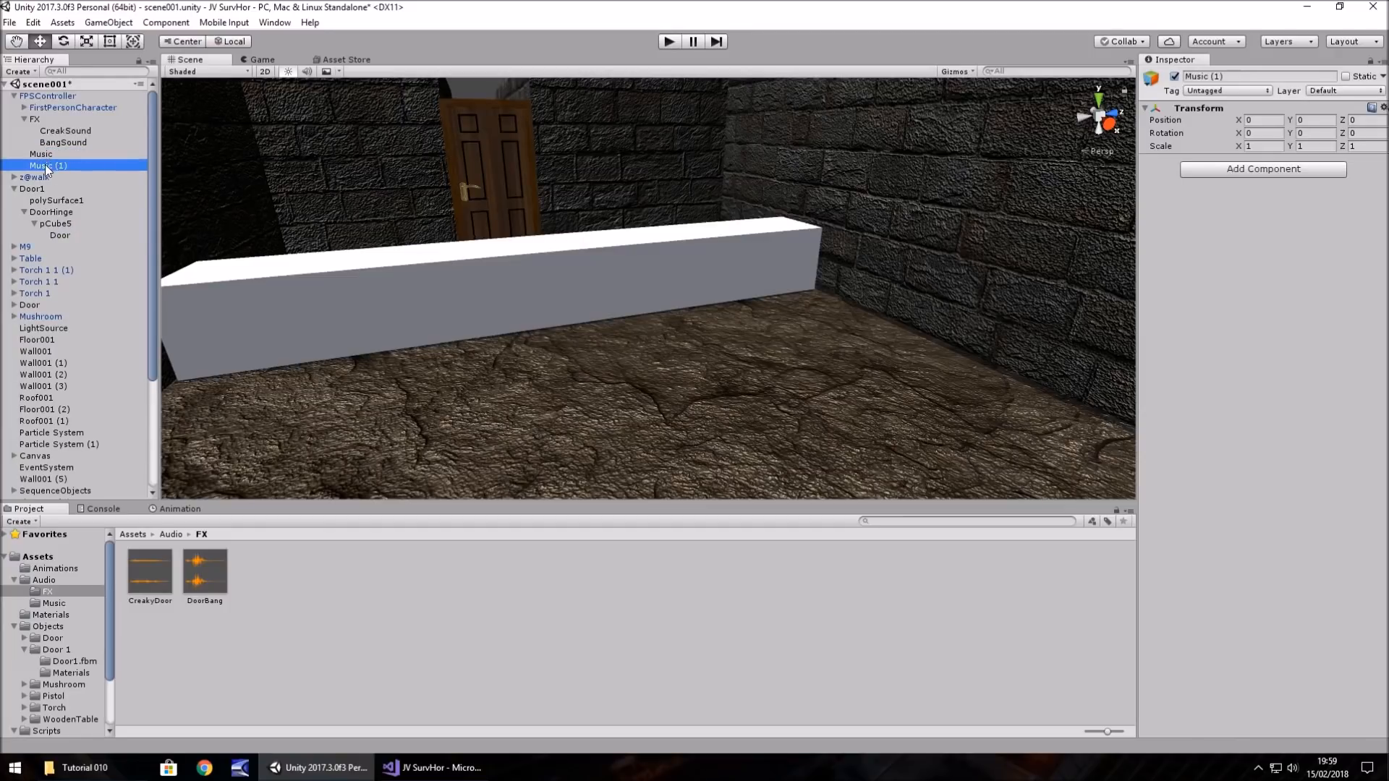
pyautogui.moveTo(42, 166)
pyautogui.mouseDown()
pyautogui.moveTo(55, 156)
pyautogui.moveTo(40, 152)
pyautogui.mouseUp()
pyautogui.click(59, 165)
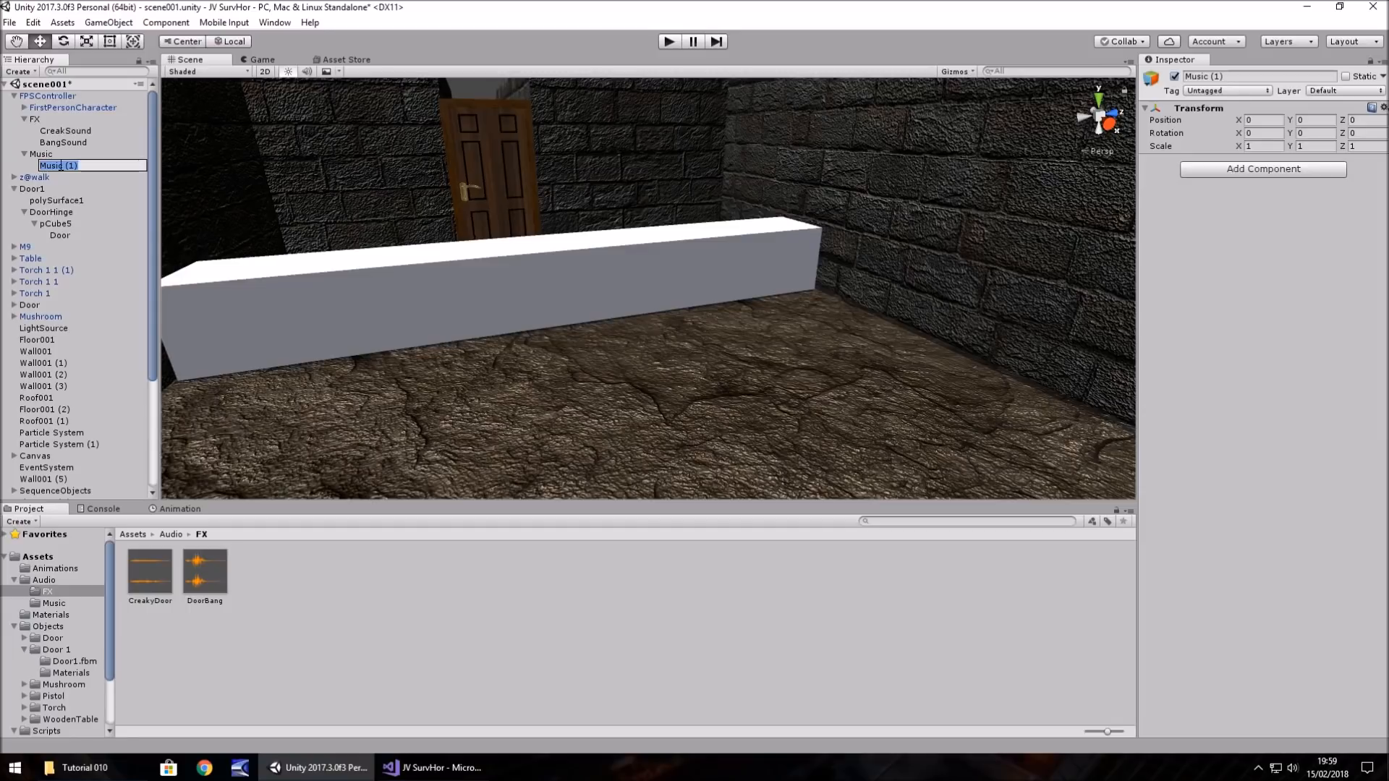
pyautogui.write('JumpMusic')
pyautogui.press('Return')
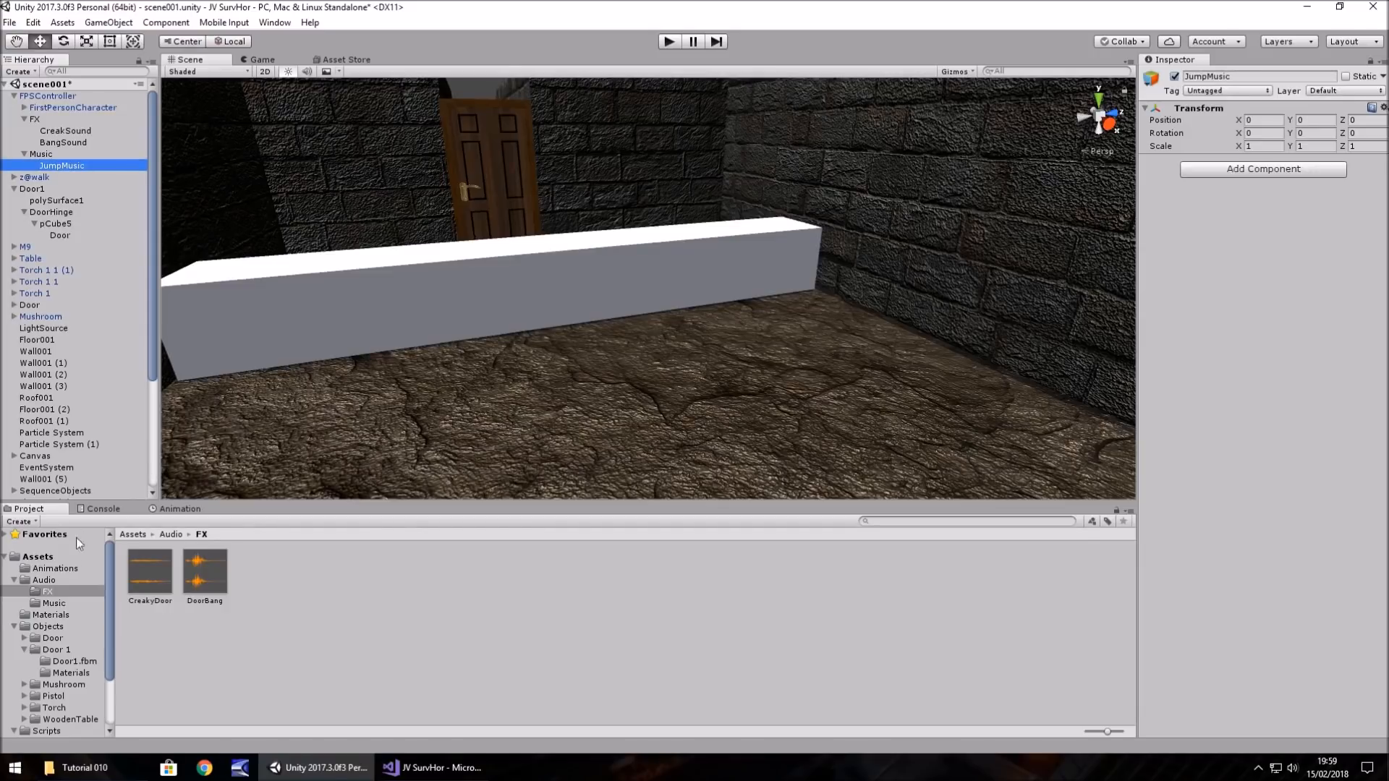
# Step: Add the JumpscareTune clip from Audio > Music to JumpMusic as an audio source and disable Play On Awake
pyautogui.click(56, 602)
pyautogui.moveTo(147, 575); pyautogui.dragTo(58, 167)
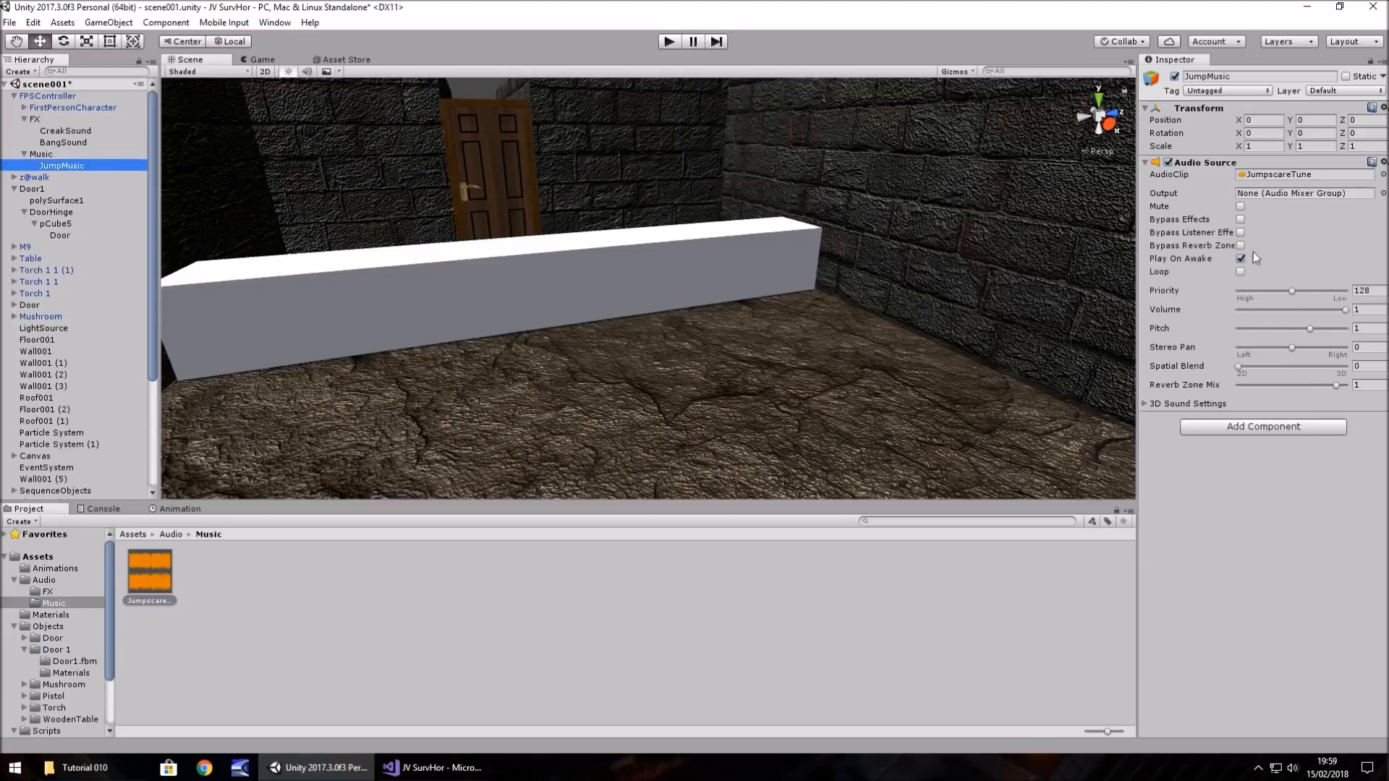
pyautogui.click(1240, 259)
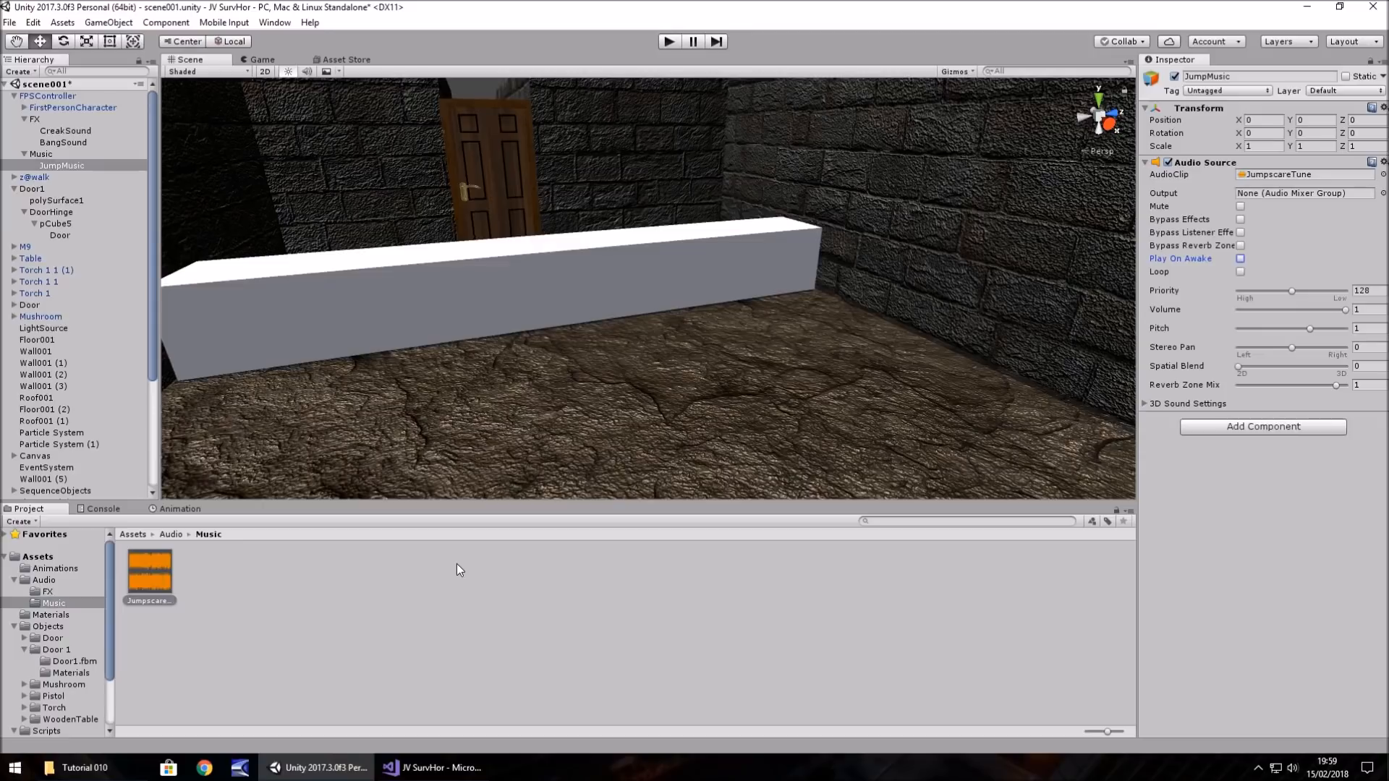
# Step: Switch to Visual Studio and declare the public AudioSource variables DoorBang and DoorJumpMusic in the BZJumpTrigger class
pyautogui.click(434, 767)
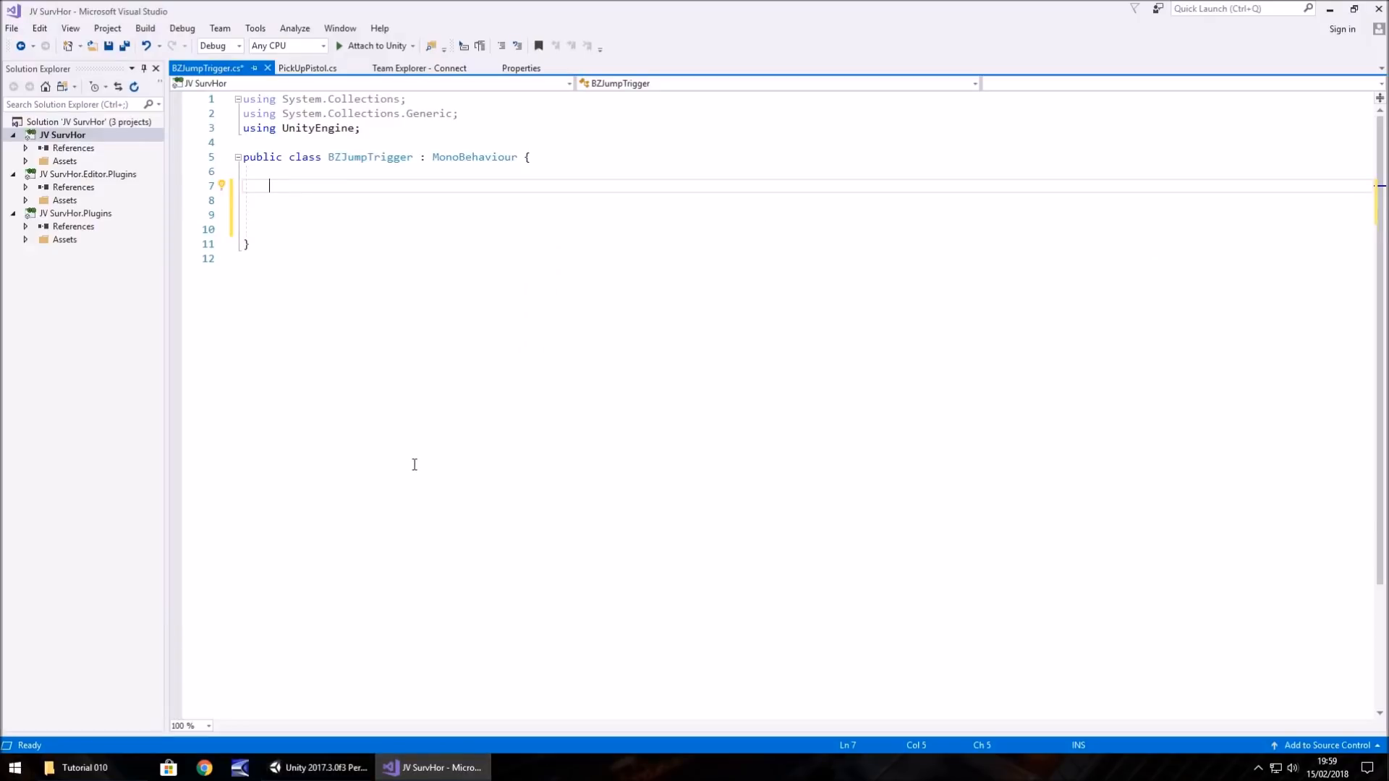
pyautogui.write('public AudioSour')
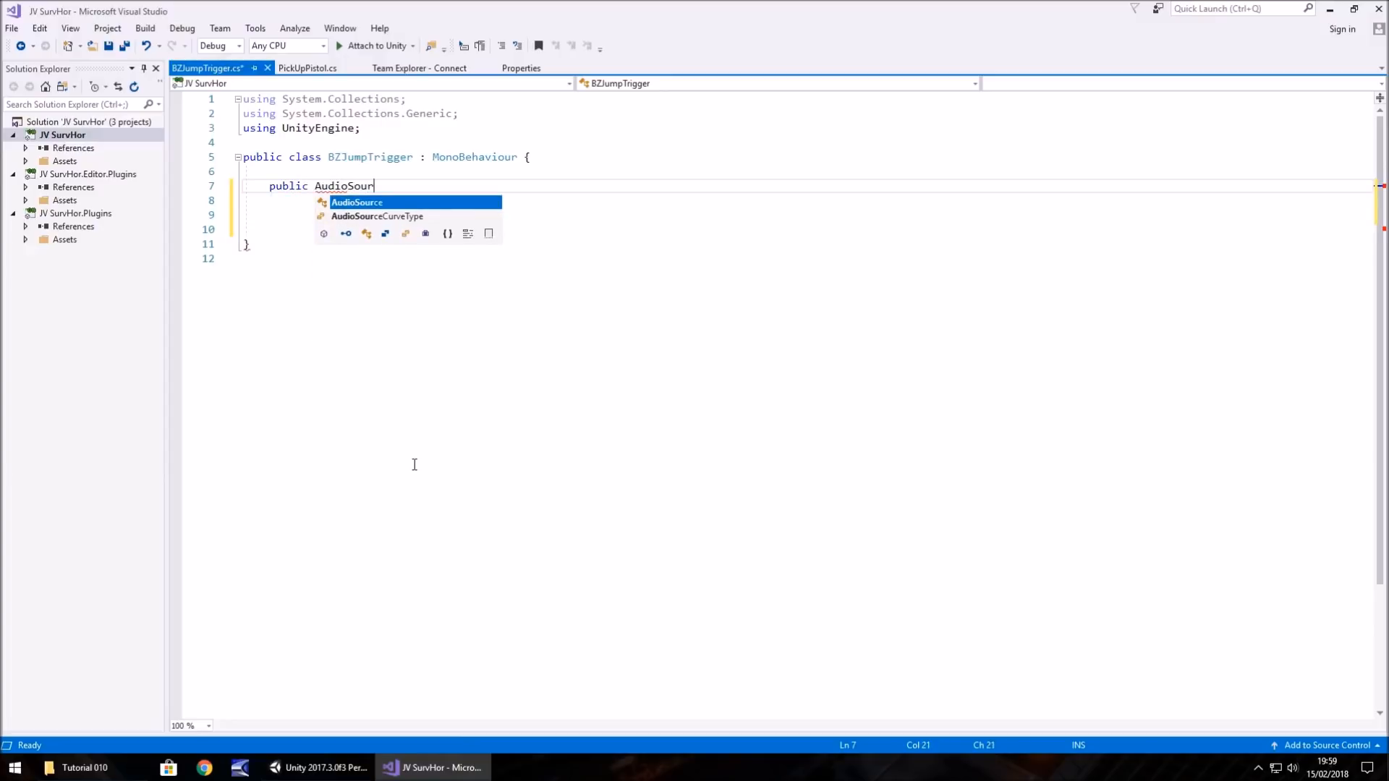
pyautogui.write('ce D')
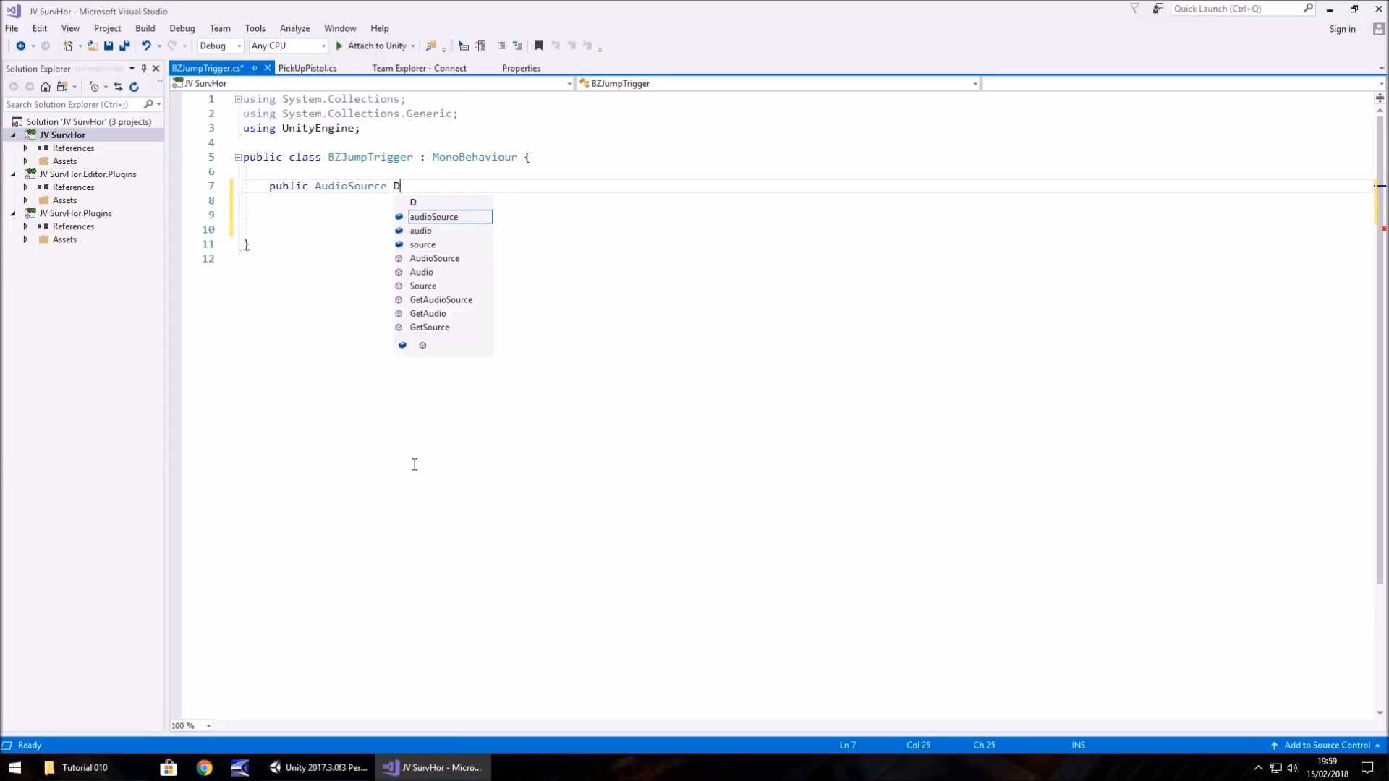
pyautogui.write('oorBang;')
pyautogui.press('Return')
pyautogui.write('pub')
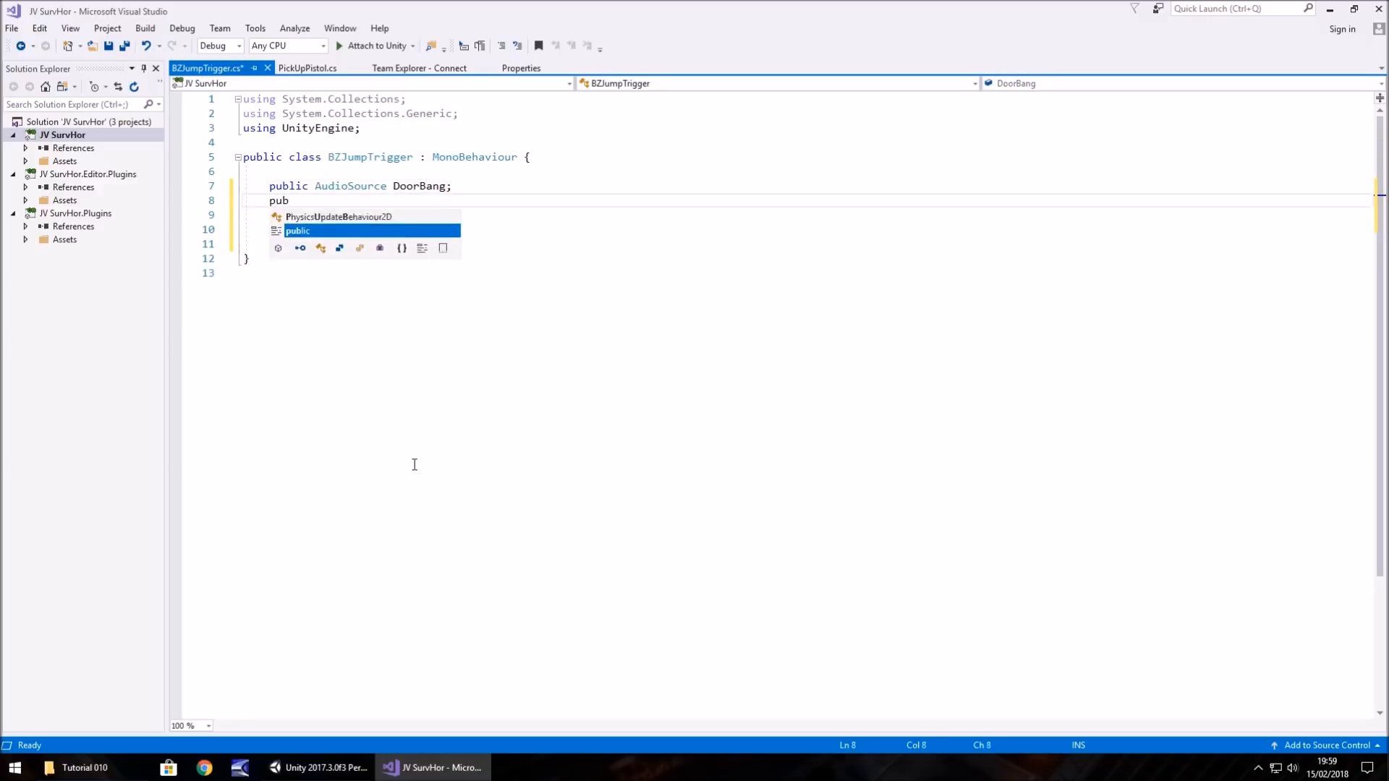
pyautogui.write('lic Audio')
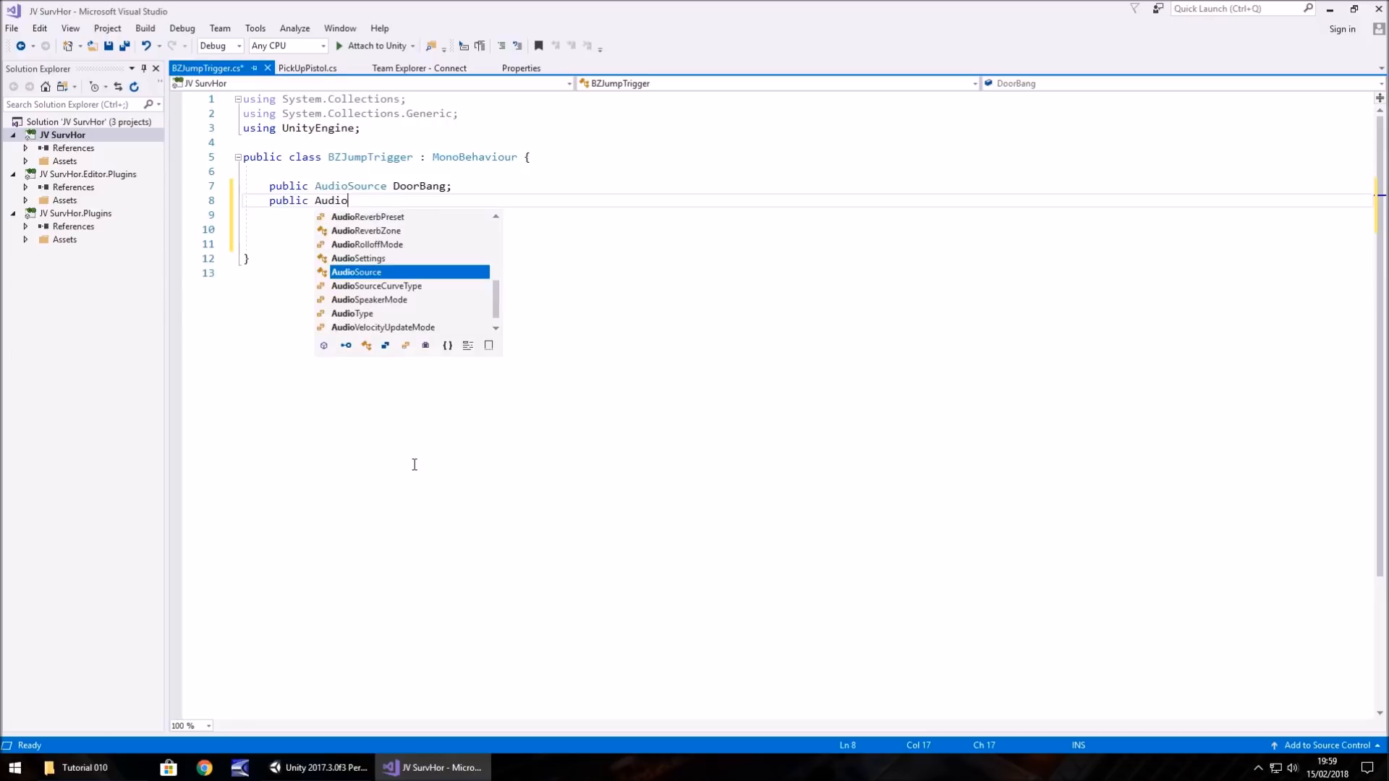
pyautogui.write('Source ')
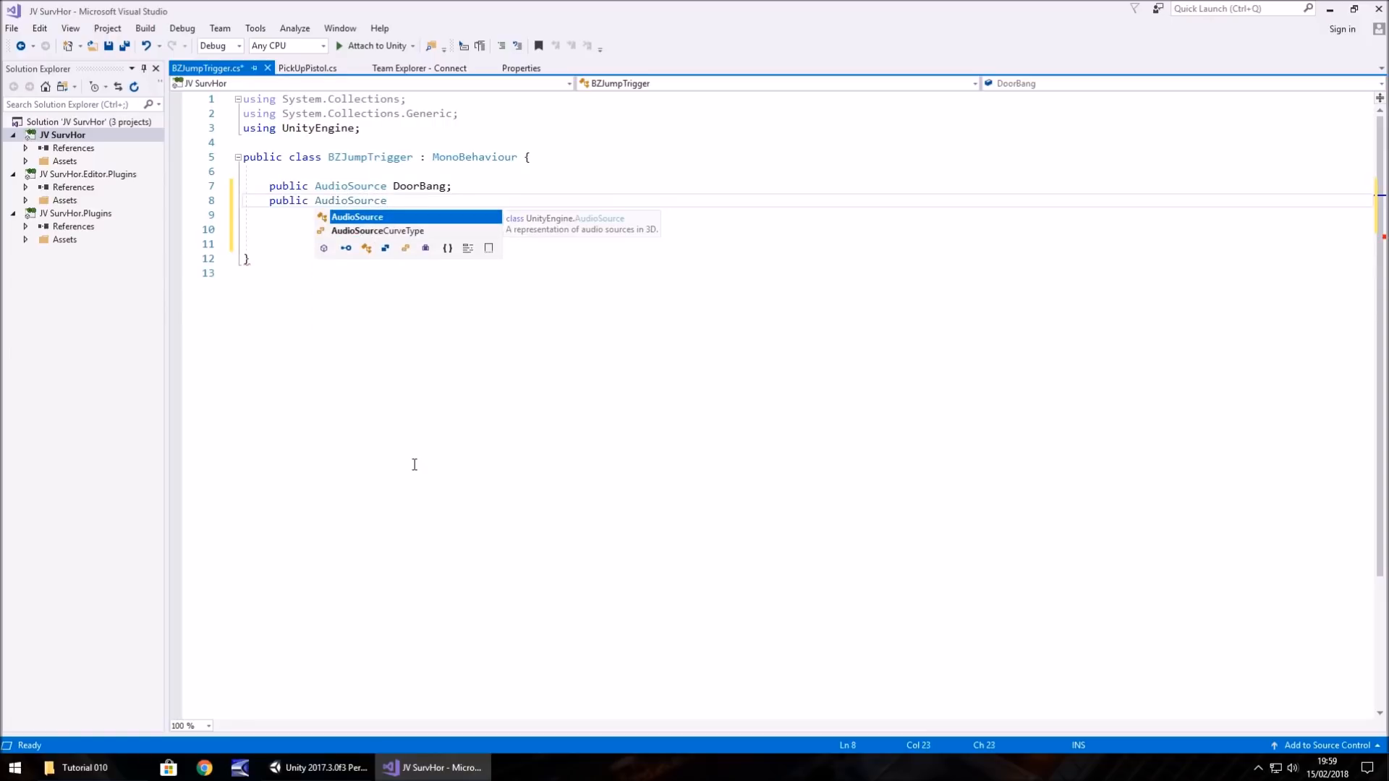
pyautogui.write('Door')
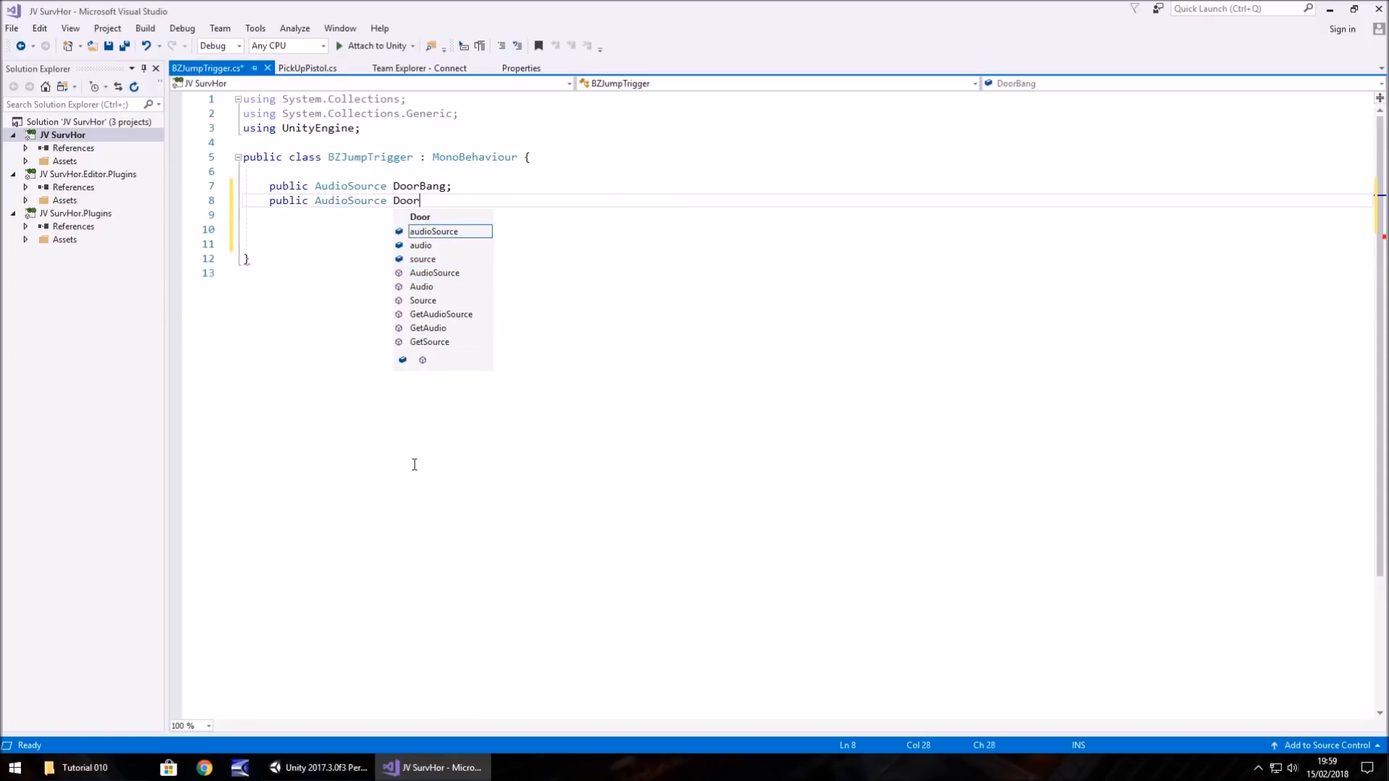
pyautogui.write('JumpMusic;')
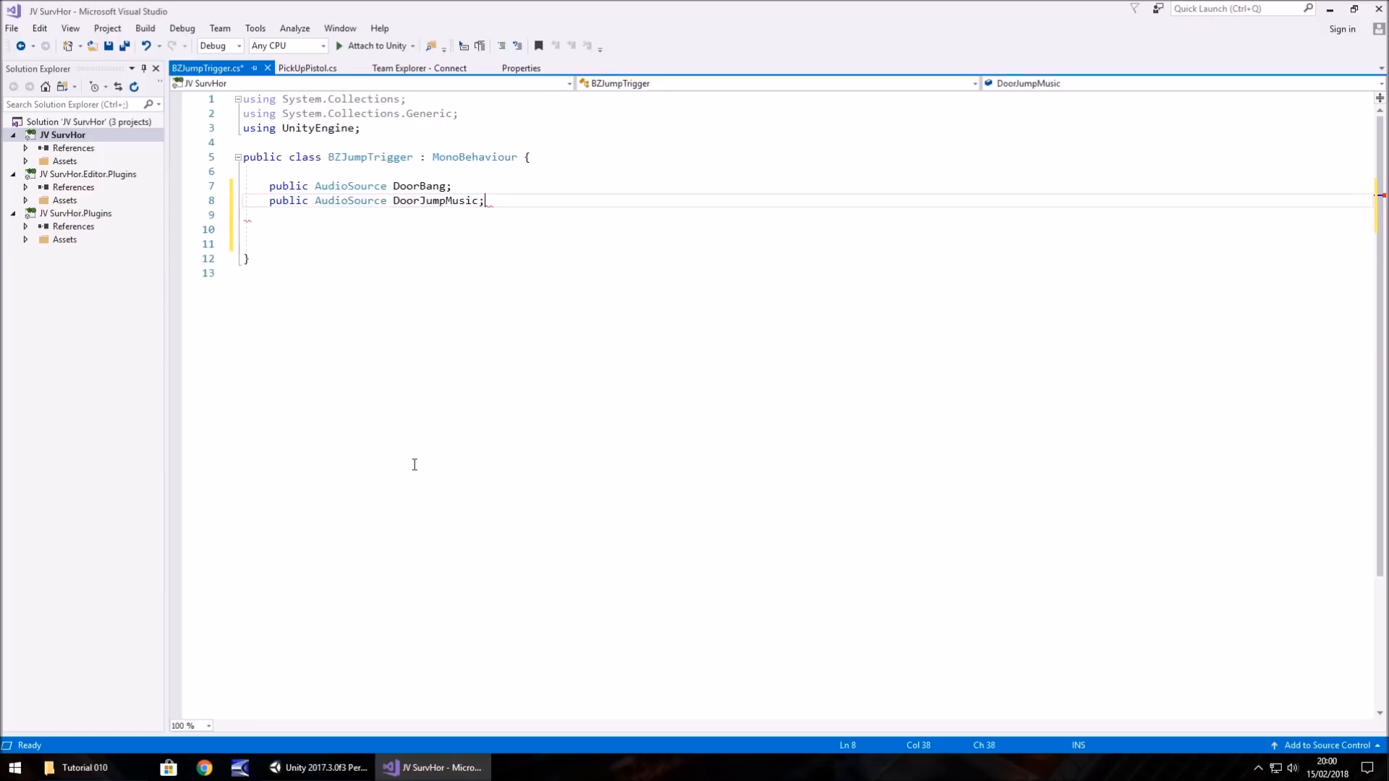
pyautogui.press('Return')
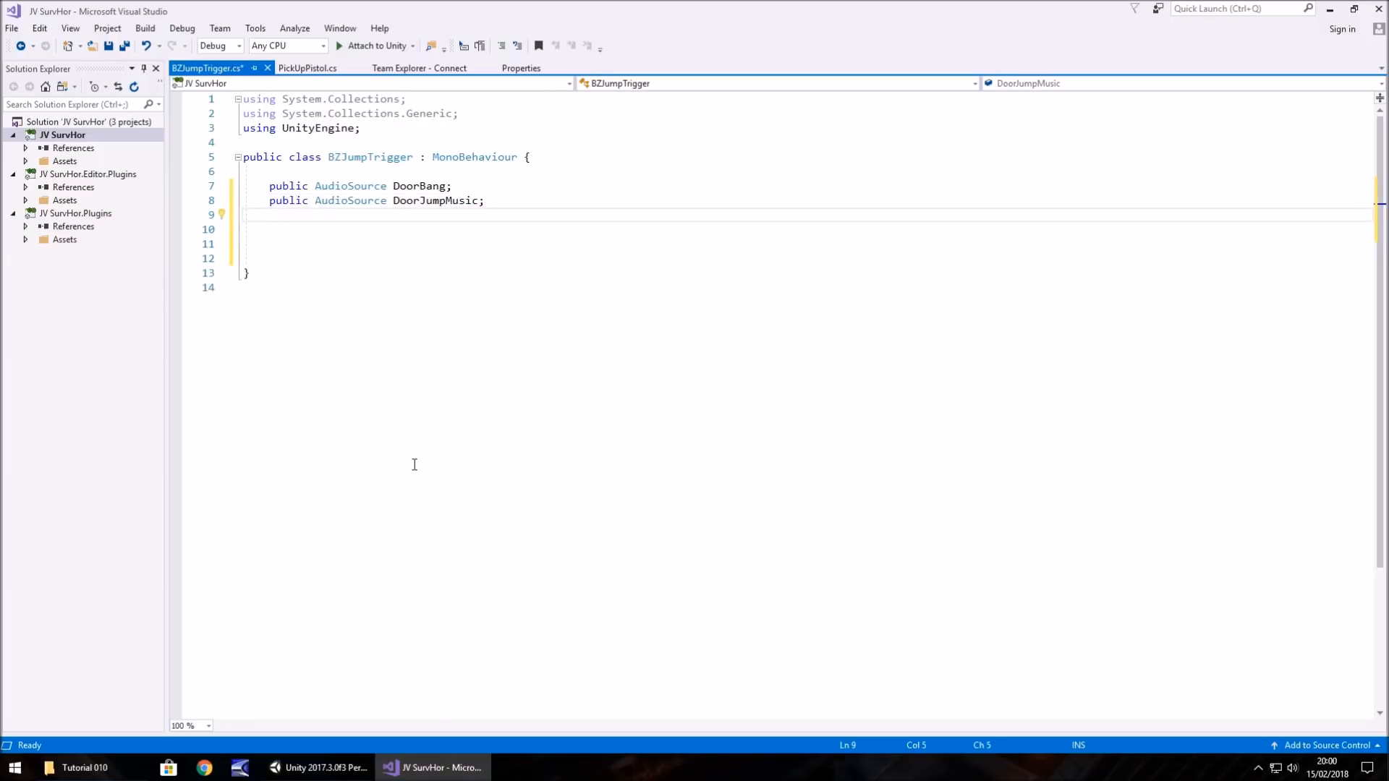
pyautogui.press('Return')
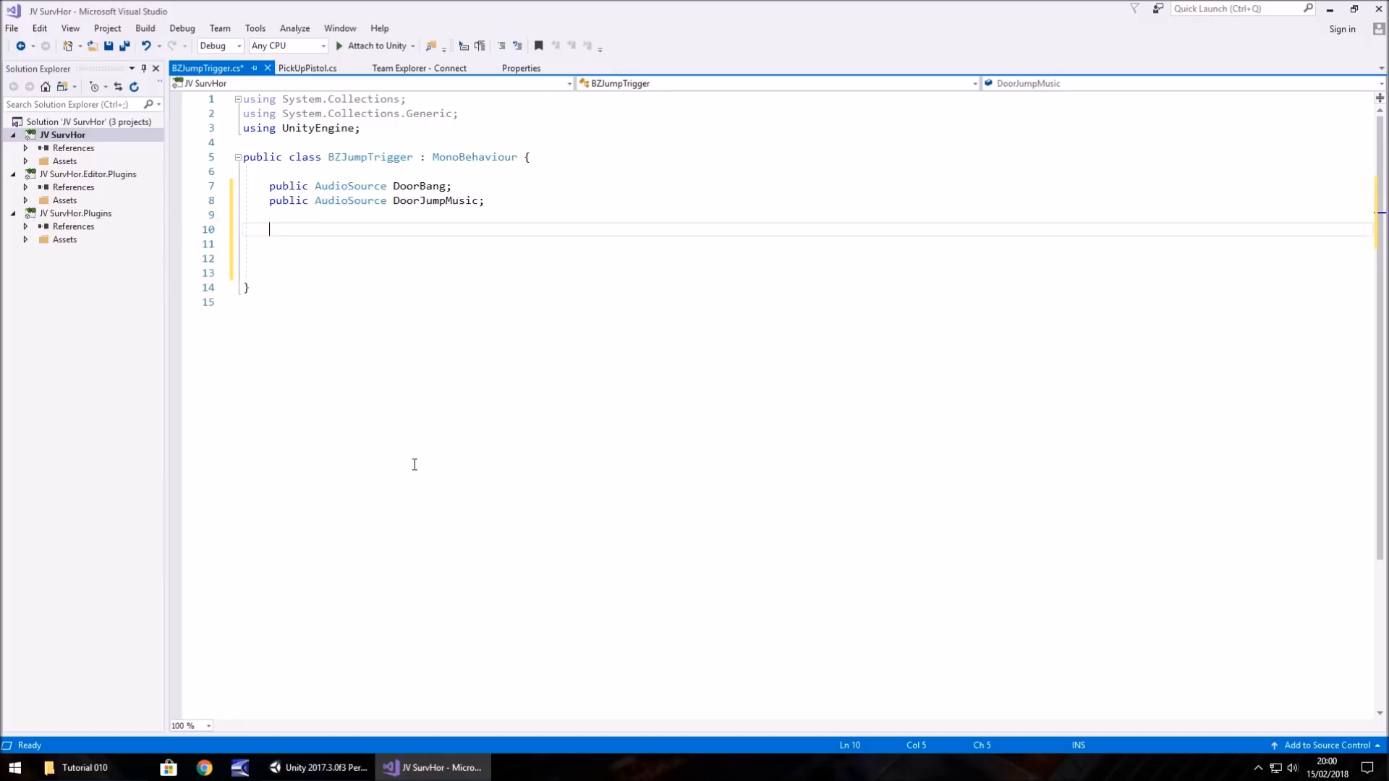
# Step: Declare a public GameObject variable named TheZombie below the two AudioSource variables
pyautogui.click(319, 768)
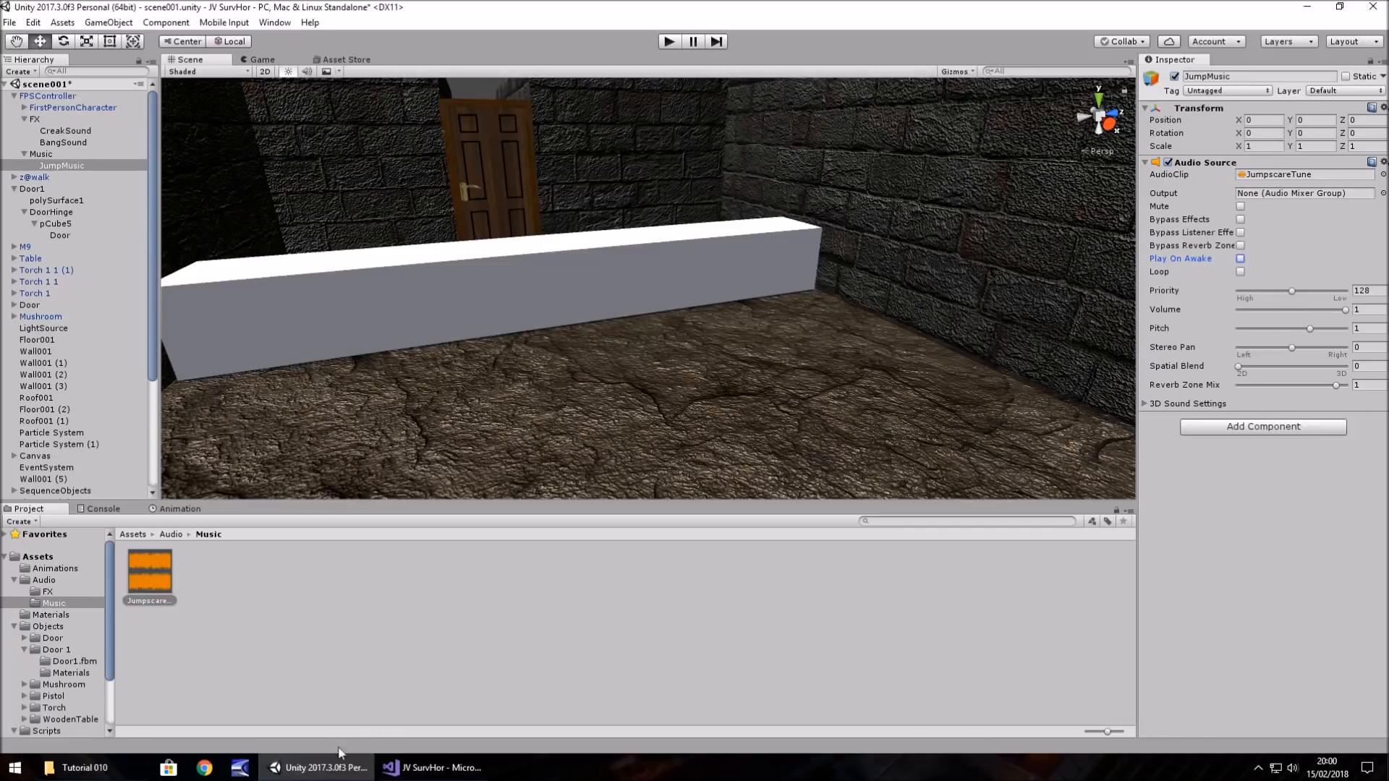
pyautogui.click(435, 767)
pyautogui.press('Up')
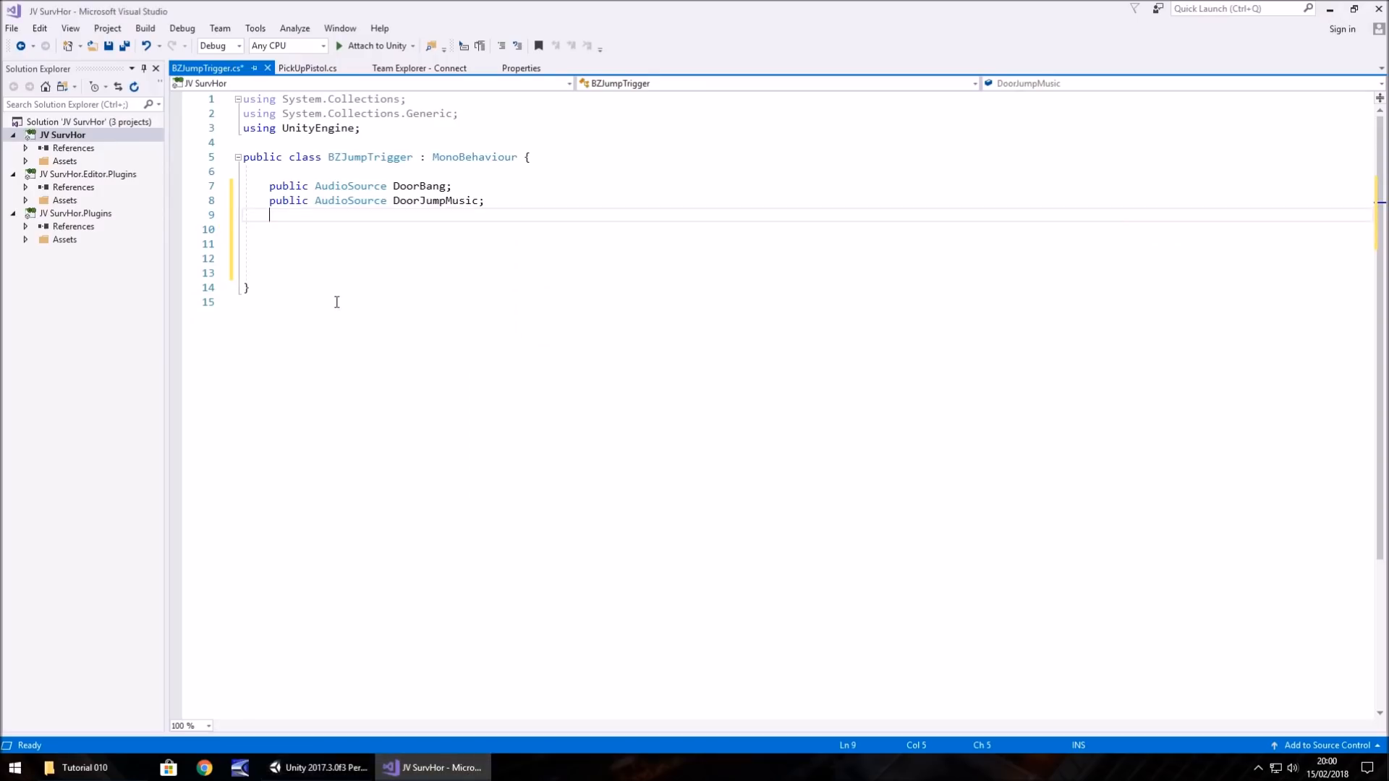
pyautogui.write('public')
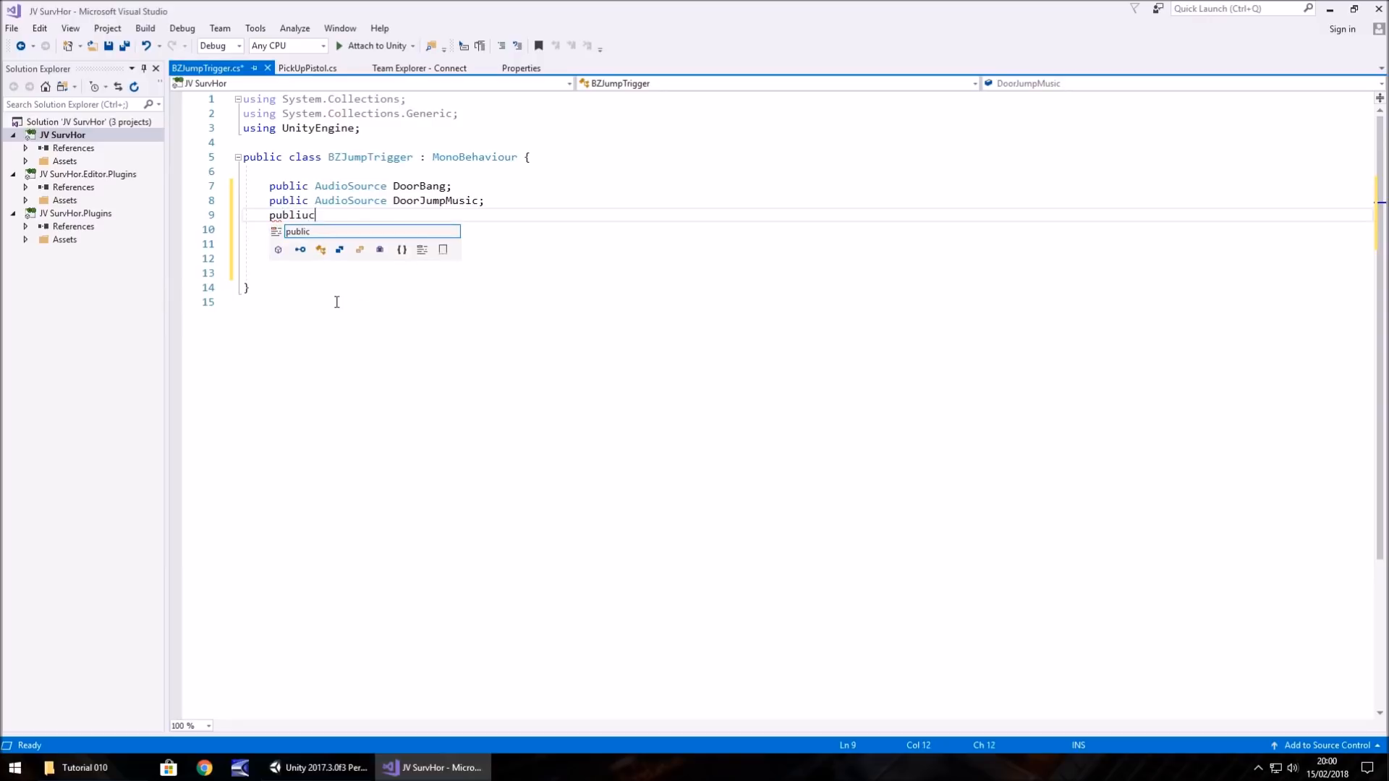
pyautogui.press('BackSpace')
pyautogui.press('BackSpace')
pyautogui.write('ic')
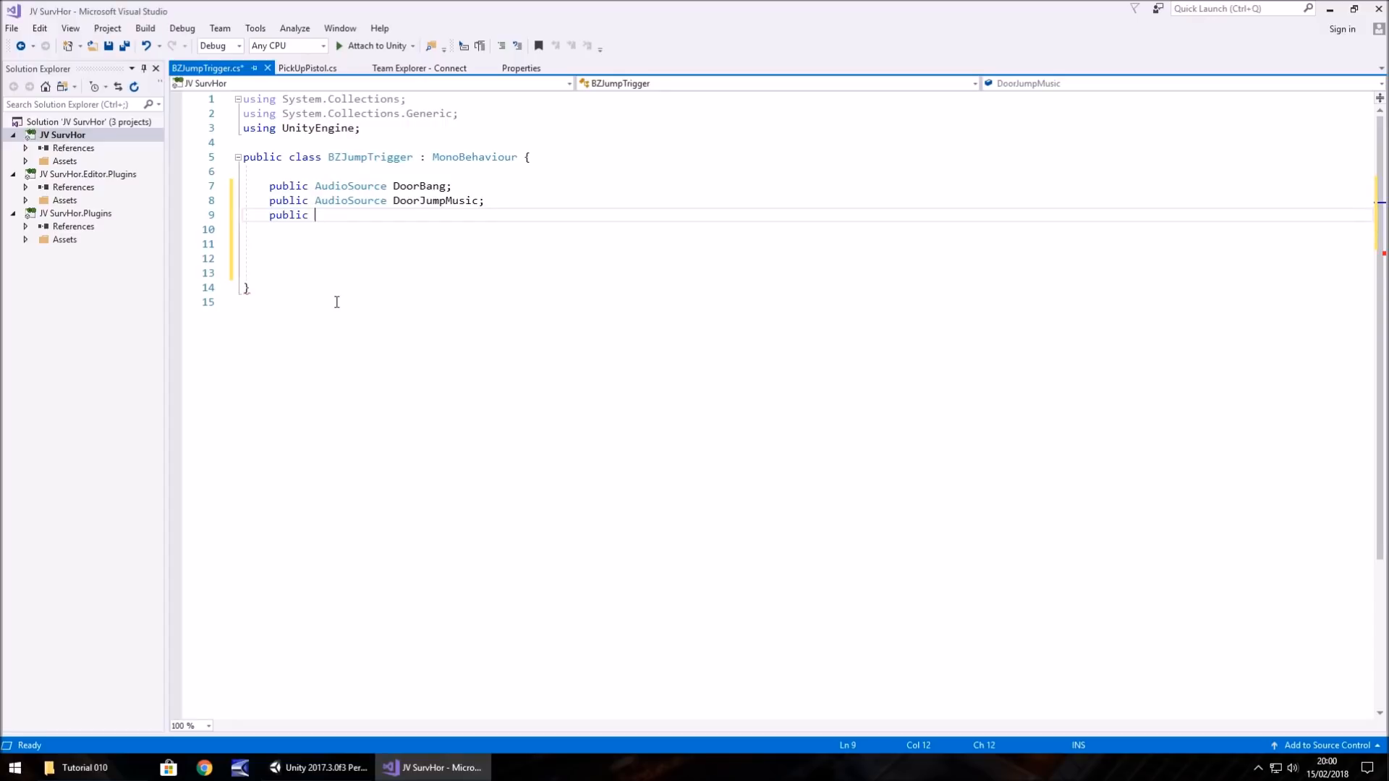
pyautogui.write('GameObject')
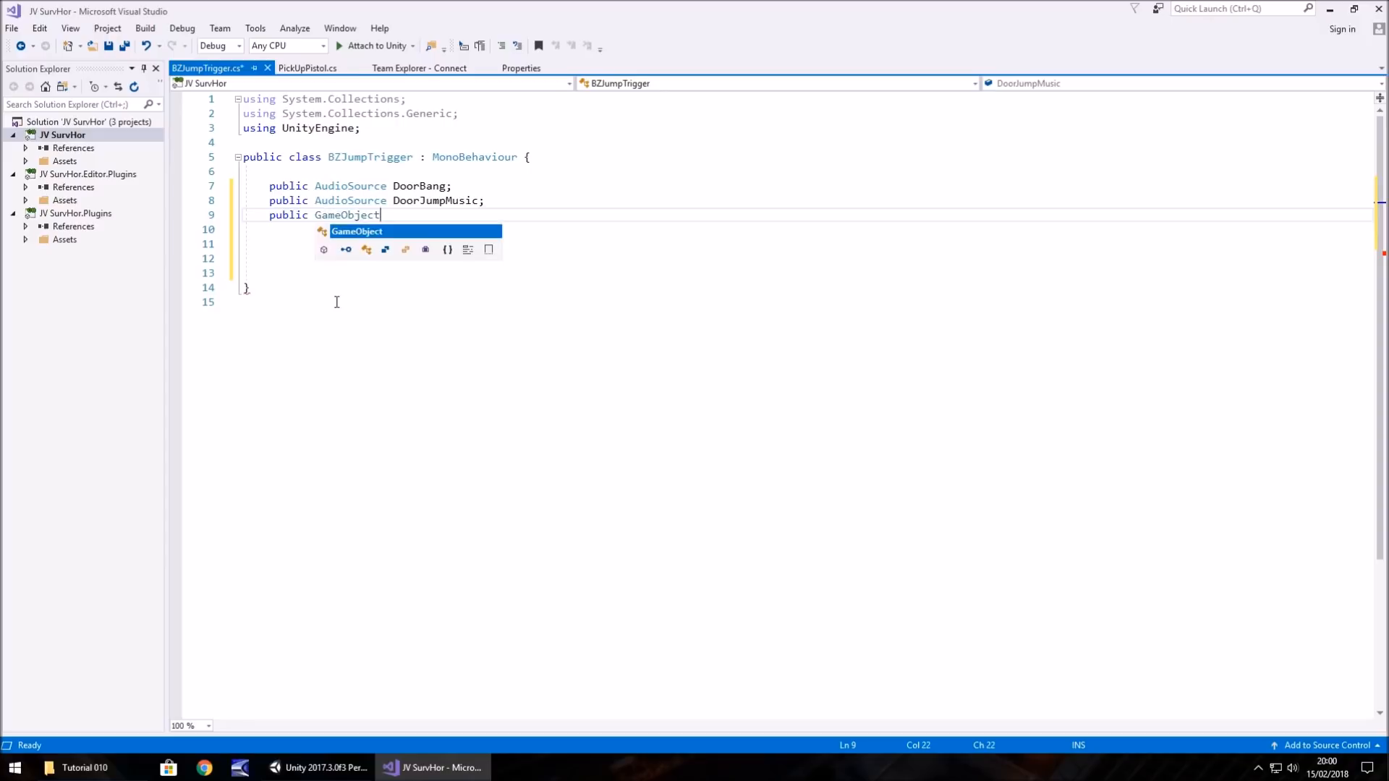
pyautogui.write(' The Zomb')
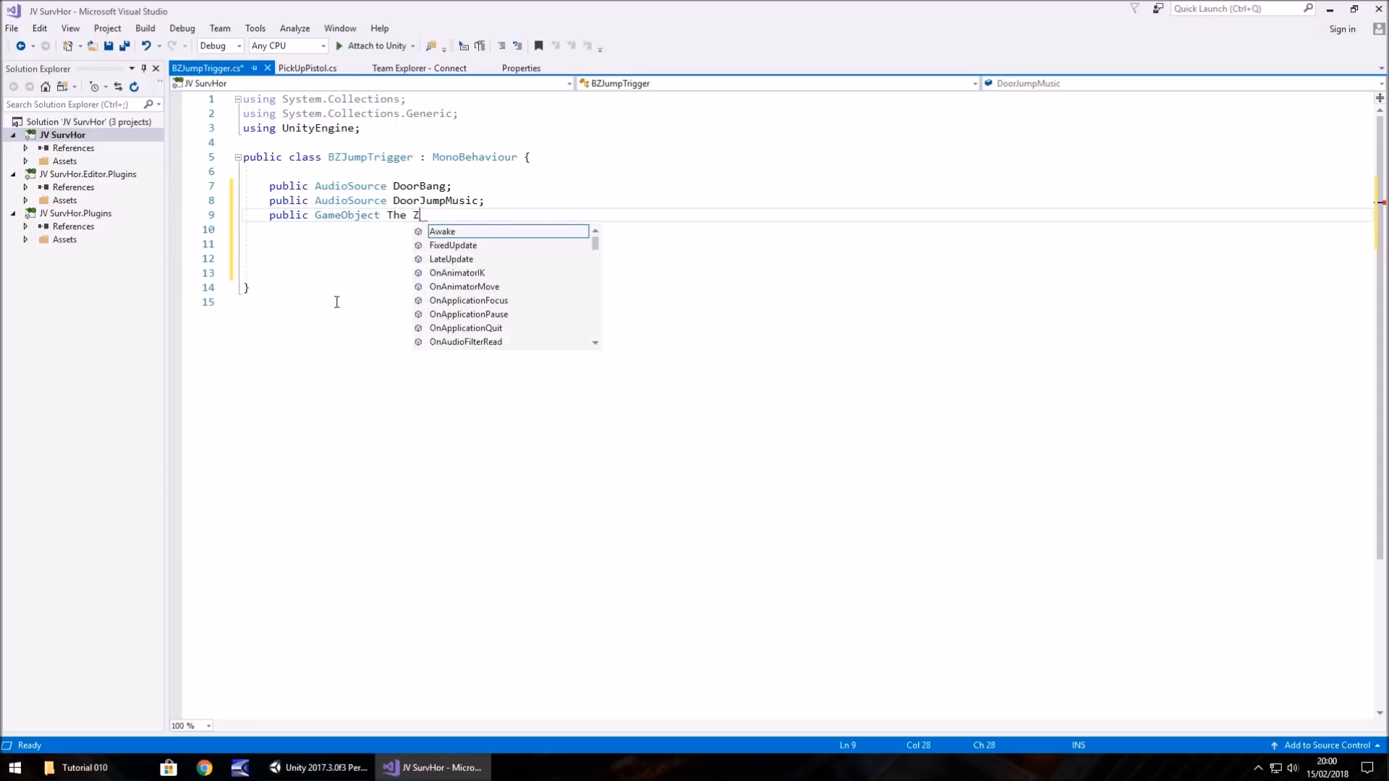
pyautogui.press('BackSpace')
pyautogui.press('BackSpace')
pyautogui.press('BackSpace')
pyautogui.press('BackSpace')
pyautogui.press('BackSpace')
pyautogui.write('Zombie;')
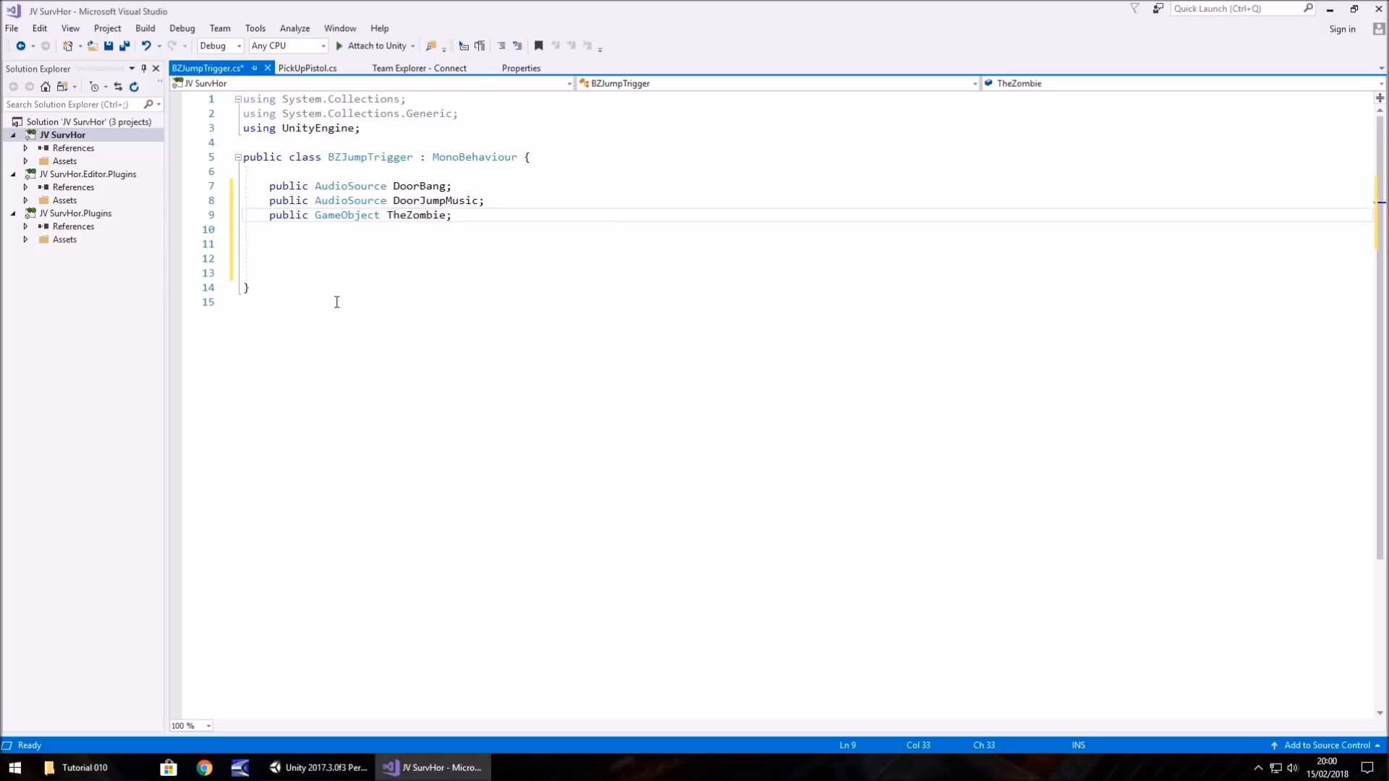
# Step: Leave blank lines below the variables and insert an OnTriggerEnter method using the autocompleted template
pyautogui.press('Return')
pyautogui.press('Return')
pyautogui.press('Return')
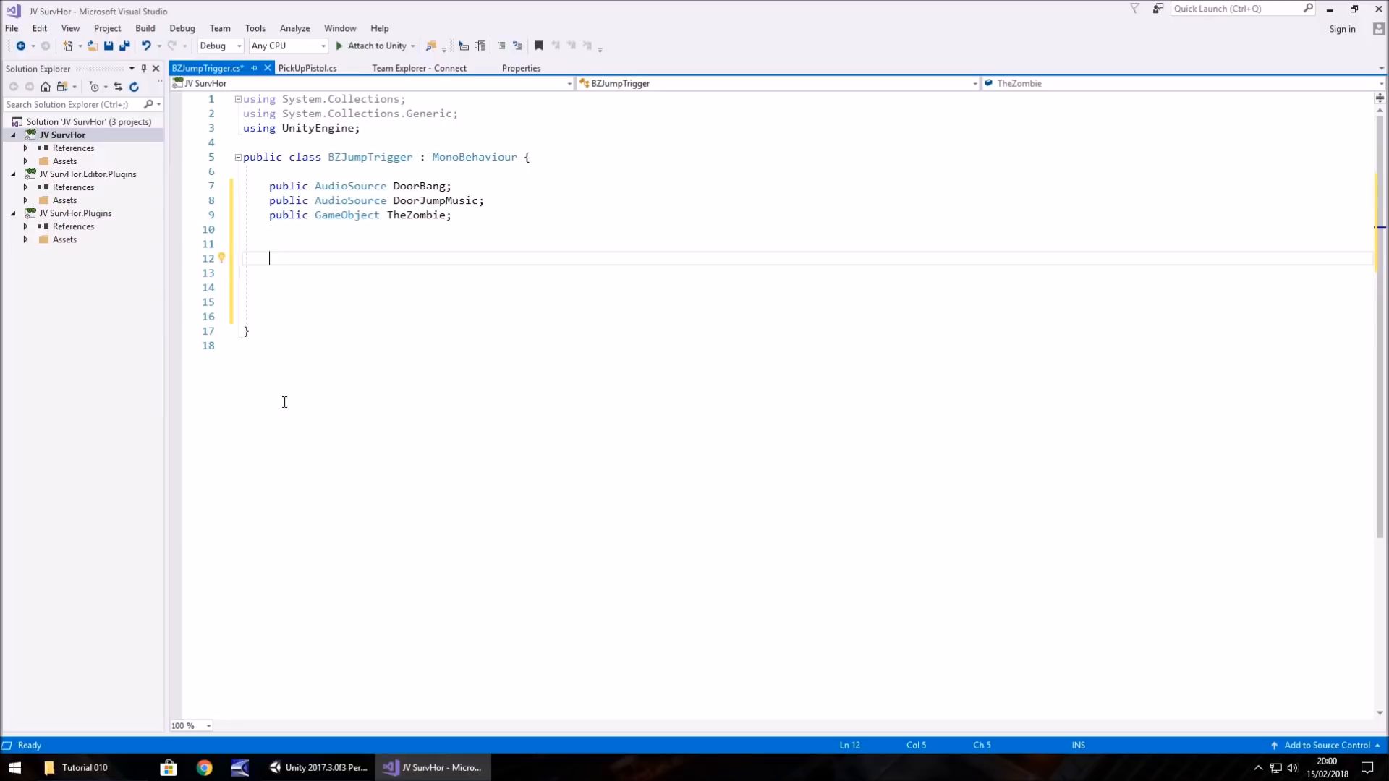
pyautogui.write('void Obn')
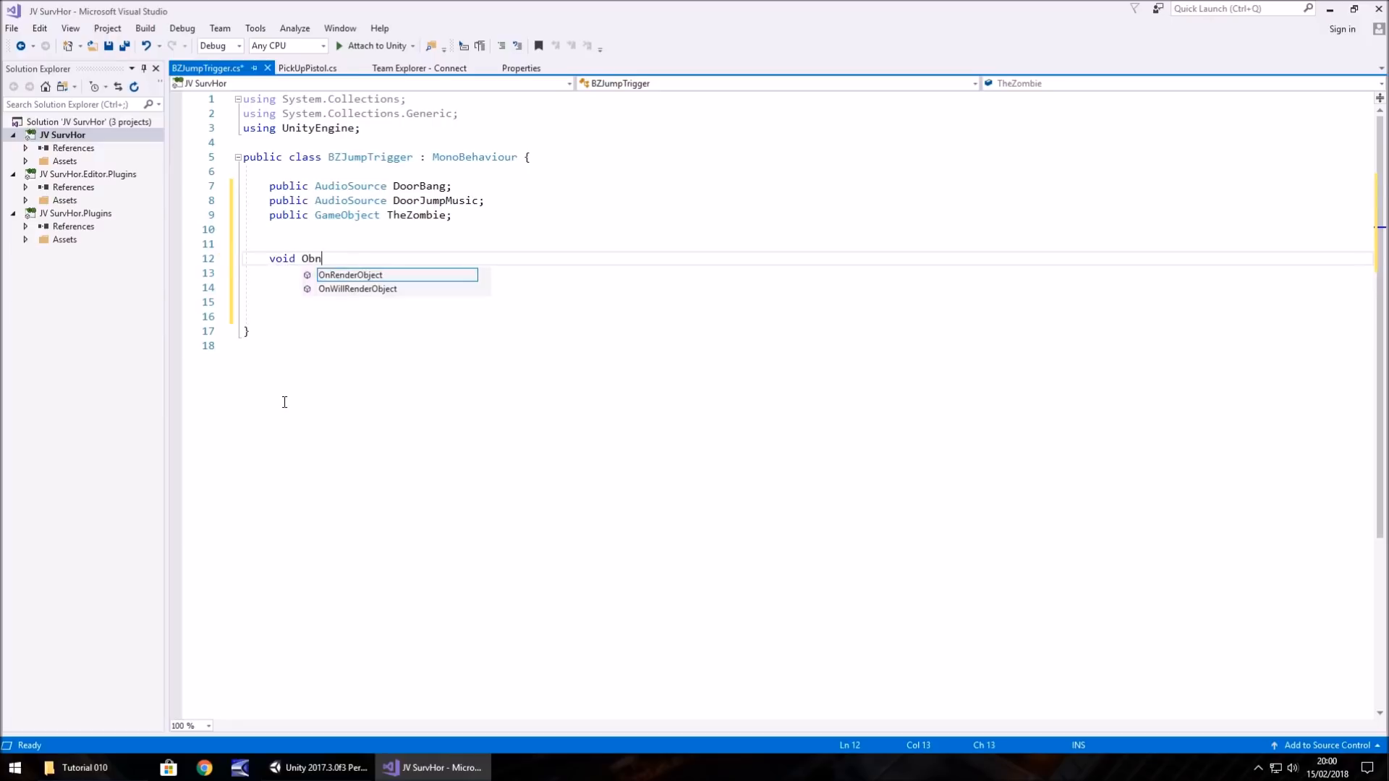
pyautogui.press('BackSpace')
pyautogui.press('BackSpace')
pyautogui.write('nTrigger')
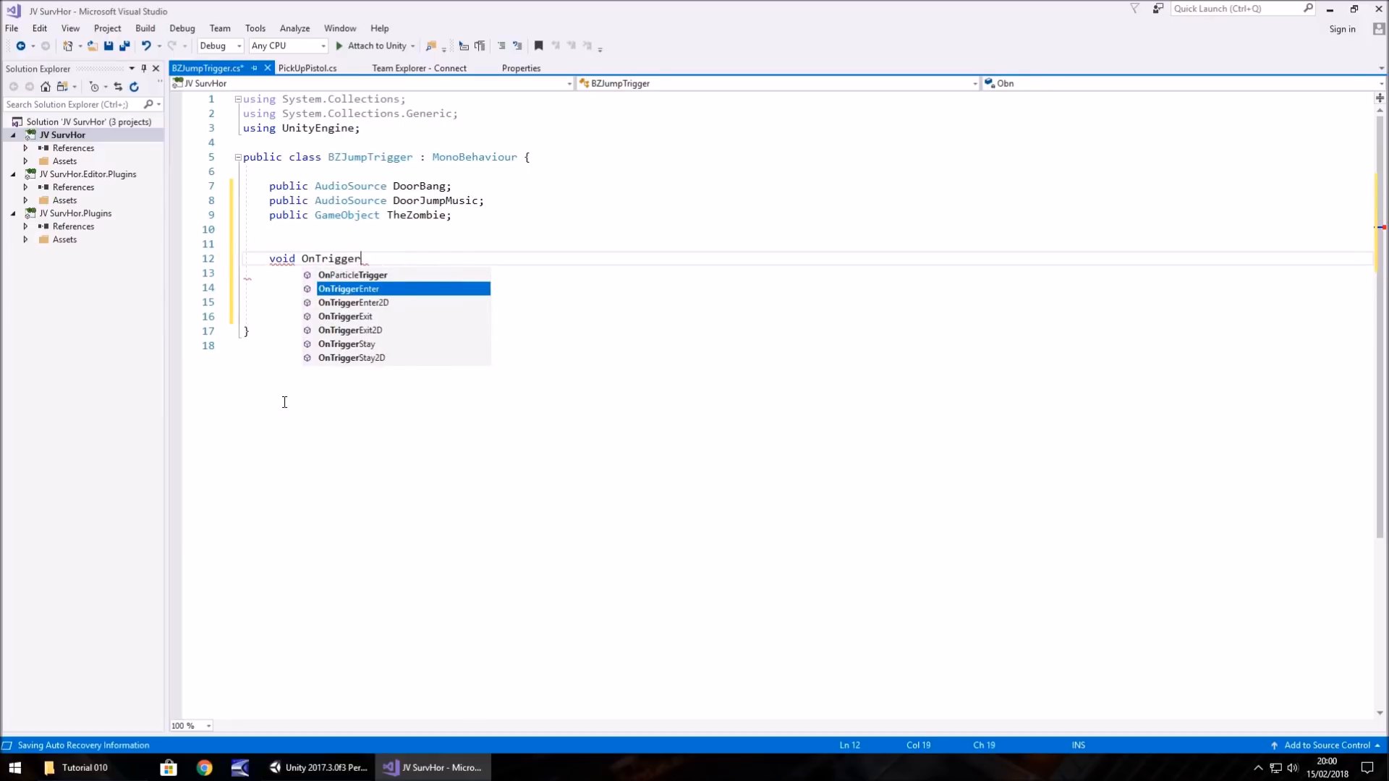
pyautogui.write('Enter')
pyautogui.press('Tab')
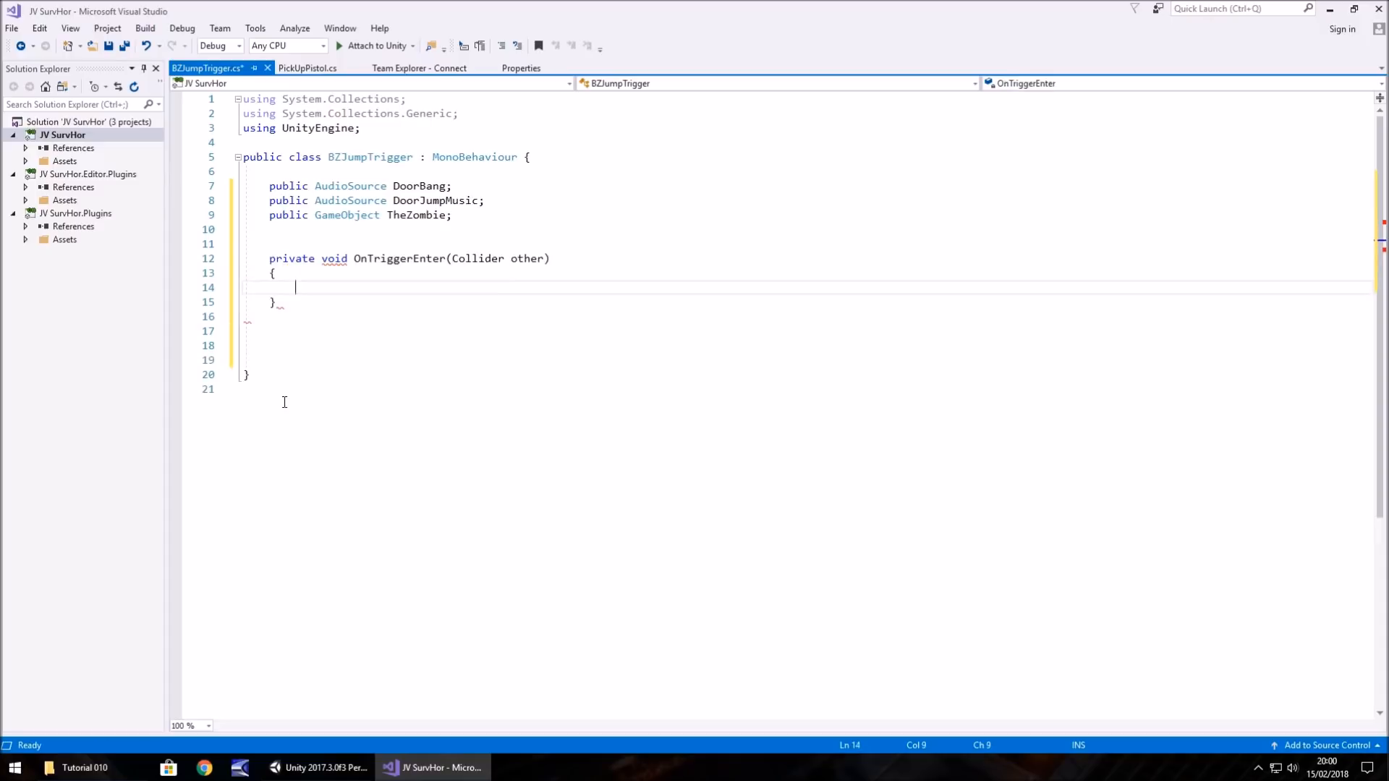
# Step: Remove the private modifier and the Collider other parameter from the OnTriggerEnter method
pyautogui.moveTo(321, 259); pyautogui.dragTo(272, 262)
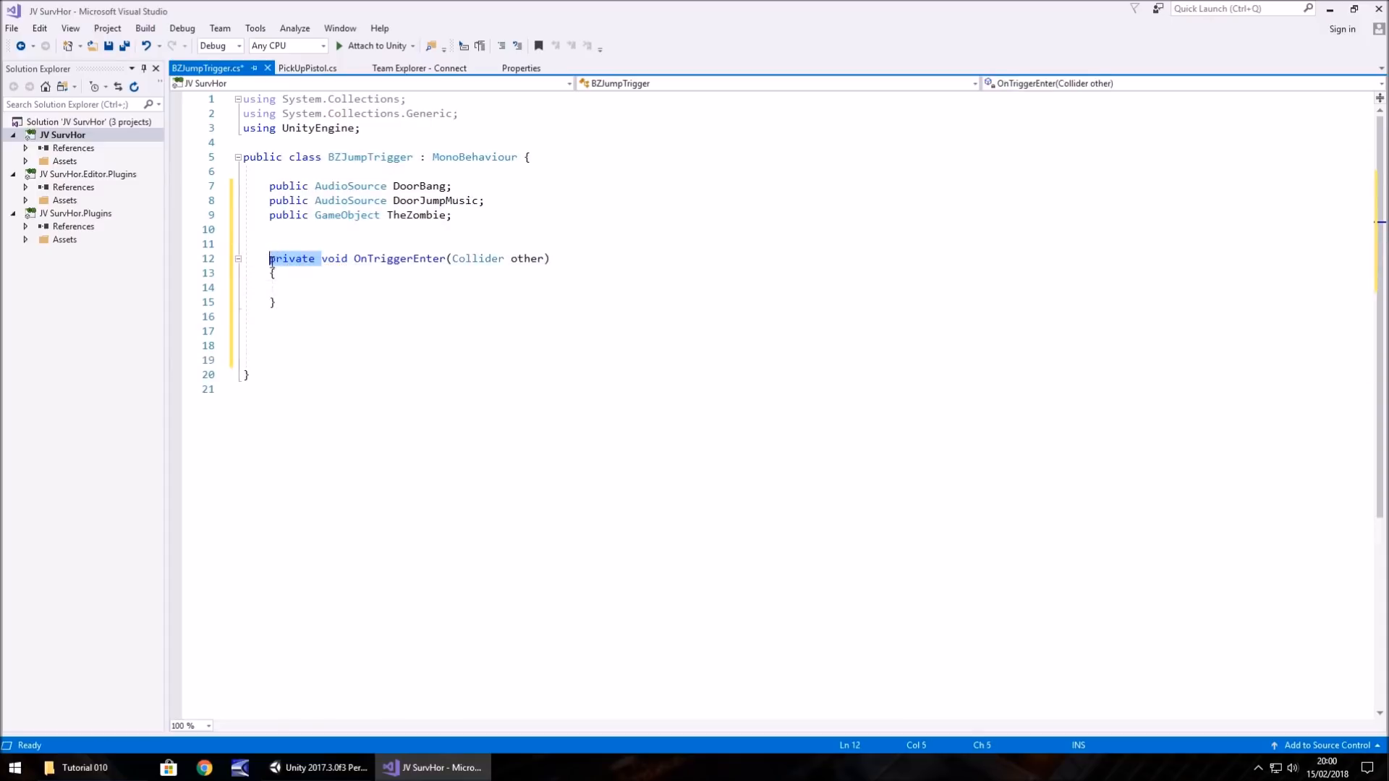
pyautogui.press('BackSpace')
pyautogui.click(493, 259)
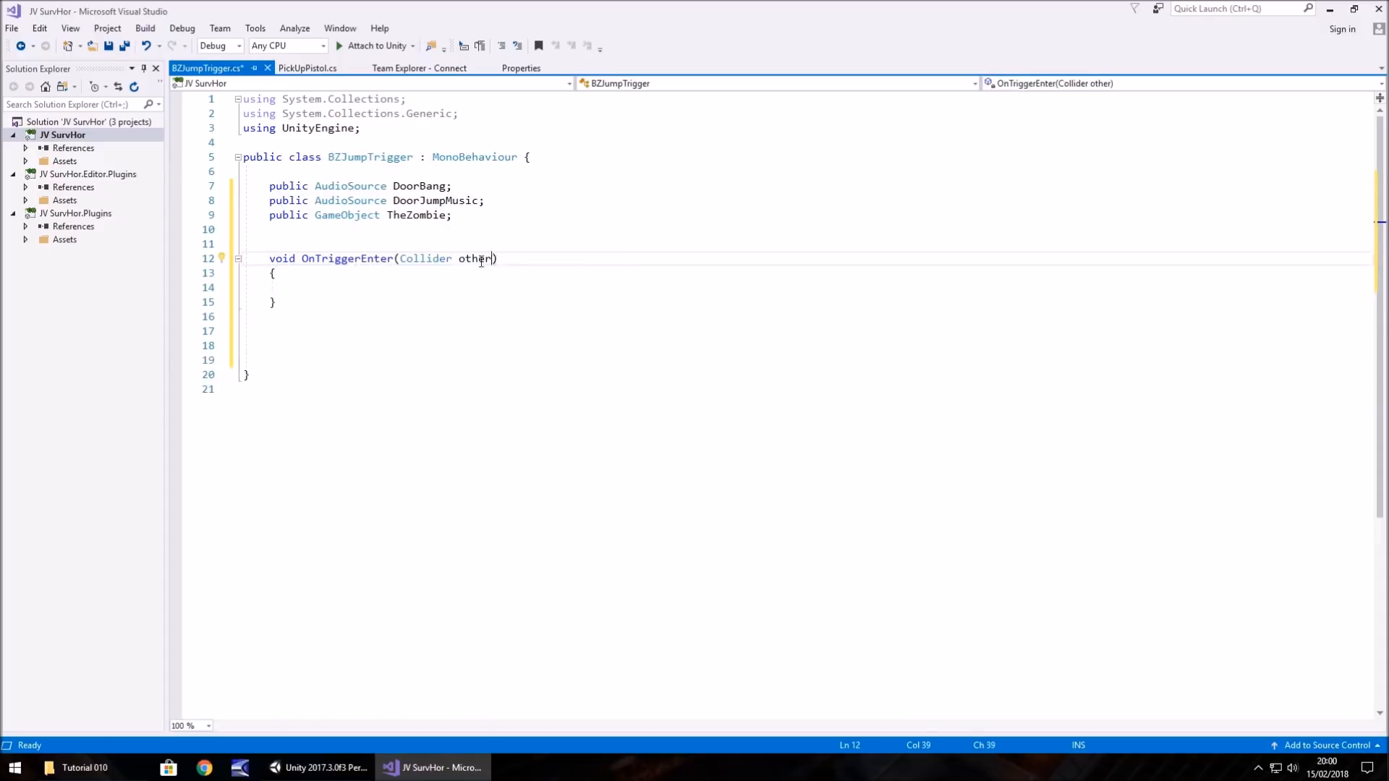
pyautogui.moveTo(495, 259); pyautogui.dragTo(400, 259)
pyautogui.press('BackSpace')
# Step: Disable the trigger's own collider inside OnTriggerEnter with GetComponent<BoxCollider>().enabled = false; and start a new line below it
pyautogui.click(363, 289)
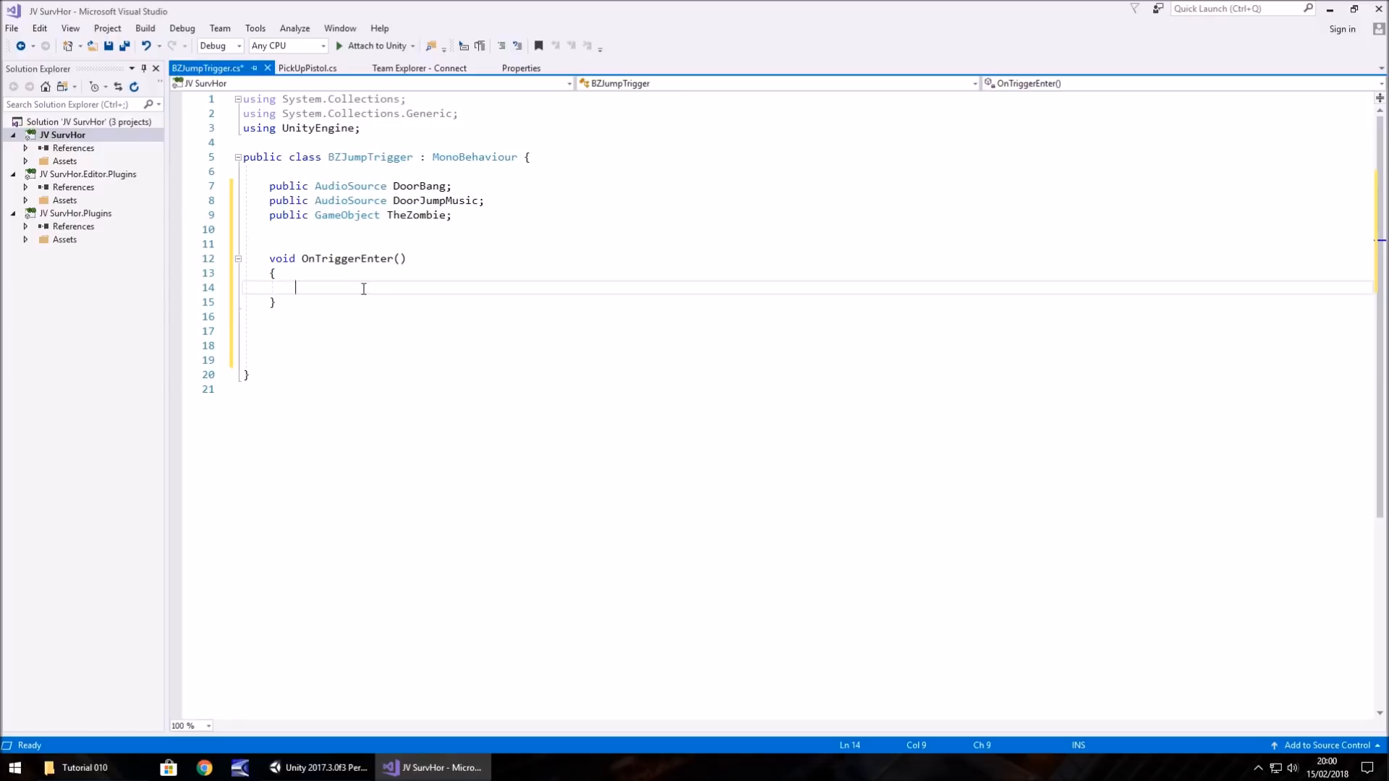
pyautogui.write('Get')
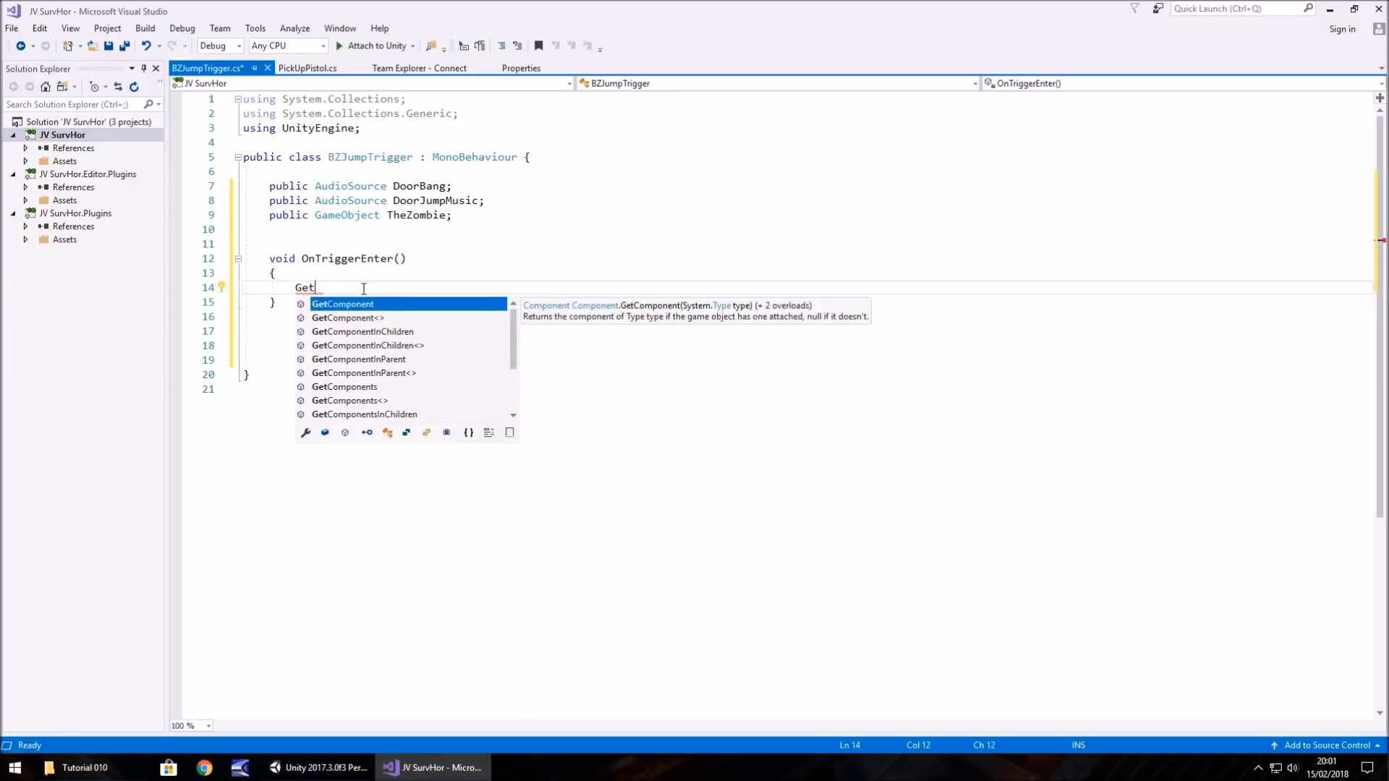
pyautogui.write('Comp')
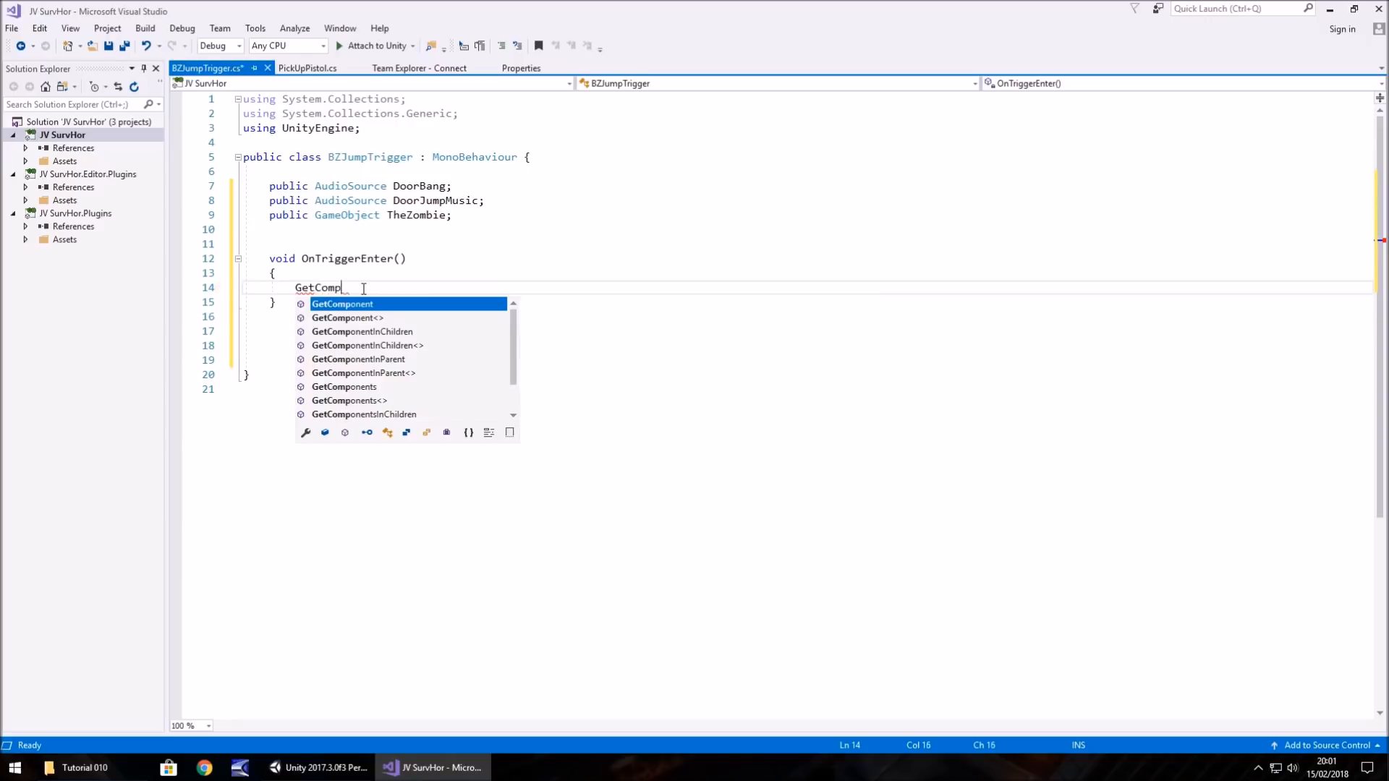
pyautogui.write('onent<')
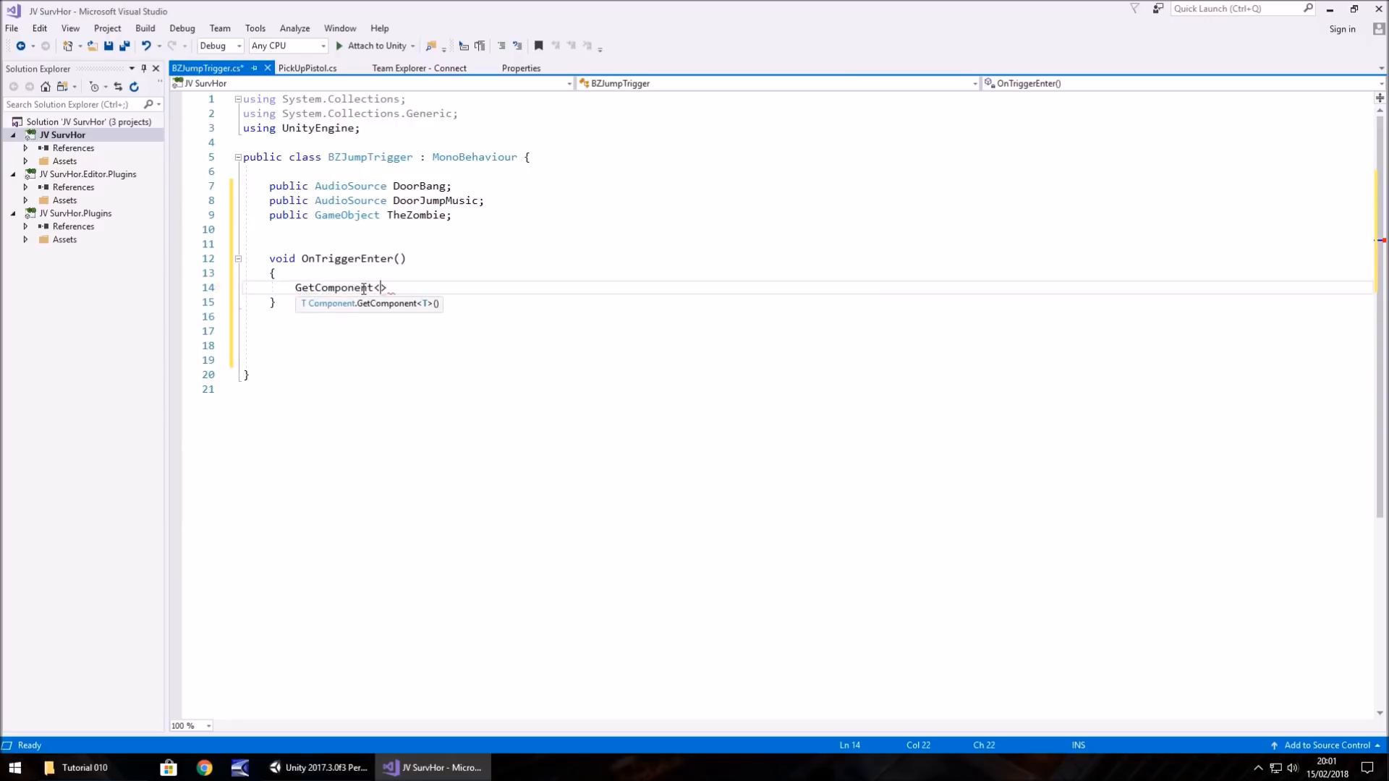
pyautogui.write('BoxCollide')
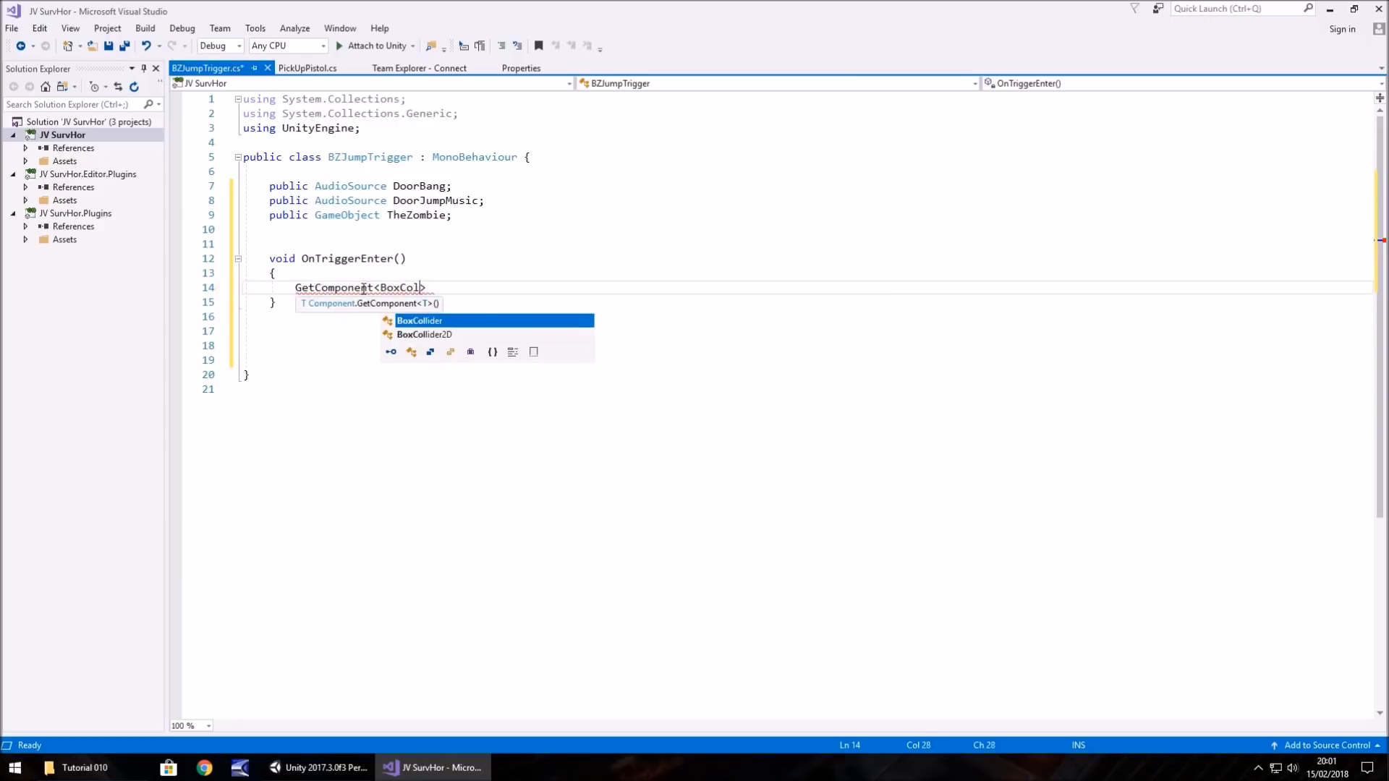
pyautogui.write('r>')
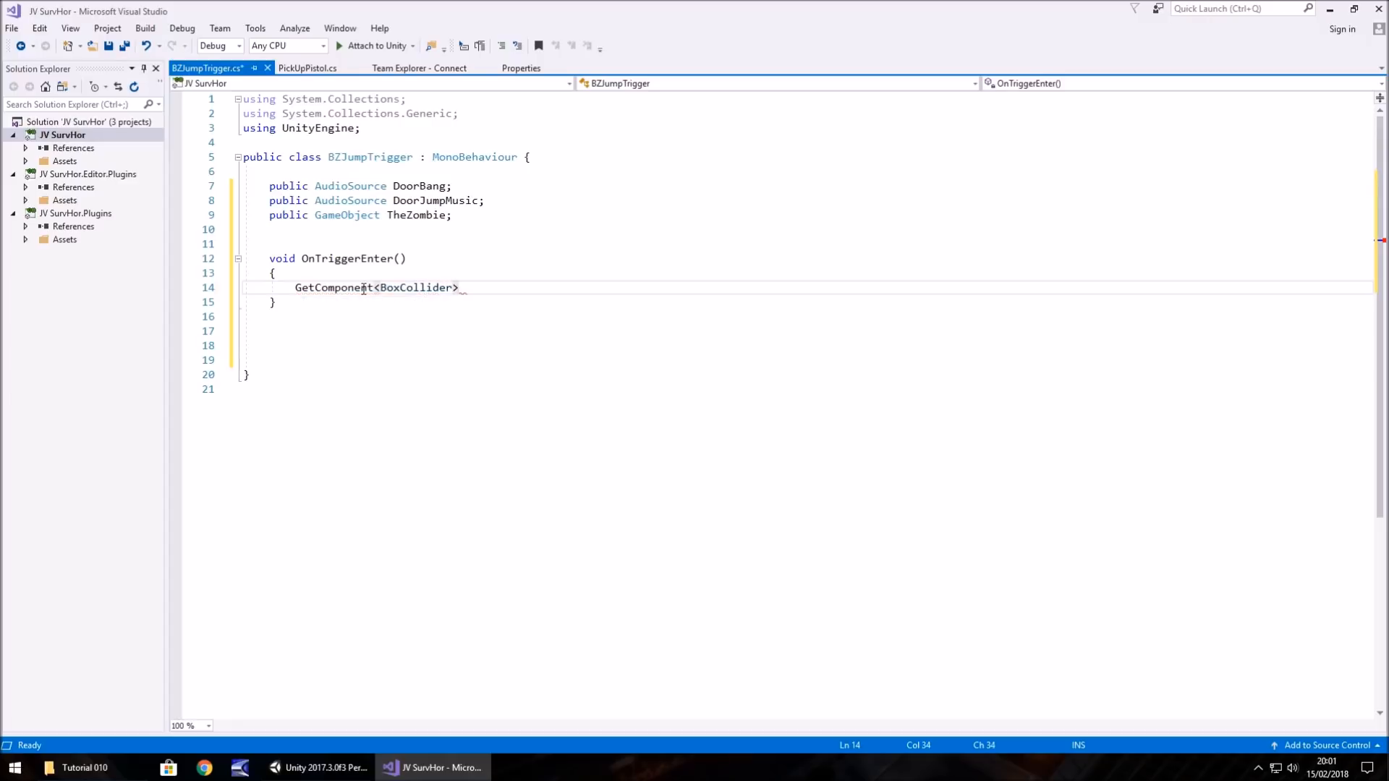
pyautogui.write('().enab')
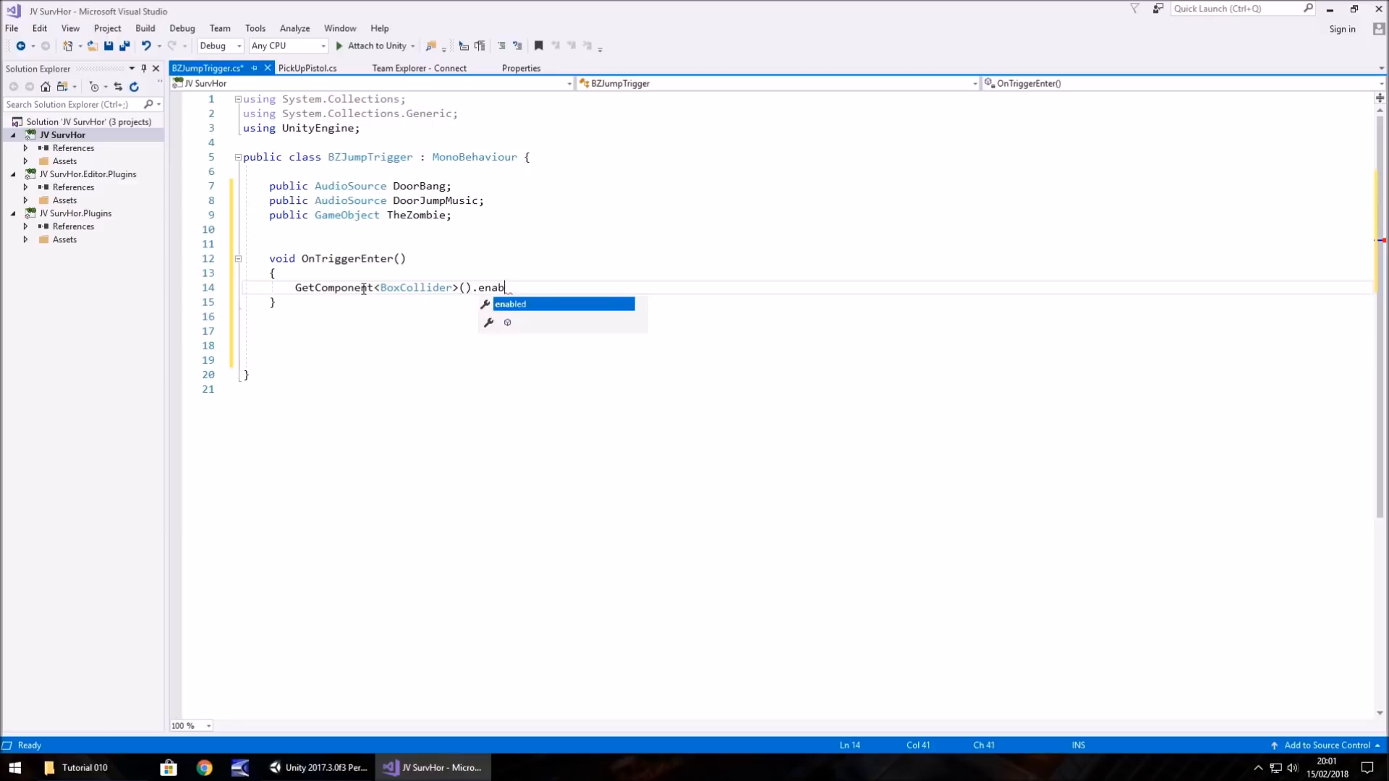
pyautogui.write('led = false')
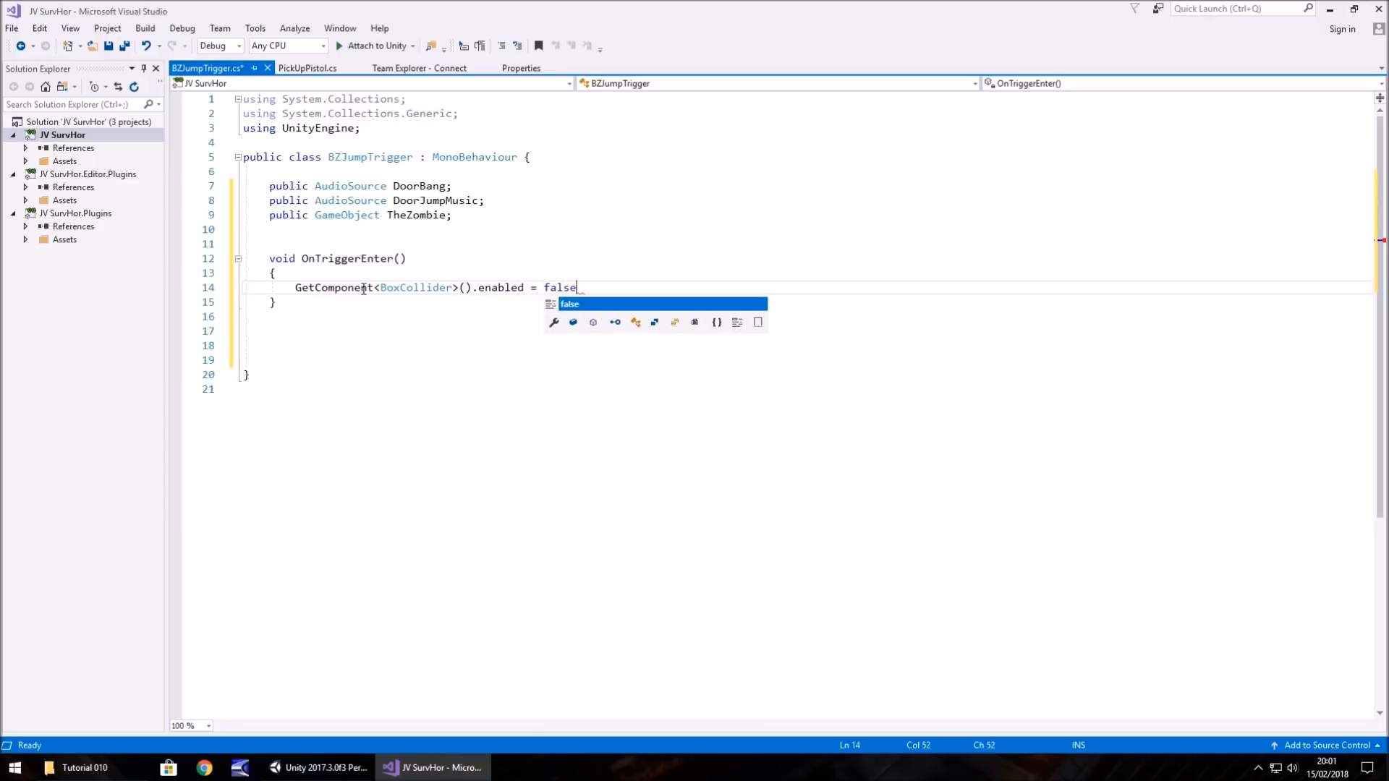
pyautogui.write(';')
pyautogui.press('Return')
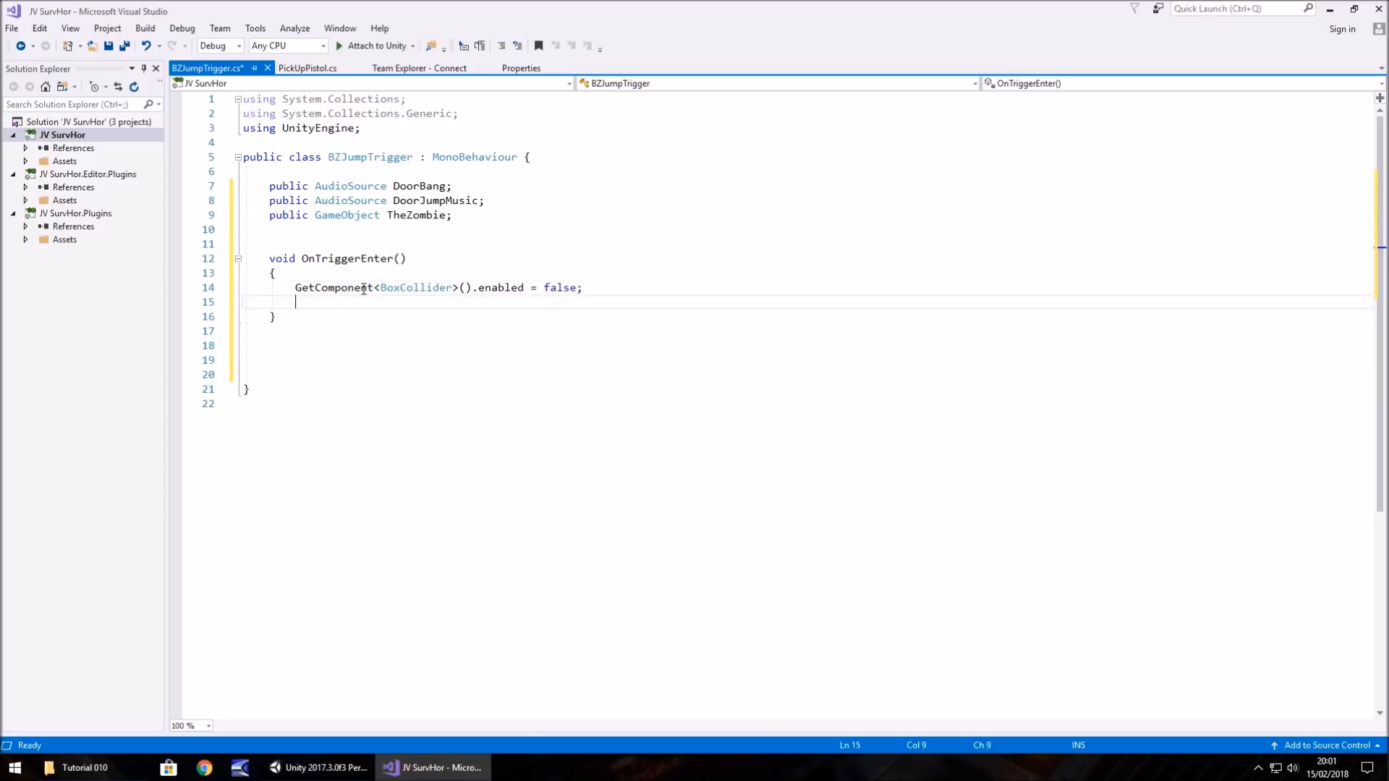
# Step: Declare a public GameObject variable named TheDoor below the TheZombie declaration
pyautogui.click(481, 217)
pyautogui.press('Return')
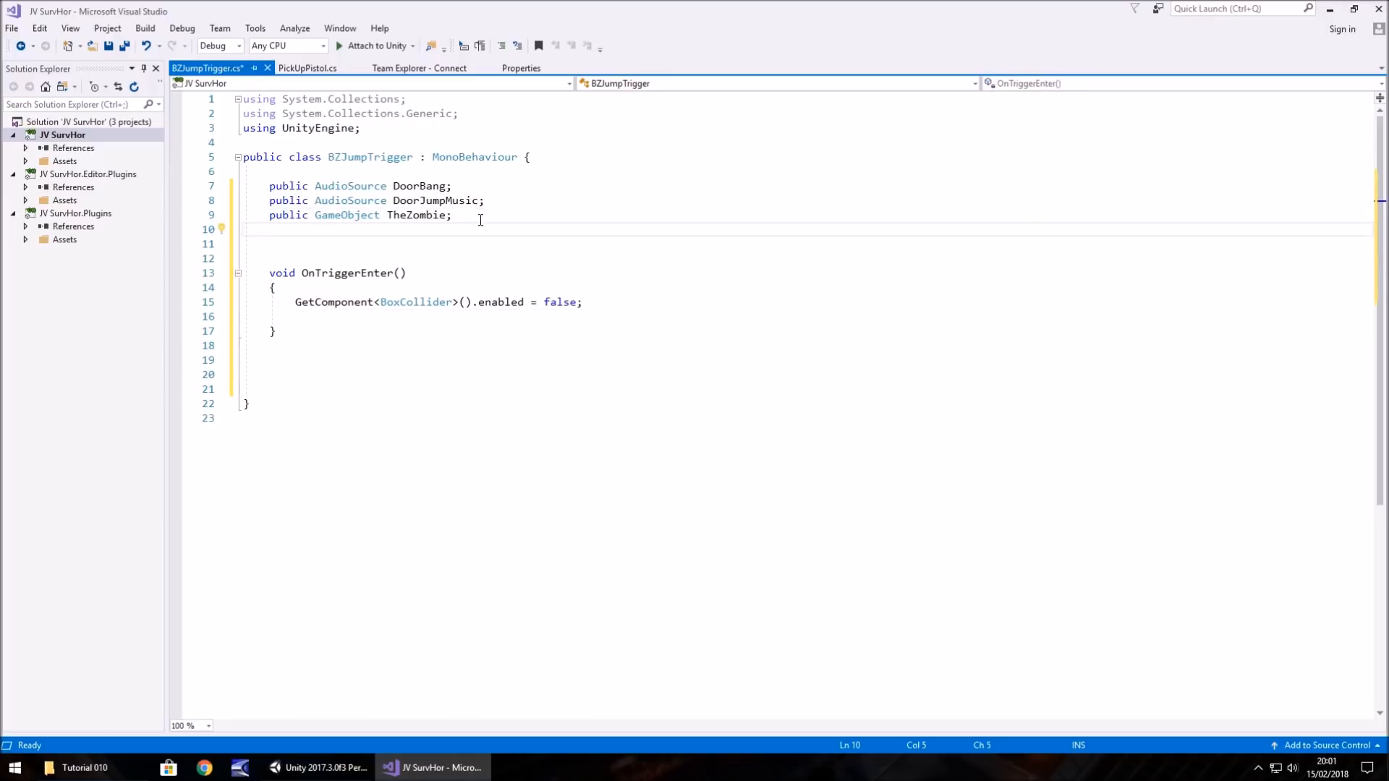
pyautogui.write('public G')
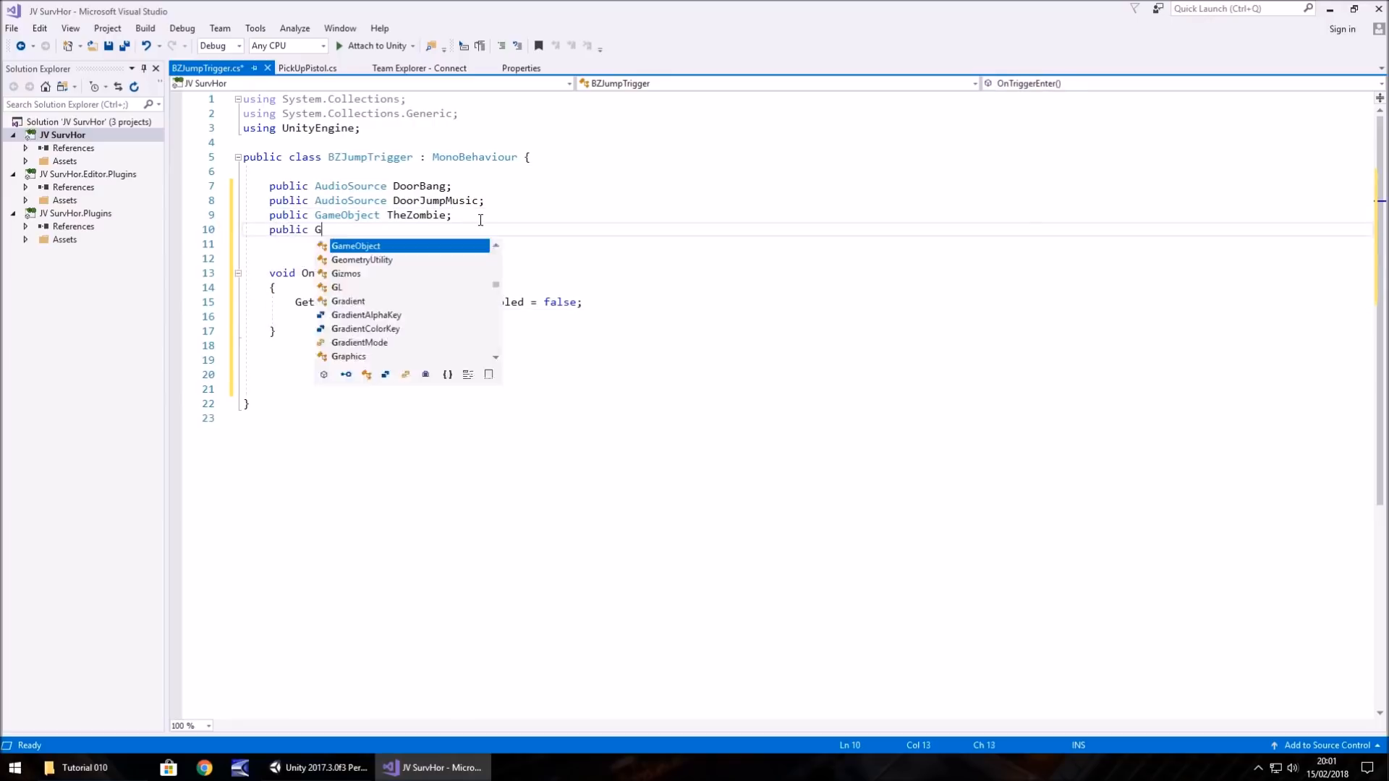
pyautogui.write('ameO')
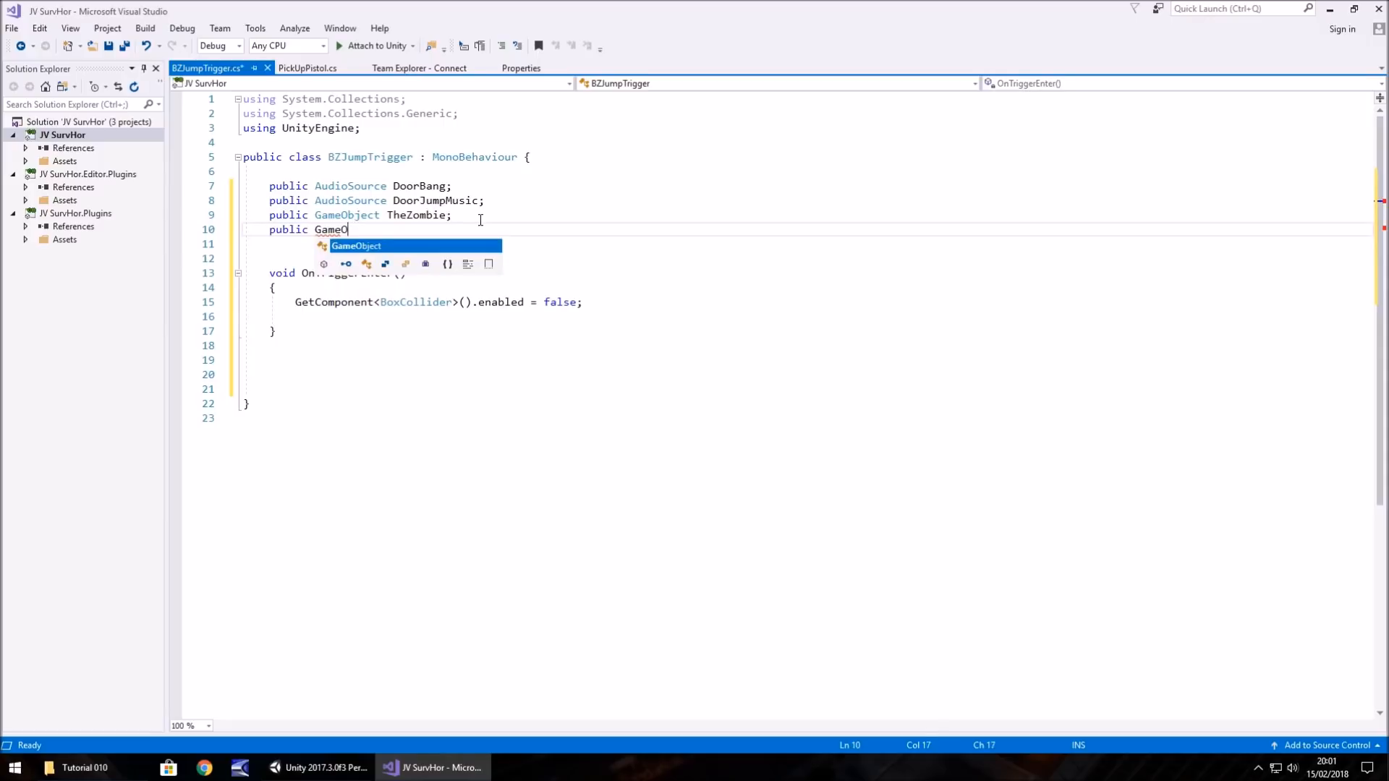
pyautogui.write('bject Th')
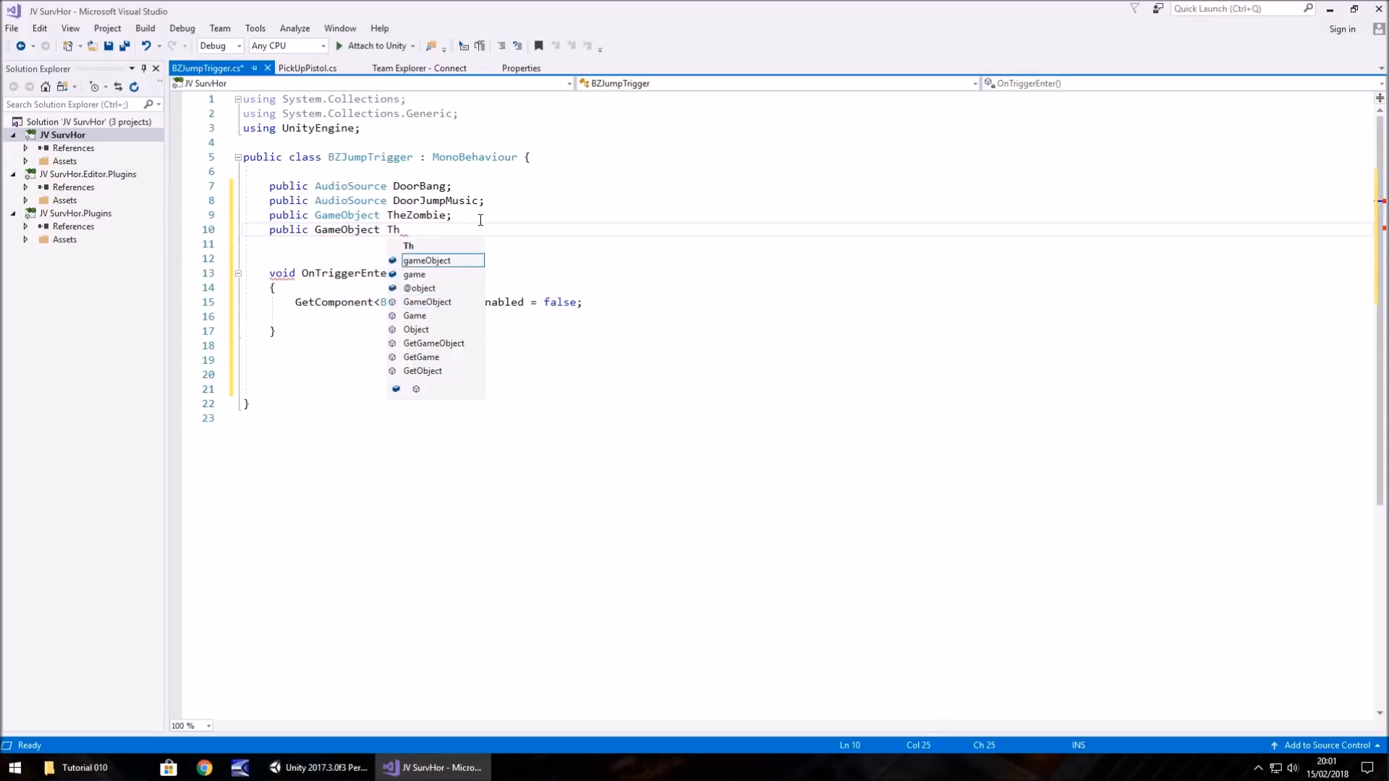
pyautogui.write('eDoor;')
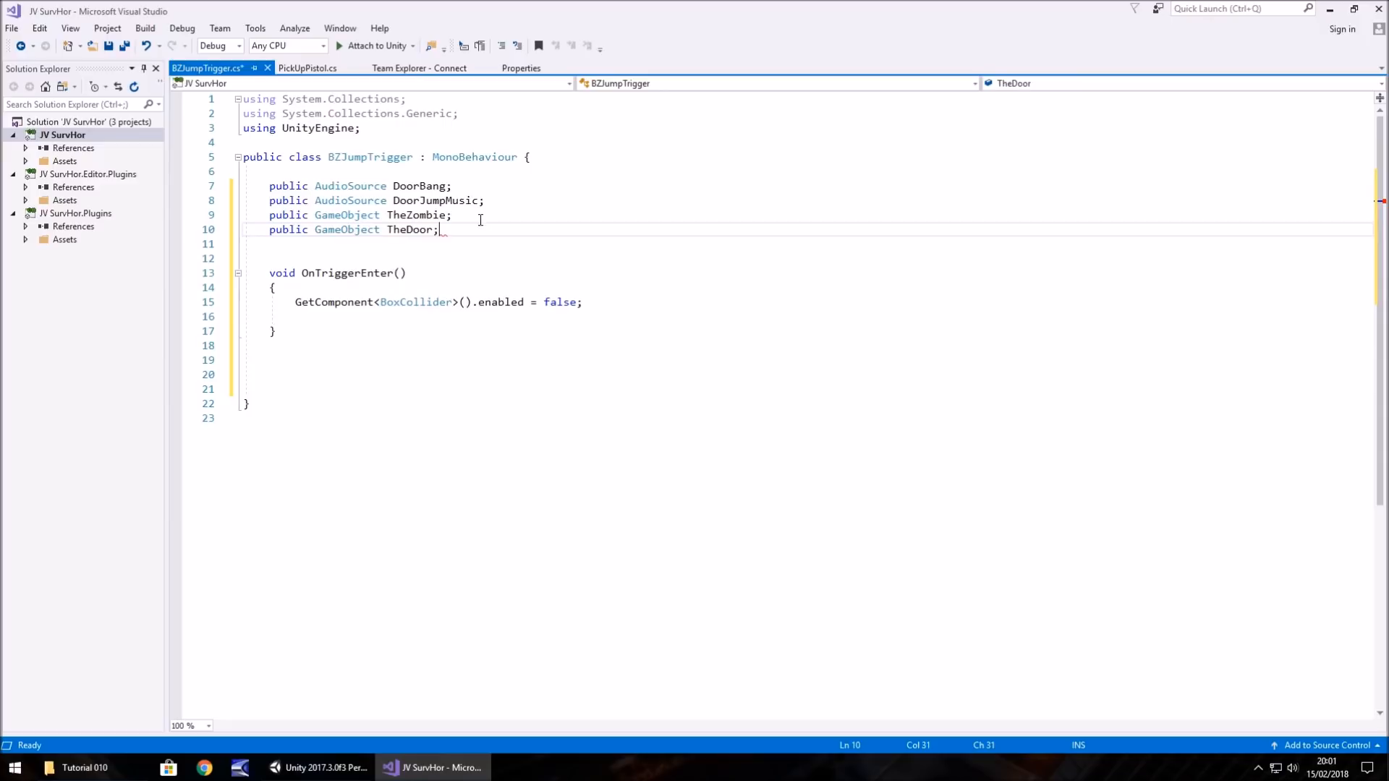
# Step: Below the BoxCollider line, write a call to Play with empty quotes on TheDoor's Animation component
pyautogui.click(383, 314)
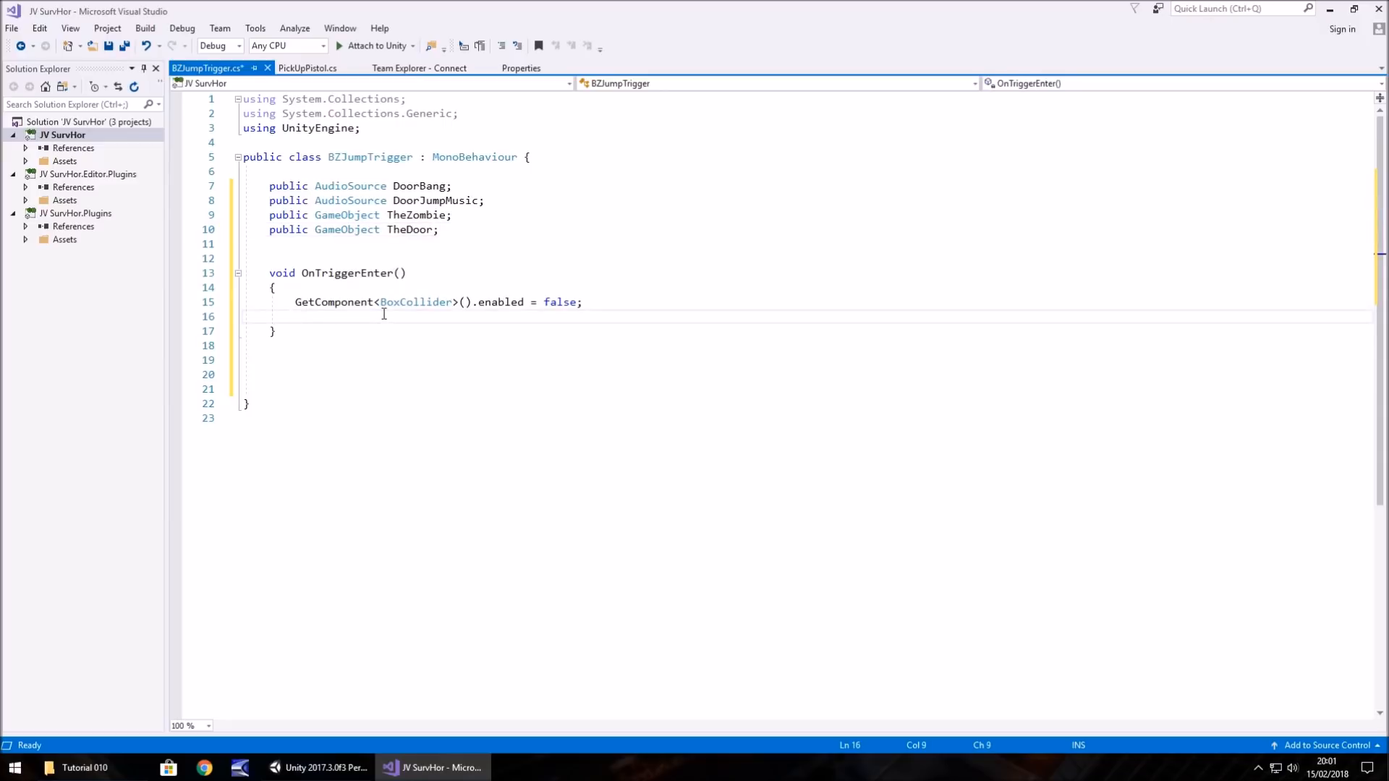
pyautogui.write('TheDoor.')
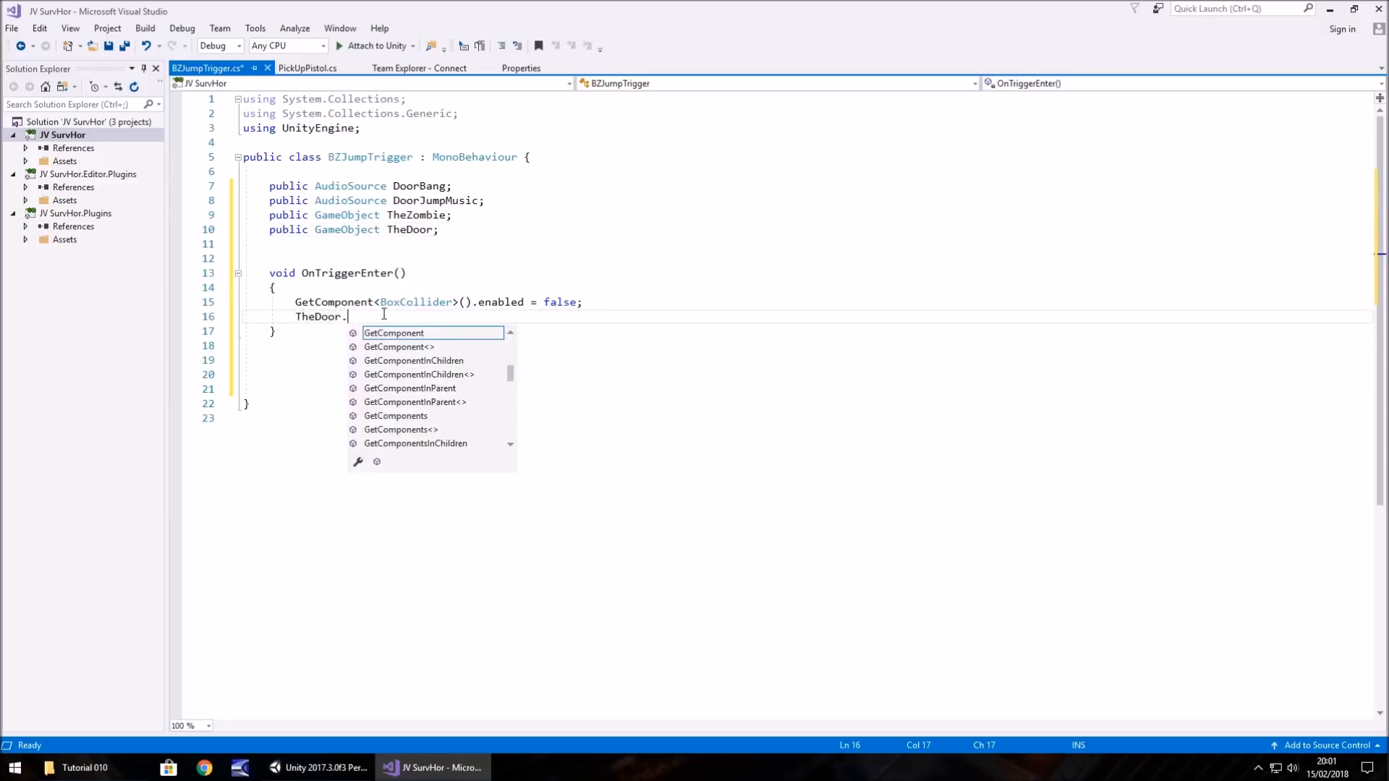
pyautogui.write('GetCompon')
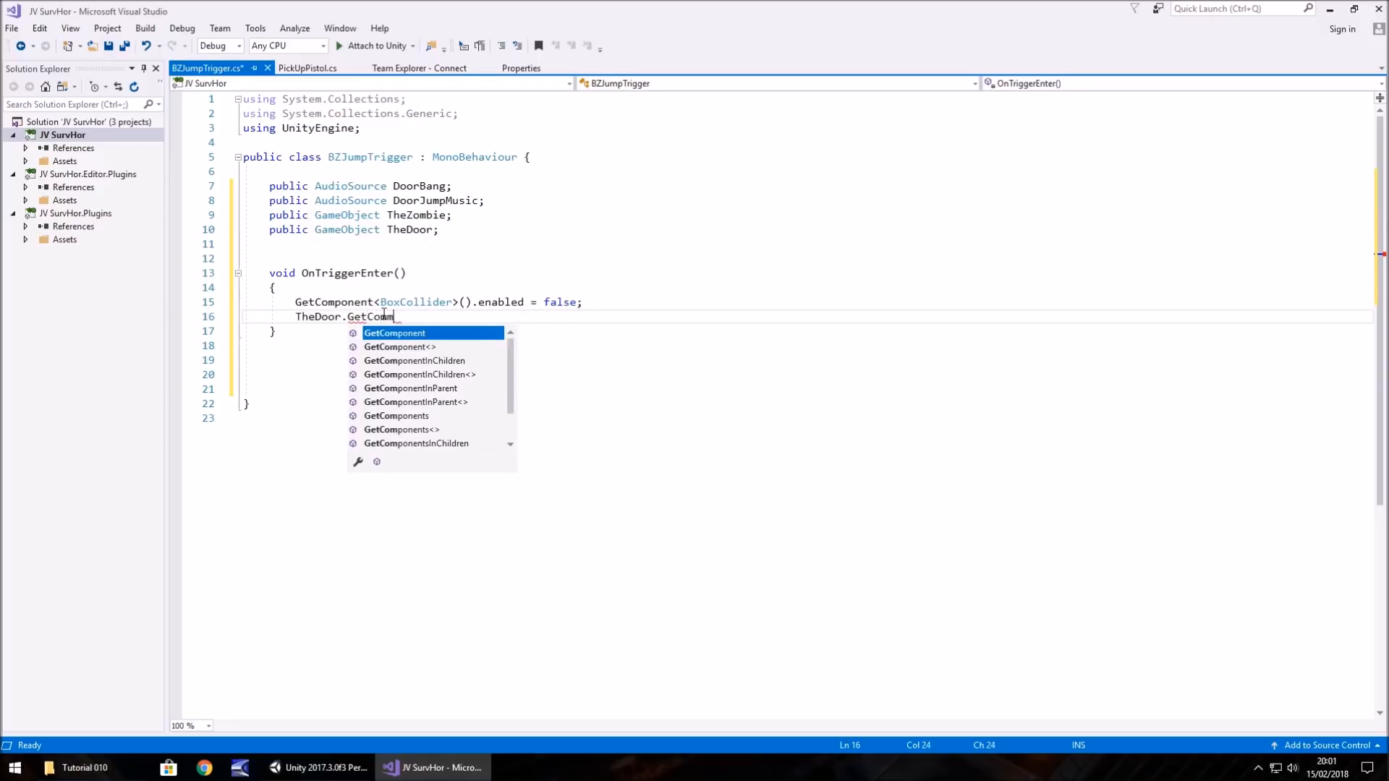
pyautogui.write('ent<')
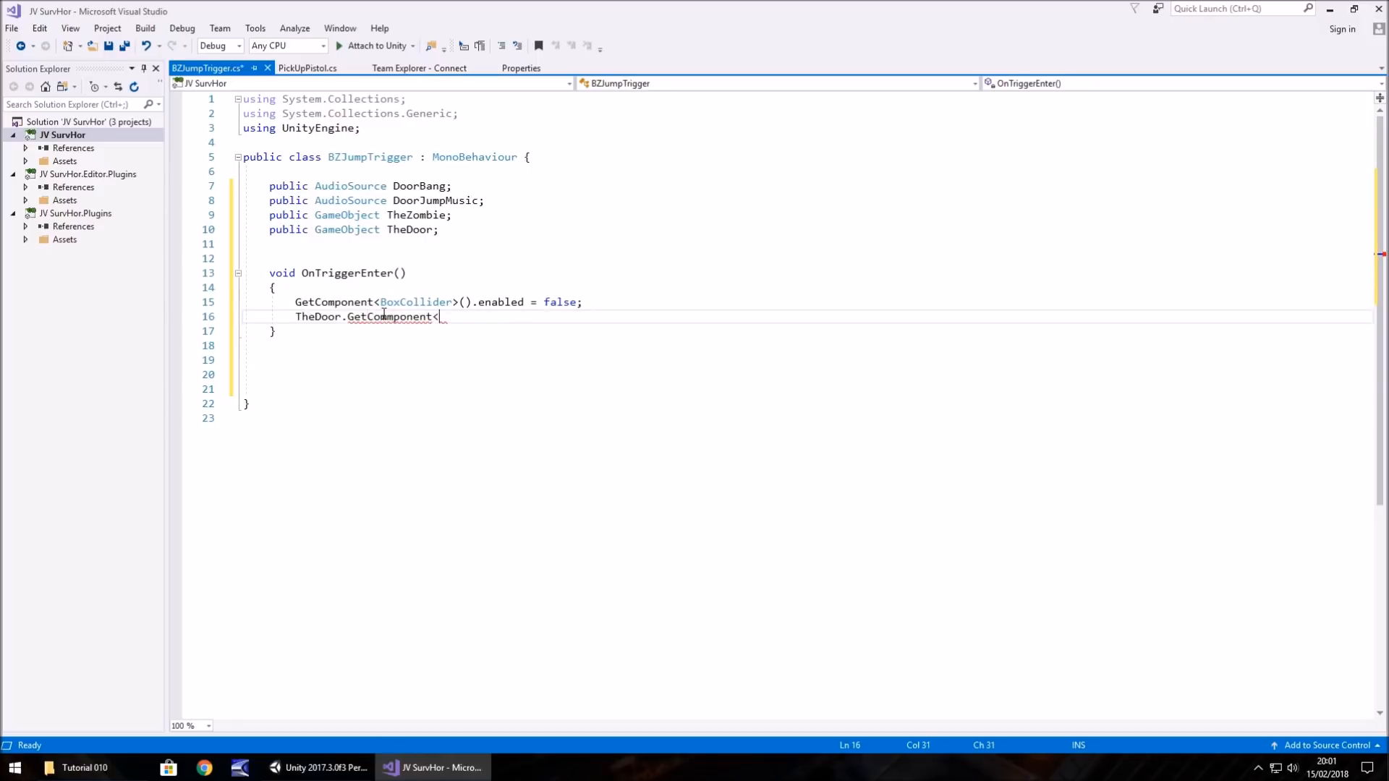
pyautogui.write('Anim')
pyautogui.write('atio')
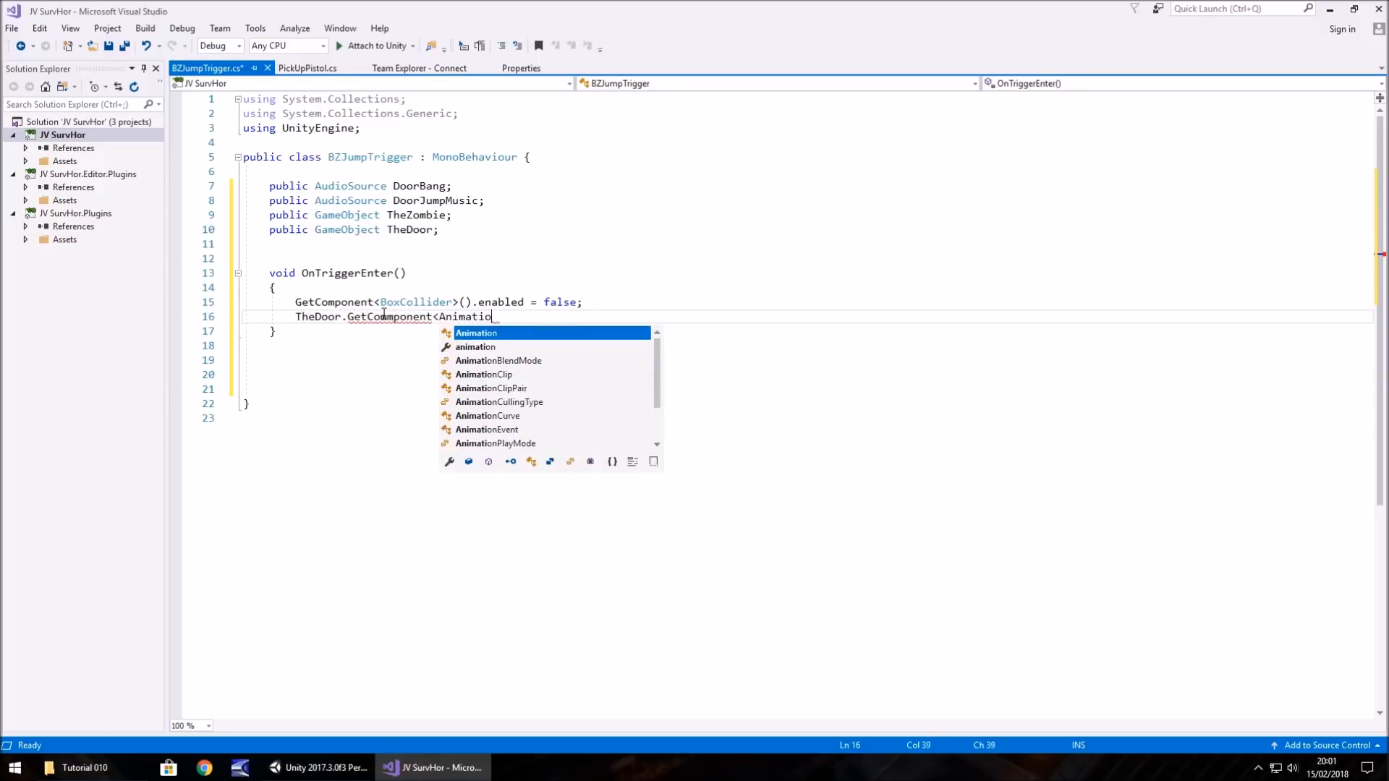
pyautogui.write('n>()')
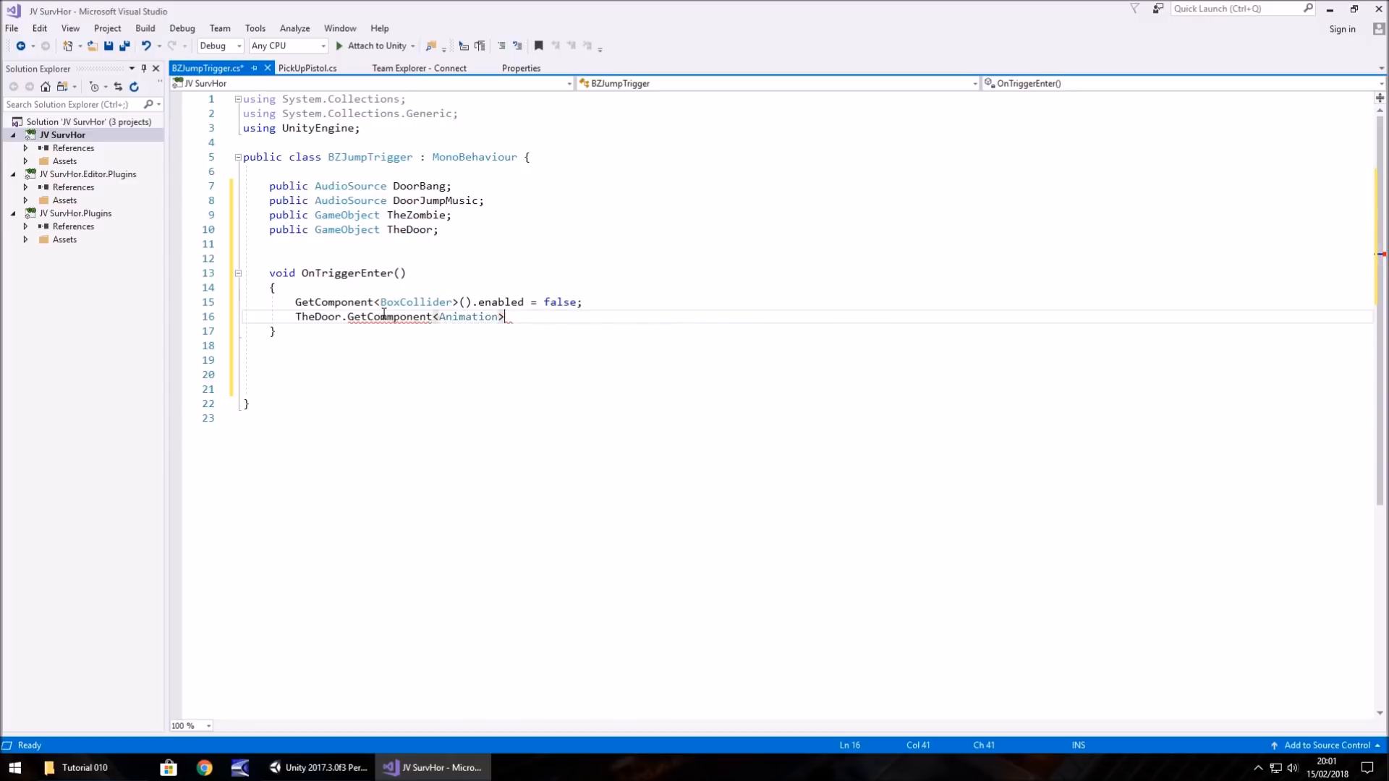
pyautogui.write('.Play("')
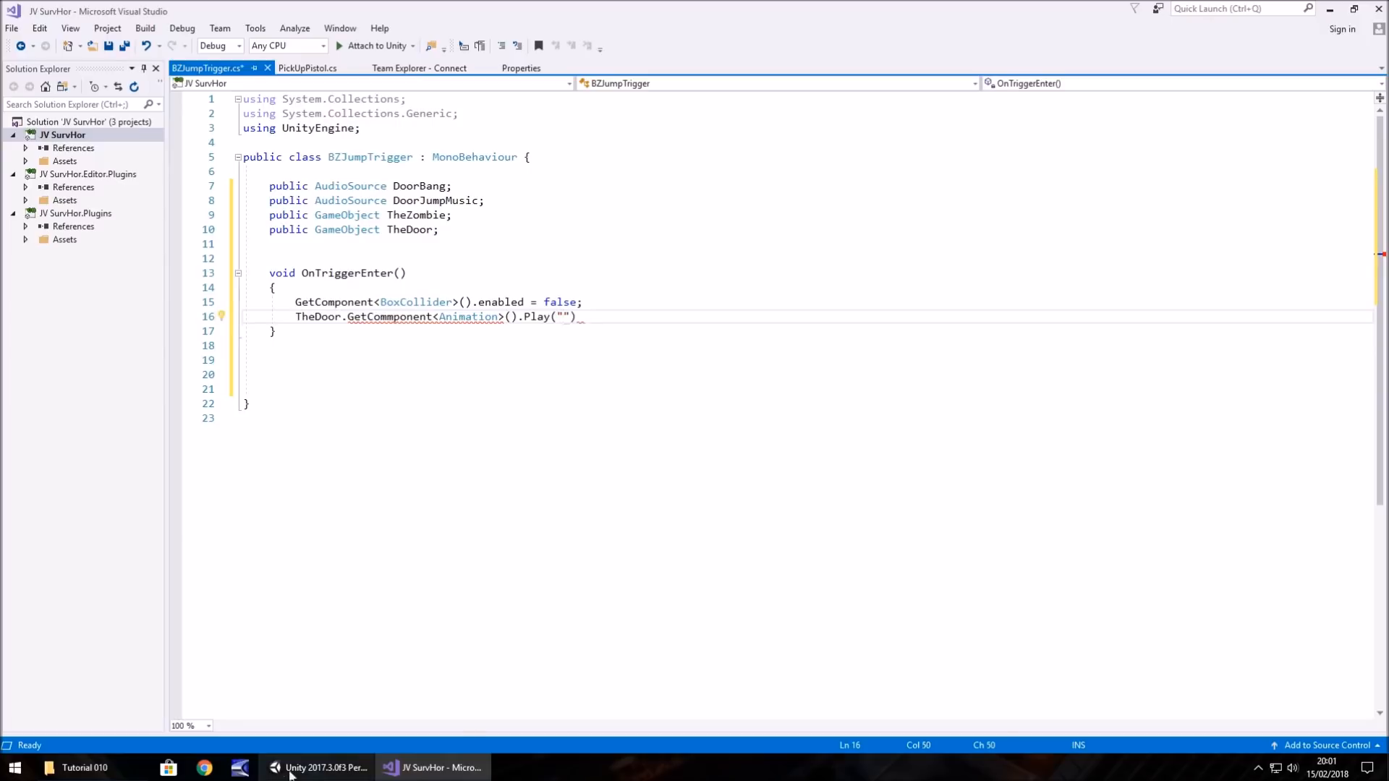
# Step: Check Door1's animation name in Unity, return to Visual Studio and complete the Play call with "JumpDoorAnim" and a semicolon
pyautogui.click(318, 768)
pyautogui.click(33, 188)
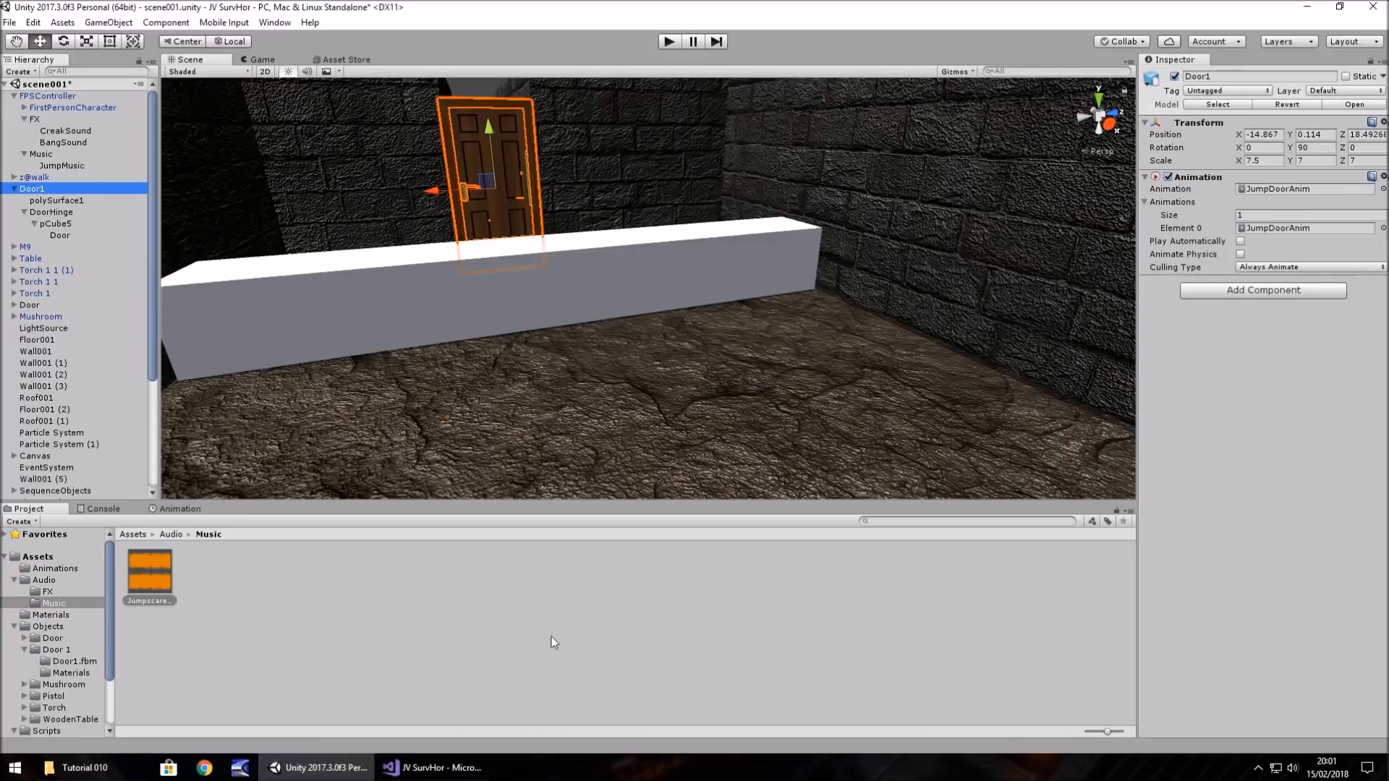
pyautogui.click(433, 768)
pyautogui.write('JumpDoorA')
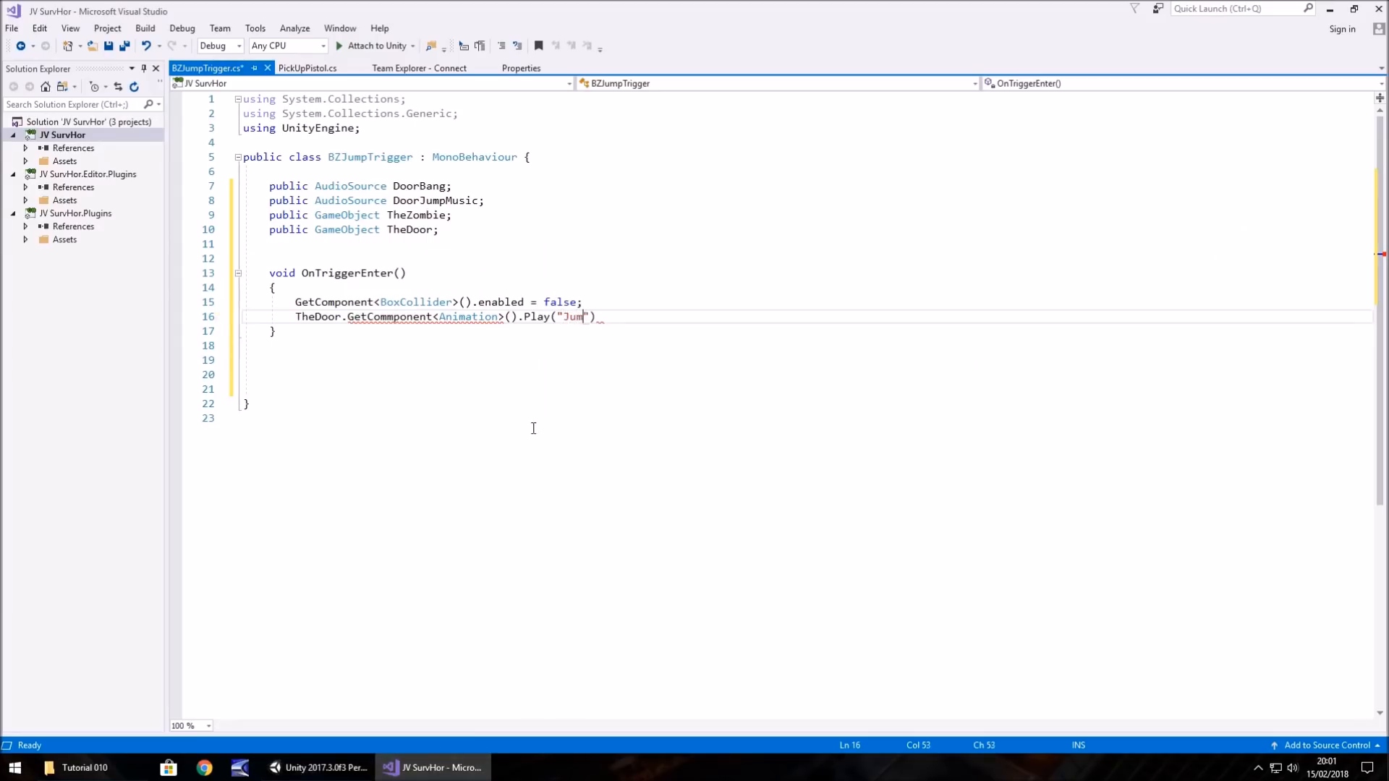
pyautogui.write('nim");')
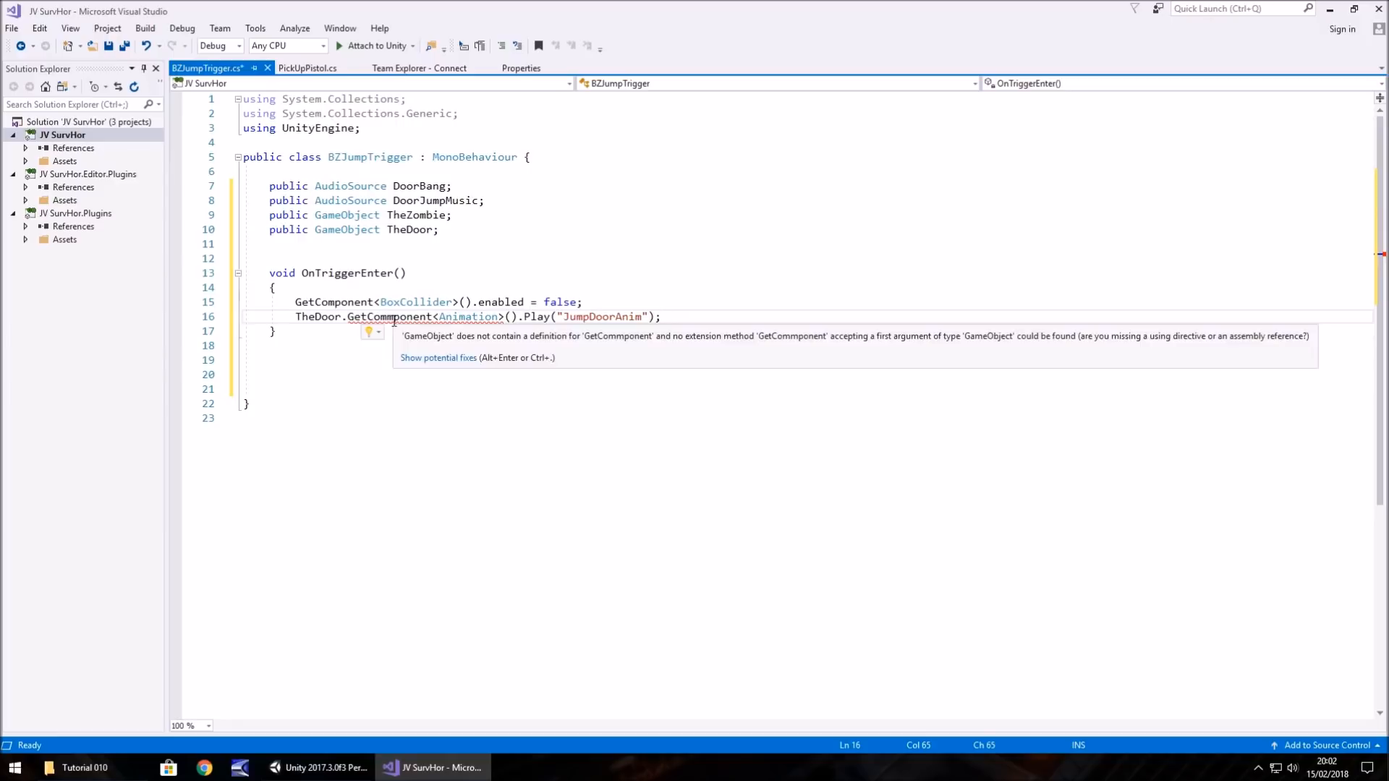
# Step: Correct the misspelled GetComponent in the TheDoor statement and add a new line below it
pyautogui.click(392, 319)
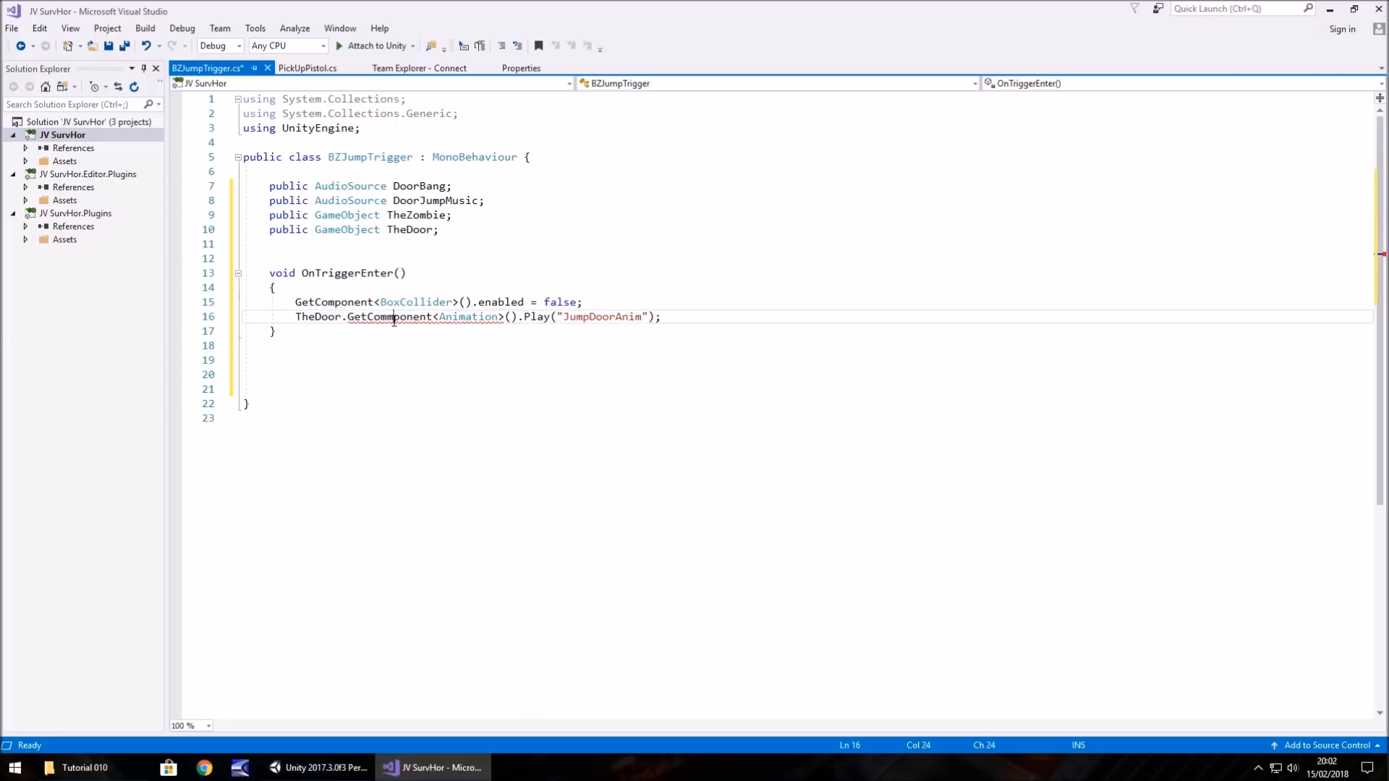
pyautogui.click(691, 318)
pyautogui.press('Return')
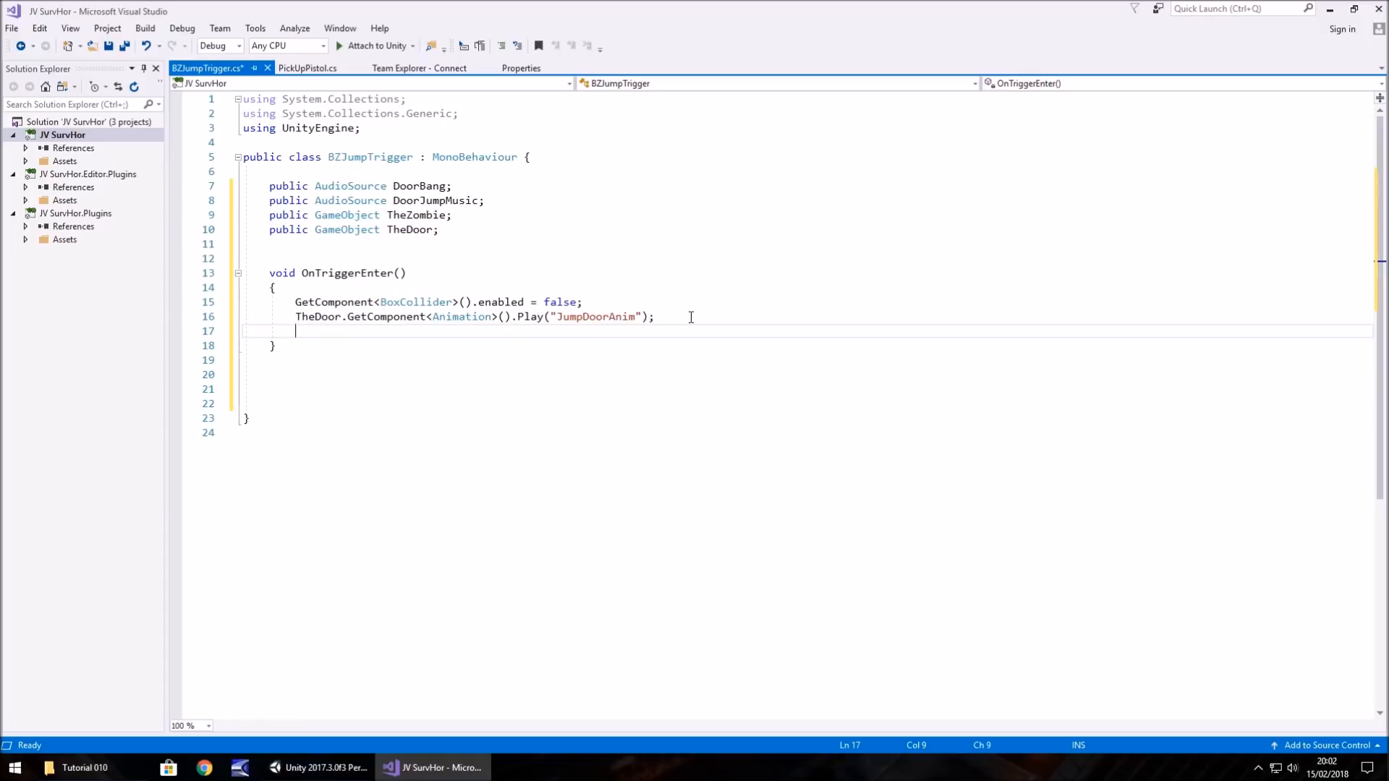
pyautogui.write('public')
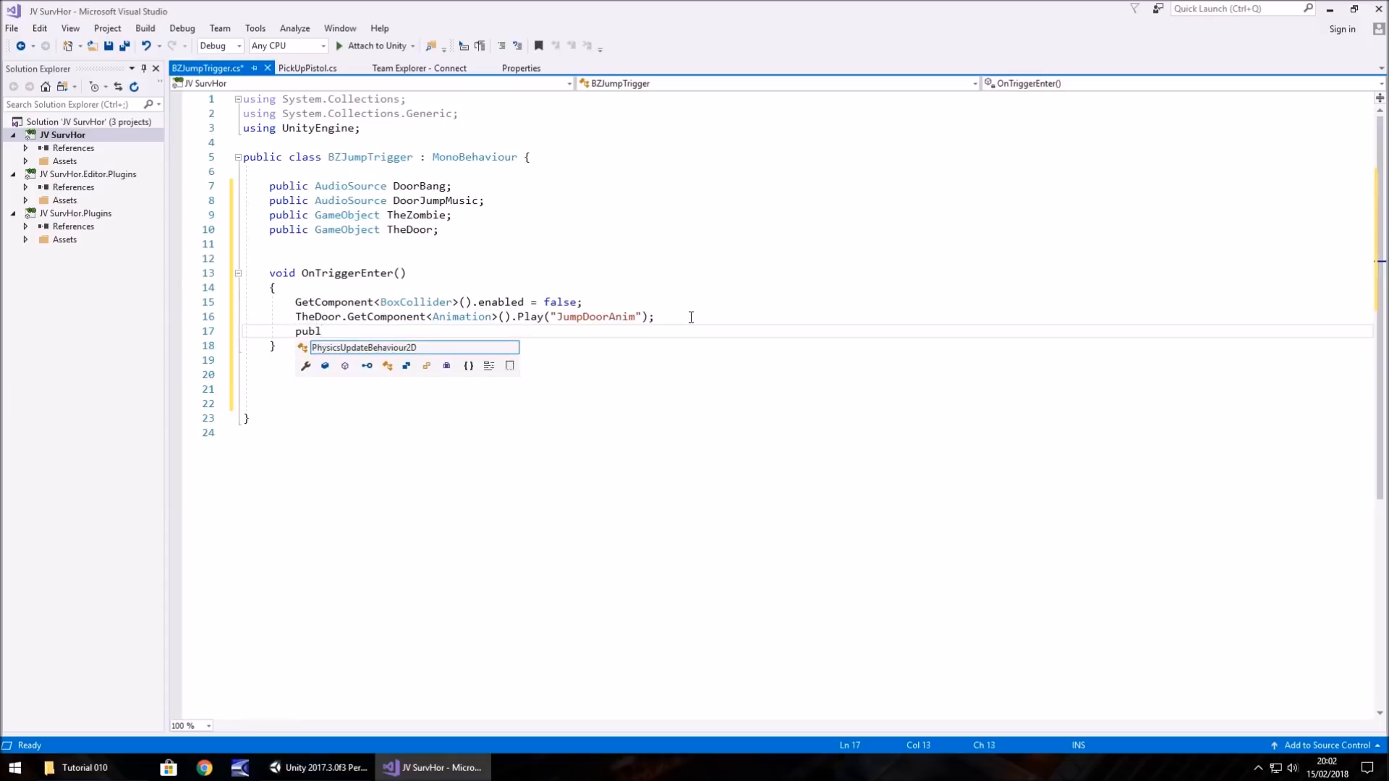
pyautogui.press('BackSpace')
pyautogui.press('BackSpace')
pyautogui.press('BackSpace')
pyautogui.press('BackSpace')
pyautogui.press('BackSpace')
pyautogui.press('BackSpace')
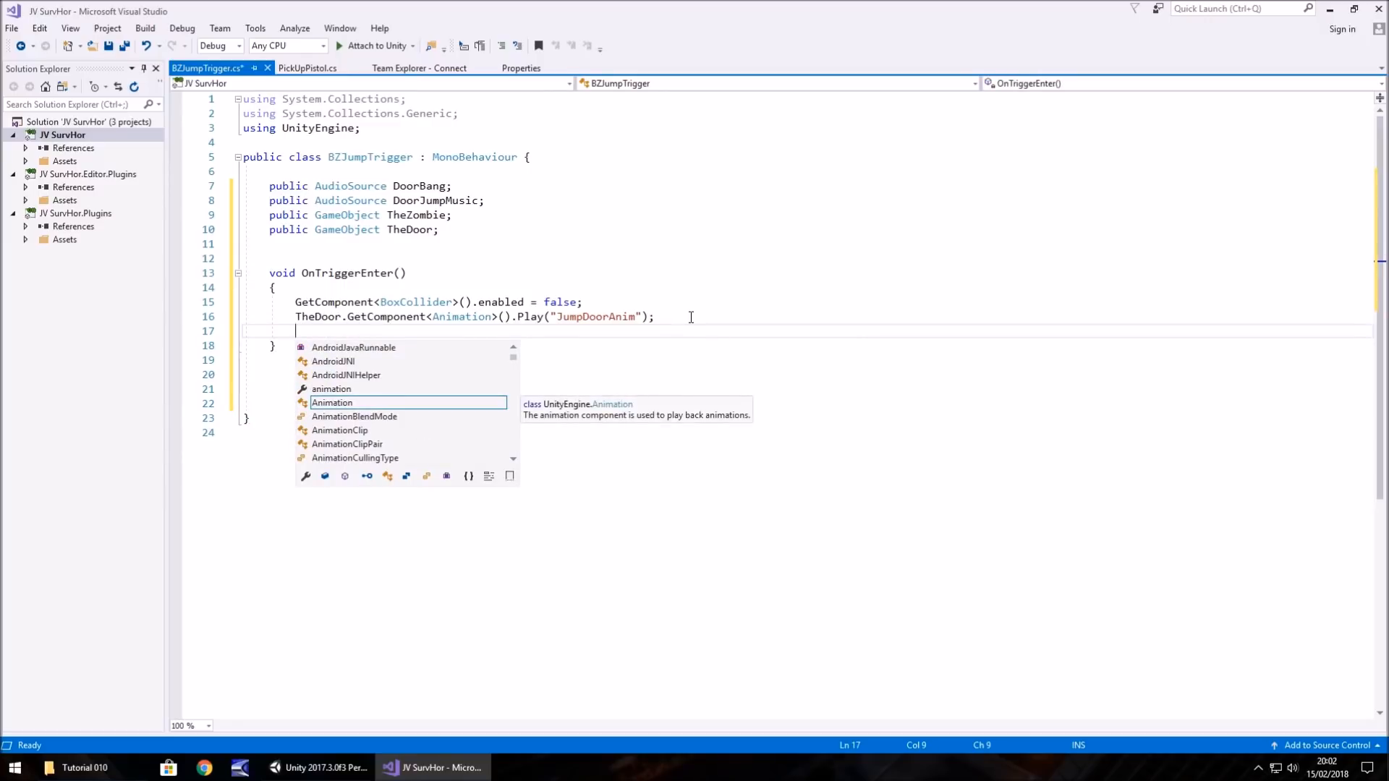
# Step: Add the statement DoorBang.Play(); below the door animation call
pyautogui.write('DoorB')
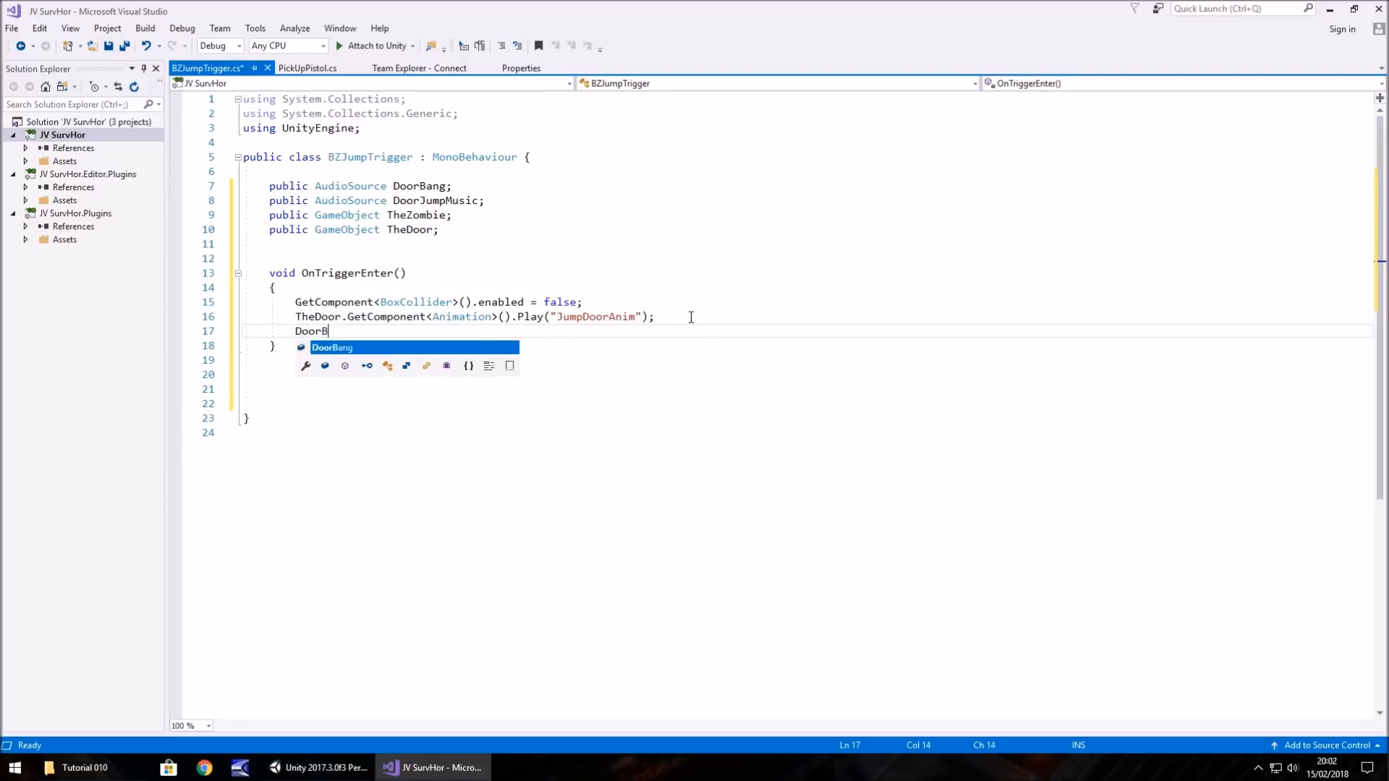
pyautogui.write('ang.Play')
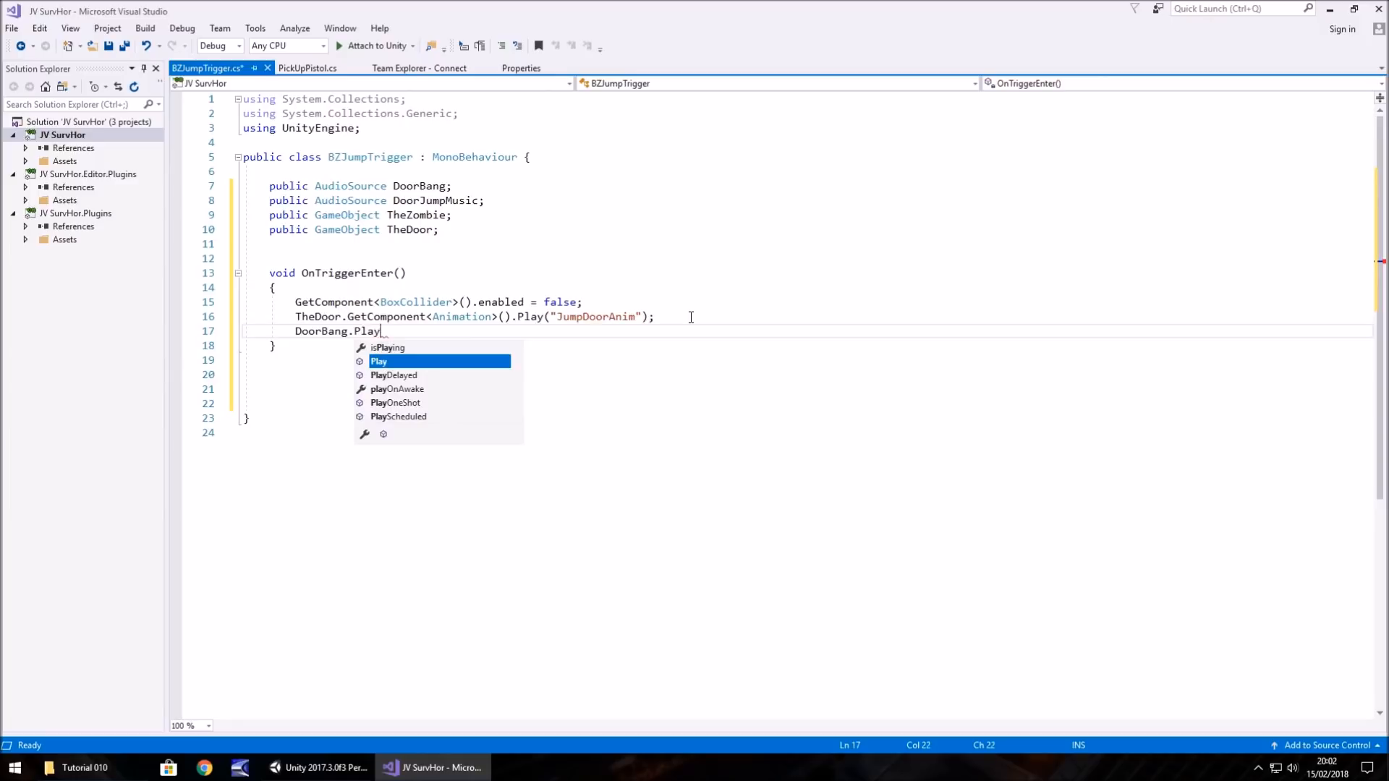
pyautogui.write('();')
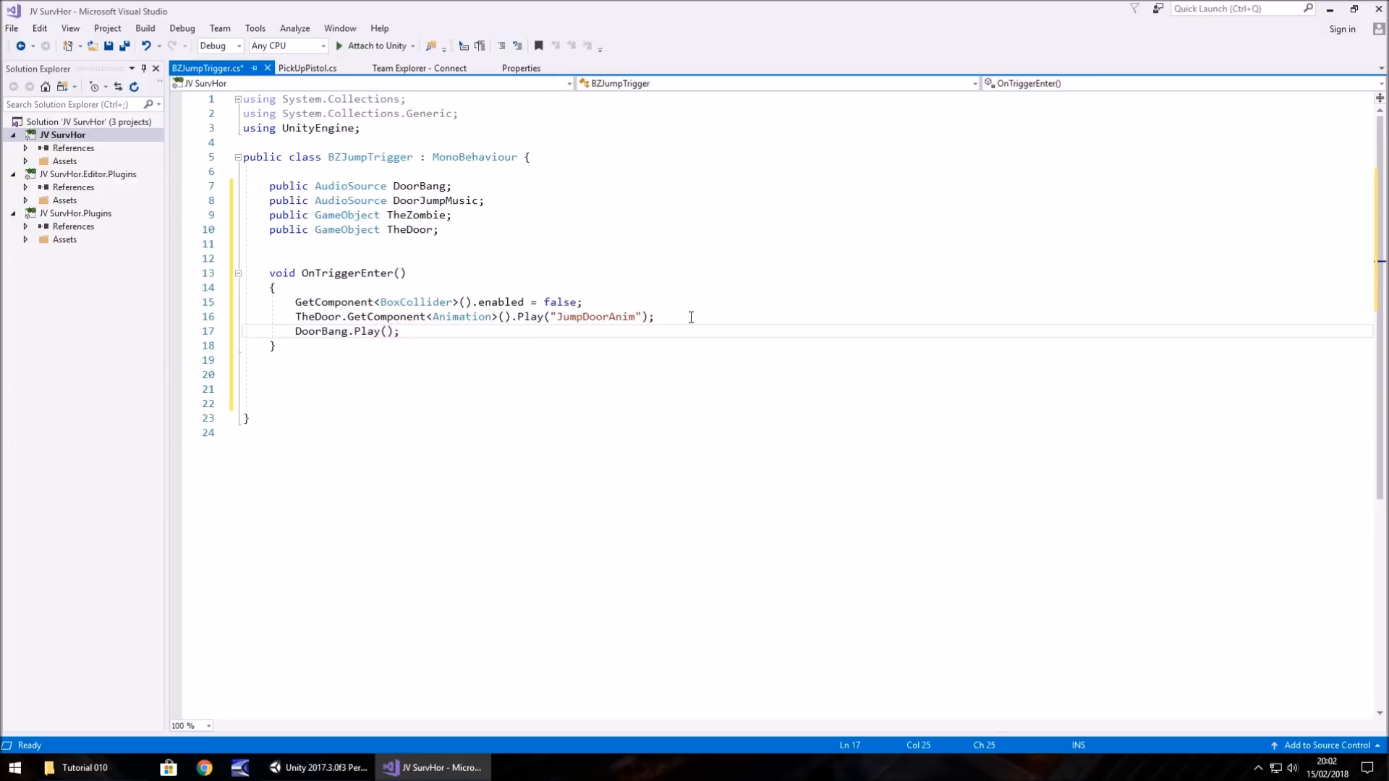
# Step: Add TheZombie.SetActive(true); on a new line below the DoorBang statement
pyautogui.press('Return')
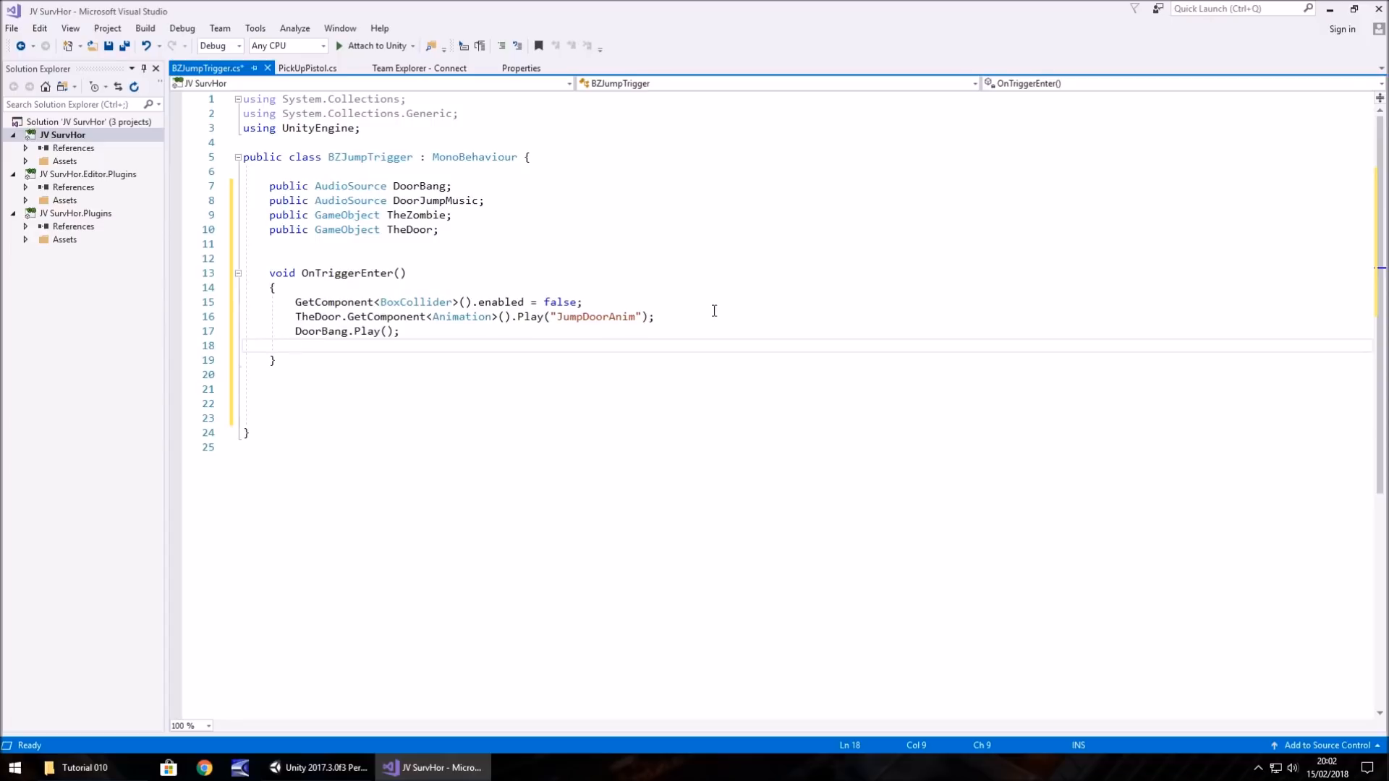
pyautogui.write('TheZom')
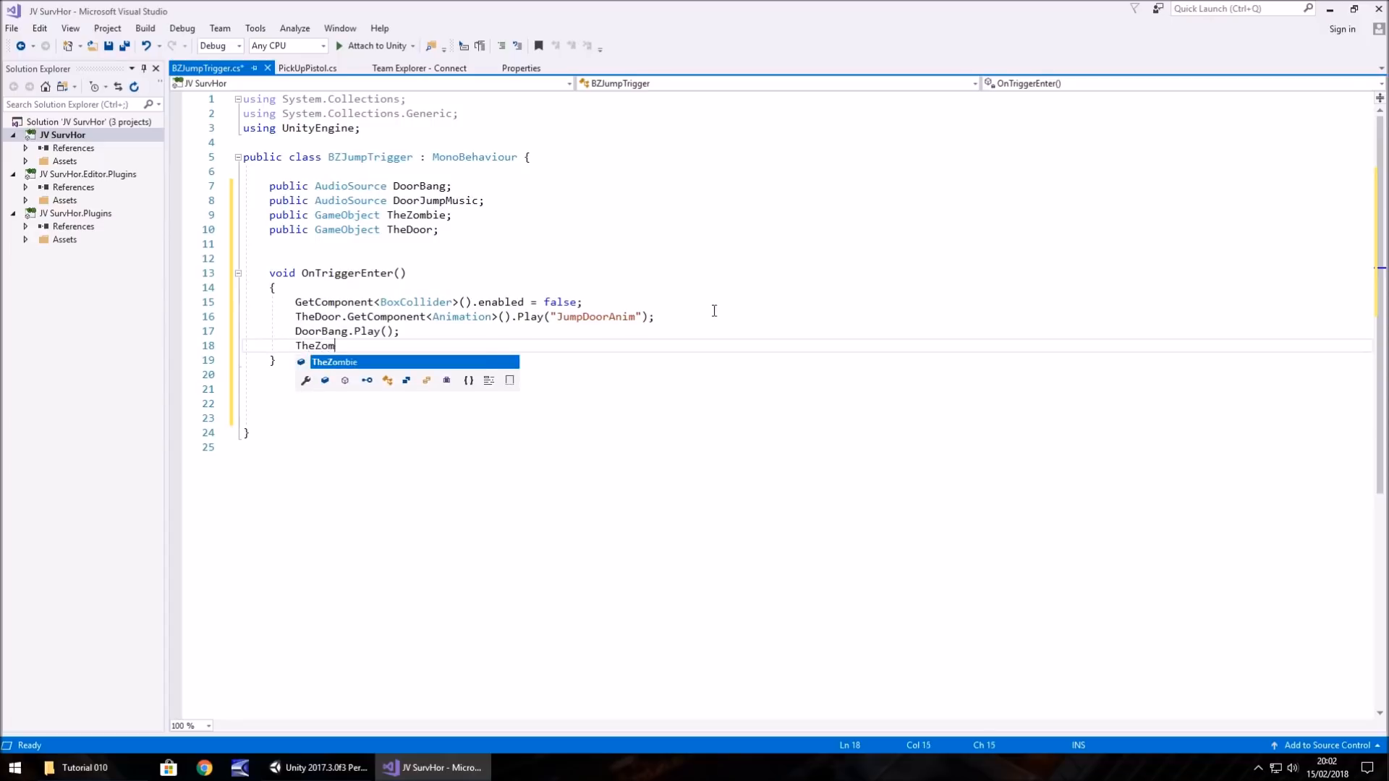
pyautogui.write('bie.SetActiuv')
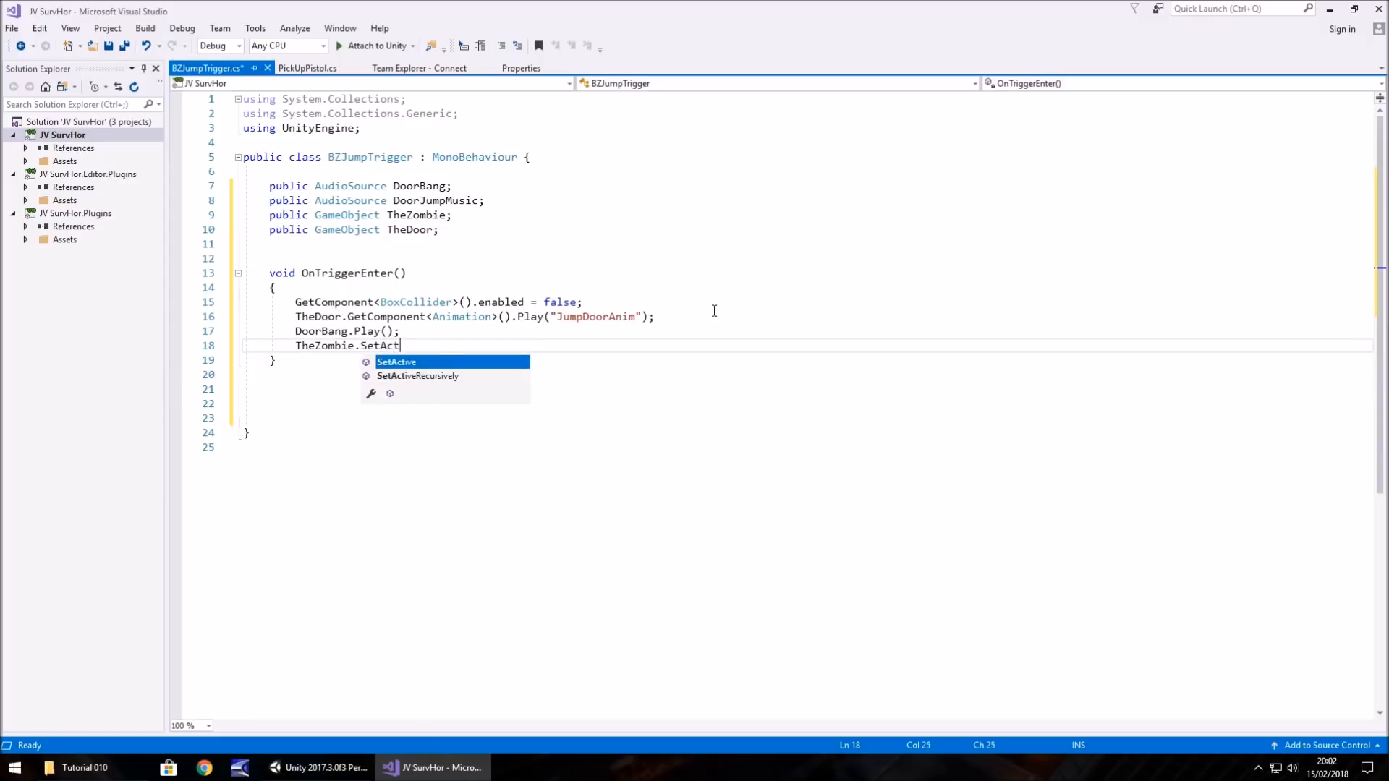
pyautogui.press('BackSpace')
pyautogui.press('BackSpace')
pyautogui.press('BackSpace')
pyautogui.write('ive(true);')
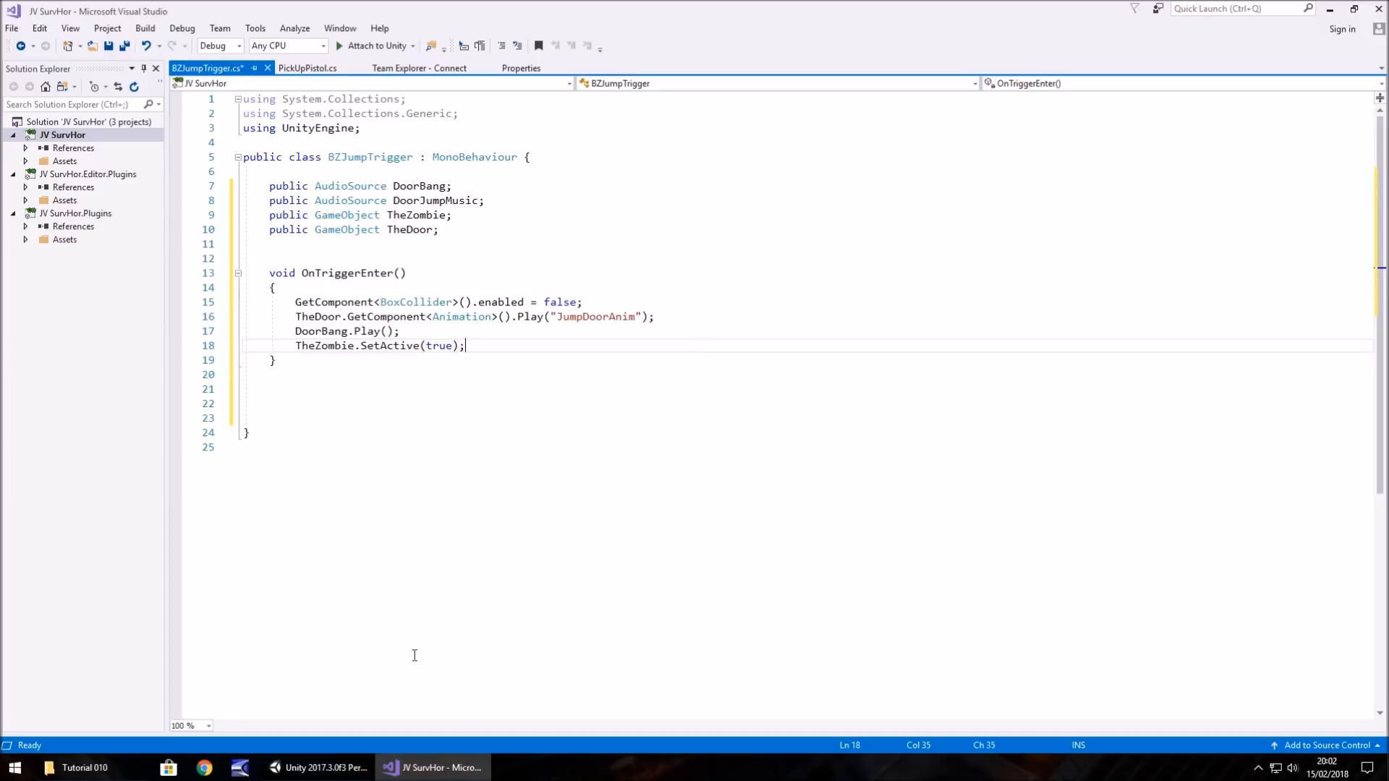
# Step: Switch to Unity and inspect the z@walk zombie's components and child objects
pyautogui.click(318, 767)
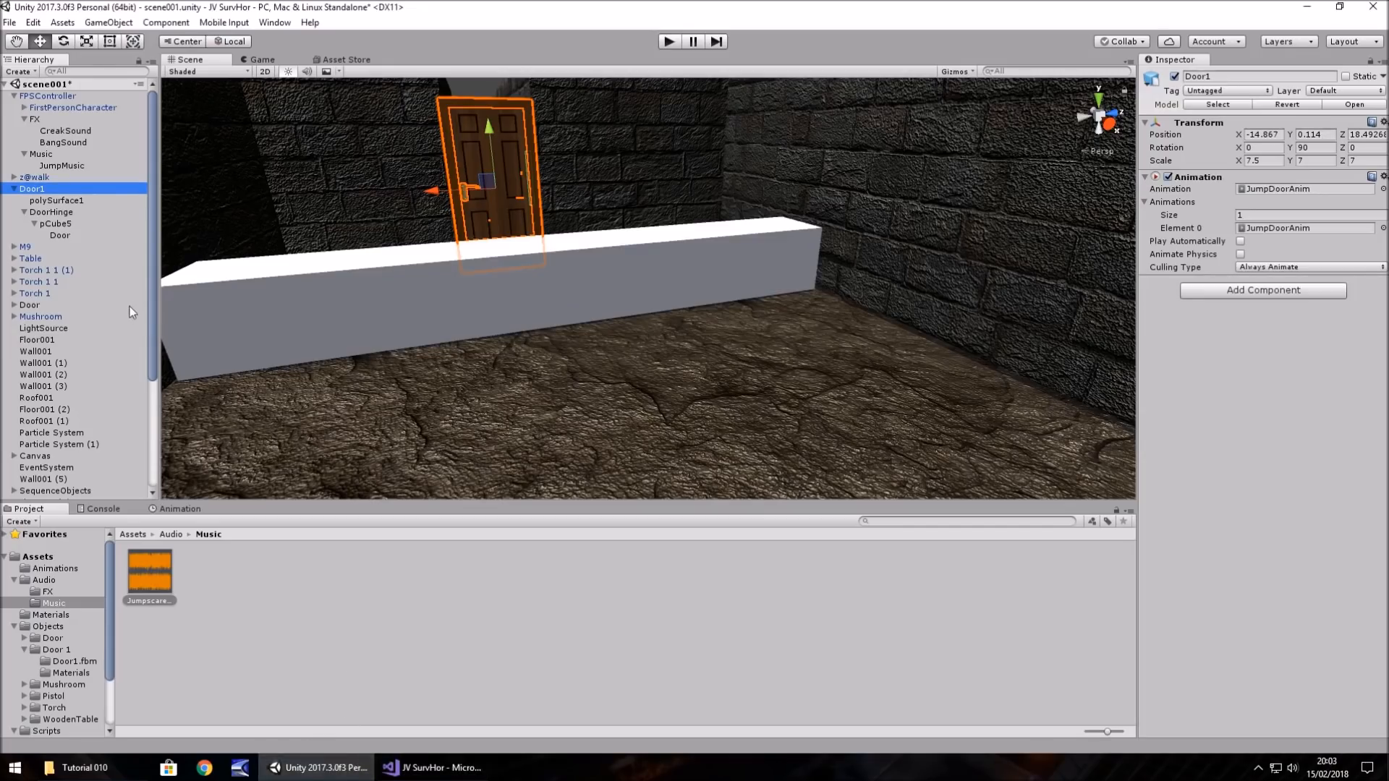
pyautogui.scroll(-5, 73, 383)
pyautogui.scroll(5, 54, 320)
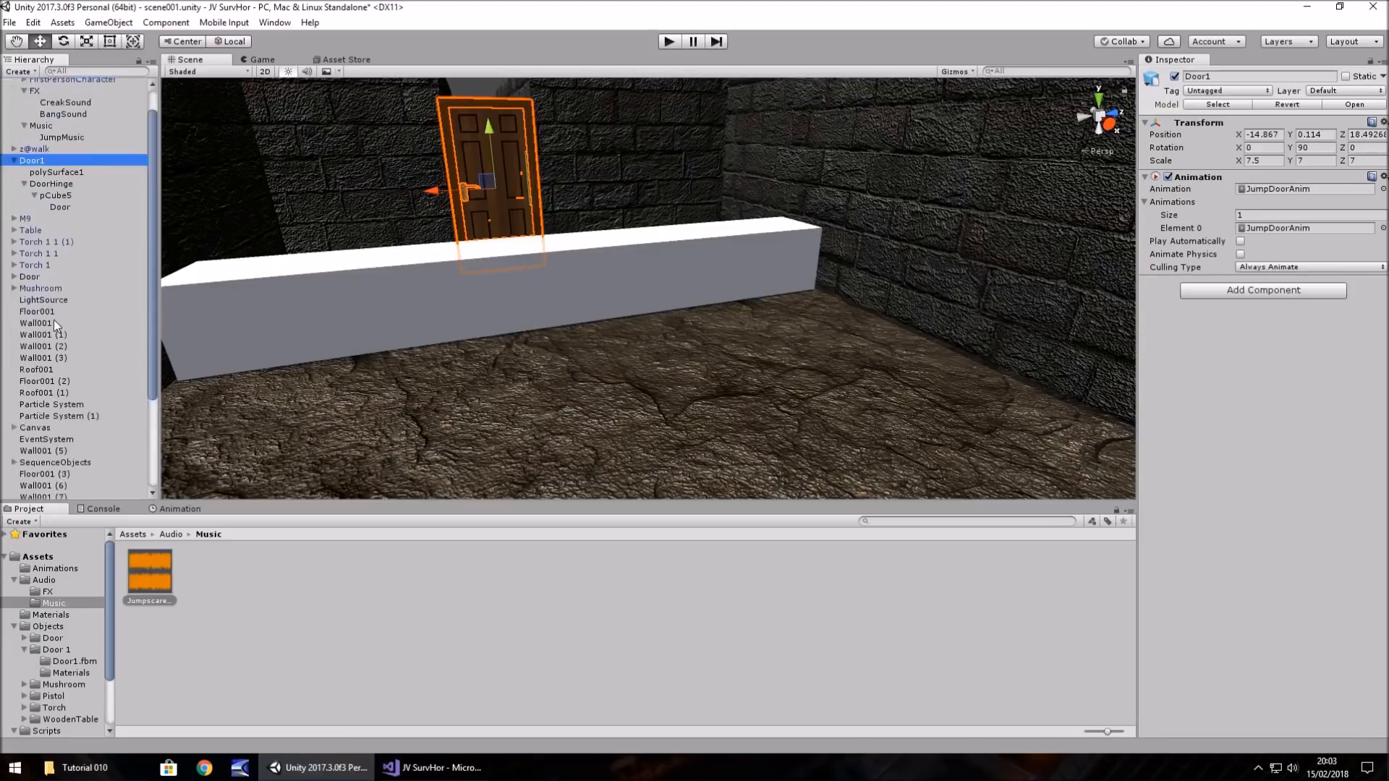
pyautogui.click(33, 178)
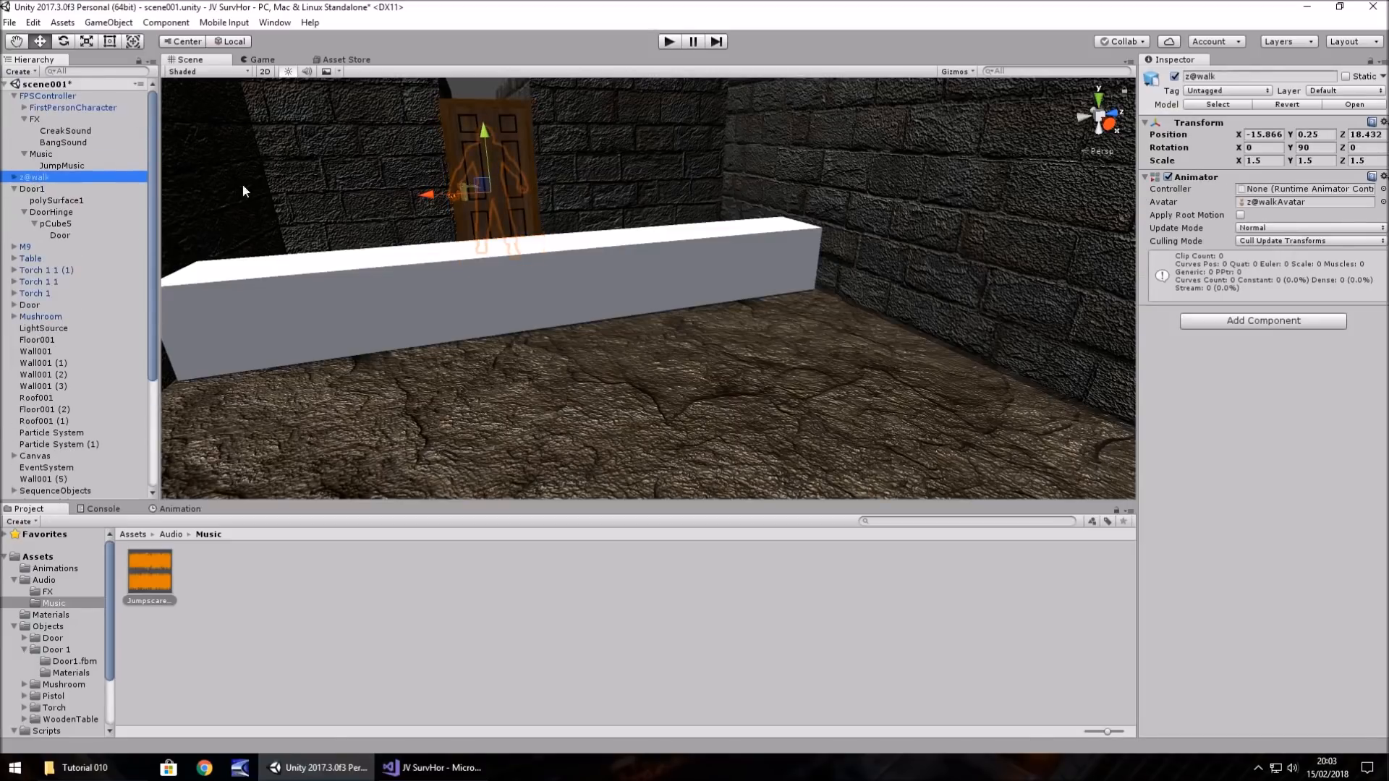
pyautogui.click(14, 177)
pyautogui.click(13, 178)
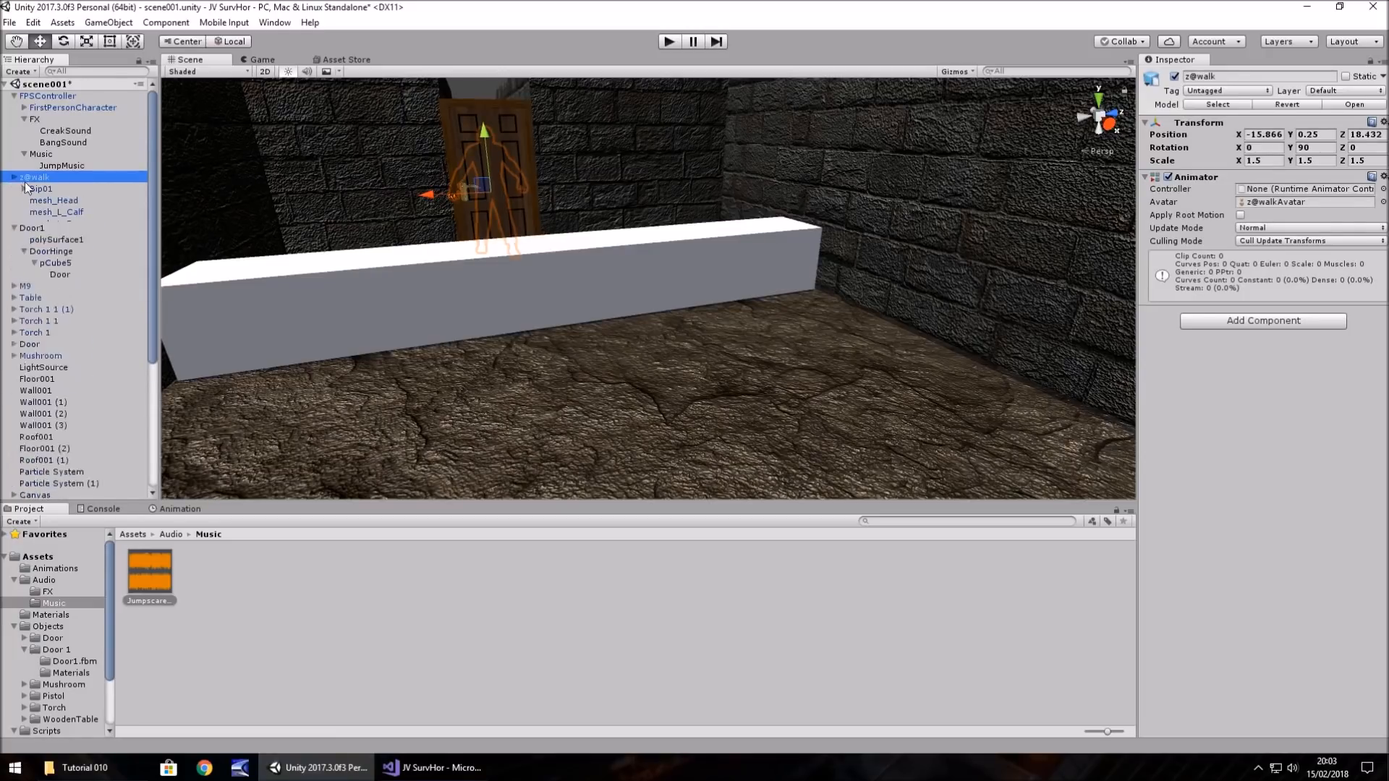
# Step: Duplicate the walk animation clip contained in the z@walk model in the Zombie/Model folder, then collapse the model's contents
pyautogui.scroll(-3, 76, 602)
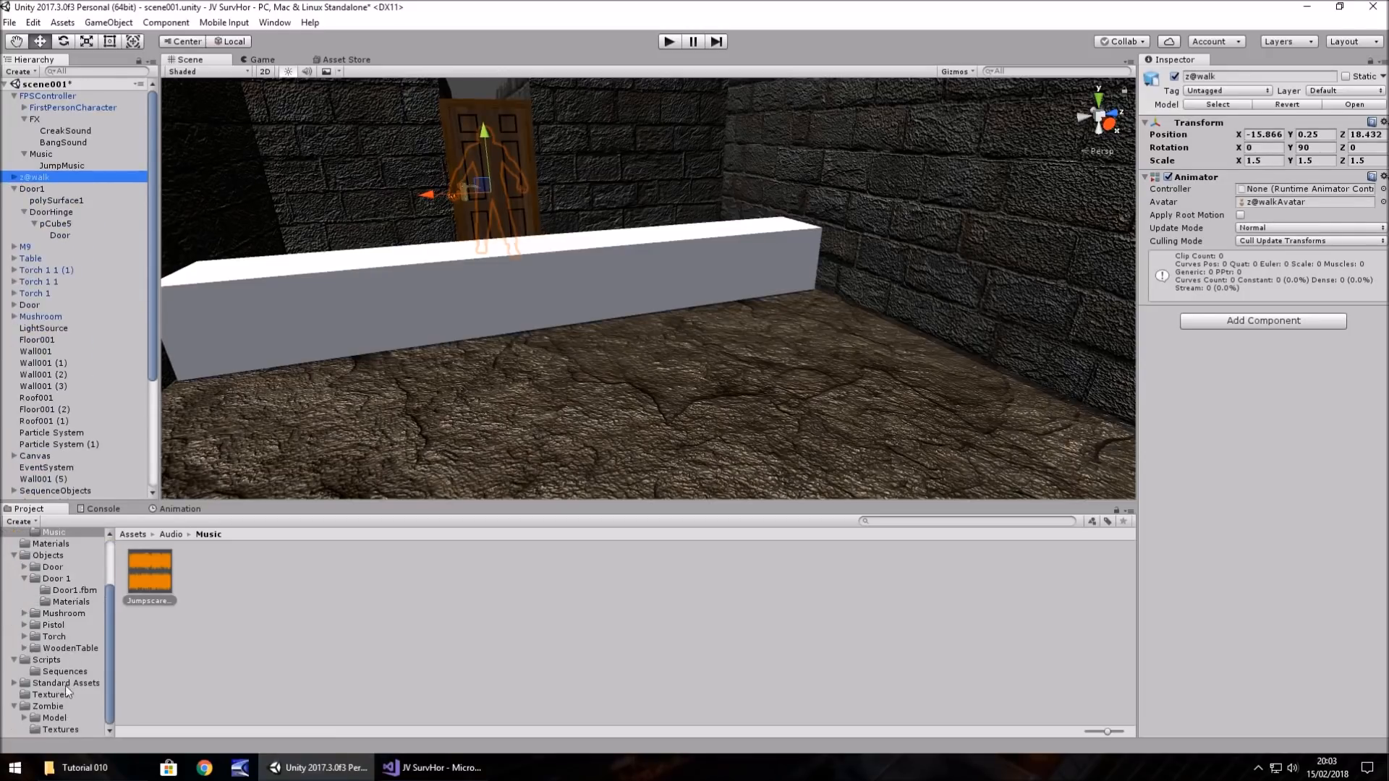
pyautogui.click(52, 719)
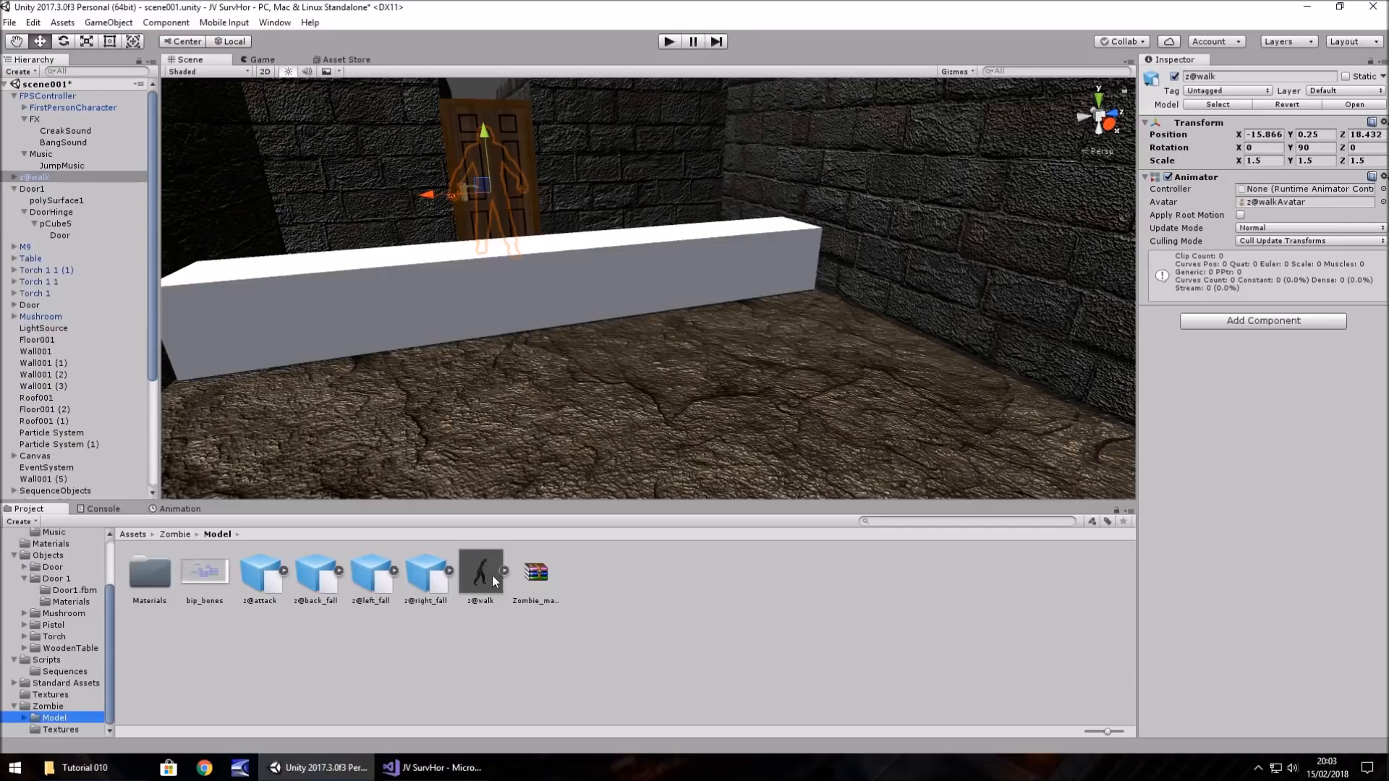
pyautogui.click(506, 571)
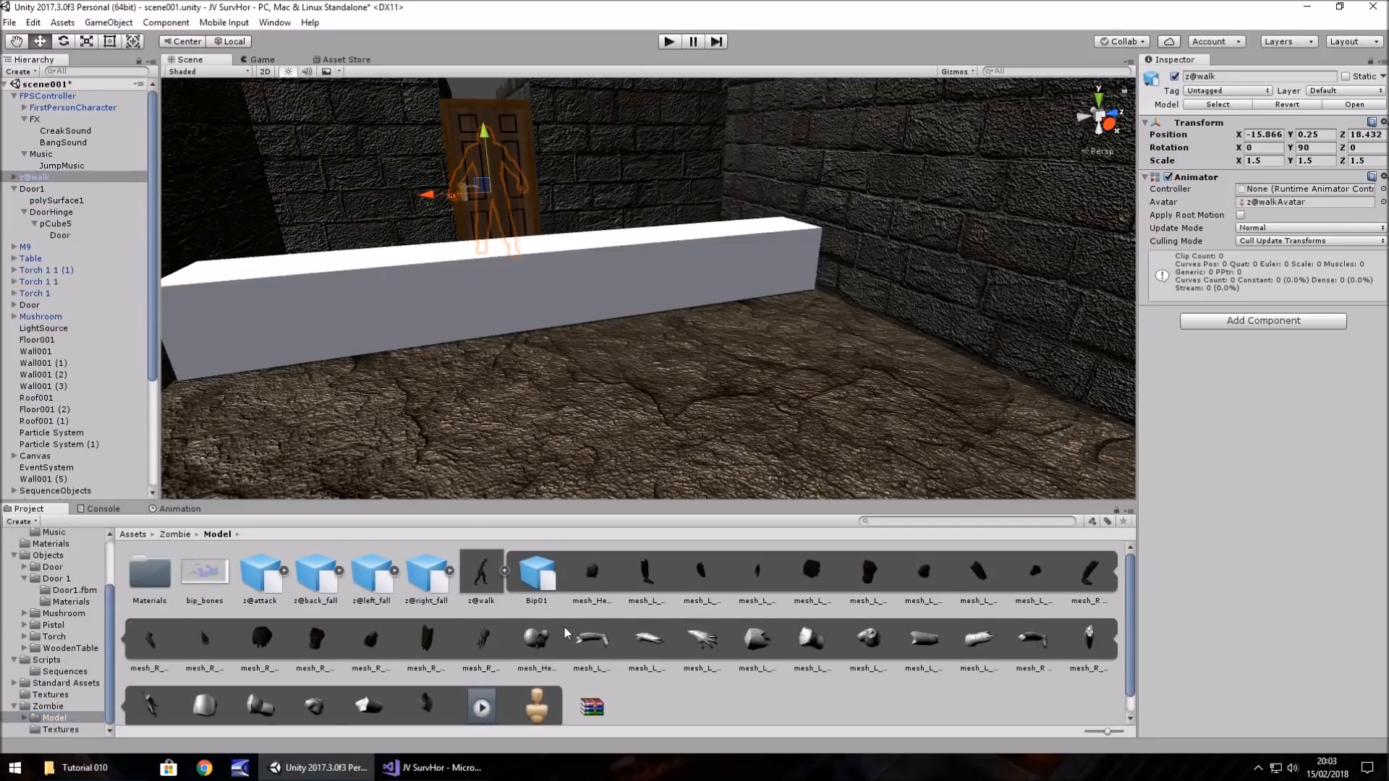
pyautogui.scroll(-1, 564, 630)
pyautogui.click(482, 688)
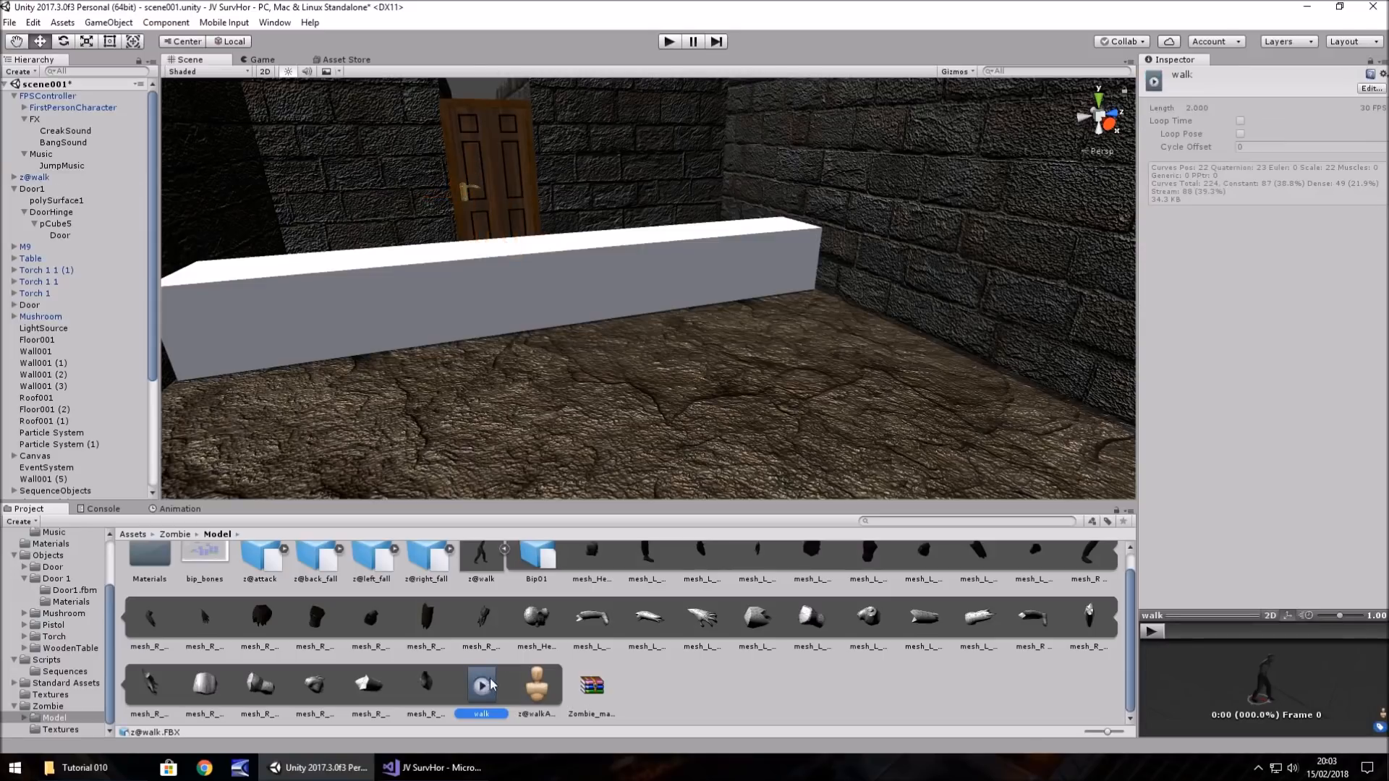
pyautogui.hotkey('ctrl', 'd')
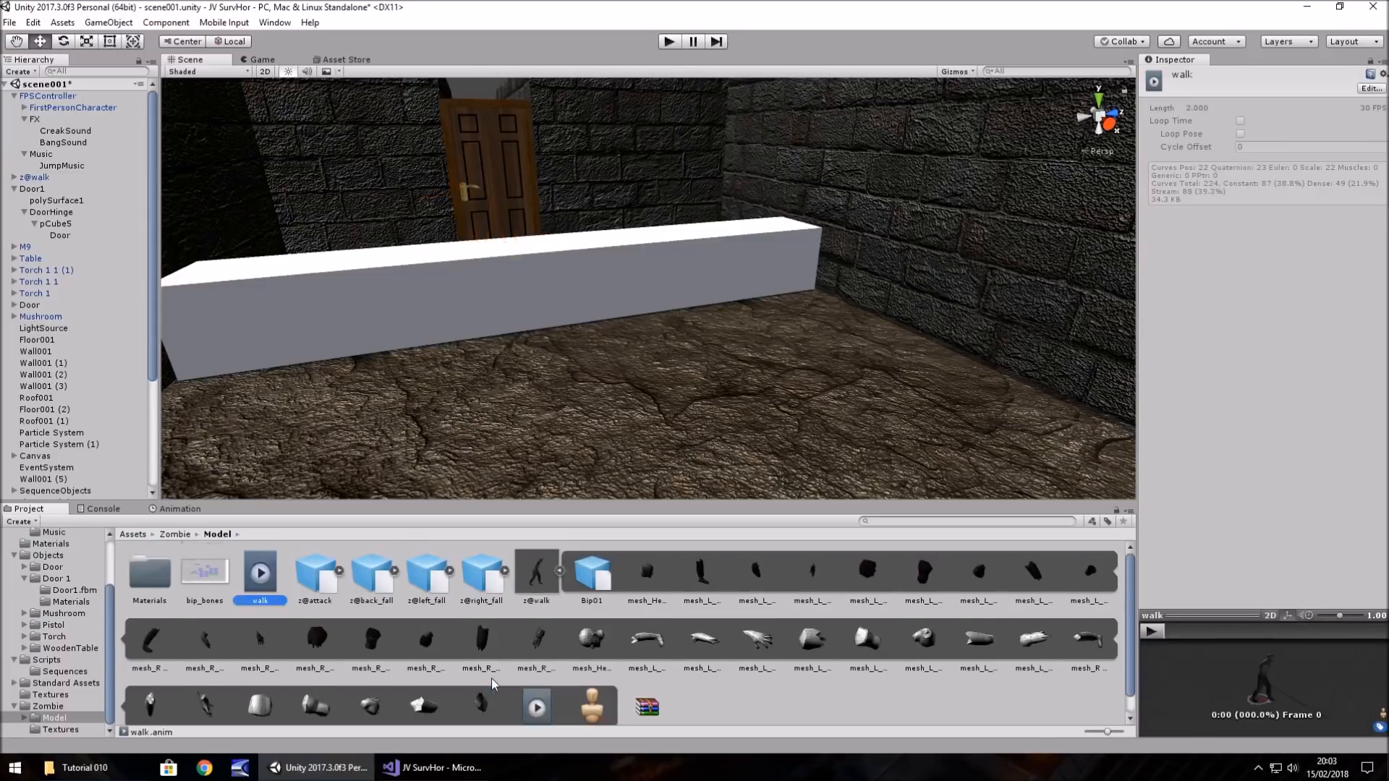
pyautogui.click(551, 580)
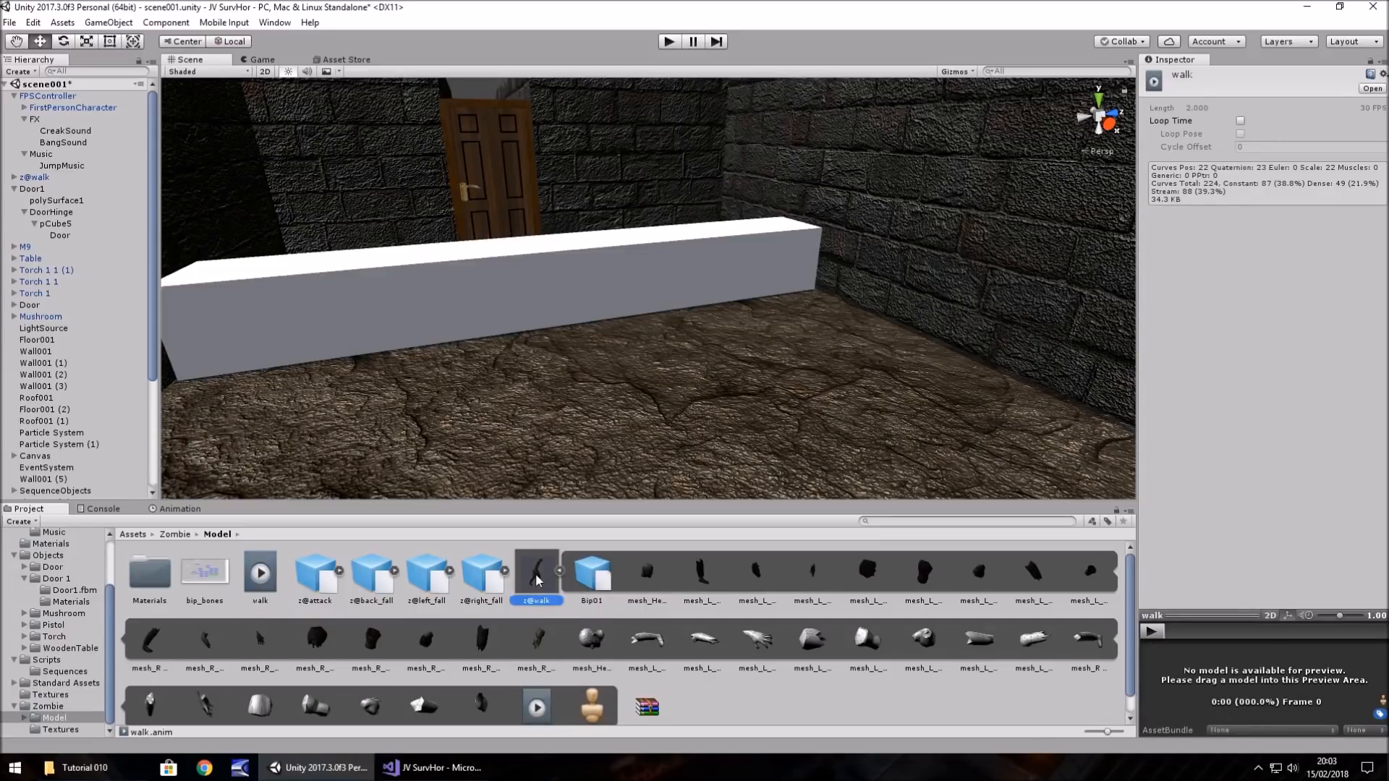
pyautogui.click(560, 571)
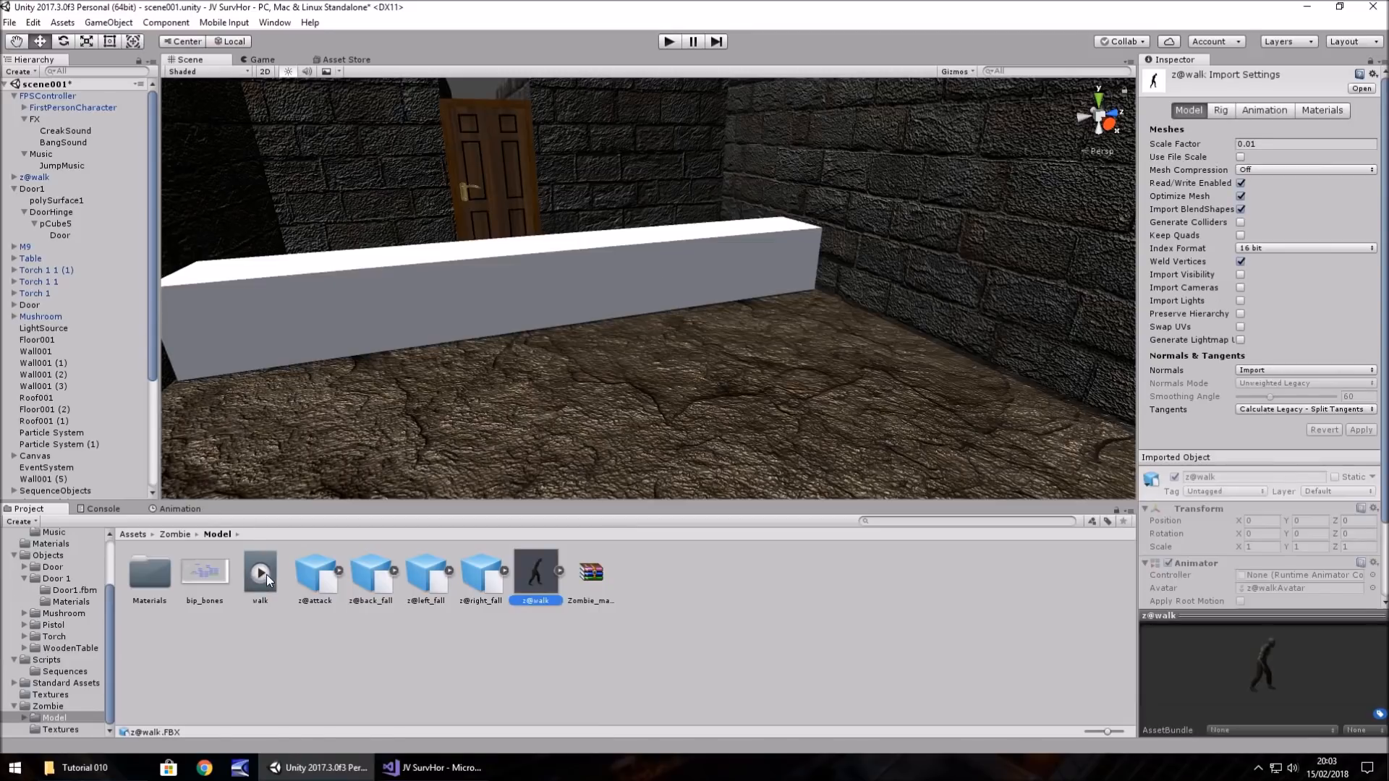
# Step: Assign the duplicated walk clip to the z@walk zombie in the scene and move the zombie along X to about -7.6
pyautogui.moveTo(266, 575); pyautogui.dragTo(42, 182)
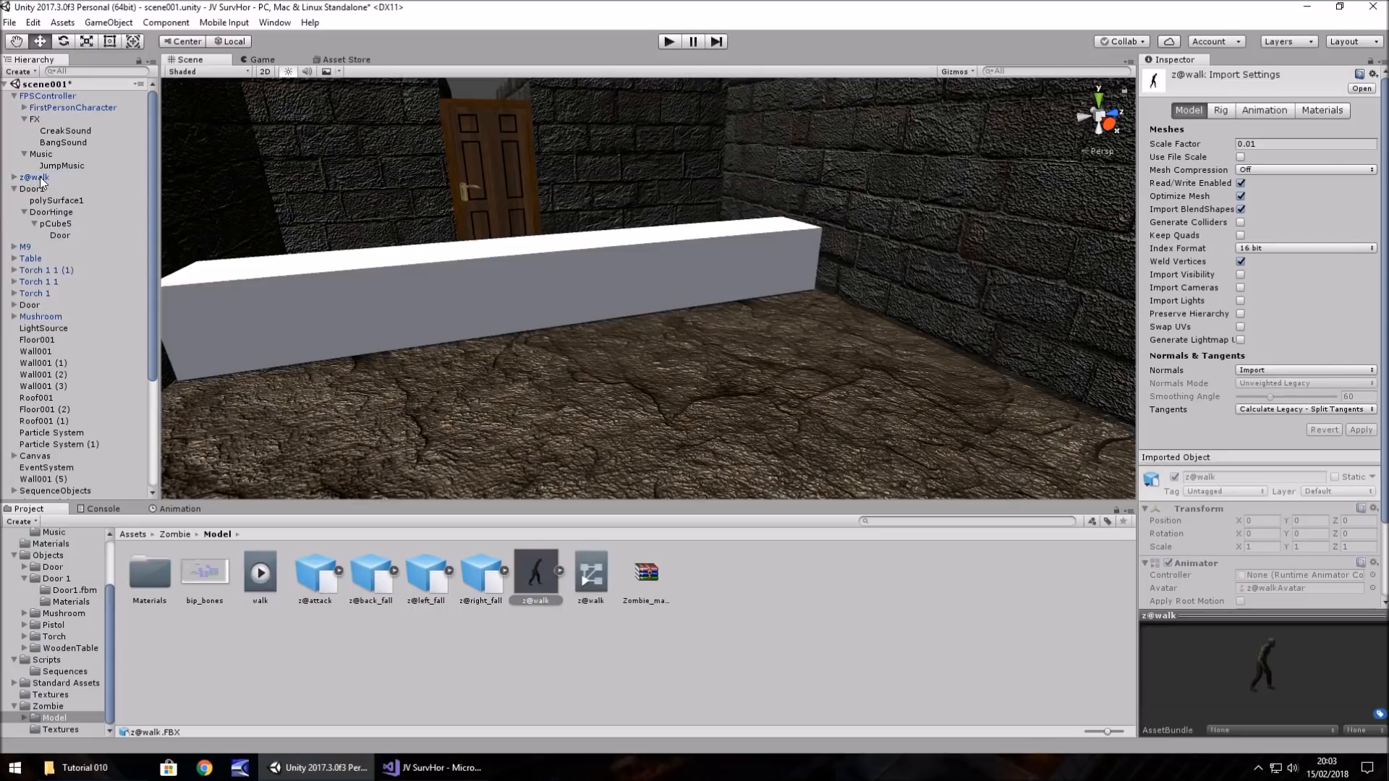
pyautogui.click(41, 179)
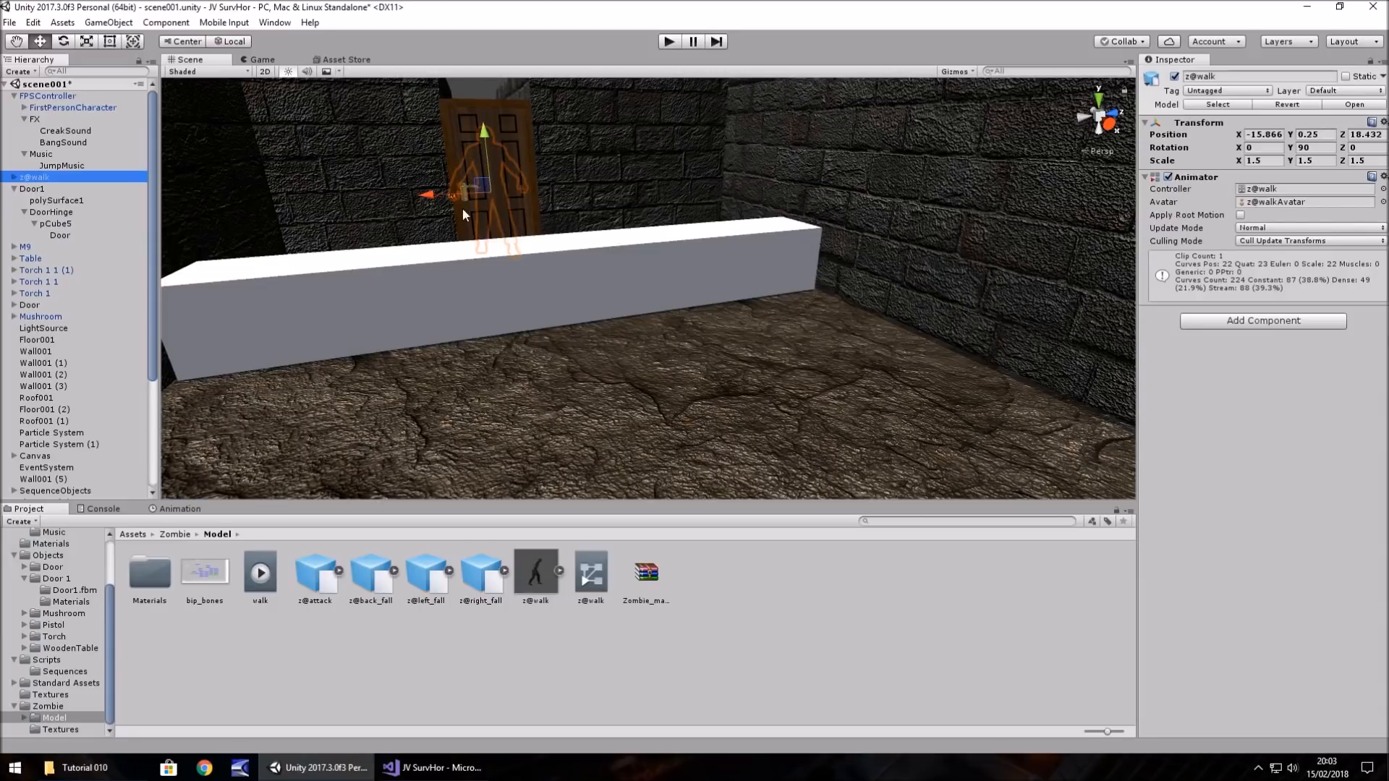
pyautogui.moveTo(506, 211); pyautogui.dragTo(465, 209, button='right')
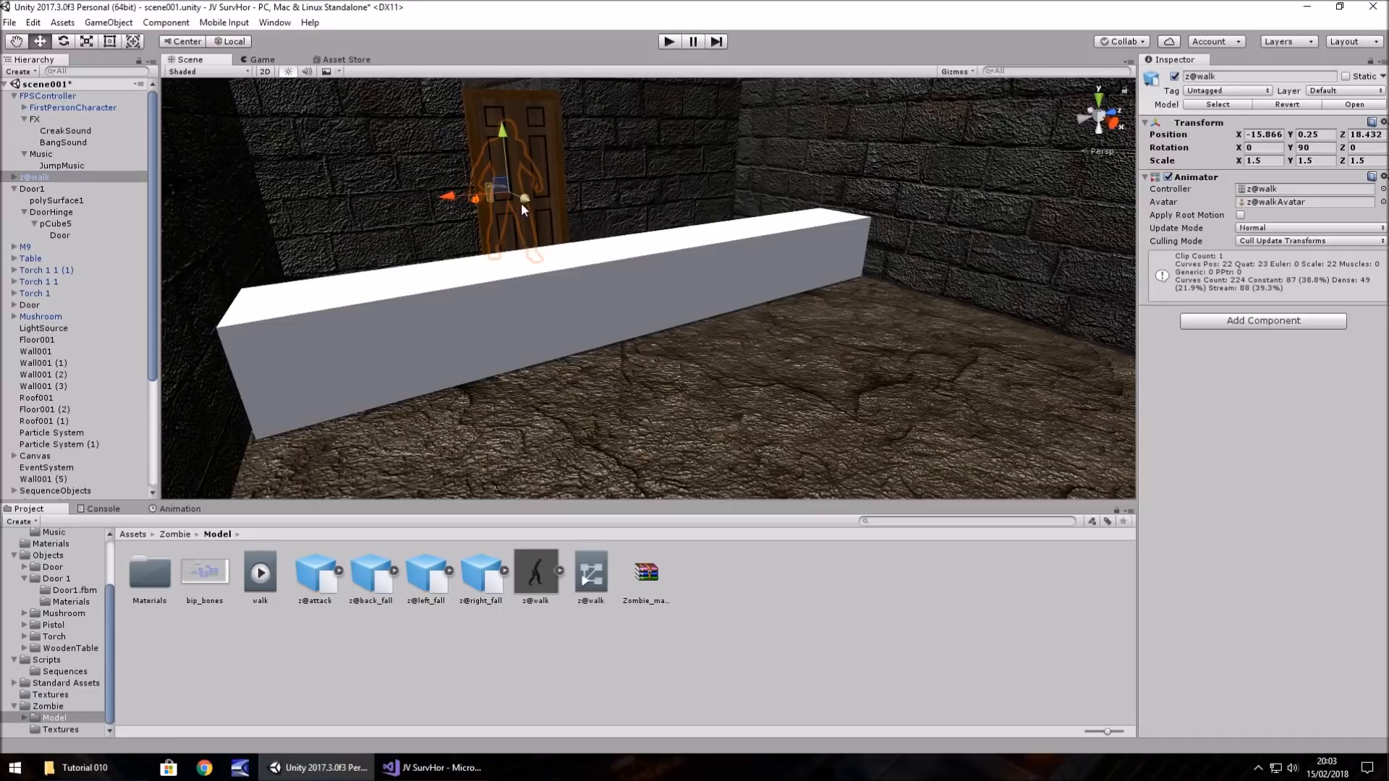
pyautogui.moveTo(521, 202); pyautogui.dragTo(622, 175)
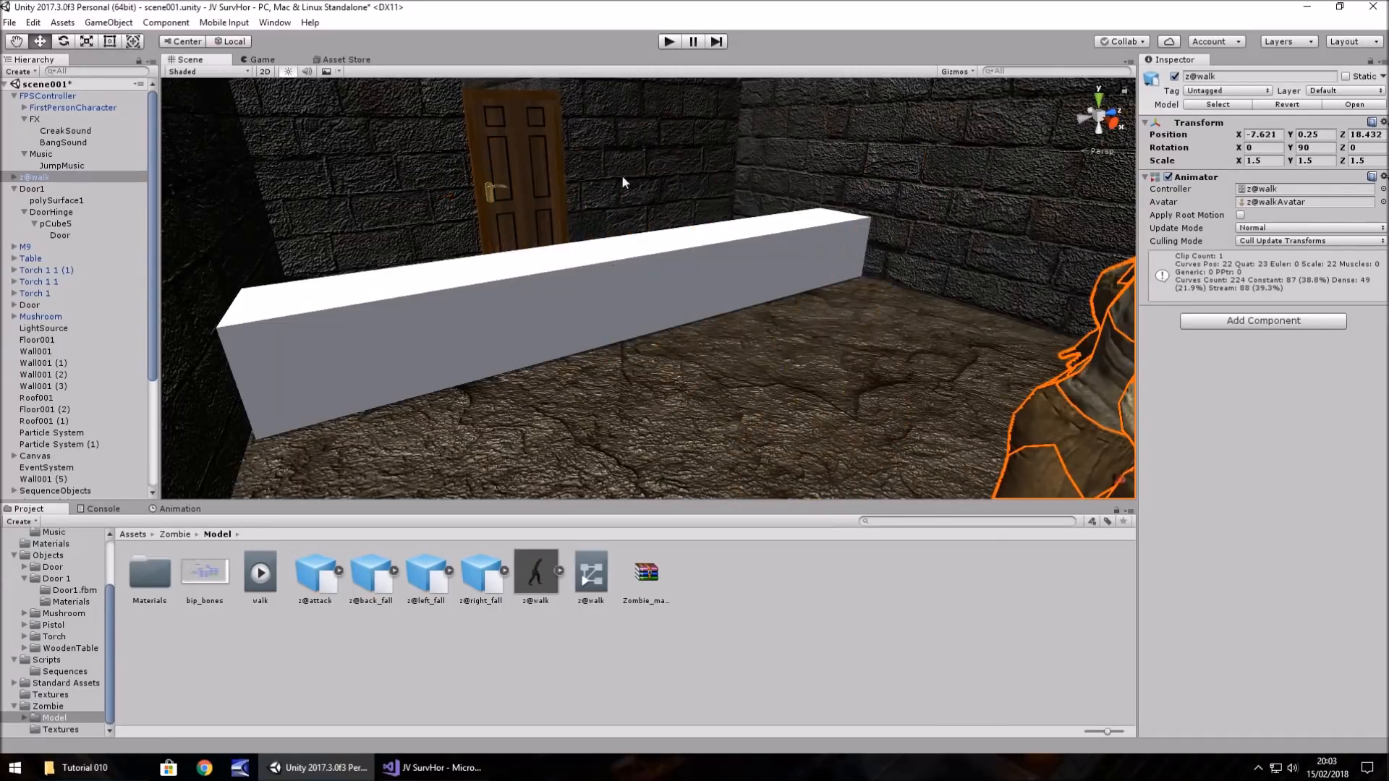
# Step: Play-test the scene by going through the first door to watch the zombie's walk animation, and stop the game
pyautogui.click(669, 42)
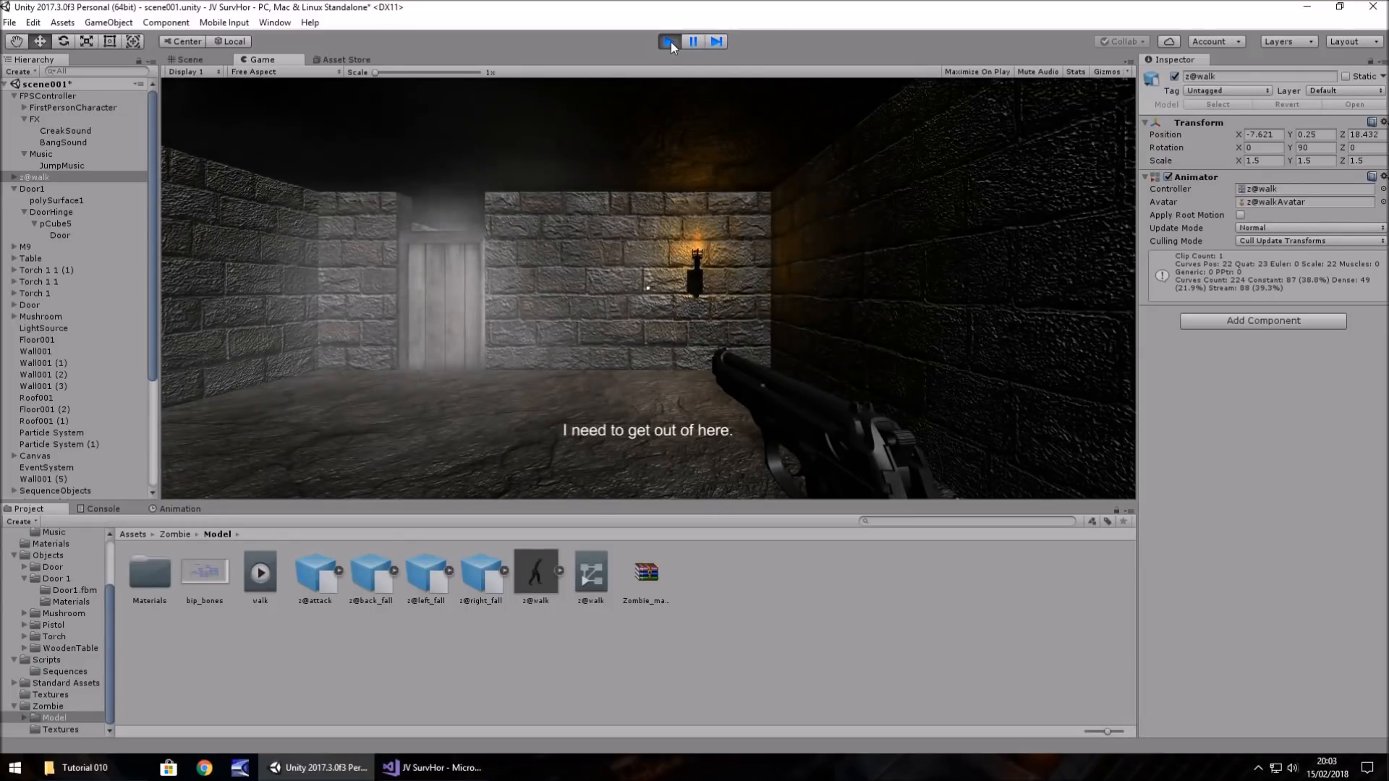
pyautogui.press('w')
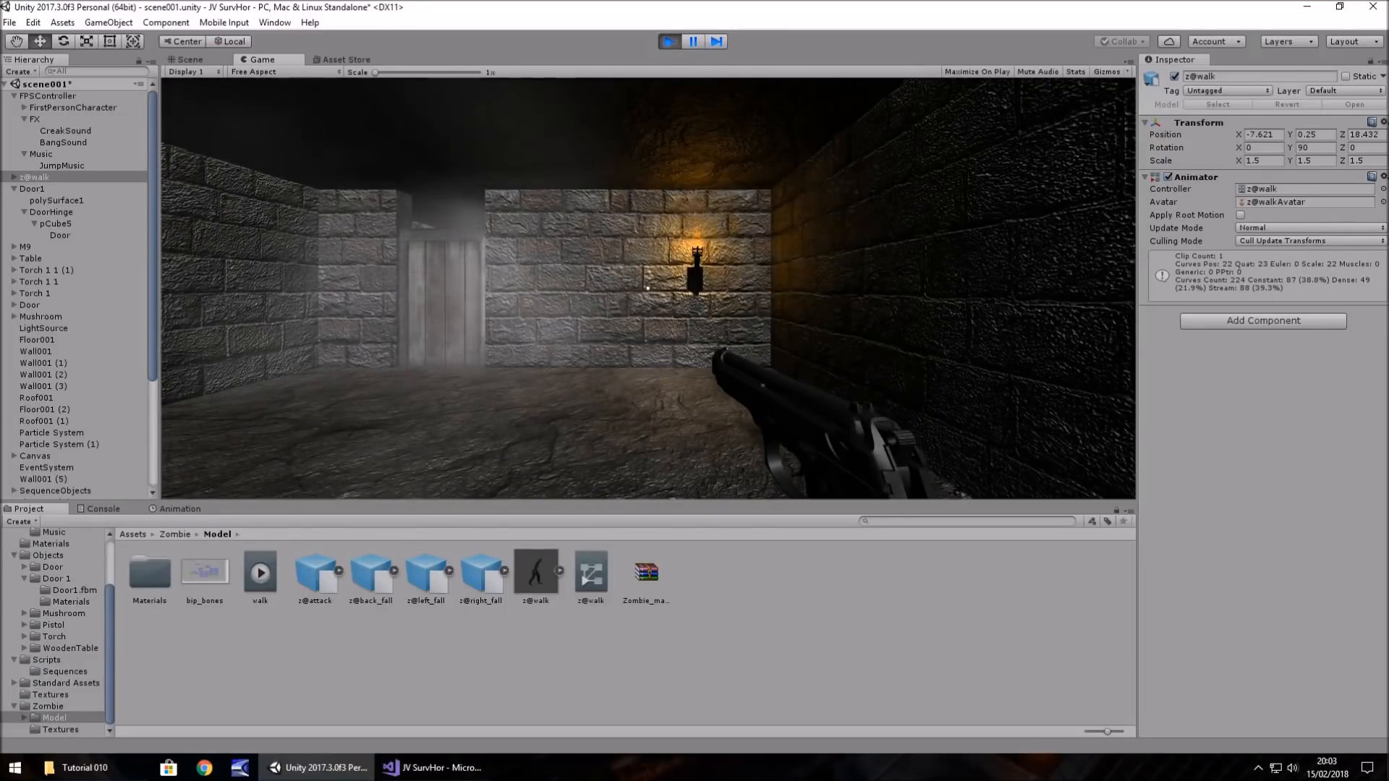
pyautogui.press('w')
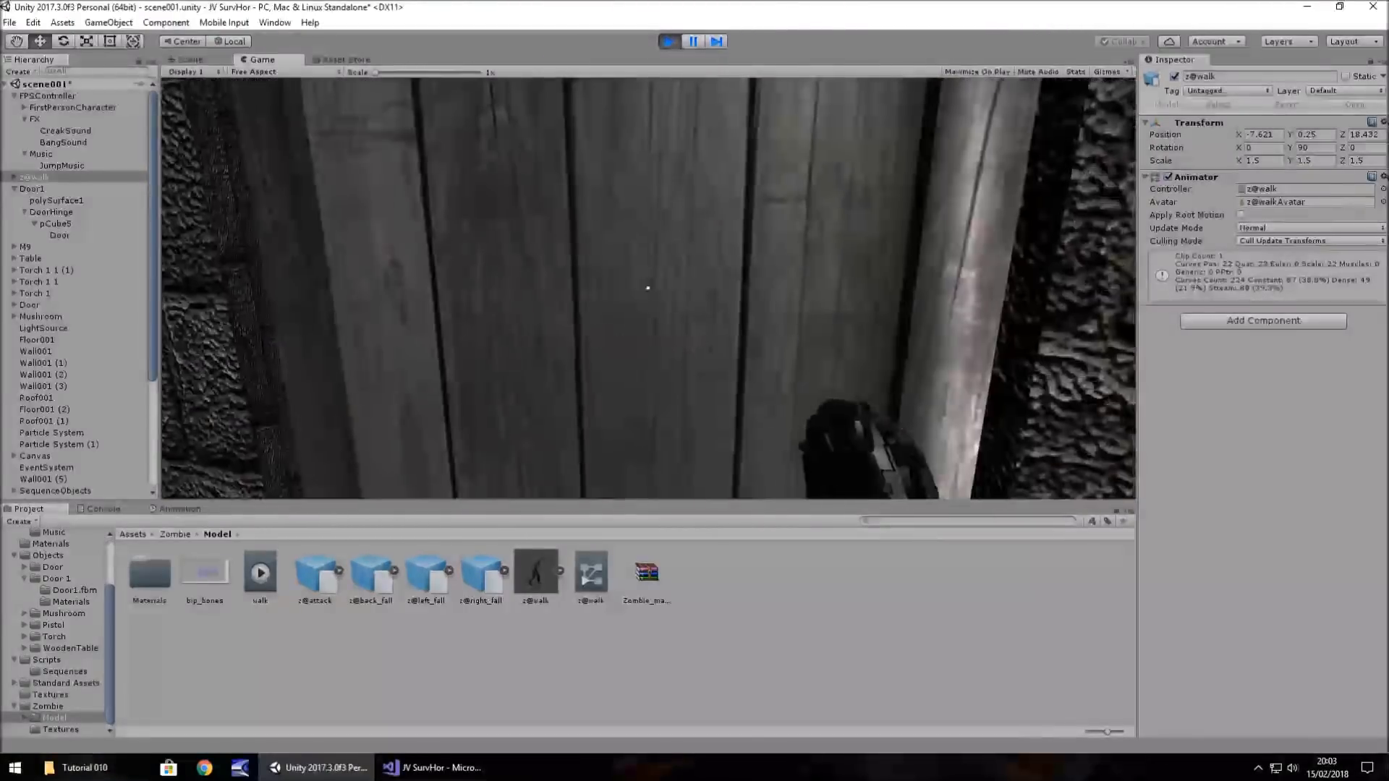
pyautogui.press('e')
pyautogui.press('w')
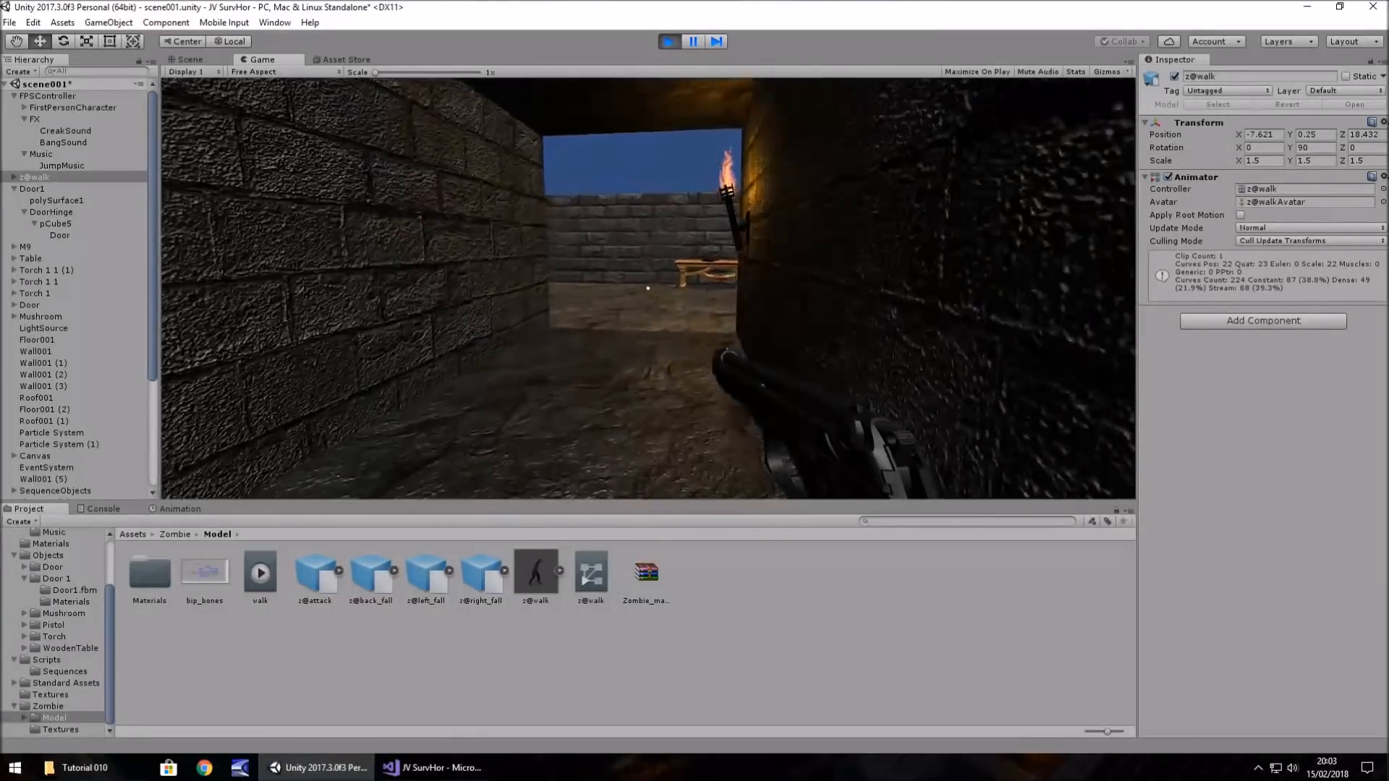
pyautogui.press('w')
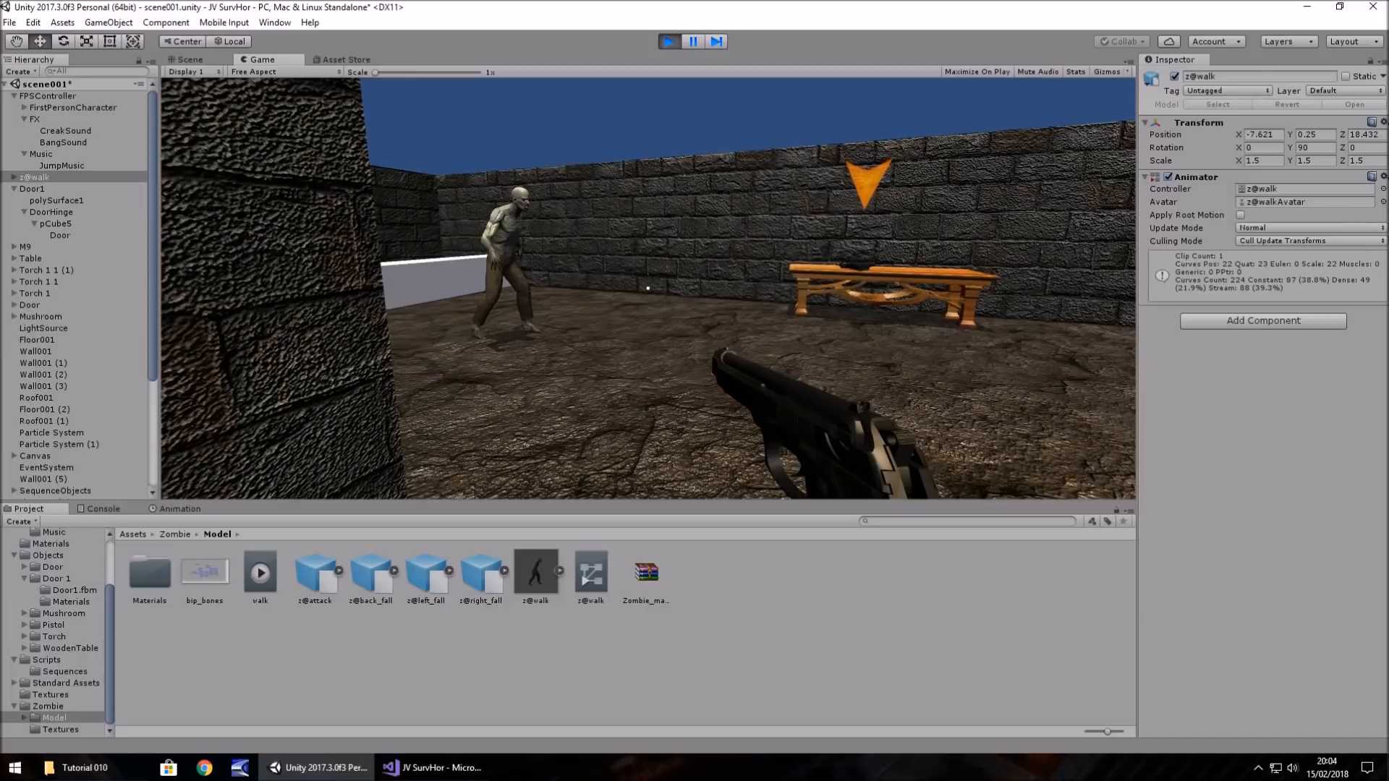
pyautogui.hotkey('ctrl', 'p')
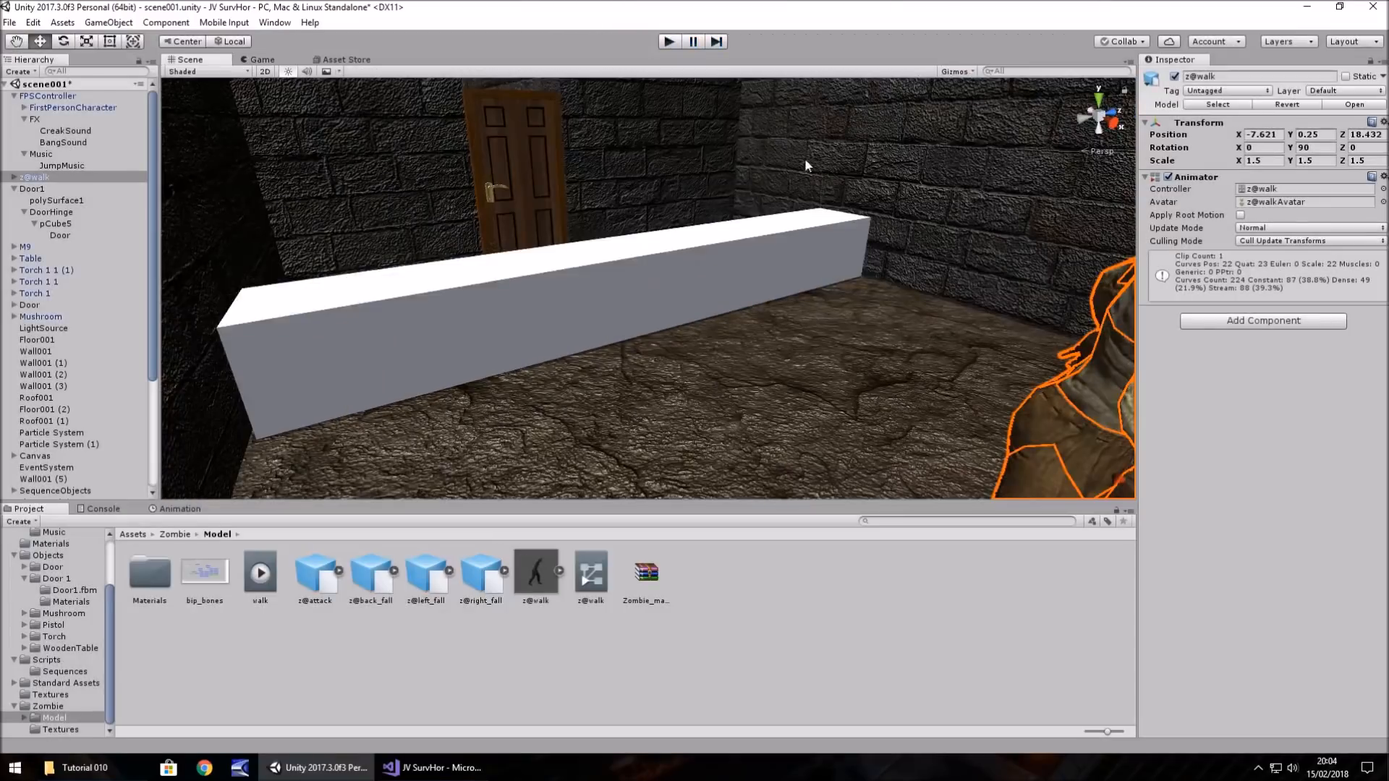
# Step: Replace the z@walk zombie's Animator component with an Animation component
pyautogui.rightClick(1192, 178)
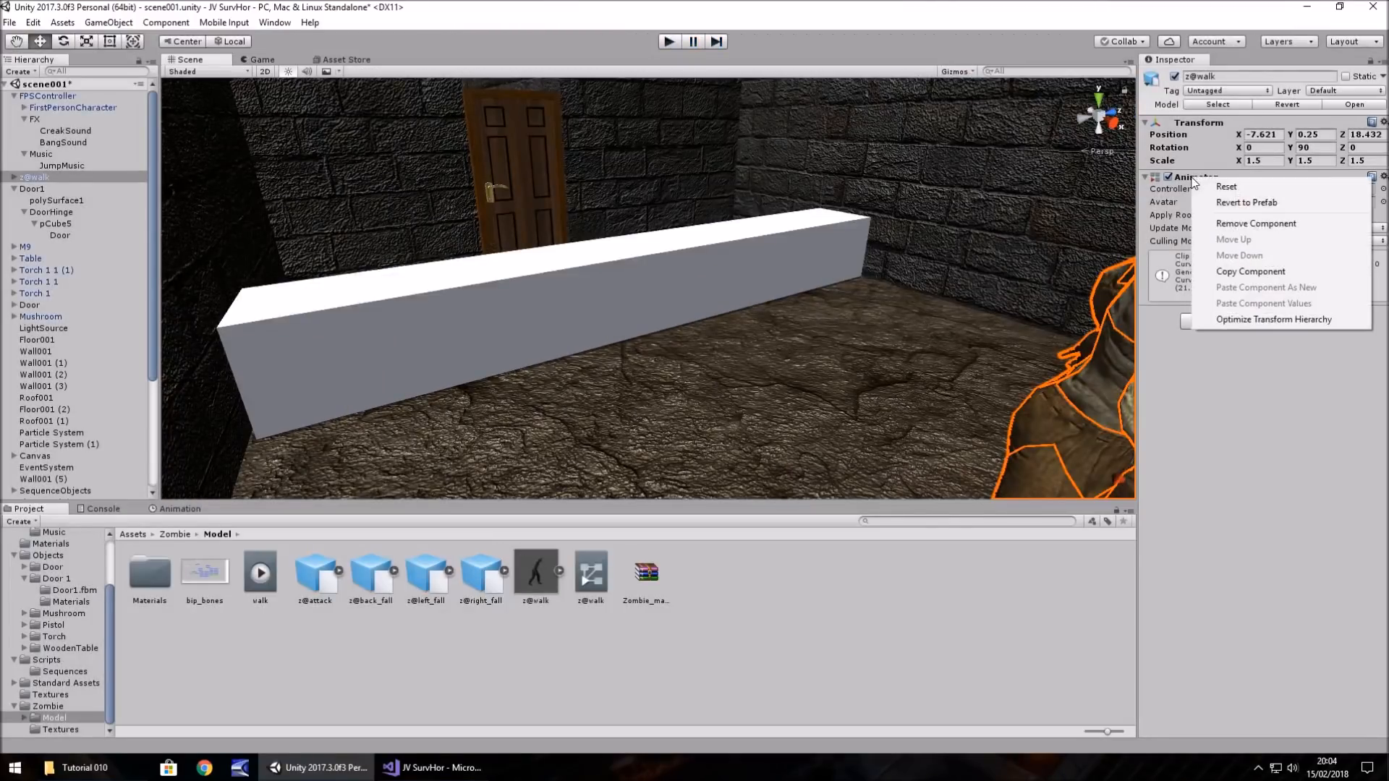
pyautogui.click(1265, 225)
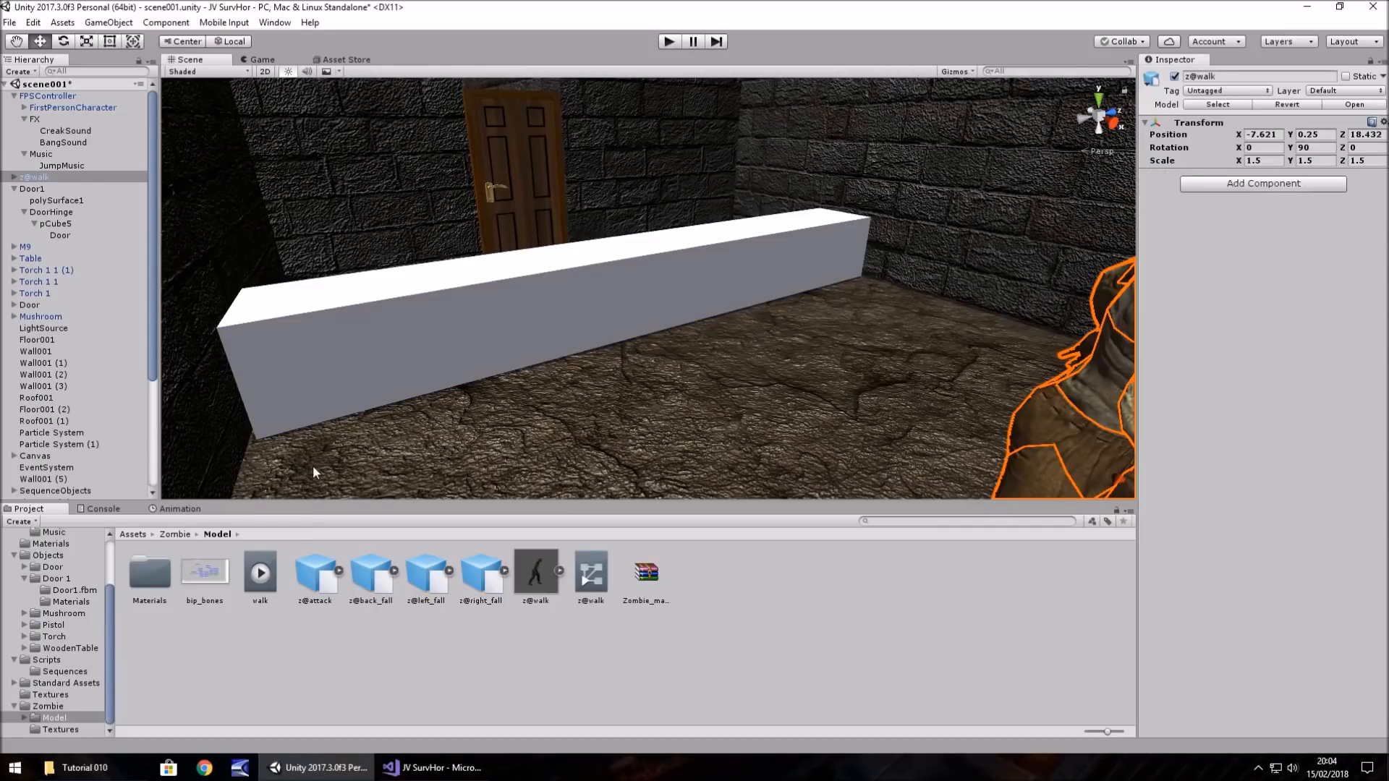
pyautogui.click(1254, 183)
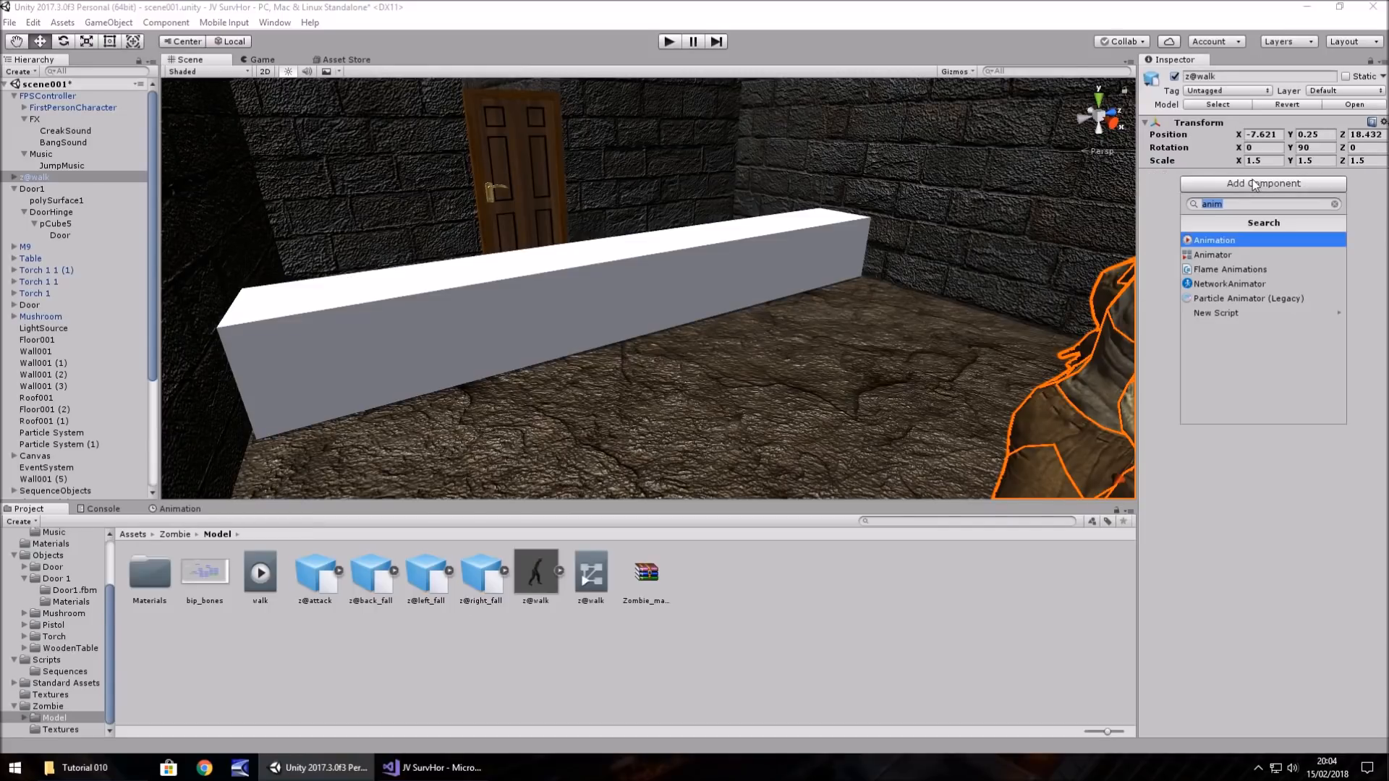
pyautogui.click(1245, 239)
# Step: Rename the z@walk object in the scene as Zombie001
pyautogui.click(32, 179)
pyautogui.rightClick(33, 183)
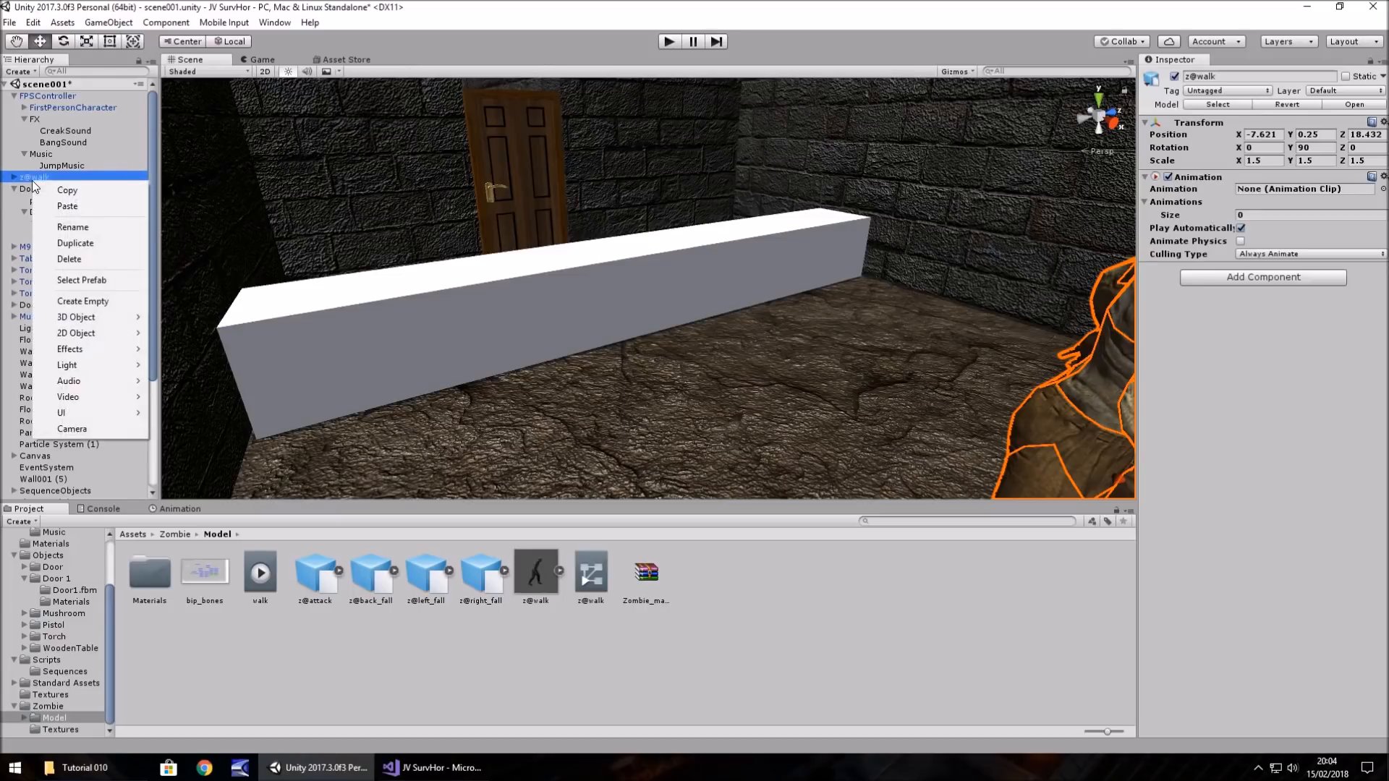
pyautogui.click(93, 227)
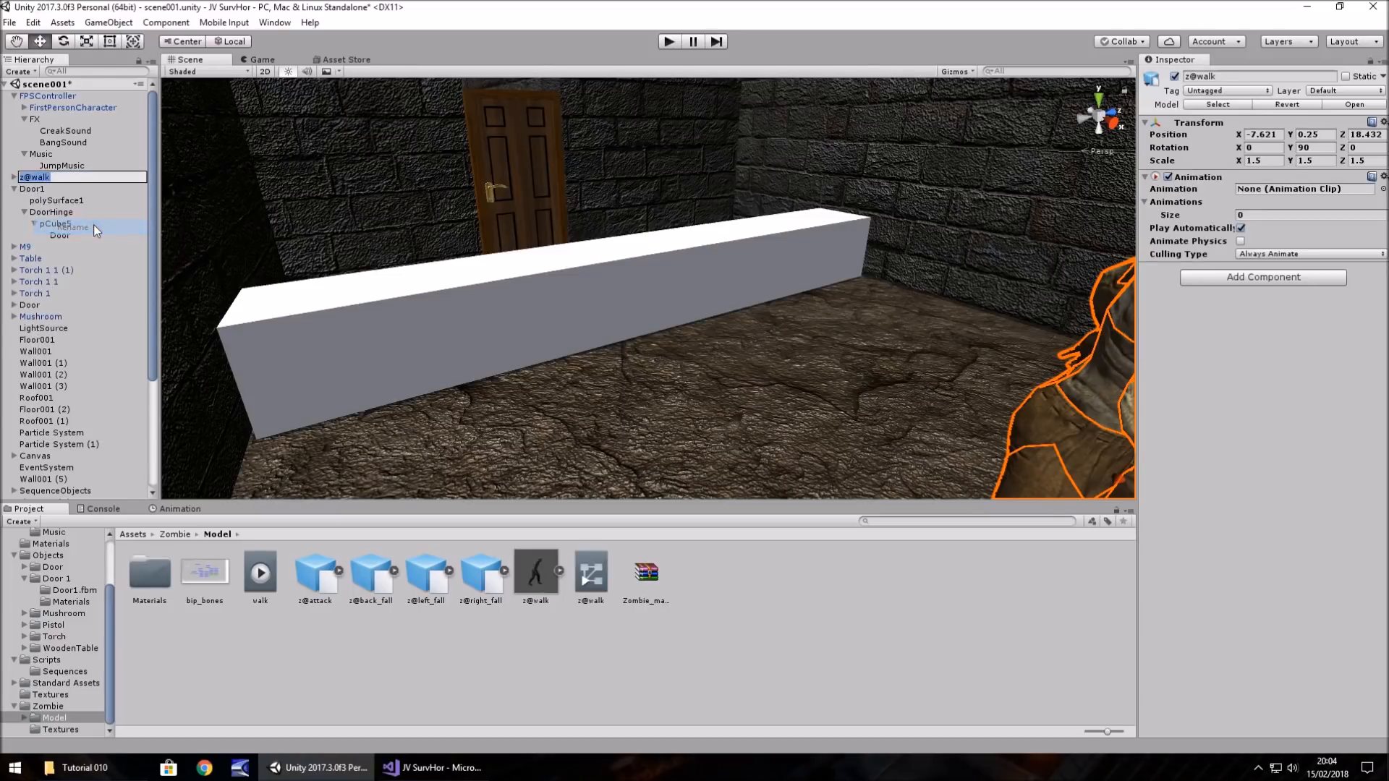
pyautogui.write('Zombie001')
pyautogui.press('Return')
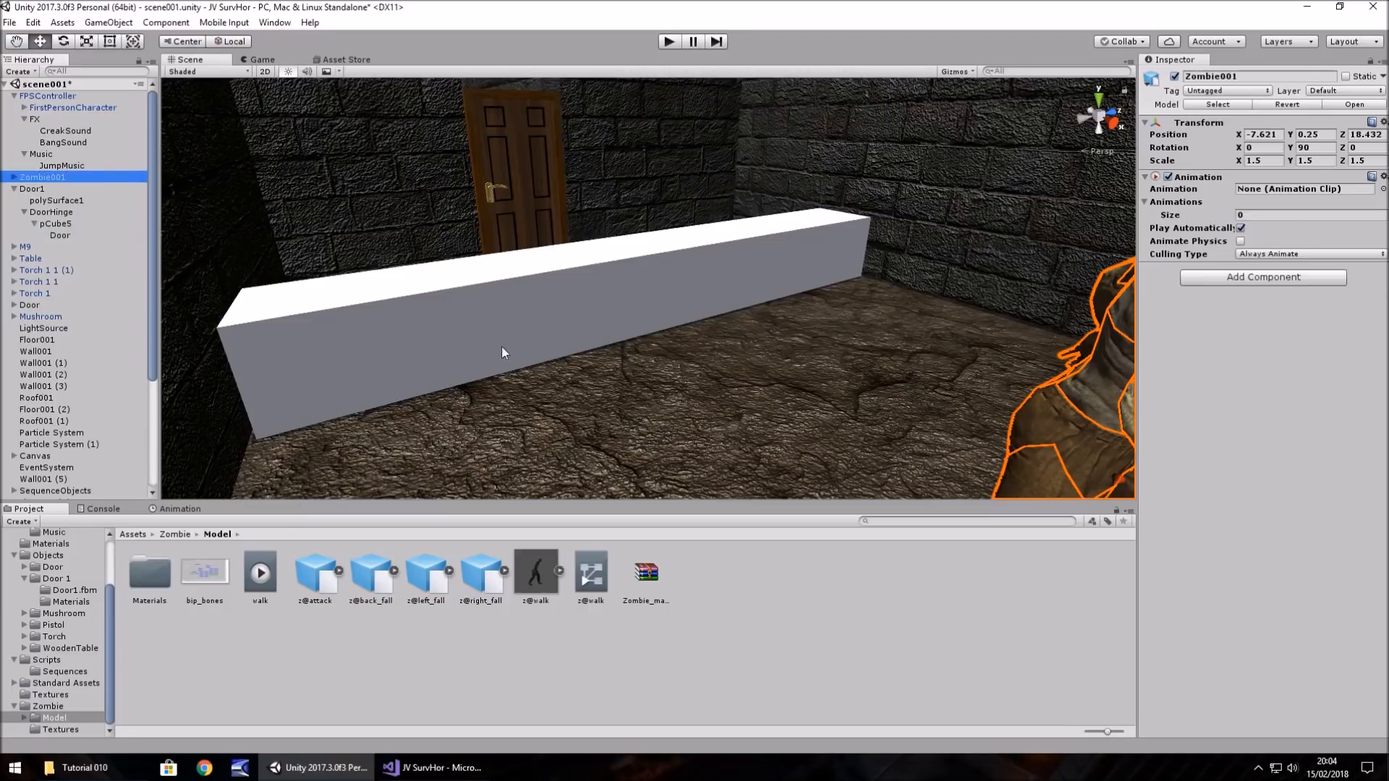
# Step: Set Zombie001's Animations size to 1 and assign the walk clip as both its default animation and Element 0
pyautogui.click(1266, 215)
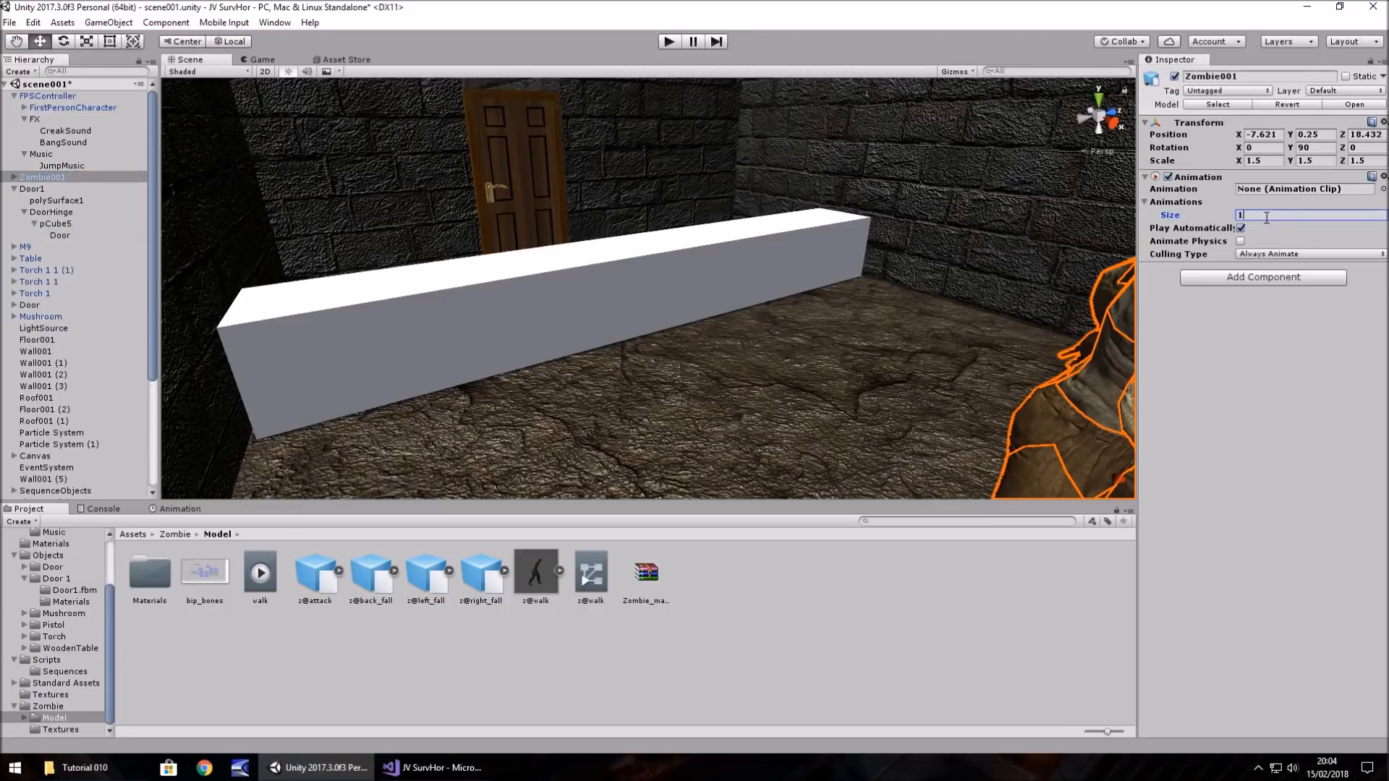
pyautogui.press('Return')
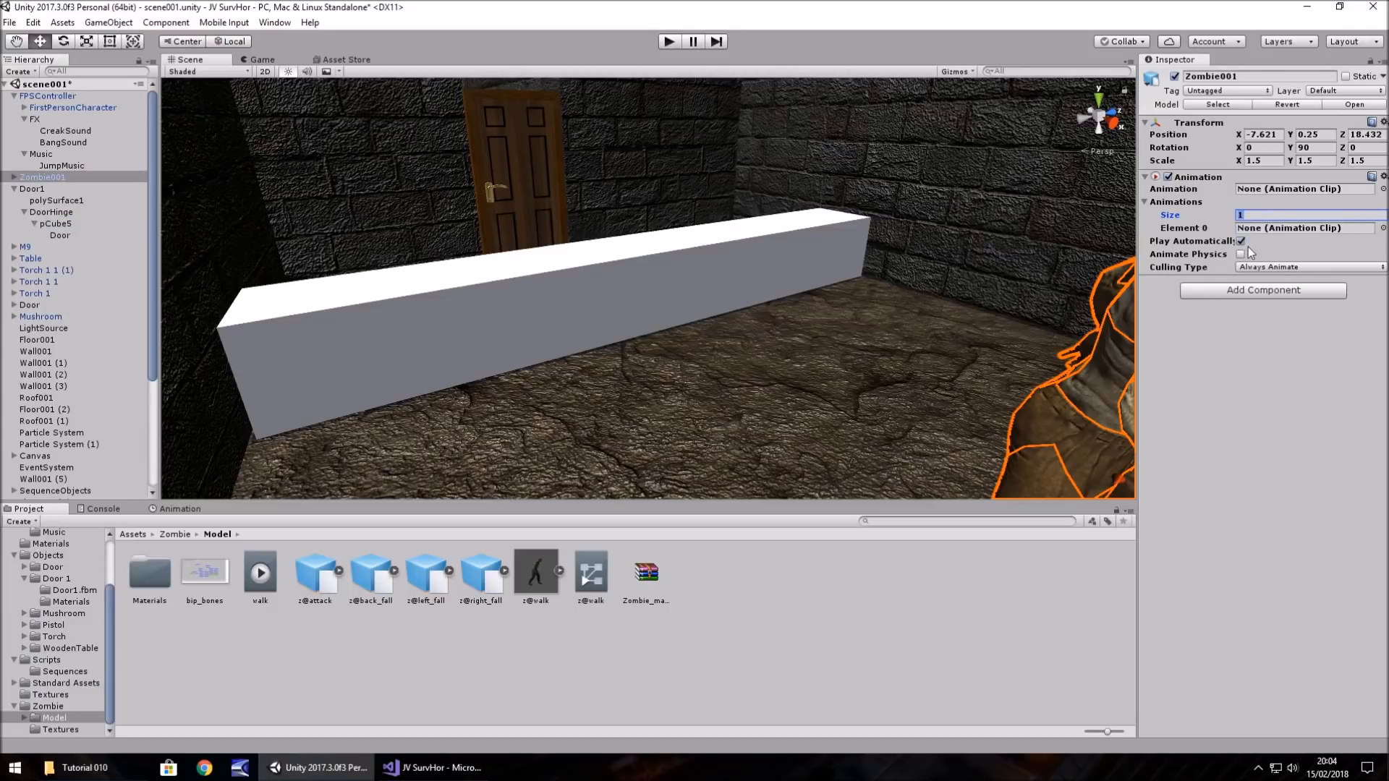
pyautogui.moveTo(273, 588); pyautogui.dragTo(1262, 189)
pyautogui.moveTo(268, 576); pyautogui.dragTo(1286, 226)
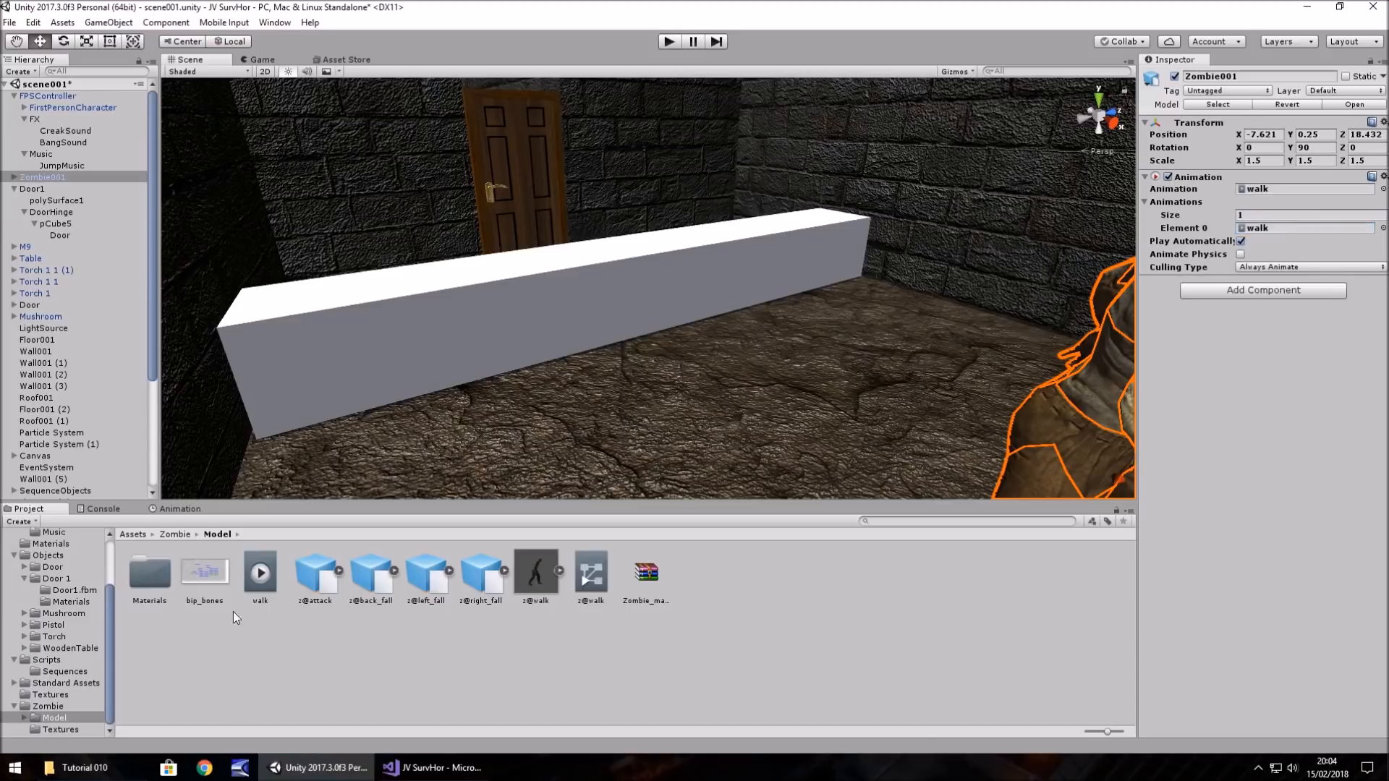
# Step: Mark the duplicated walk clip as Legacy in the Debug inspector, return to the Normal inspector and choose the Loop wrap mode
pyautogui.click(260, 574)
pyautogui.click(1383, 60)
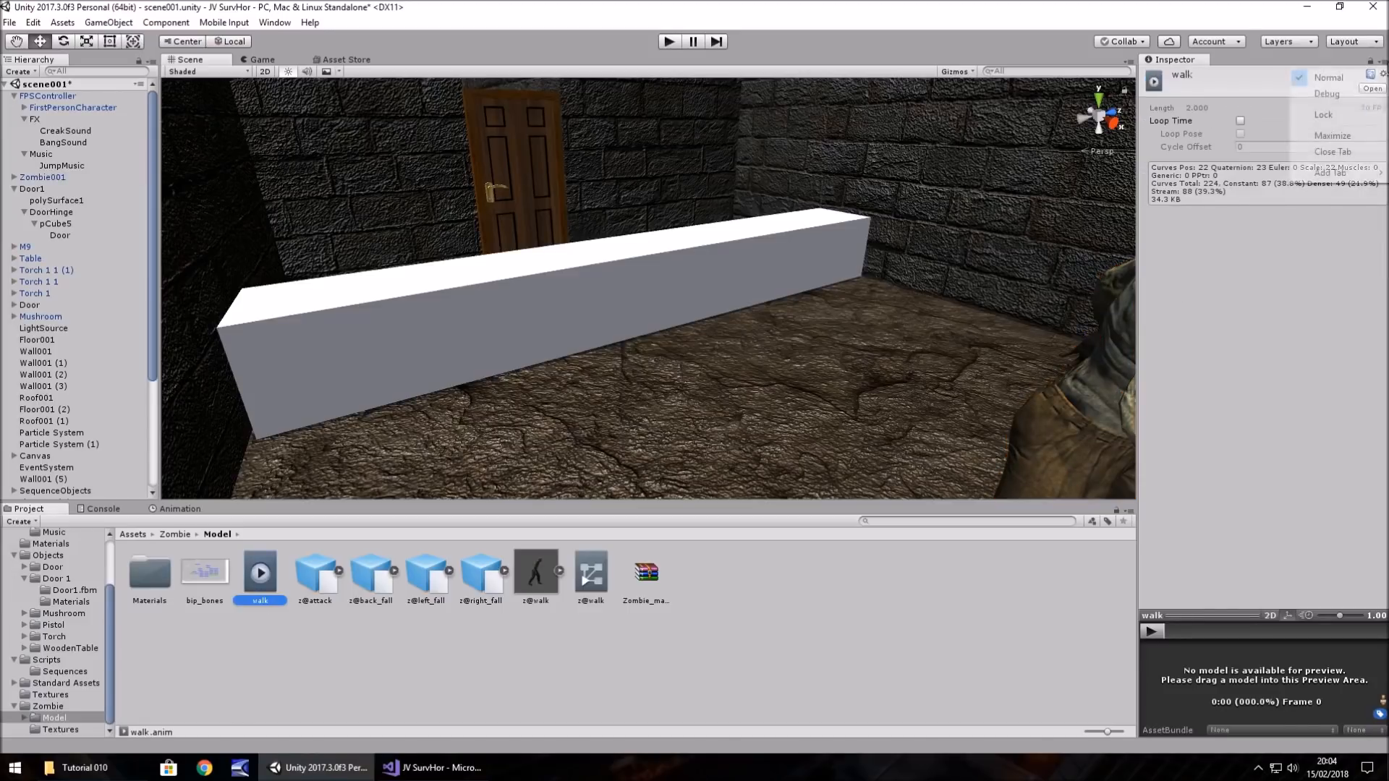
pyautogui.click(1337, 94)
pyautogui.click(1241, 134)
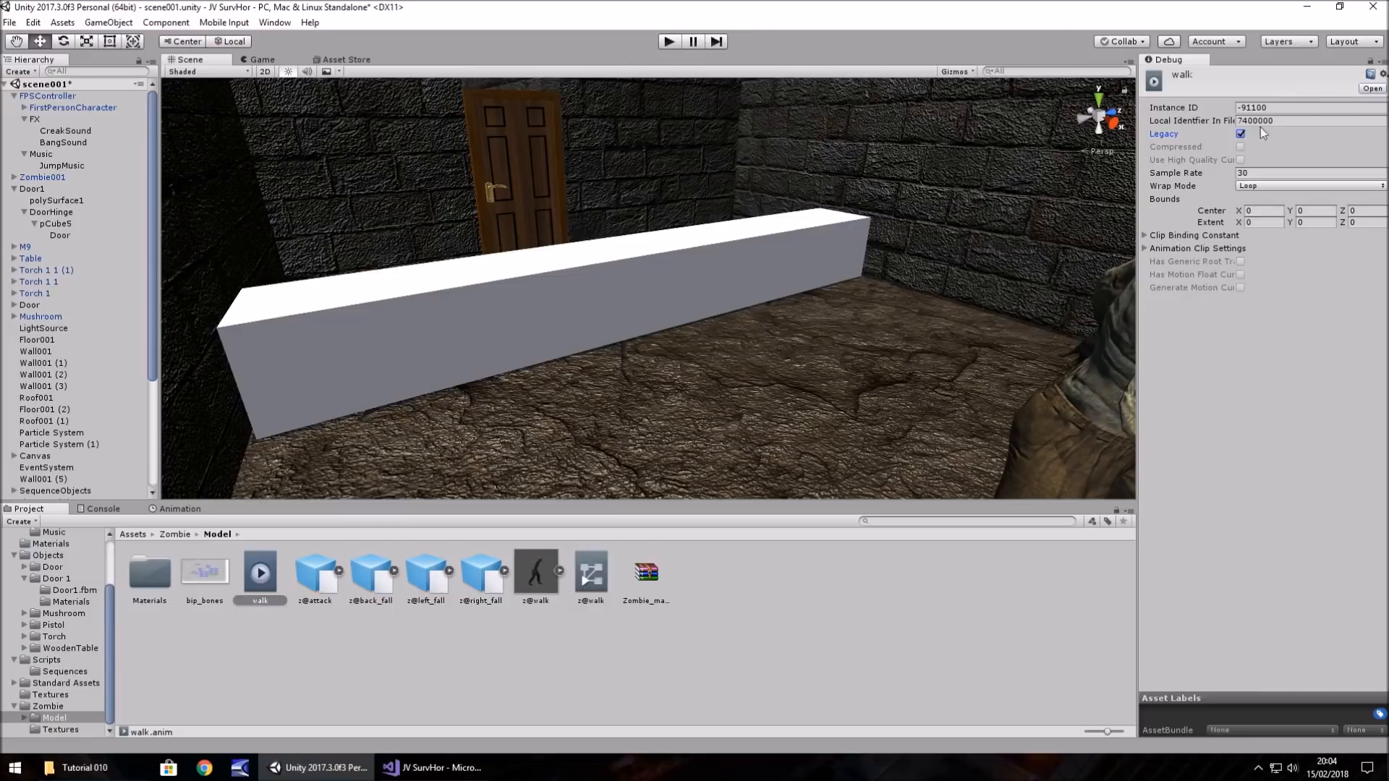
pyautogui.click(1383, 61)
pyautogui.click(1332, 83)
pyautogui.click(1274, 120)
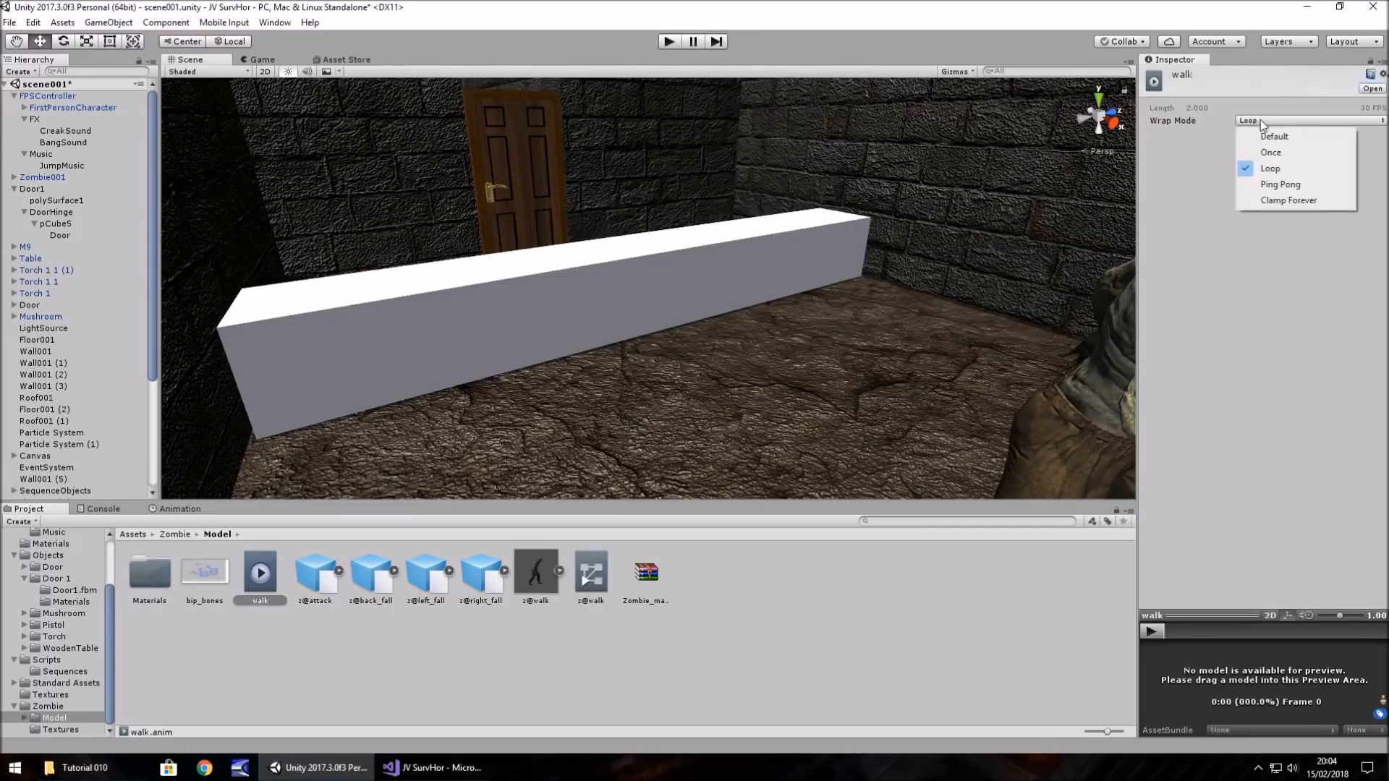
pyautogui.click(1270, 166)
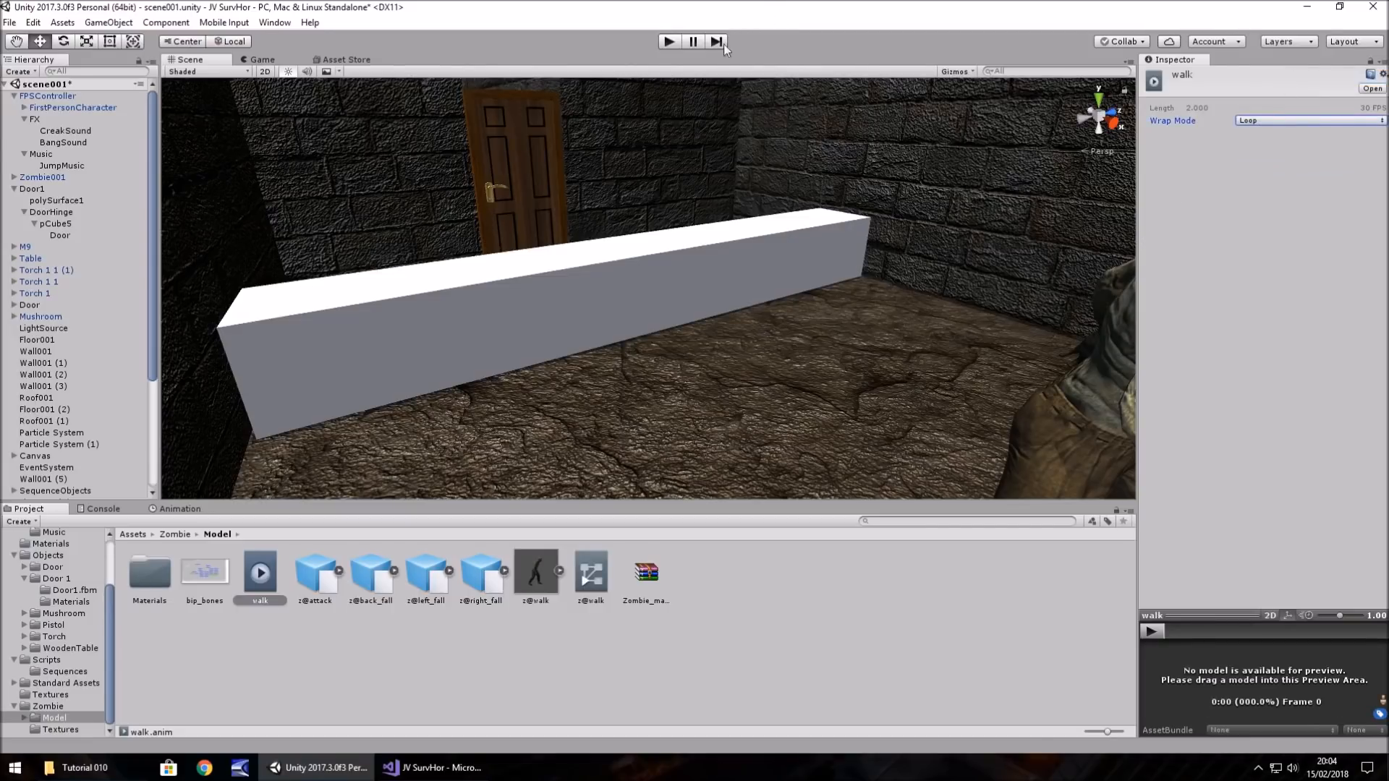
# Step: Playtest the scene by walking through the door to check the zombie's looping walk, and stop the game
pyautogui.click(670, 42)
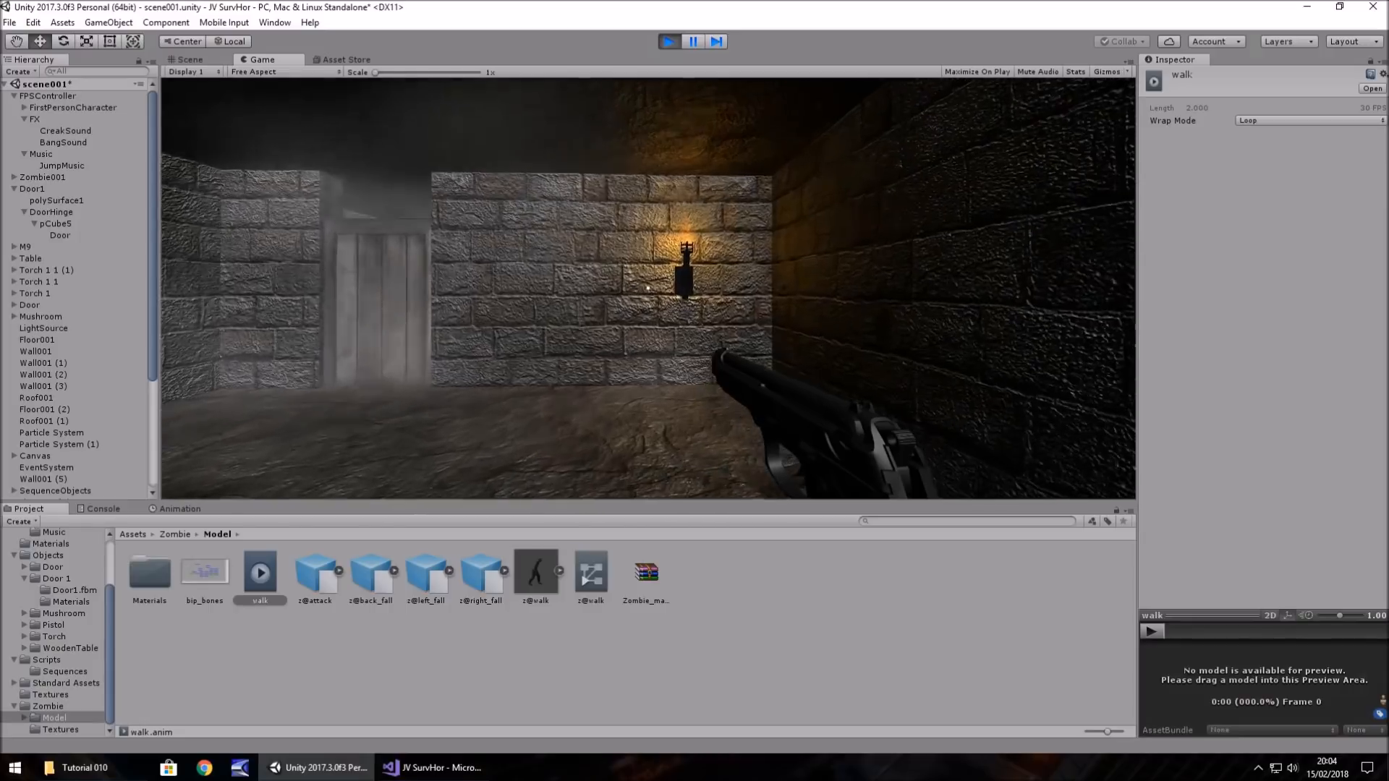
pyautogui.press('w')
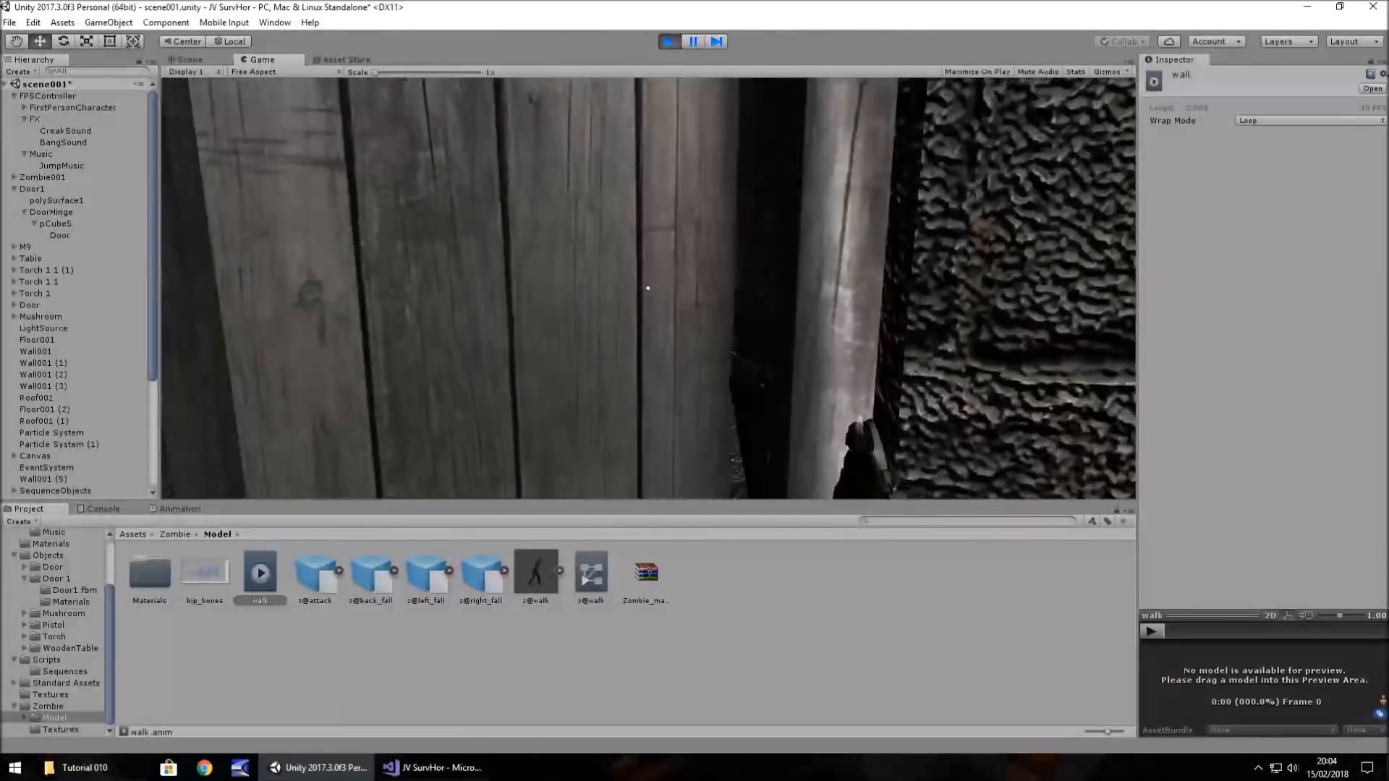
pyautogui.press('w')
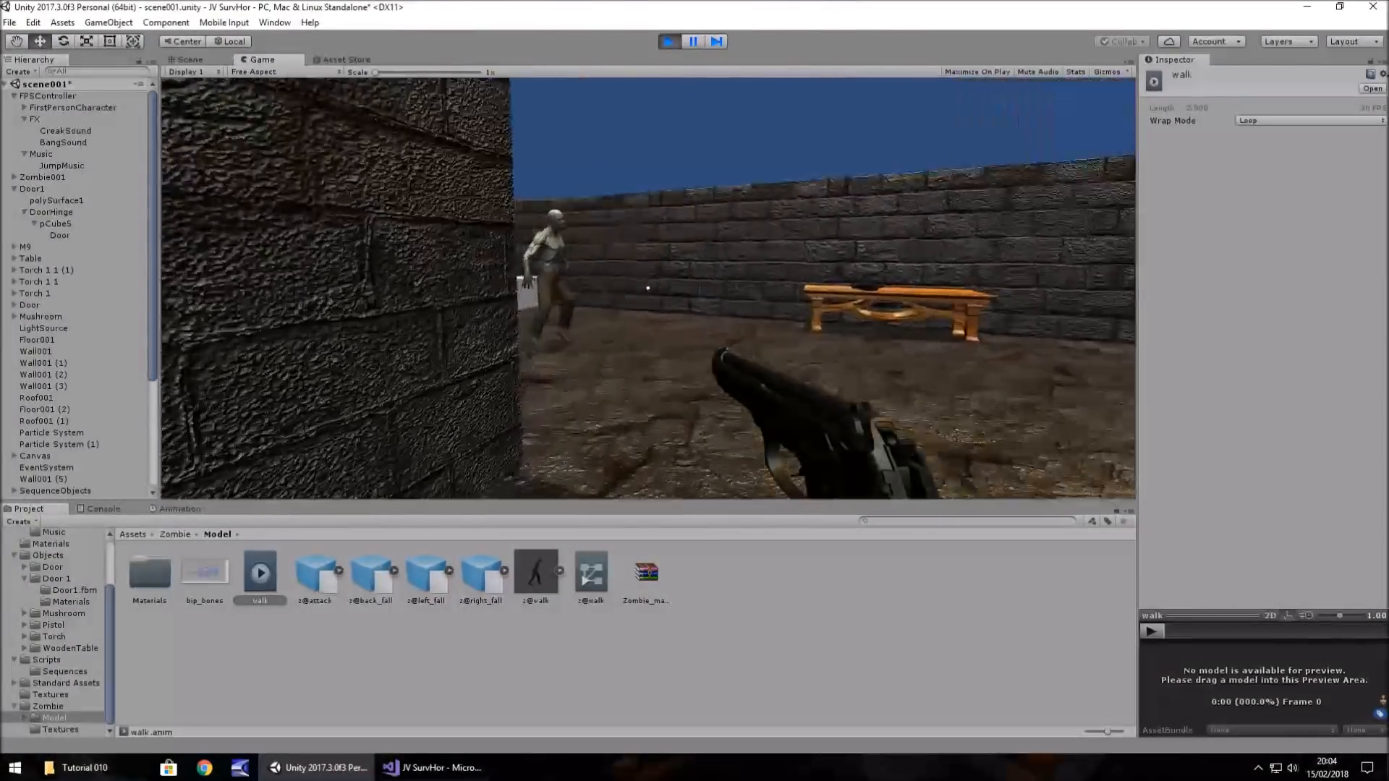
pyautogui.hotkey('ctrl', 'p')
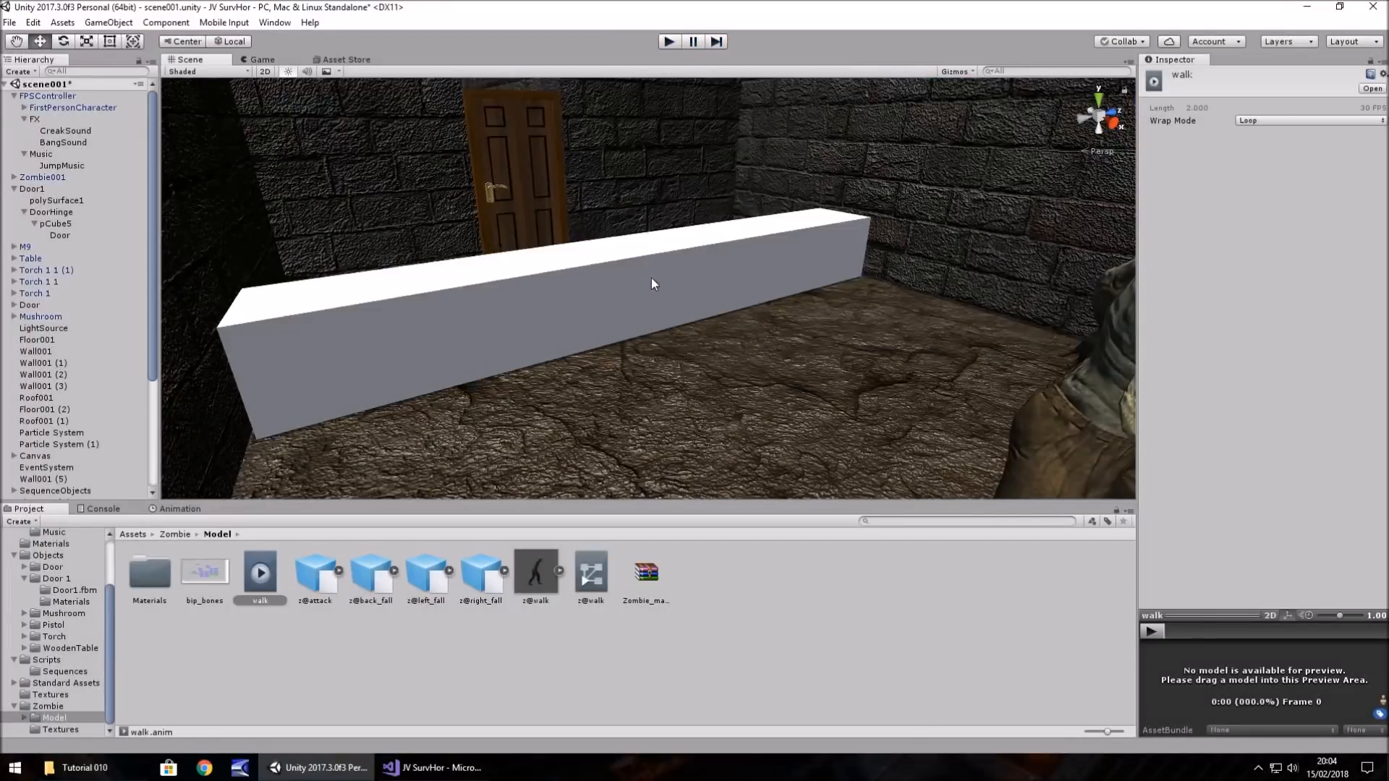
# Step: Move Zombie001 along the X axis to about -15.93, so it stands behind the brown wooden door
pyautogui.moveTo(845, 262); pyautogui.dragTo(1035, 249, button='right')
pyautogui.click(750, 335)
pyautogui.moveTo(813, 403); pyautogui.dragTo(189, 303)
pyautogui.press('f')
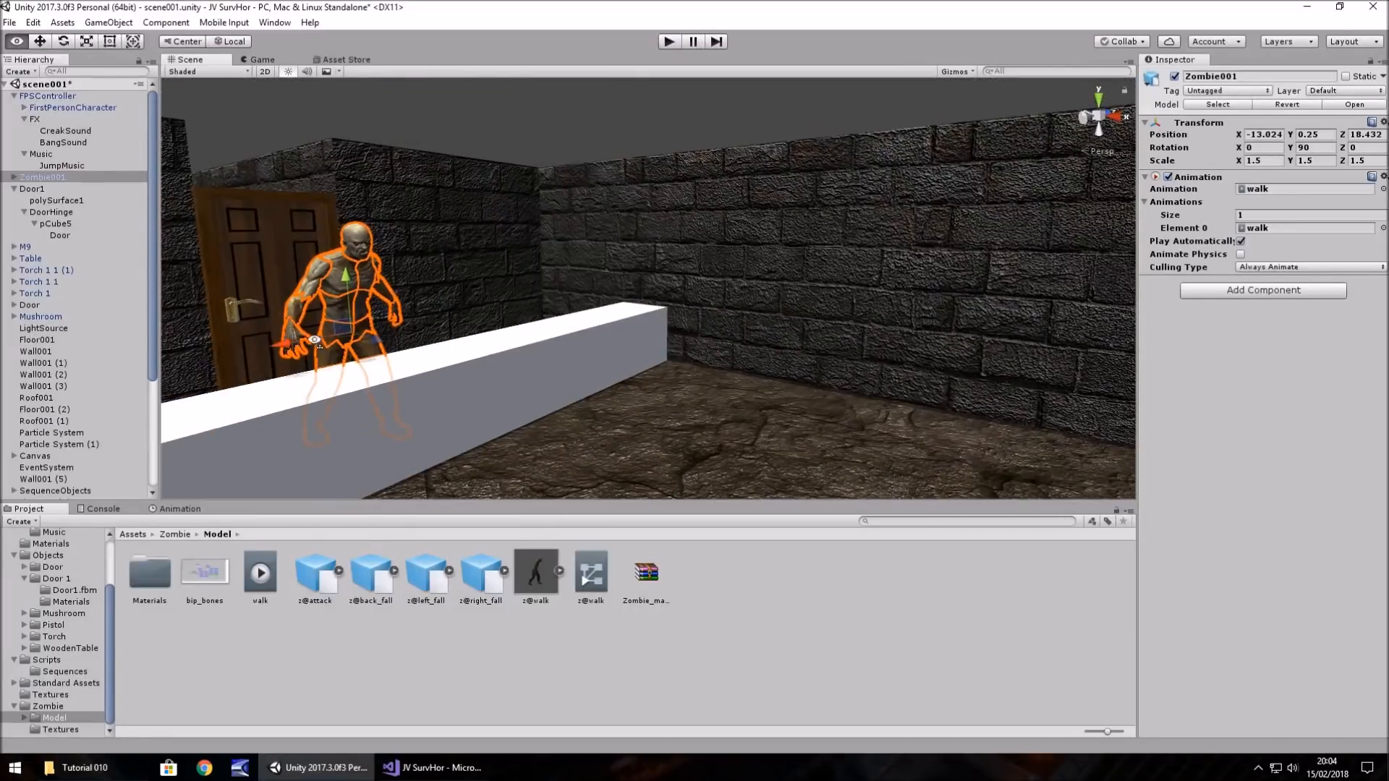
pyautogui.moveTo(333, 334); pyautogui.dragTo(262, 333)
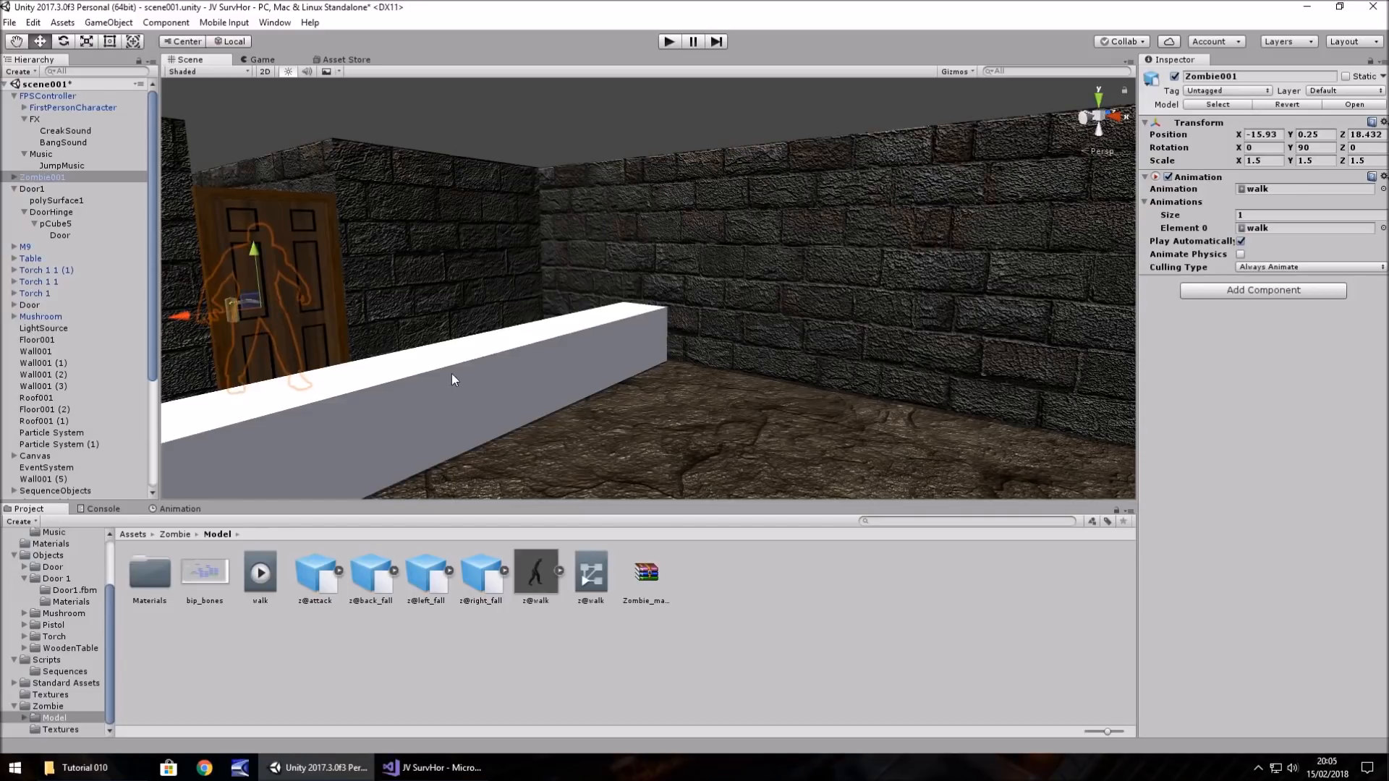
# Step: Switch to Visual Studio and add StartCoroutine(PlayJumpMusic()); after TheZombie.SetActive(true); in OnTriggerEnter of BZJumpTrigger.cs
pyautogui.click(435, 768)
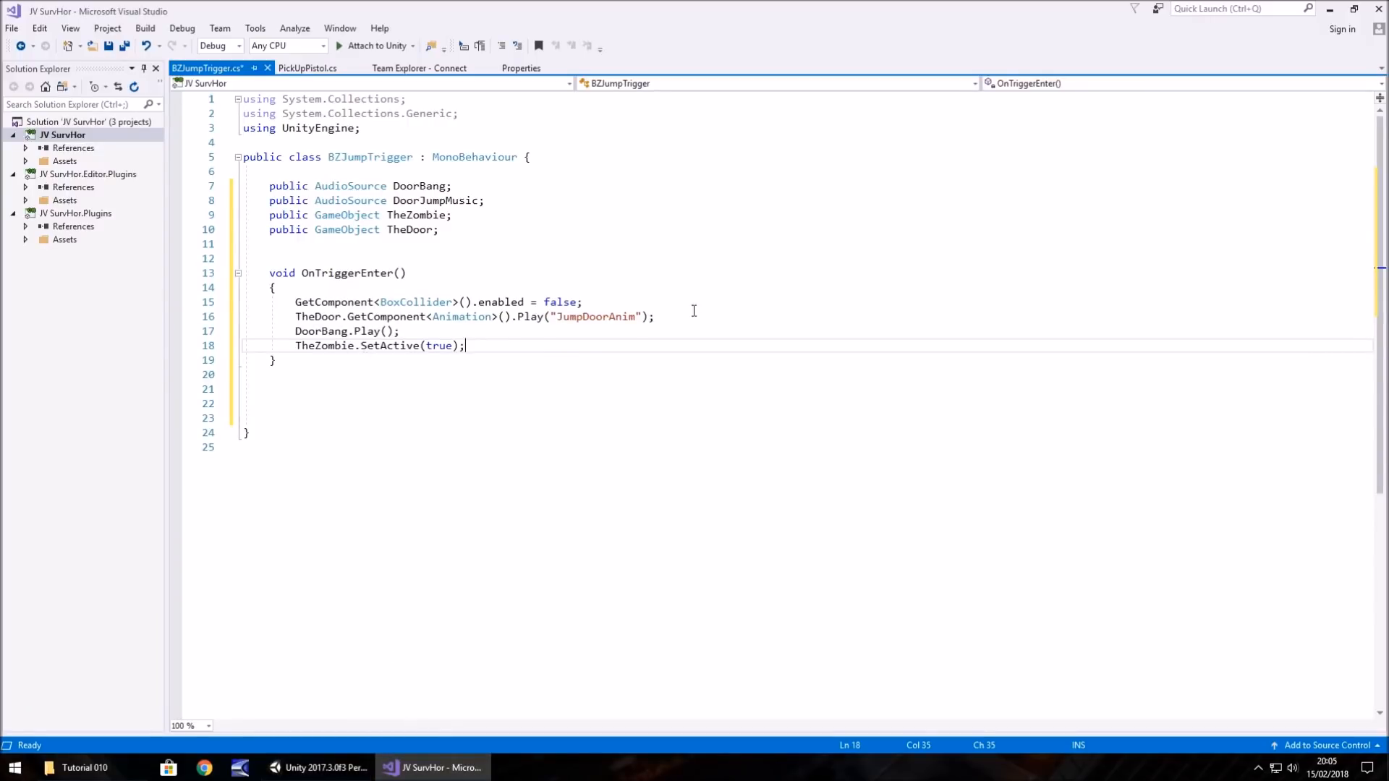
pyautogui.press('Return')
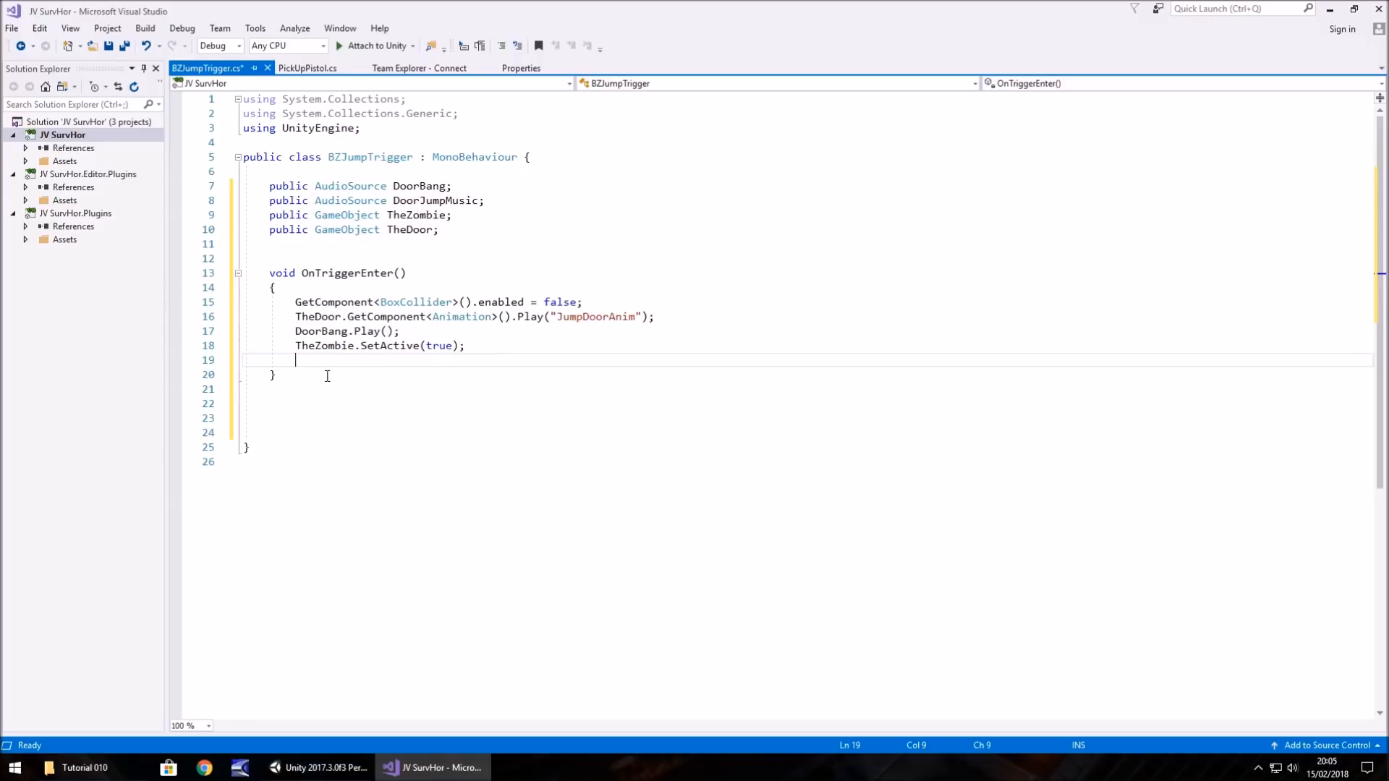
pyautogui.write('Star')
pyautogui.write('t')
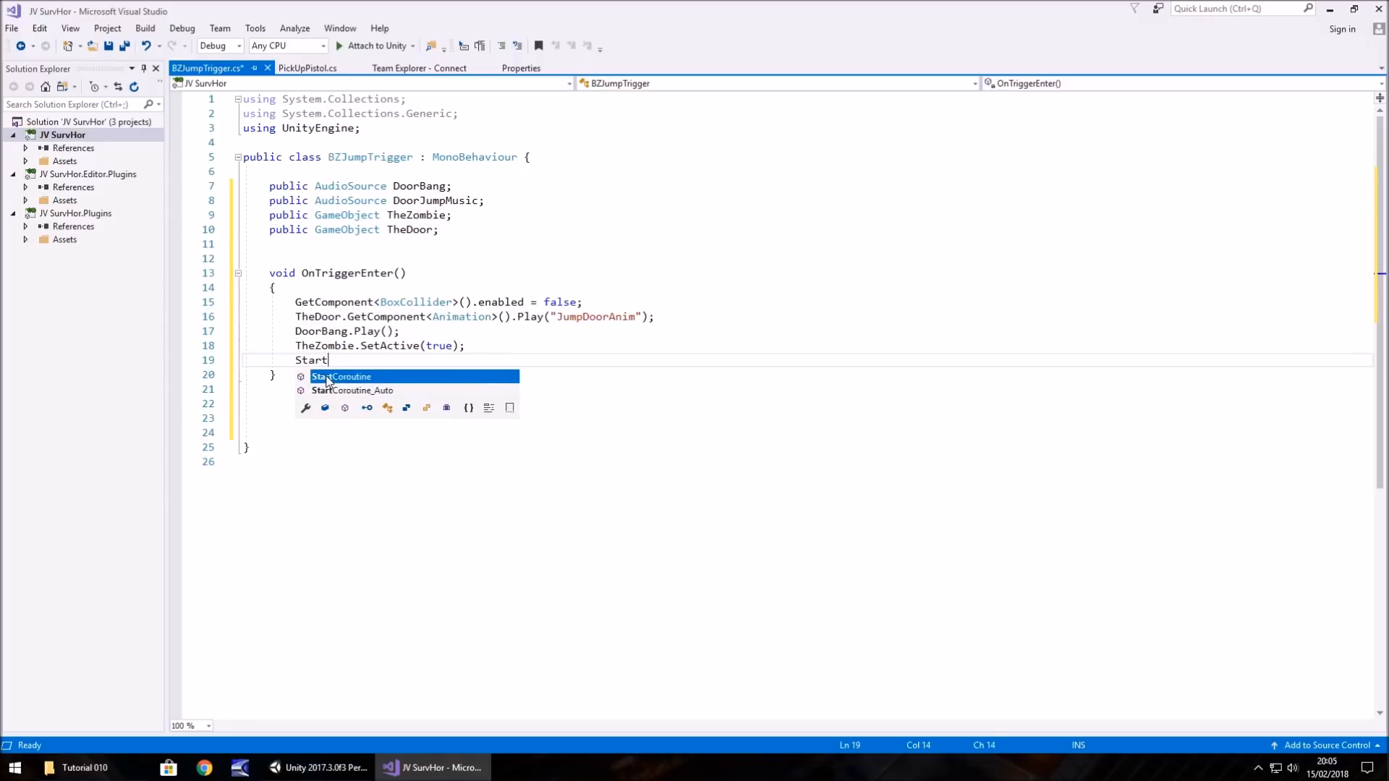
pyautogui.write('Coroutine(')
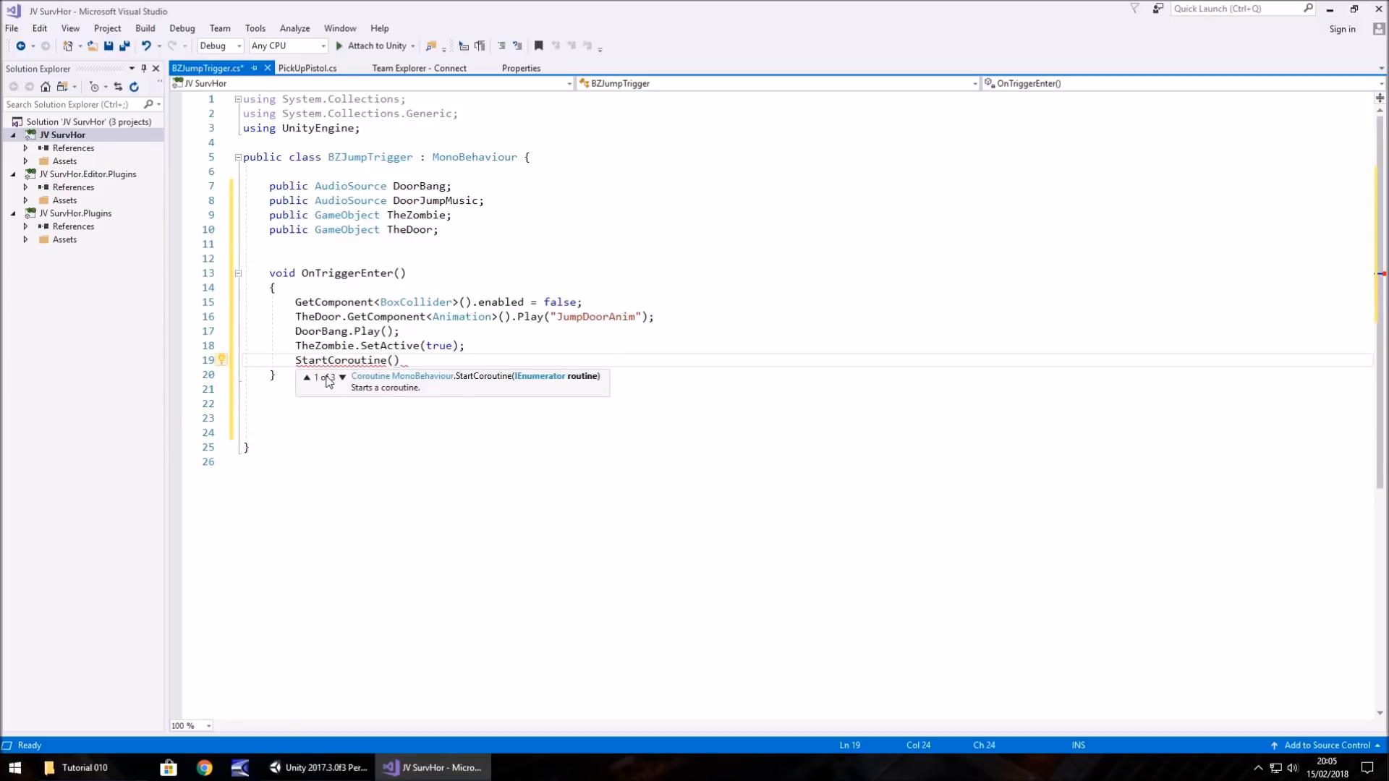
pyautogui.write('Play')
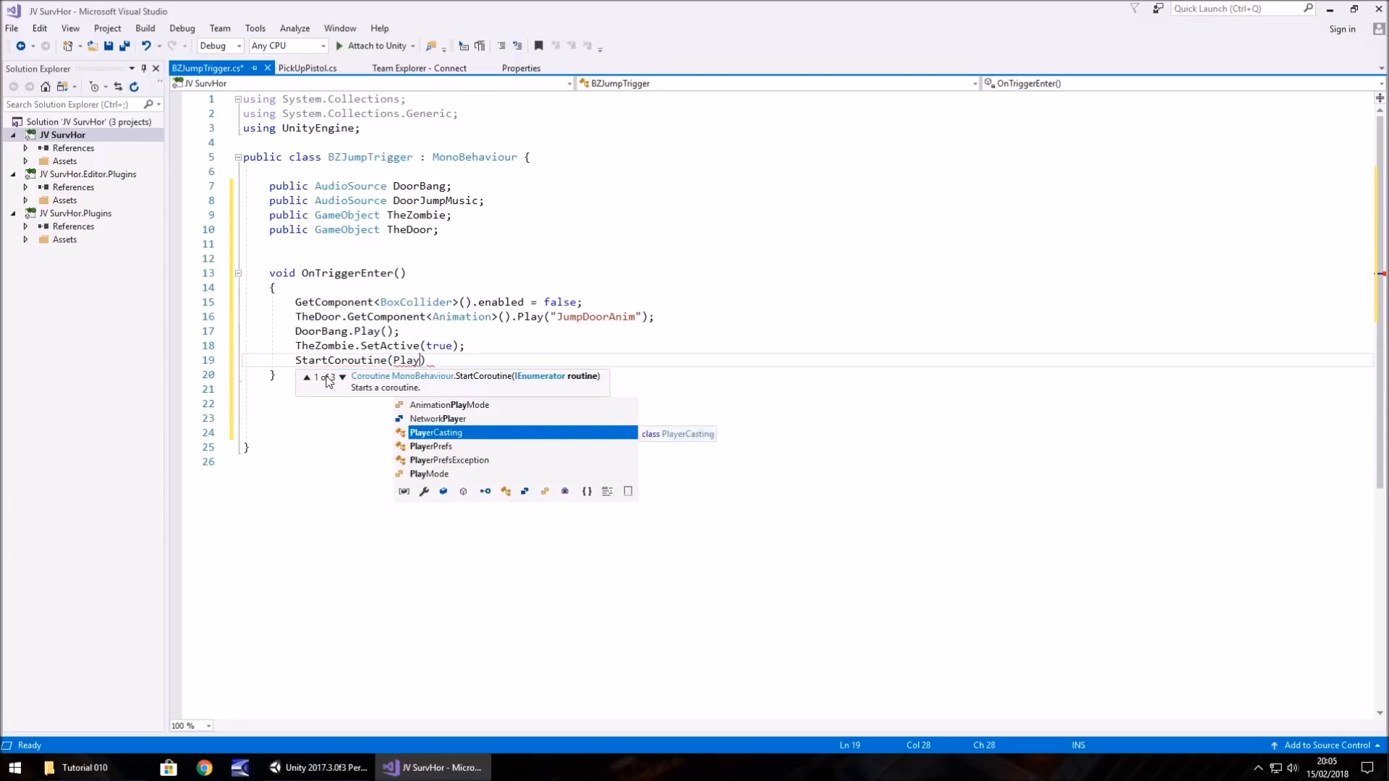
pyautogui.write('JumpMusi')
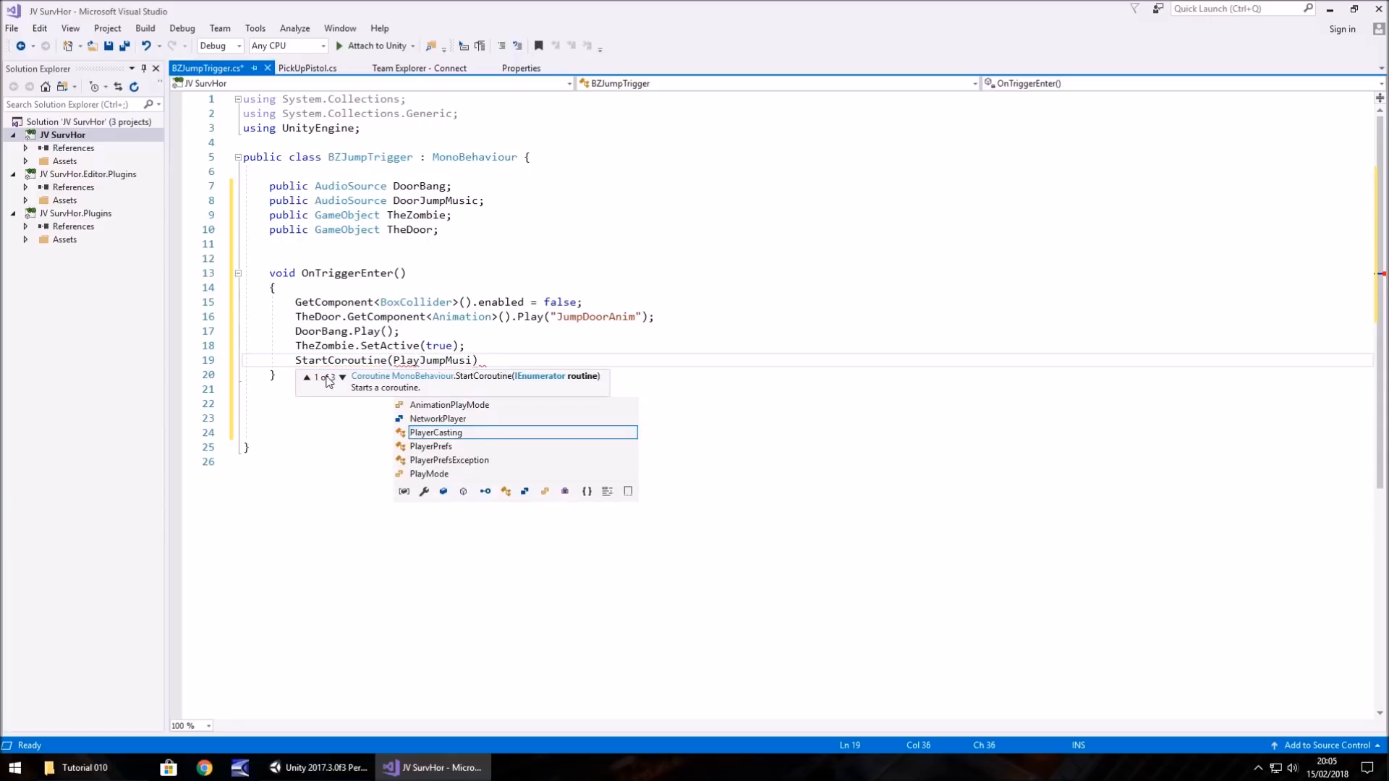
pyautogui.write('c()')
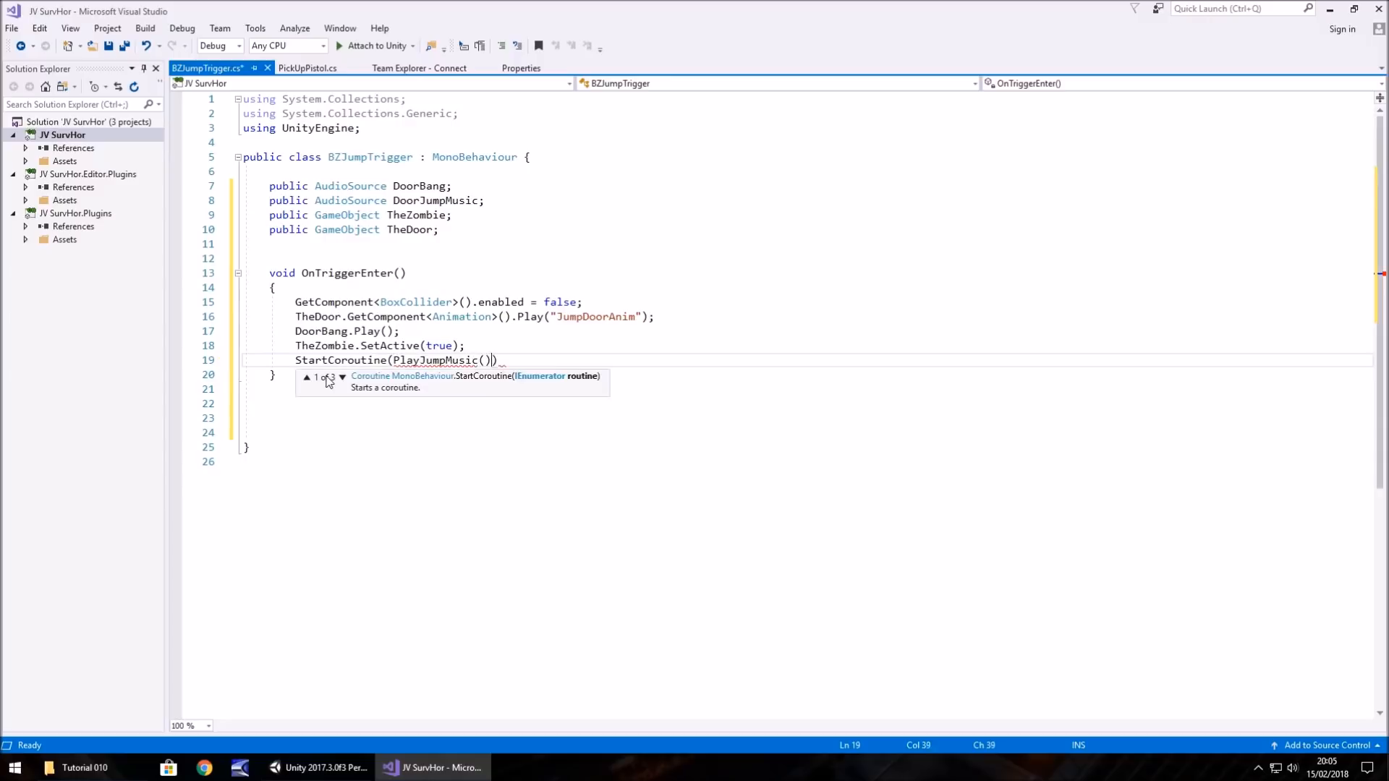
pyautogui.write(');')
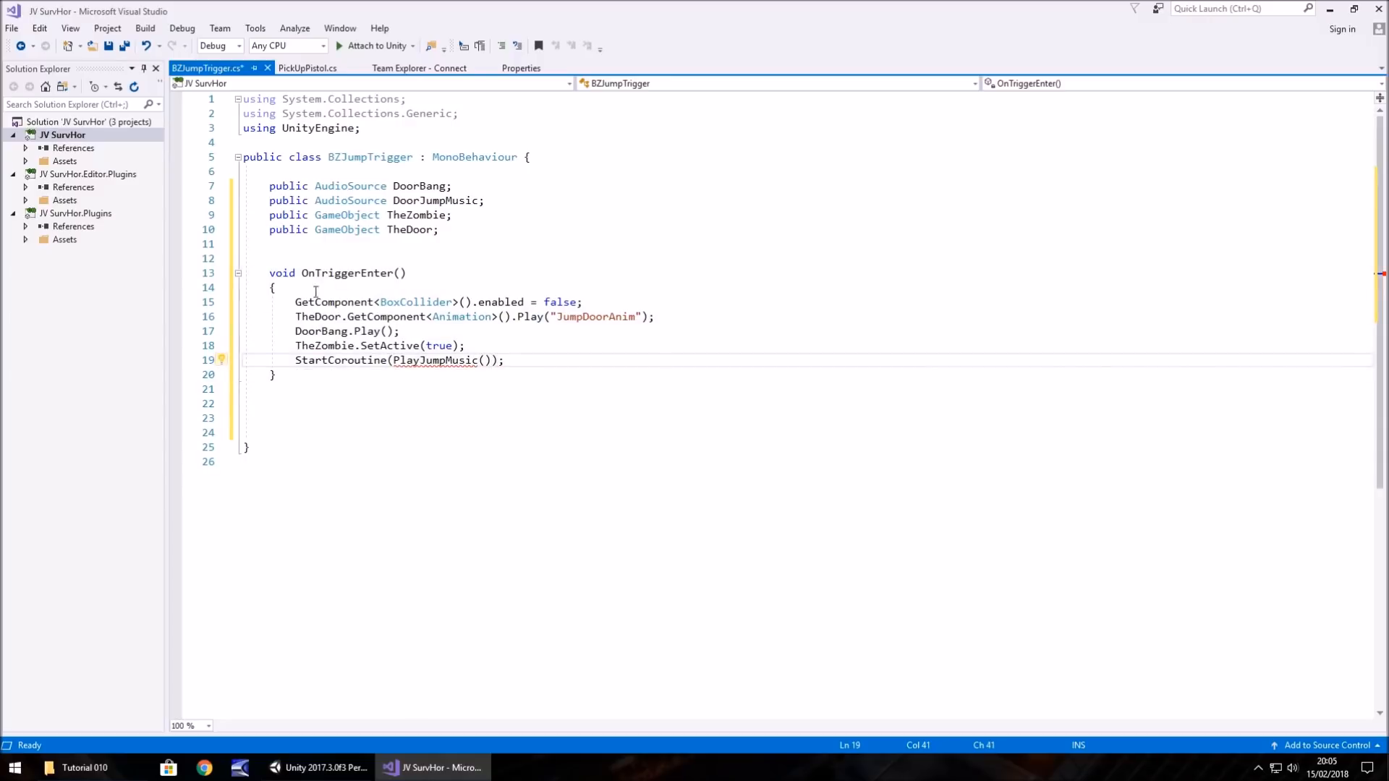
# Step: Declare an IEnumerator PlayJumpMusic() method with an empty body below OnTriggerEnter
pyautogui.click(323, 391)
pyautogui.press('Return')
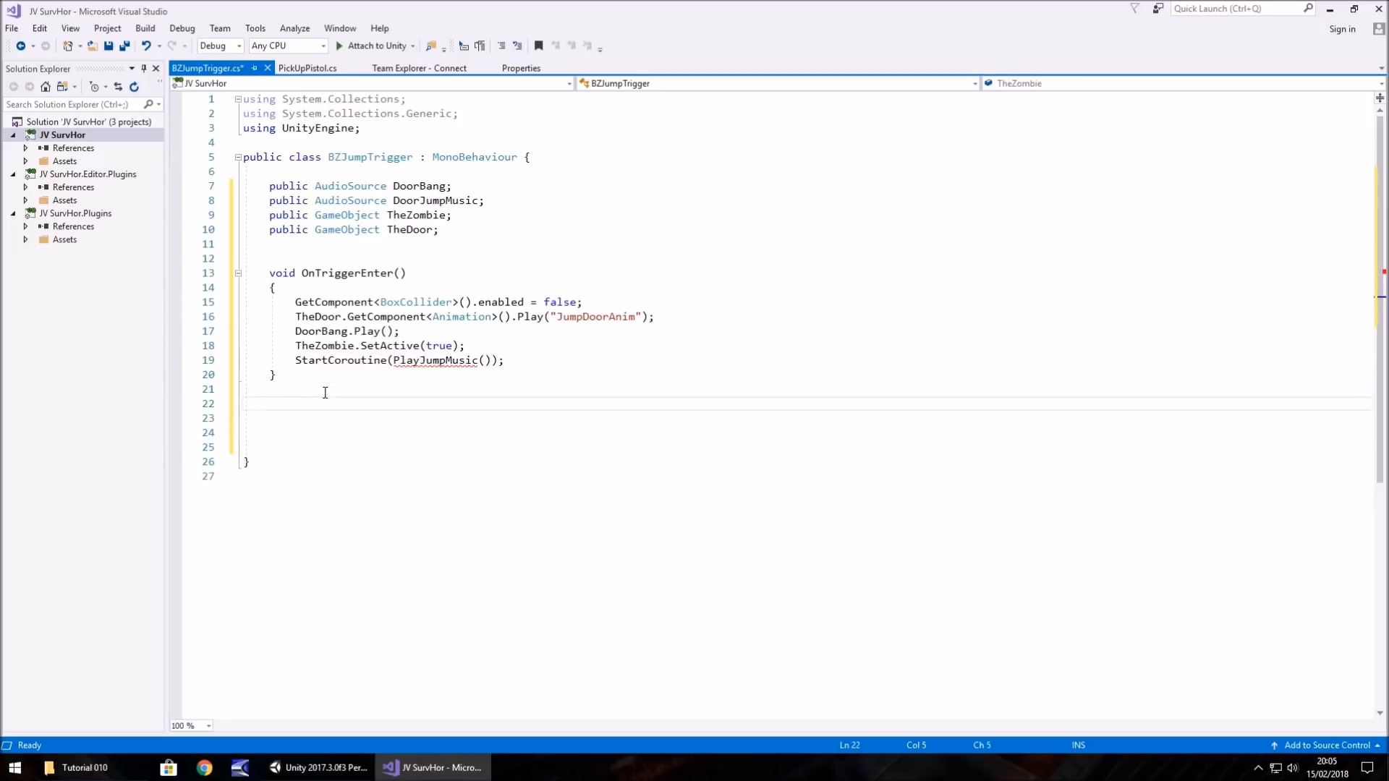
pyautogui.write('IEnumera')
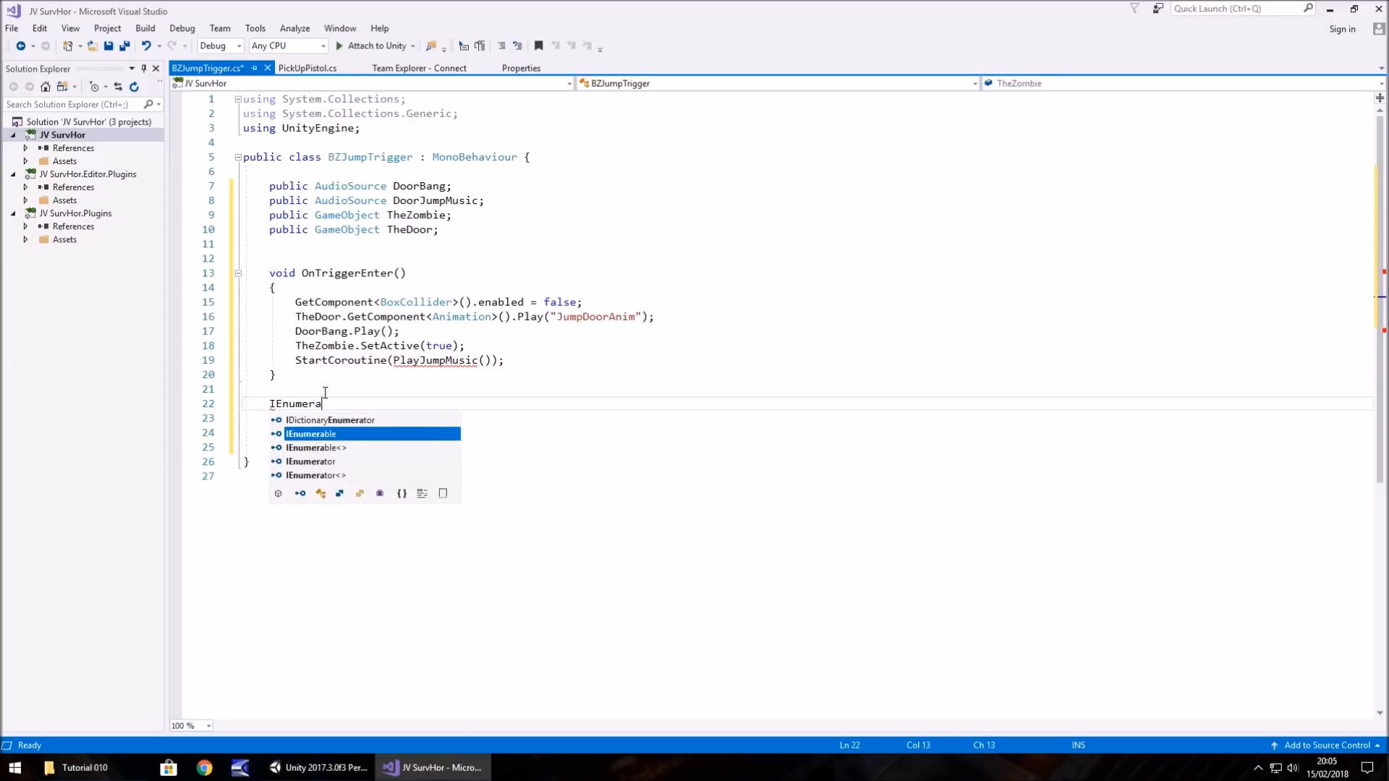
pyautogui.write('tor ')
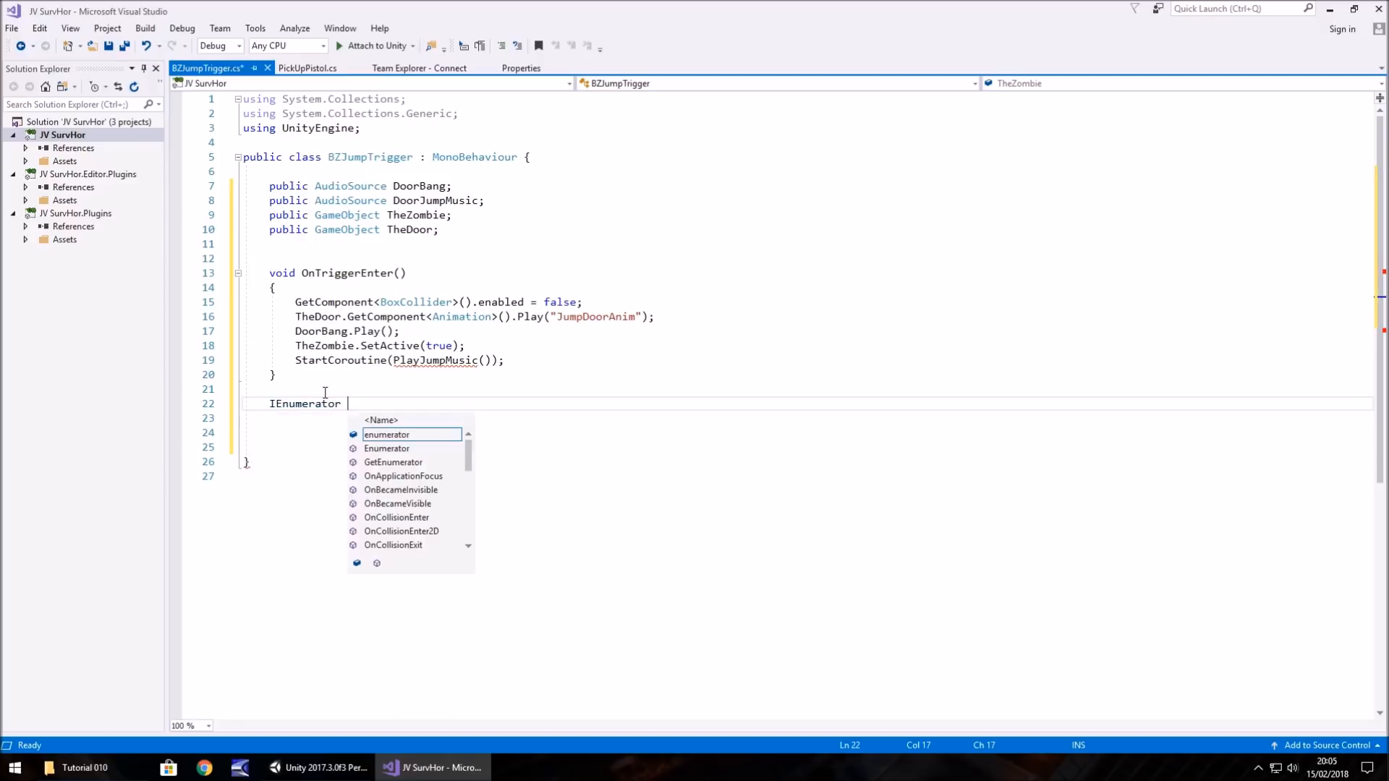
pyautogui.write('Play')
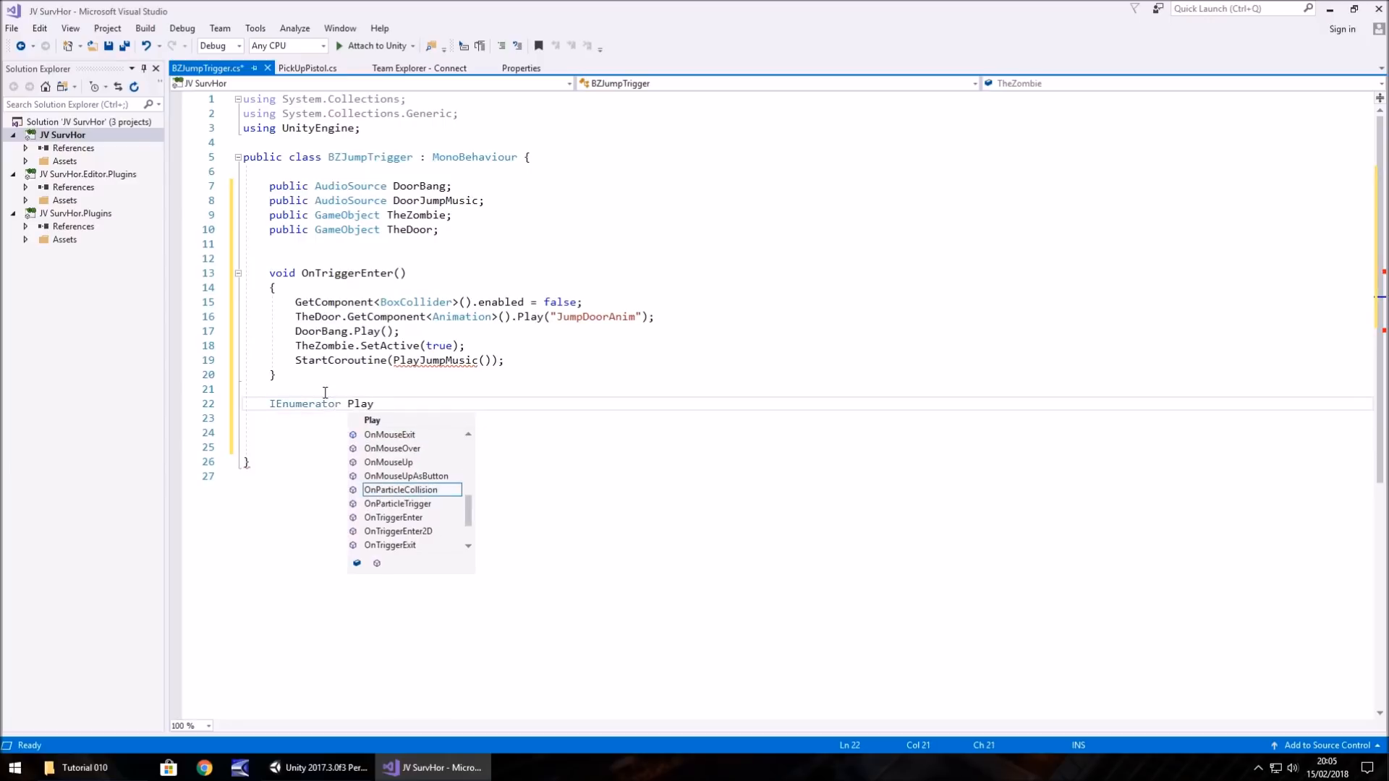
pyautogui.write('JumpMusic()')
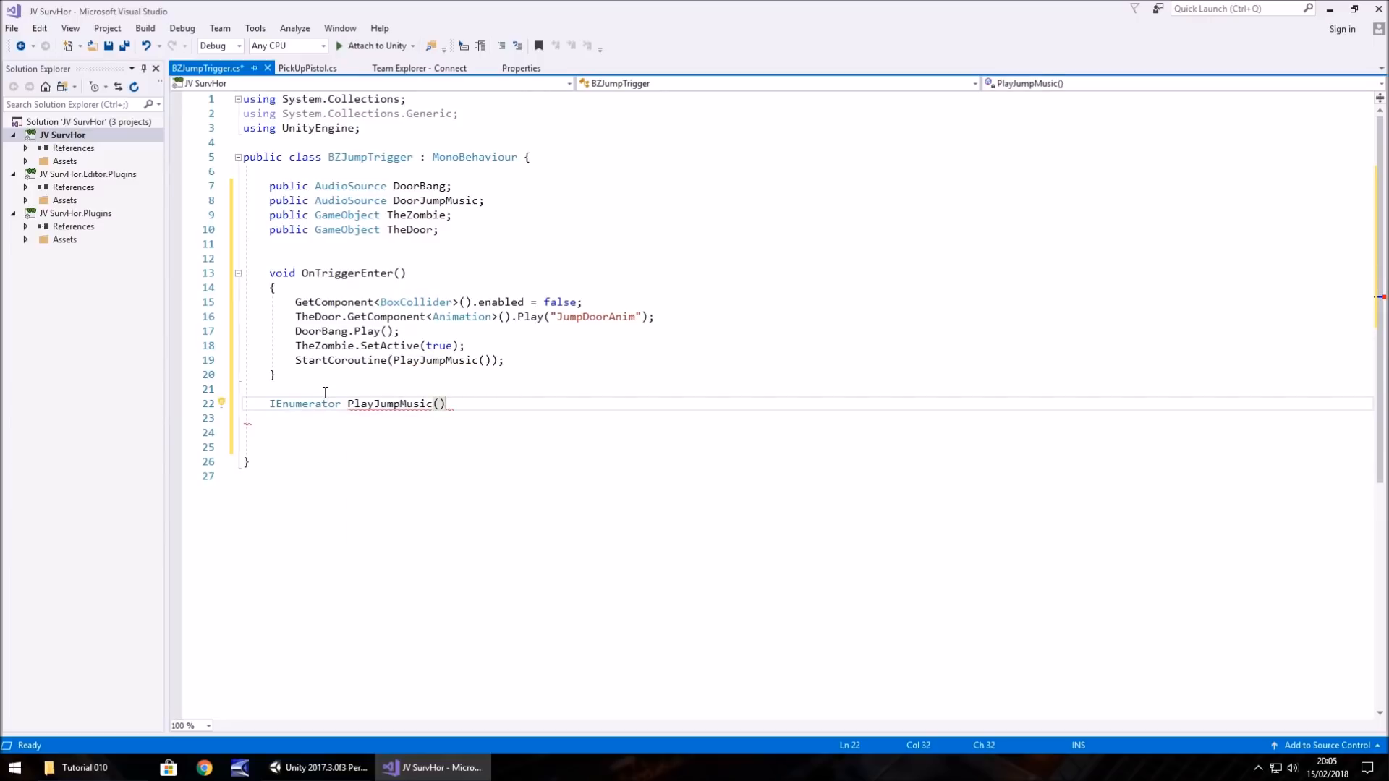
pyautogui.write(' {')
pyautogui.press('Return')
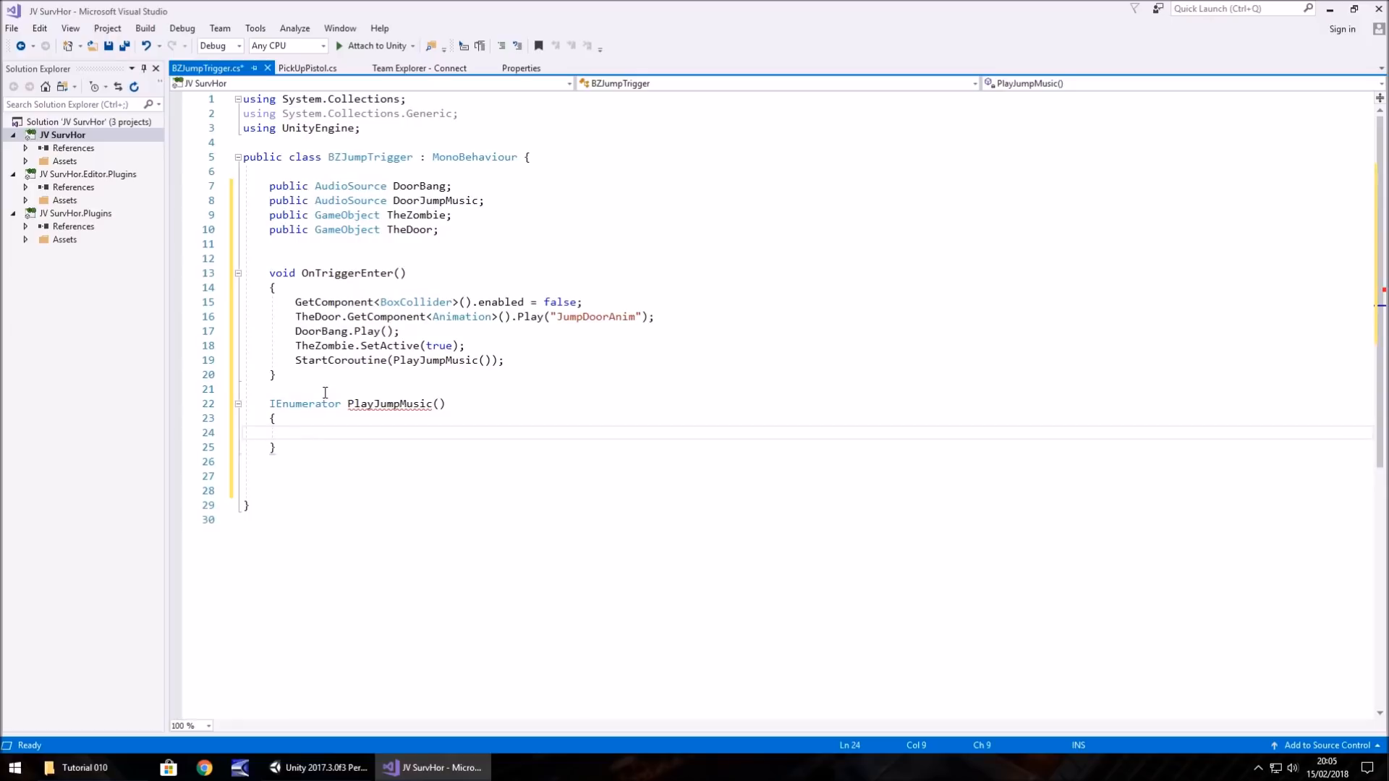
# Step: Make PlayJumpMusic wait 0.4 seconds with yield return new WaitForSeconds(0.4f);
pyautogui.write('yield retu')
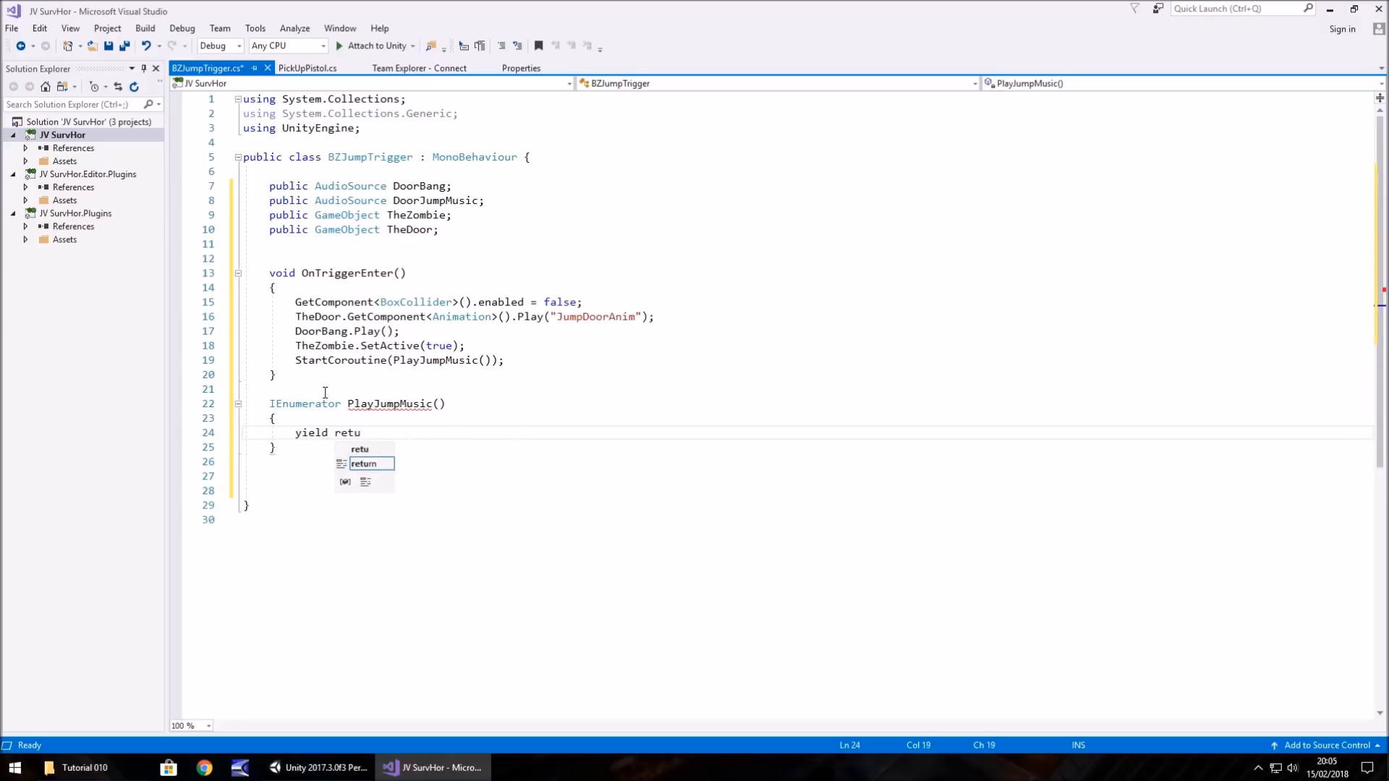
pyautogui.write('rn new Wai')
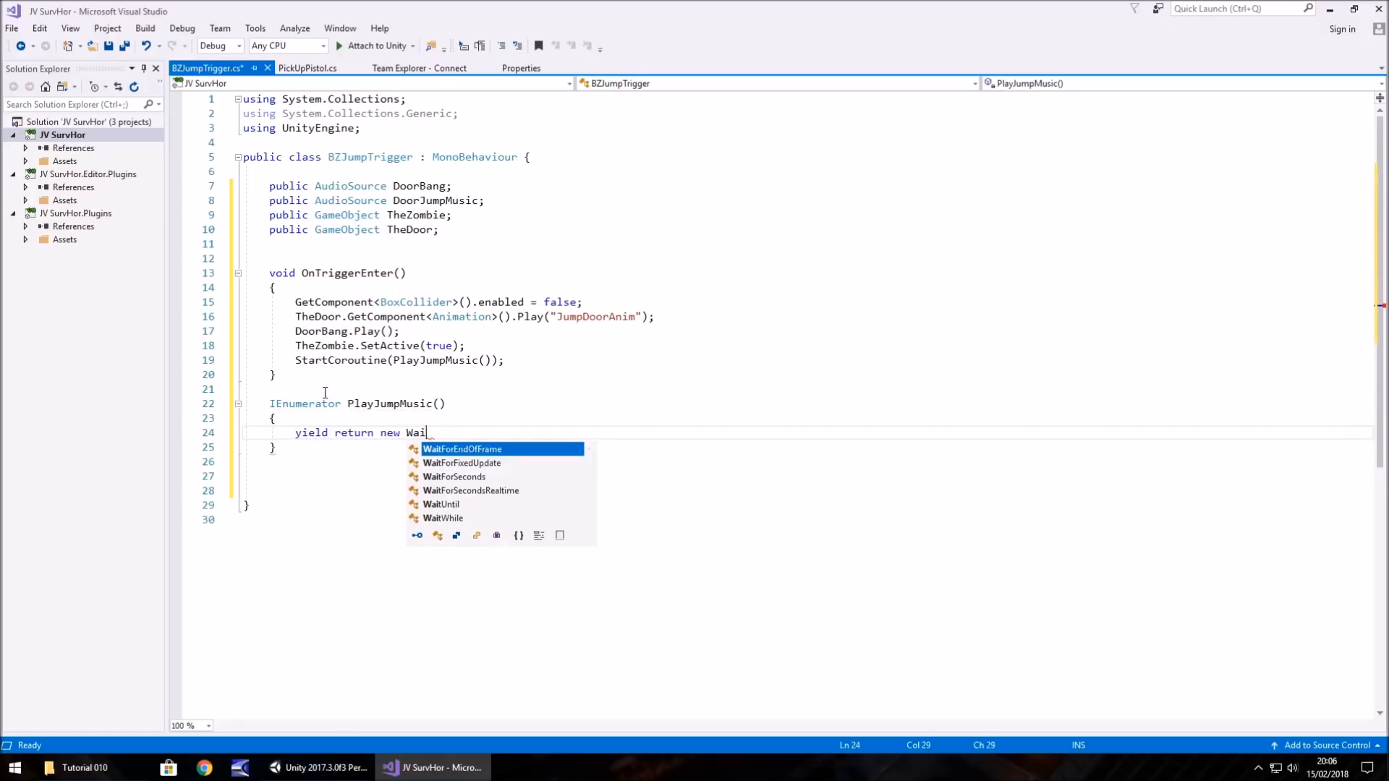
pyautogui.write('tForSecon')
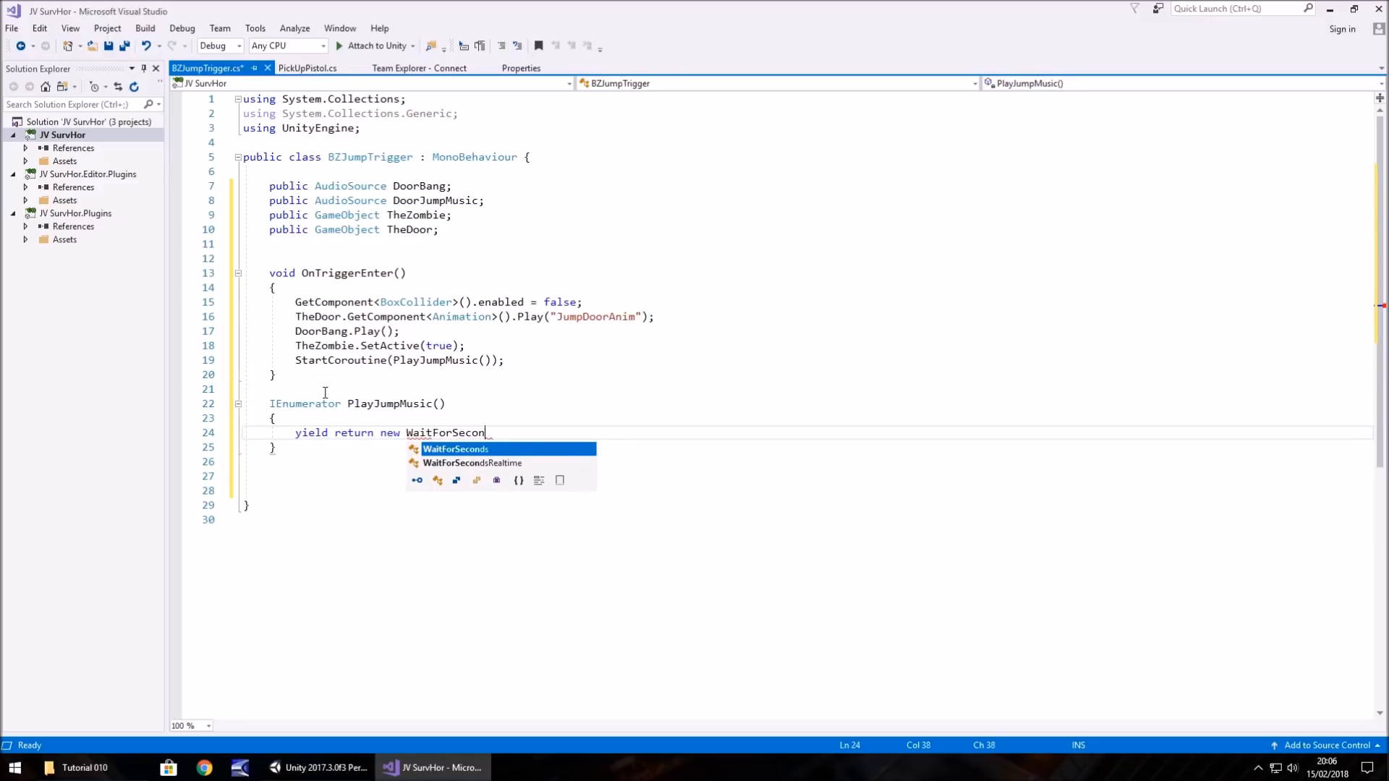
pyautogui.write('ds(')
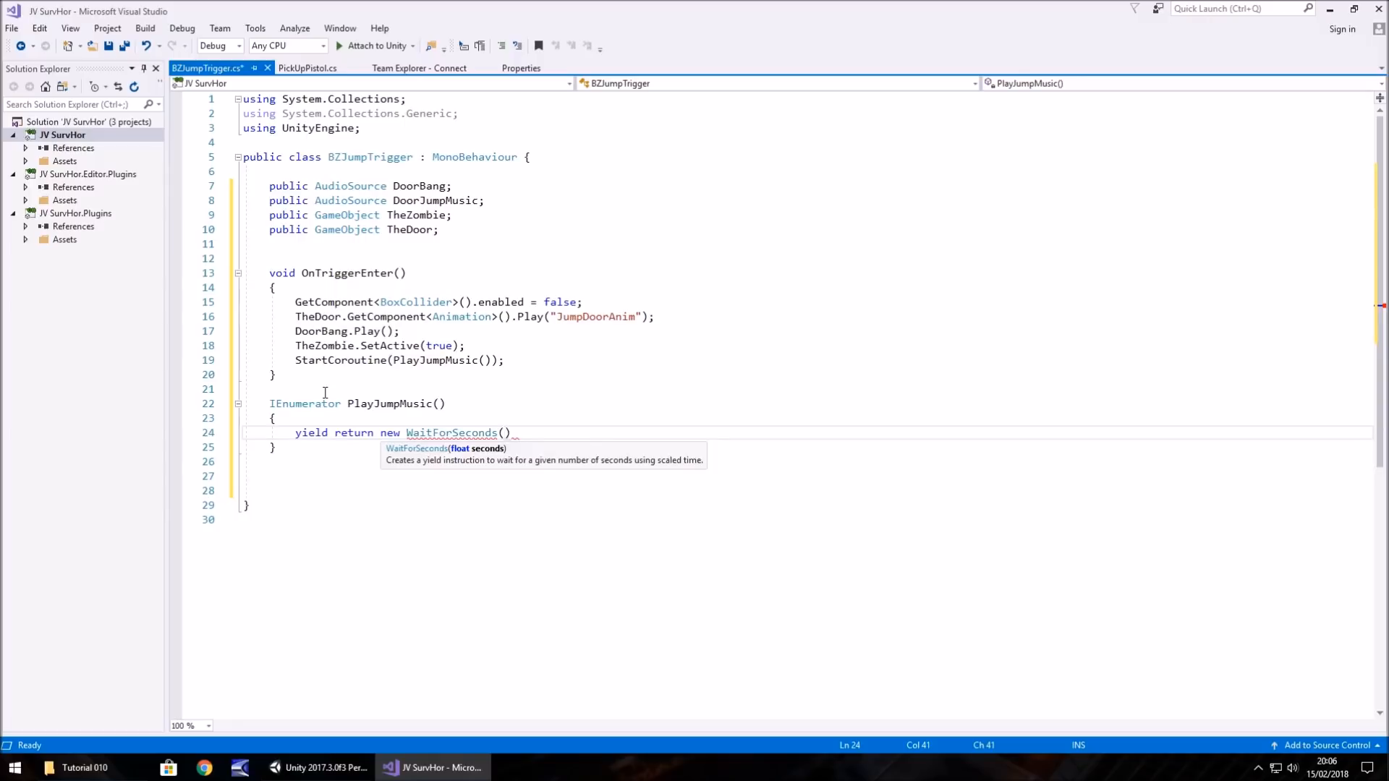
pyautogui.write('0.4f);')
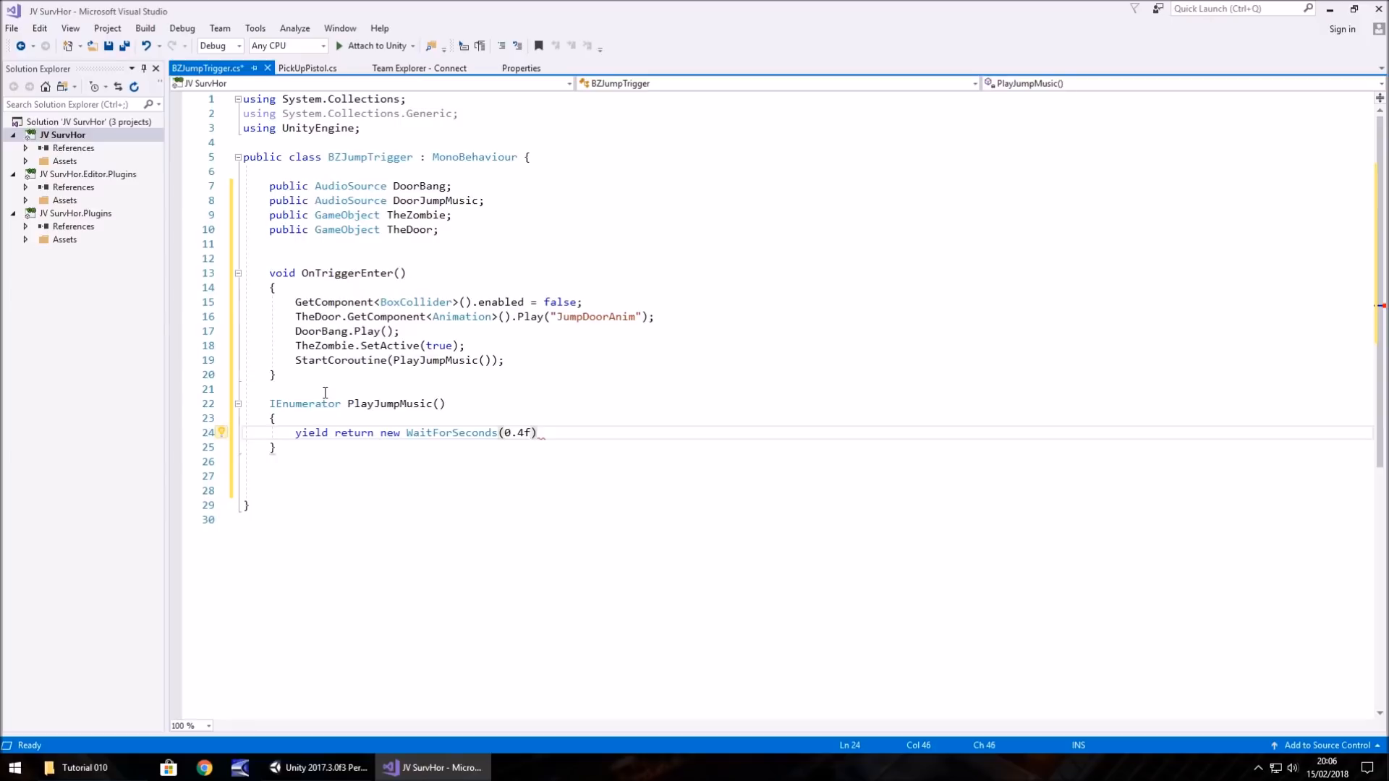
pyautogui.press('Return')
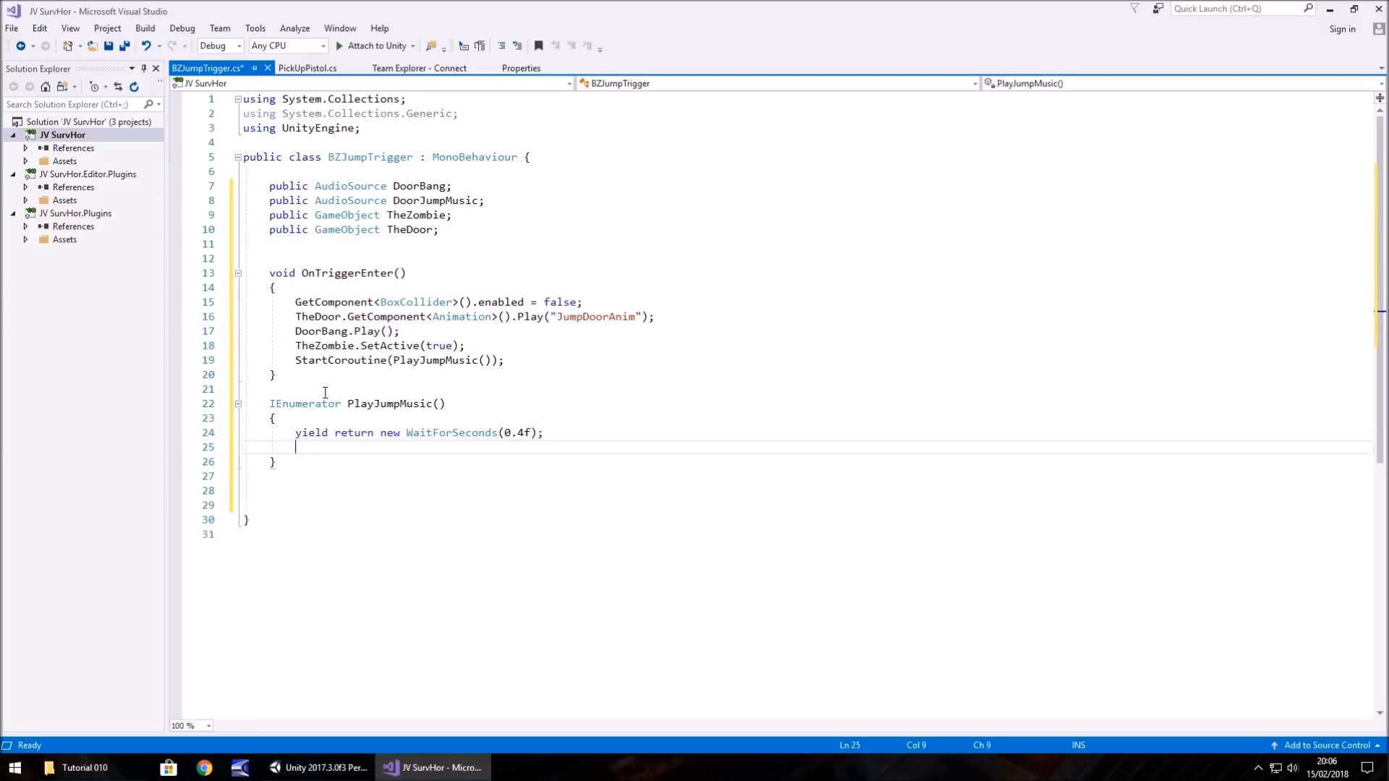
# Step: Add DoorJumpMusic.Play(); after the wait in PlayJumpMusic and save the BZJumpTrigger script
pyautogui.write('DoorJKum')
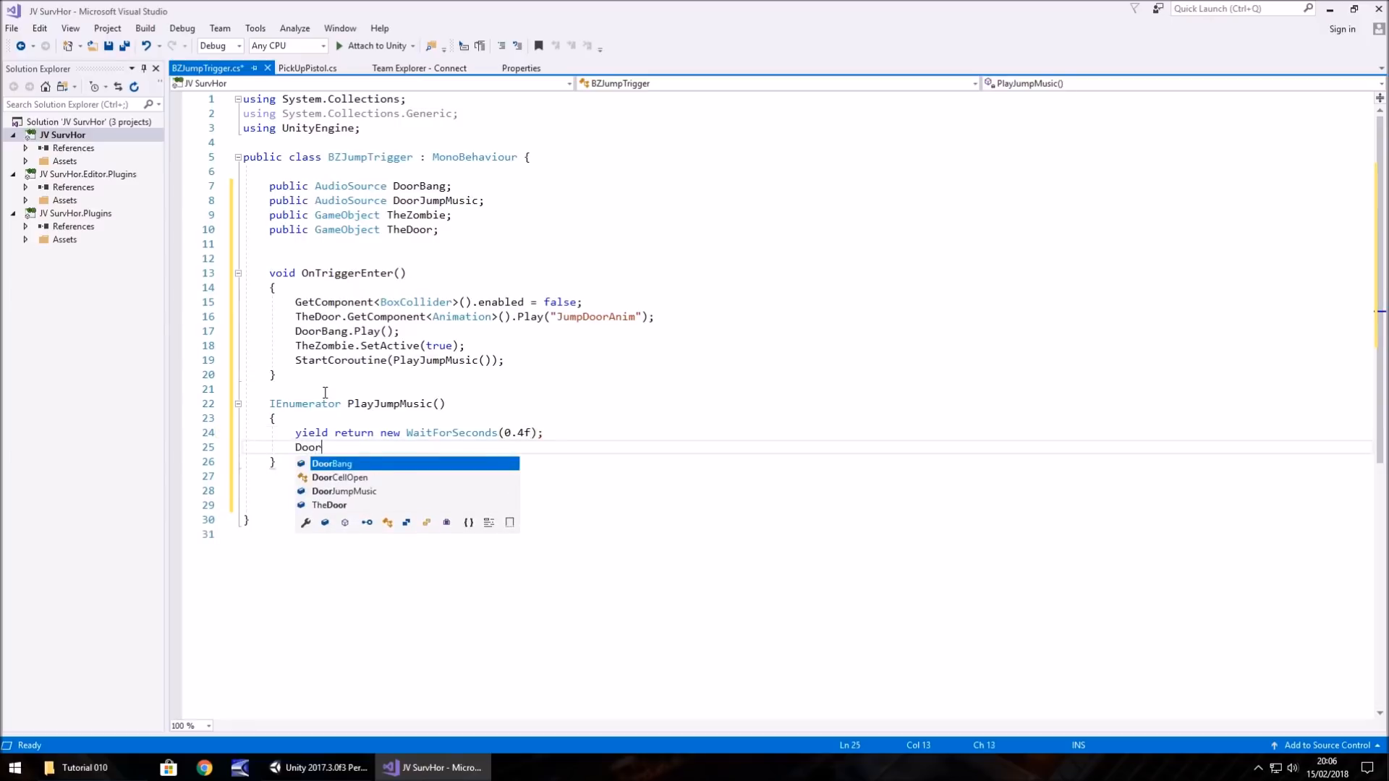
pyautogui.press('BackSpace')
pyautogui.press('BackSpace')
pyautogui.press('BackSpace')
pyautogui.press('BackSpace')
pyautogui.write('JumpMu')
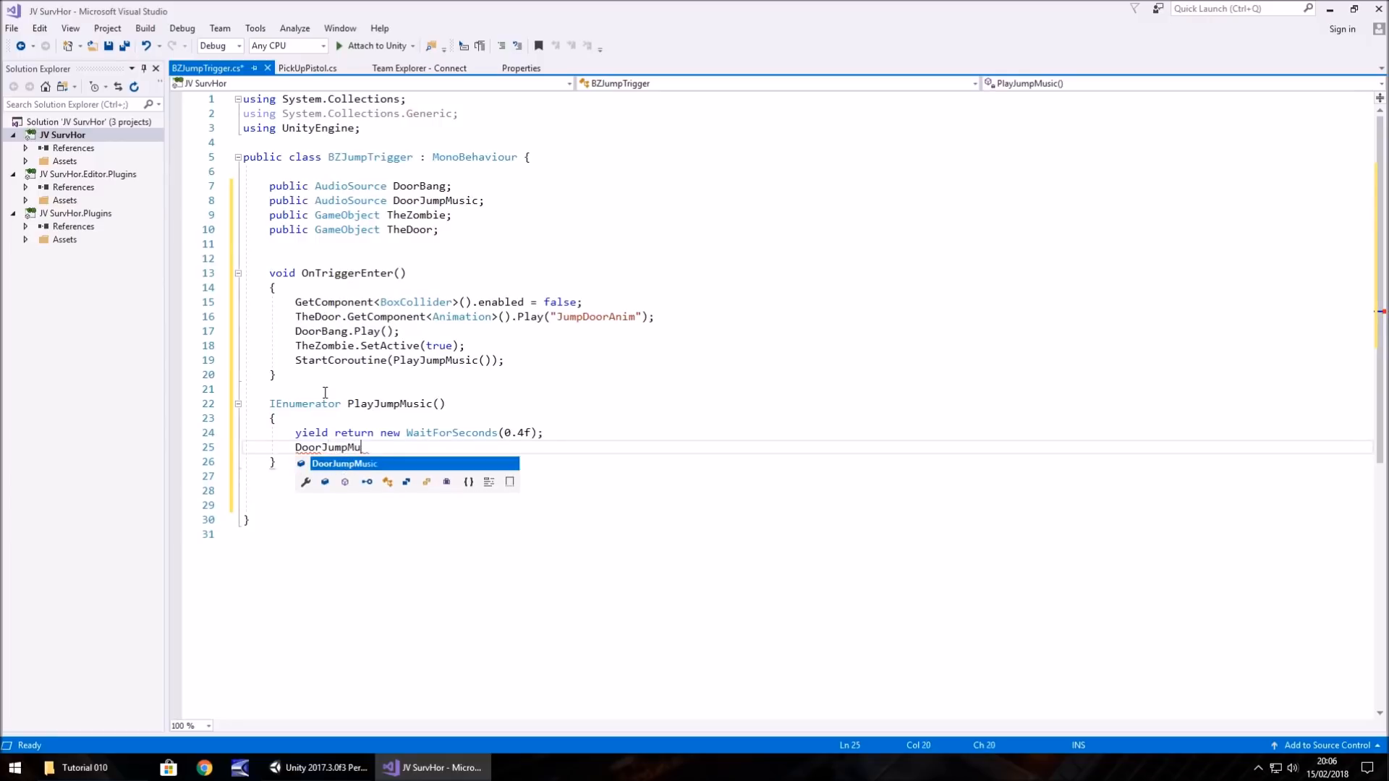
pyautogui.write('sic.Pla')
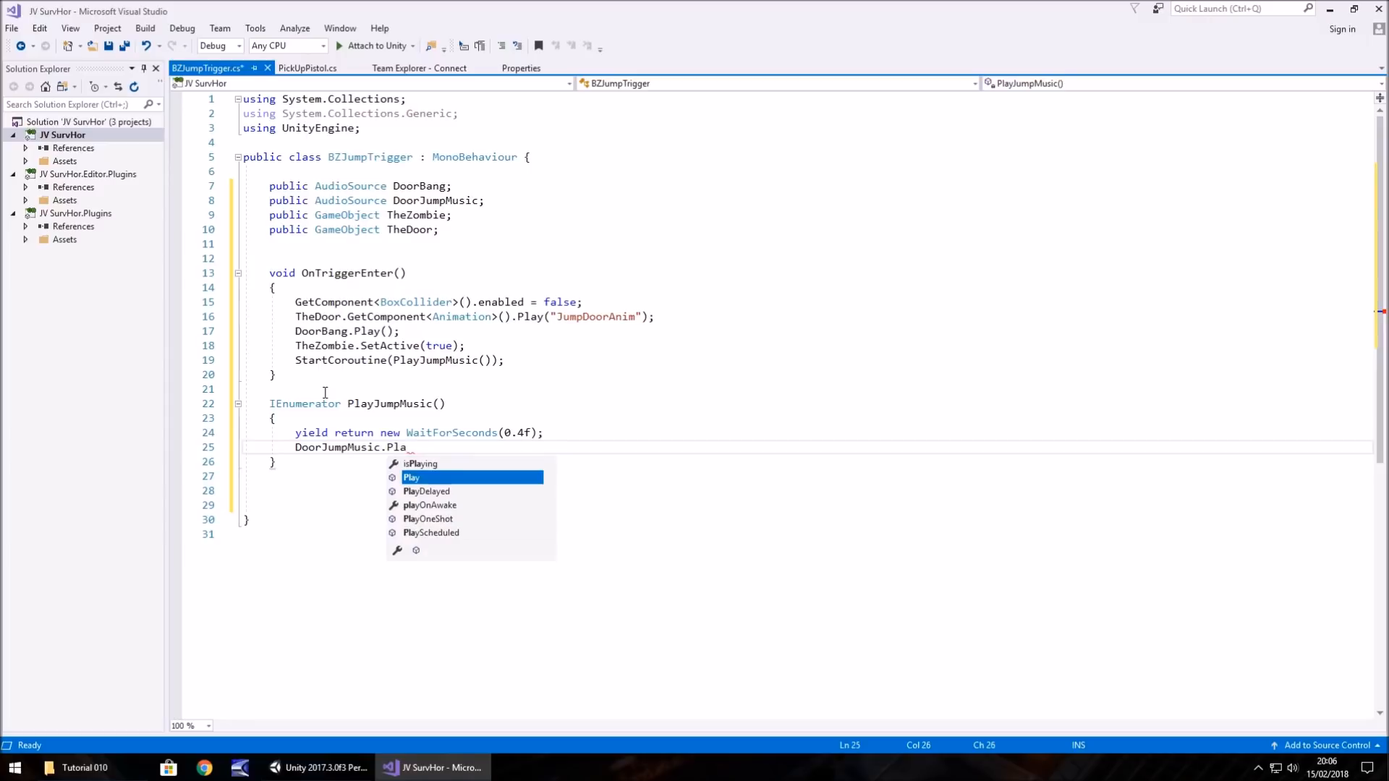
pyautogui.write('y();')
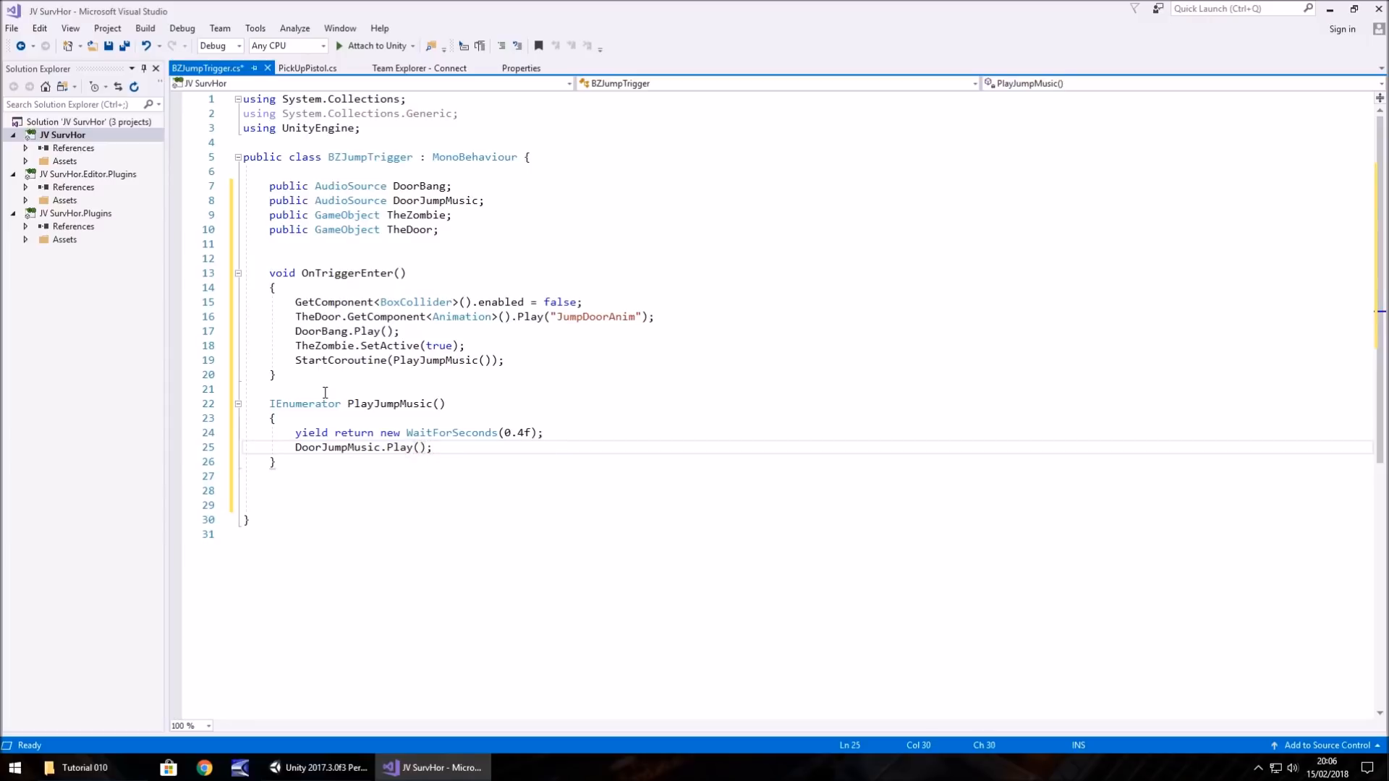
pyautogui.hotkey('ctrl', 's')
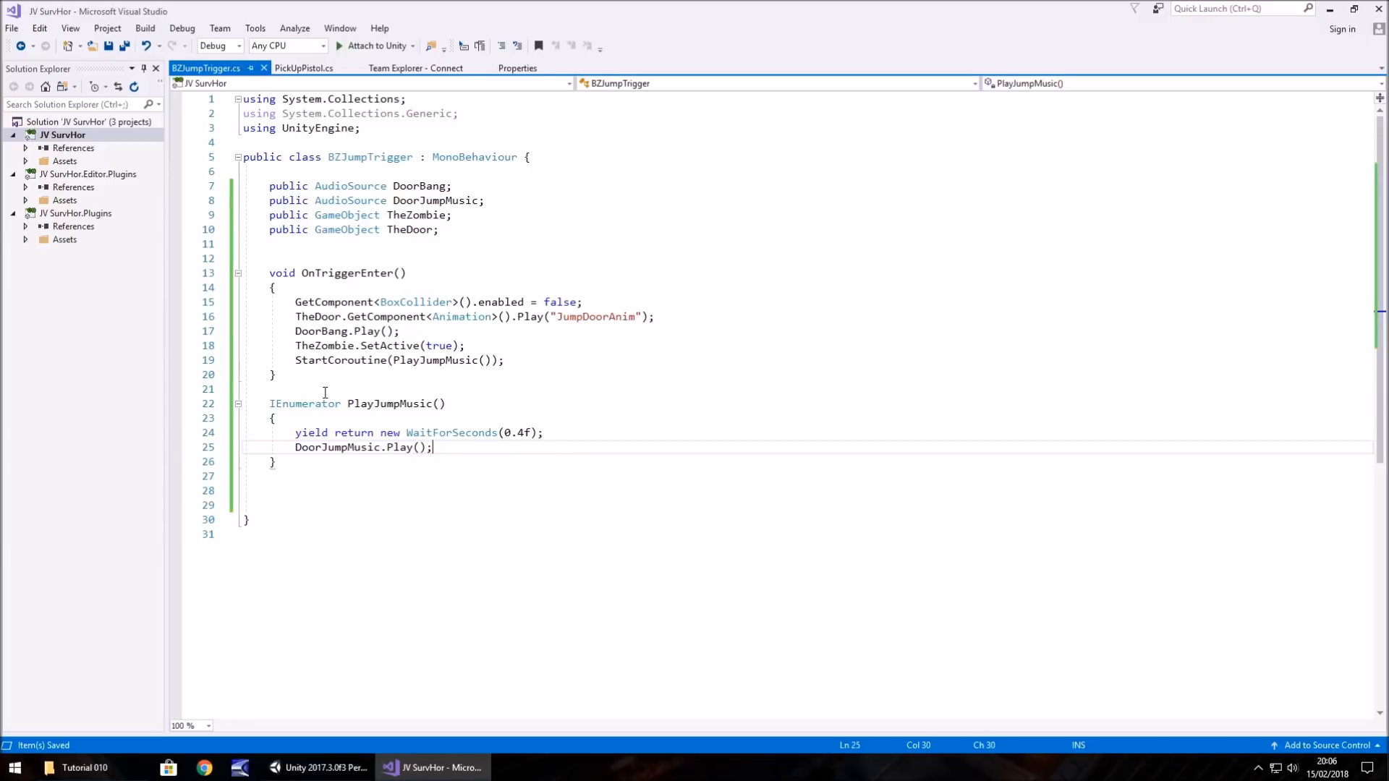
# Step: Switch to Unity and attach the BZJumpTrigger script from the Scripts/Sequences folder to JumpTrigger001
pyautogui.click(318, 767)
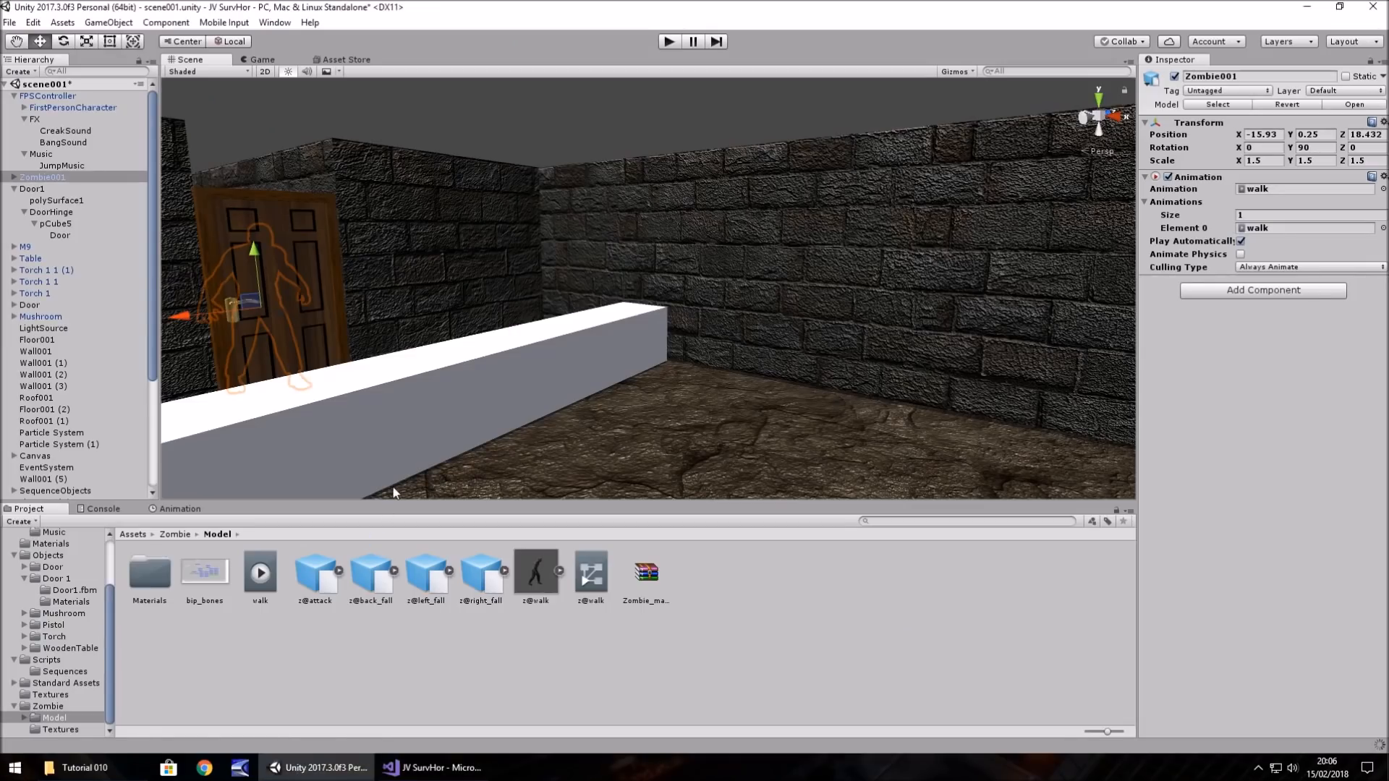
pyautogui.scroll(-5, 80, 399)
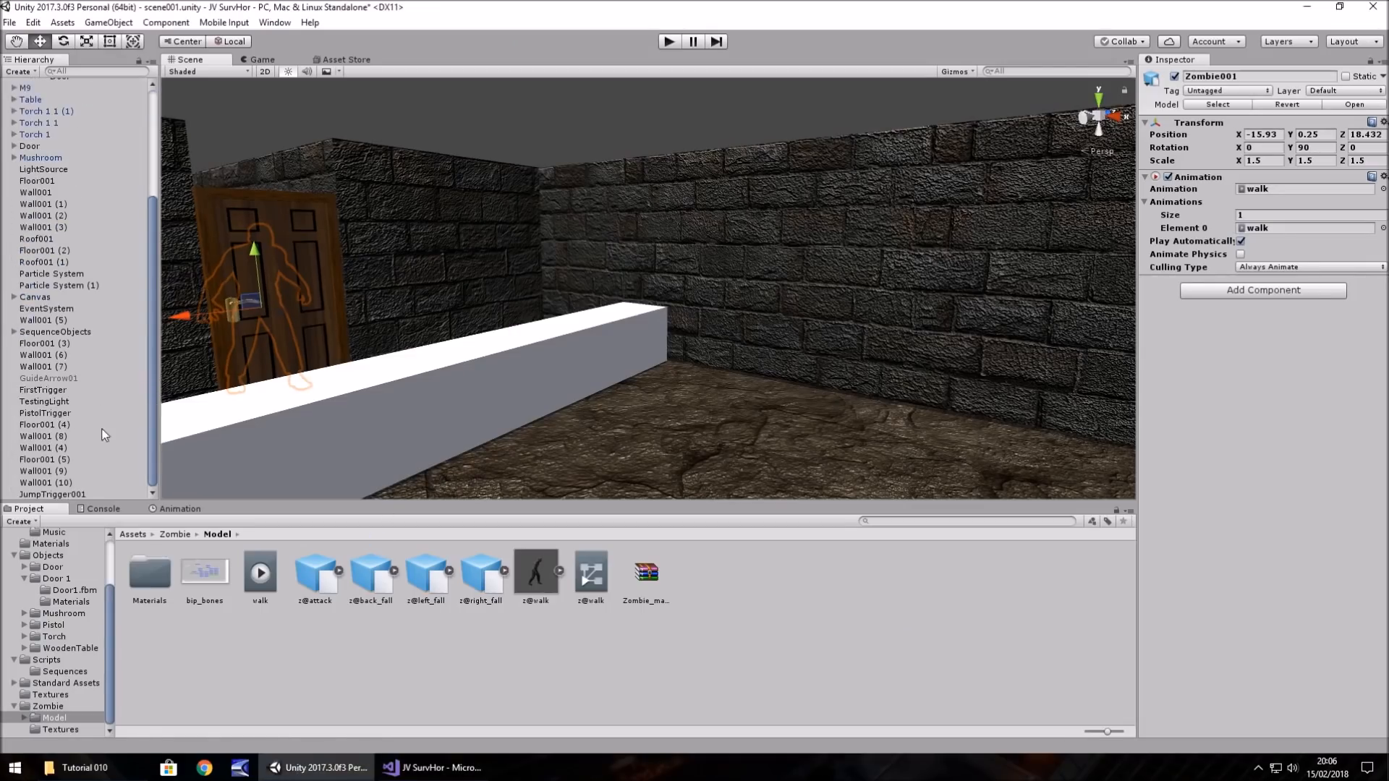
pyautogui.click(58, 671)
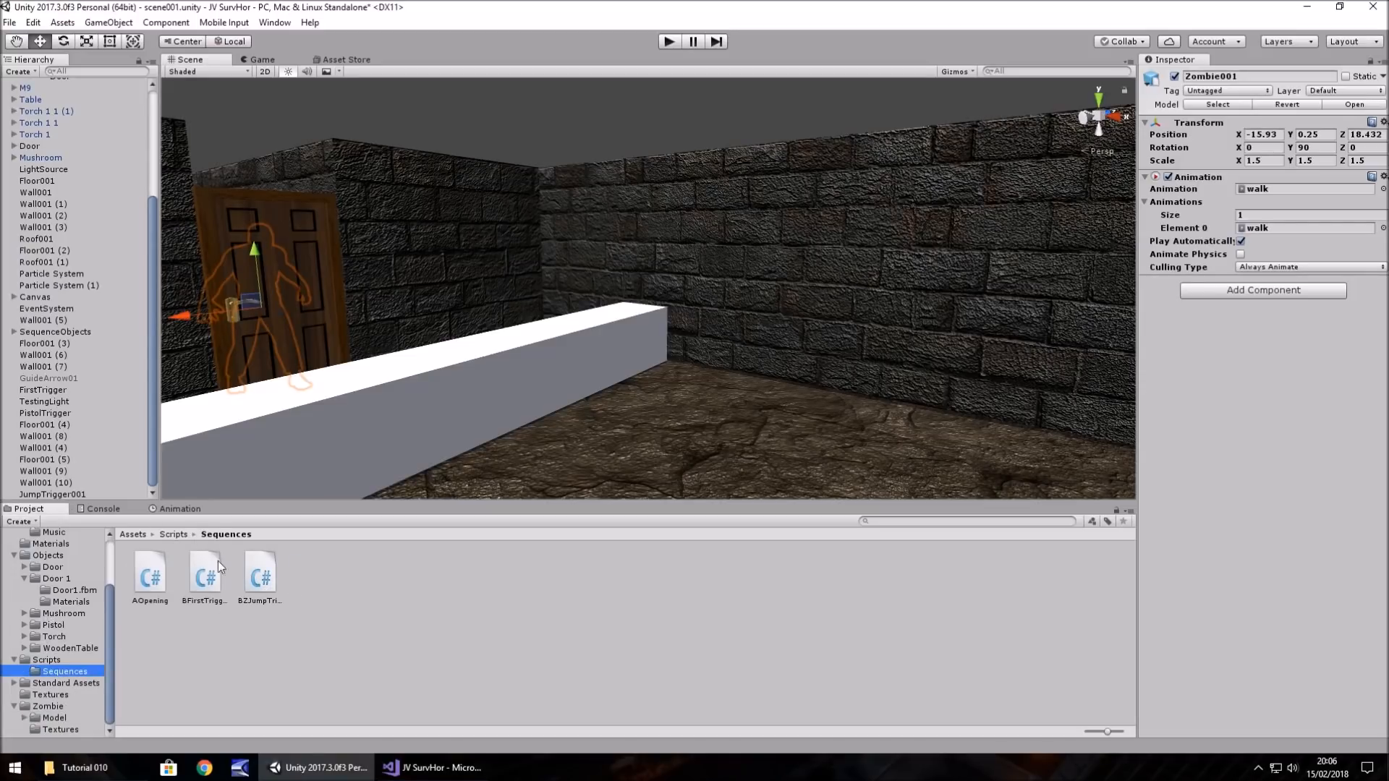
pyautogui.moveTo(261, 573); pyautogui.dragTo(72, 494)
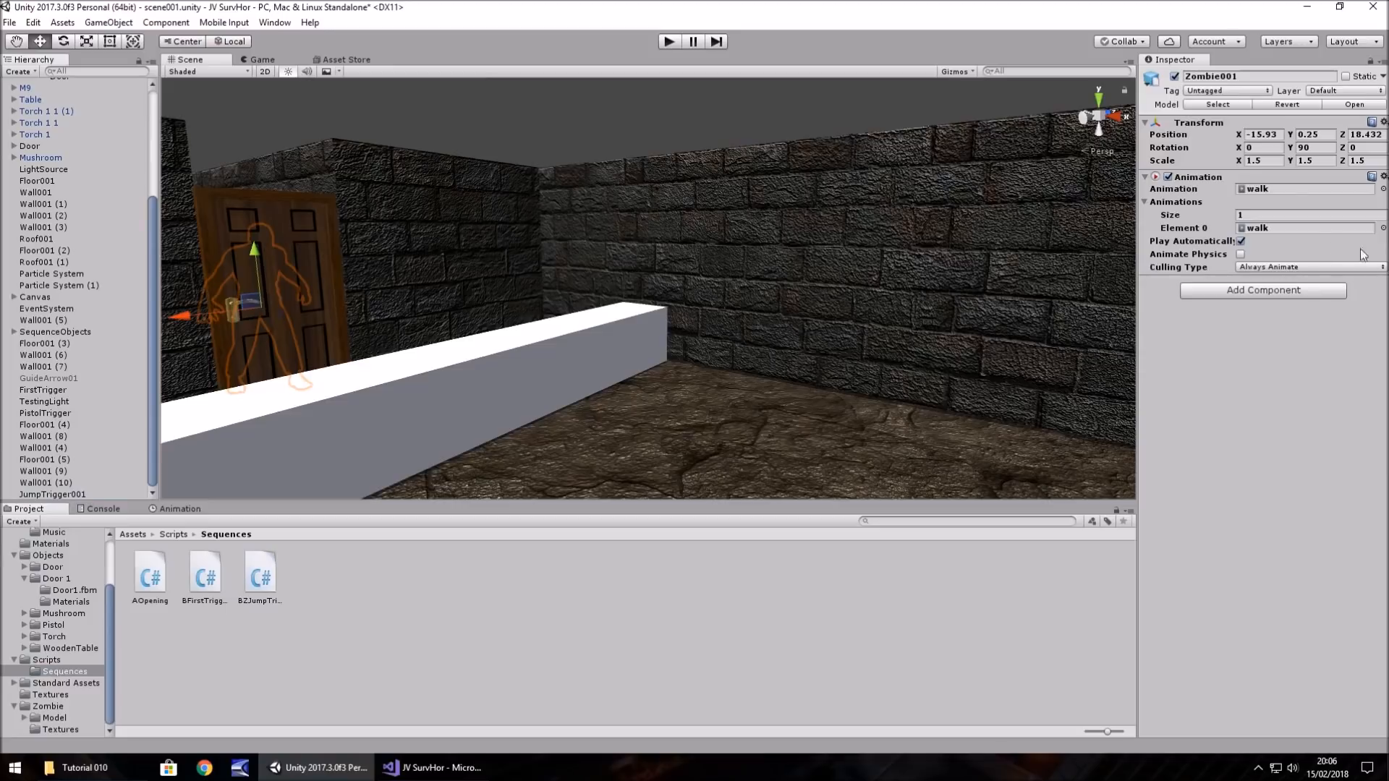
# Step: Fill JumpTrigger001's BZ Jump Trigger references with BangSound for Door Bang, JumpMusic for Door Jump Music, Zombie001 for The Zombie and Door1 for The Door
pyautogui.click(93, 495)
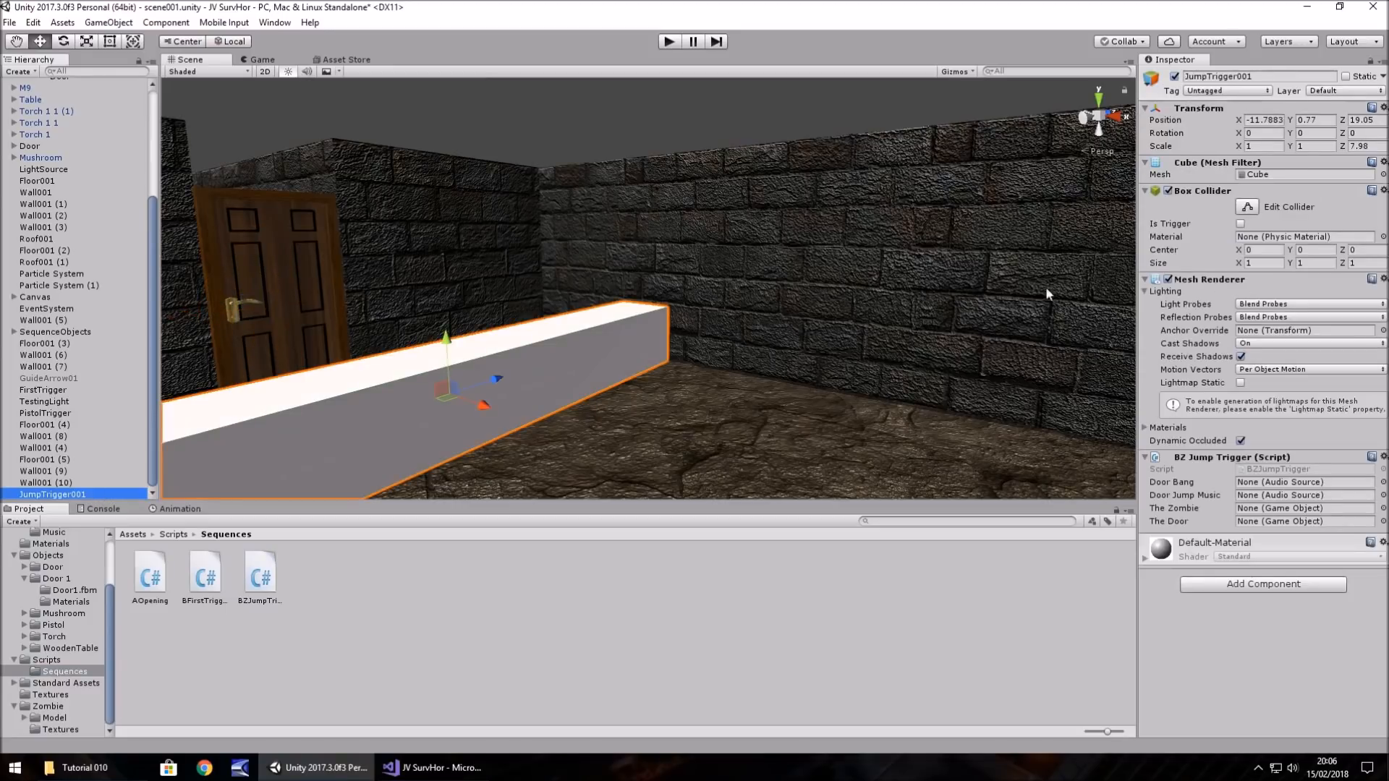
pyautogui.scroll(5, 68, 228)
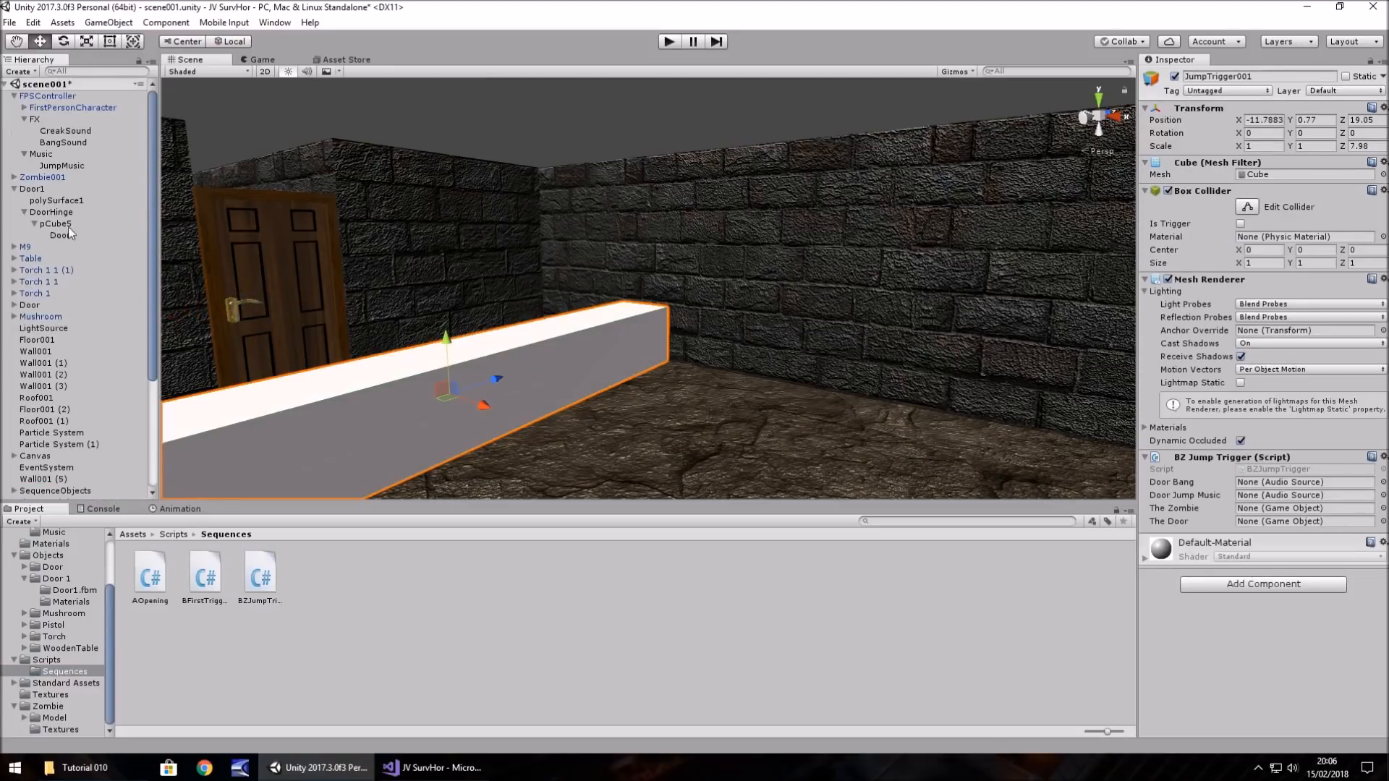
pyautogui.moveTo(59, 142); pyautogui.dragTo(1263, 490)
pyautogui.moveTo(61, 166); pyautogui.dragTo(1277, 498)
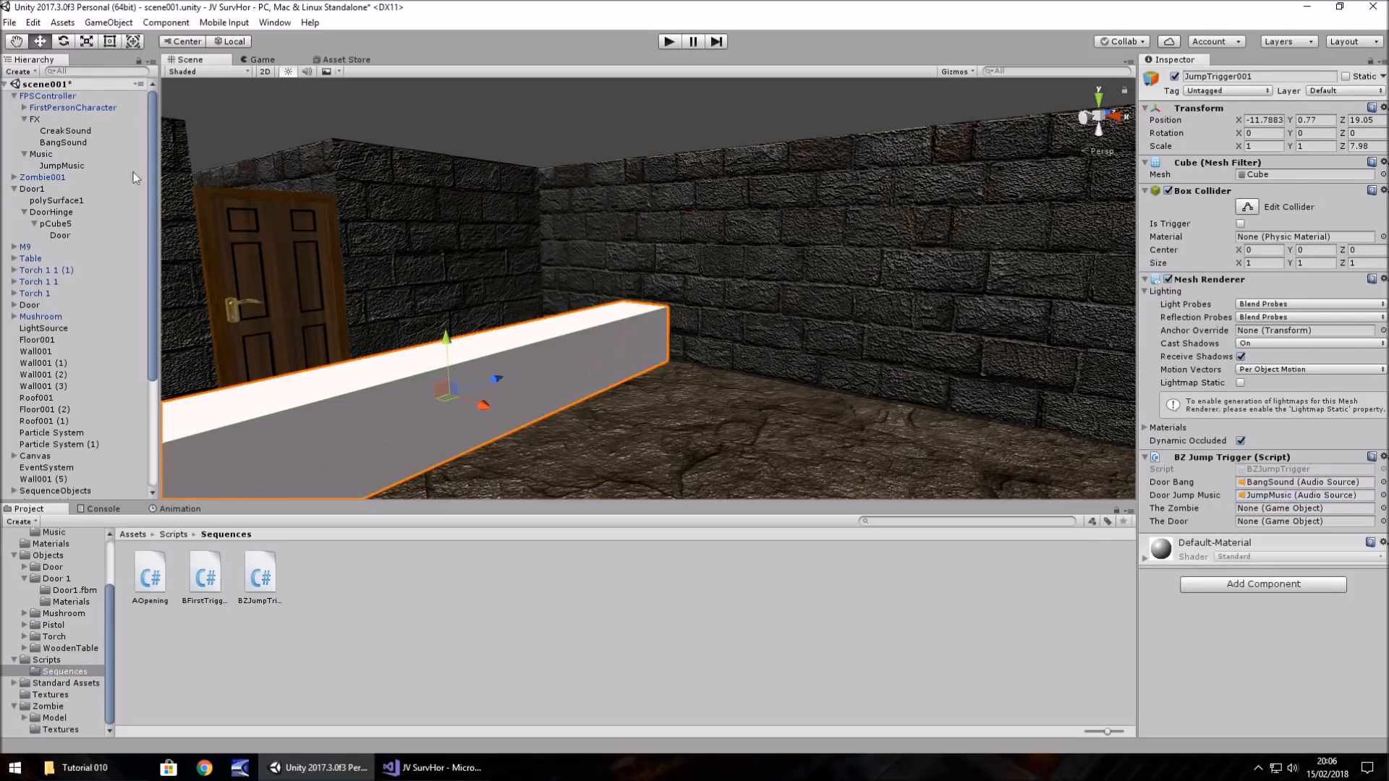
pyautogui.moveTo(43, 177); pyautogui.dragTo(1261, 506)
pyautogui.moveTo(32, 189); pyautogui.dragTo(1273, 521)
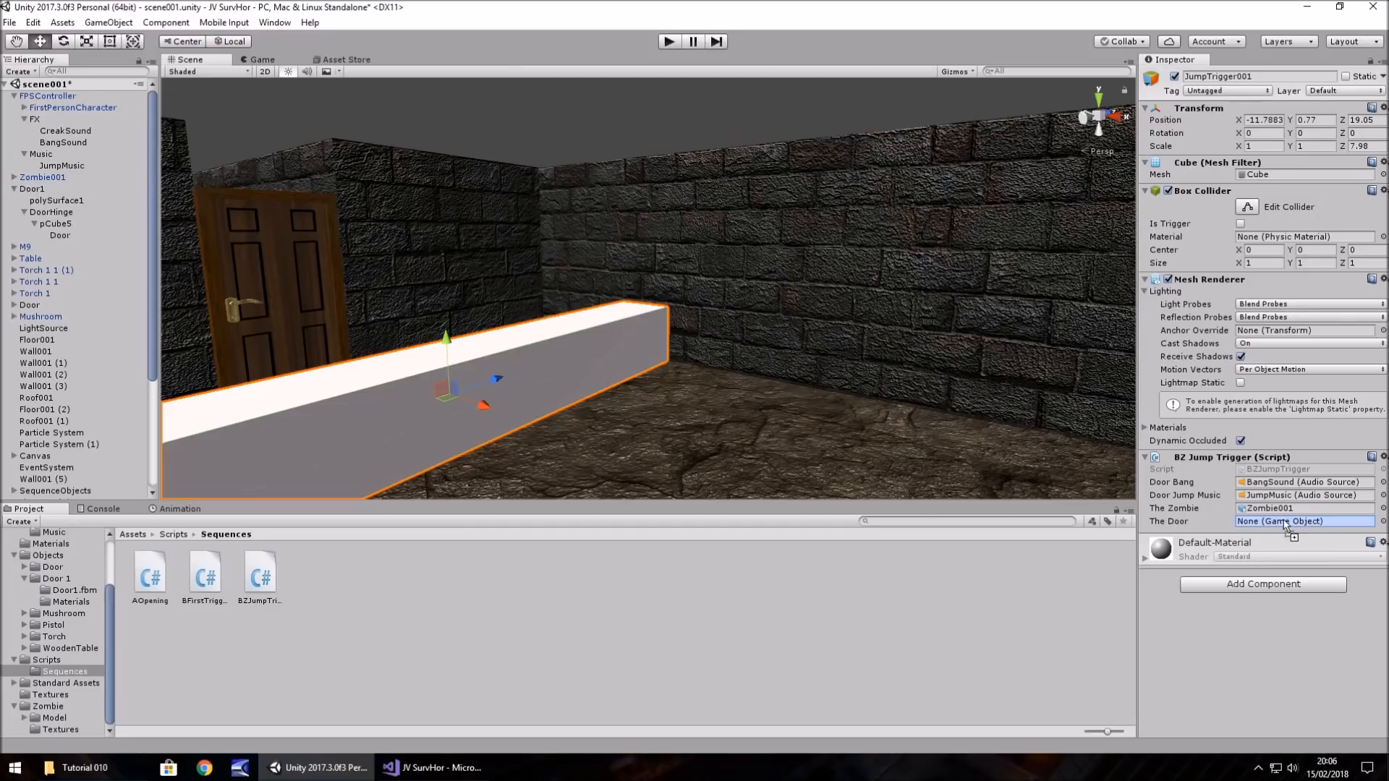
# Step: Deactivate both the Zombie001 and JumpTrigger001 objects in the scene
pyautogui.click(41, 178)
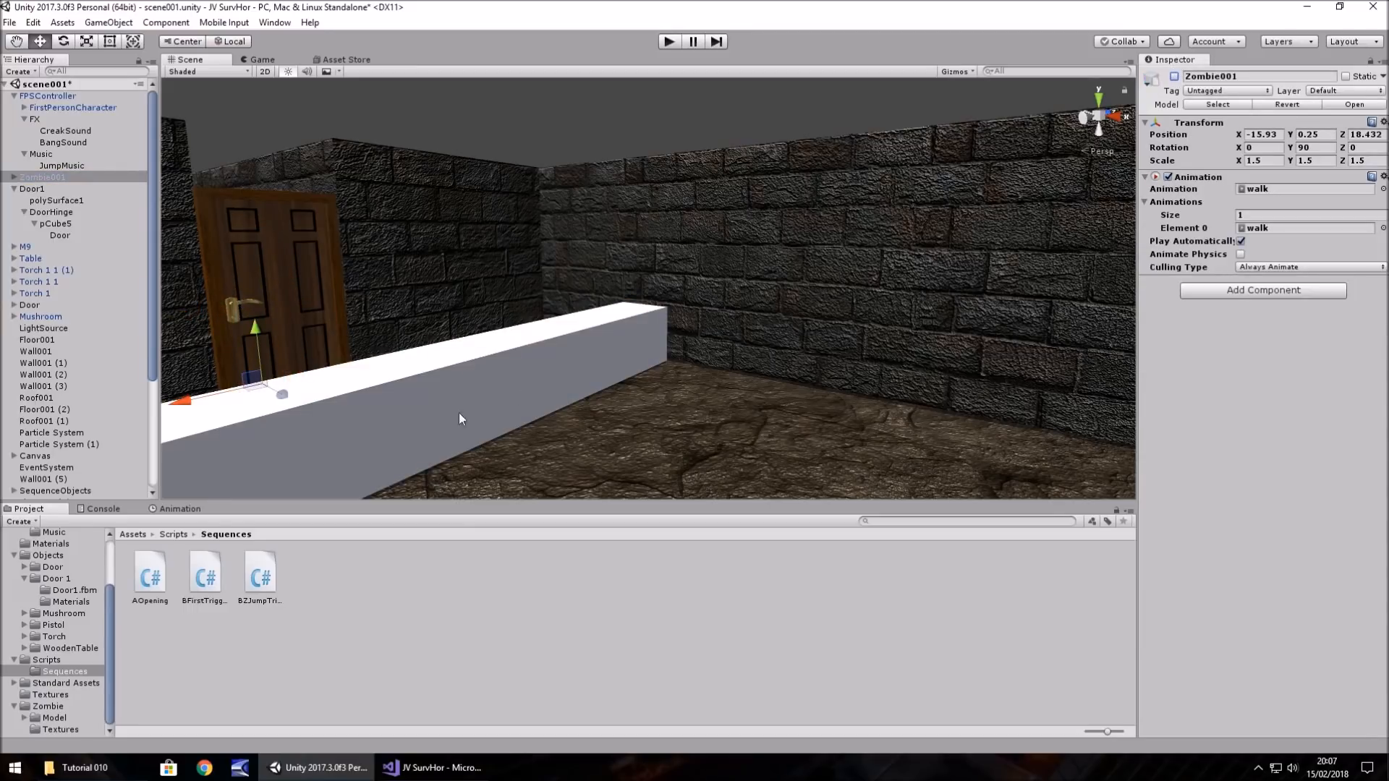
pyautogui.click(500, 377)
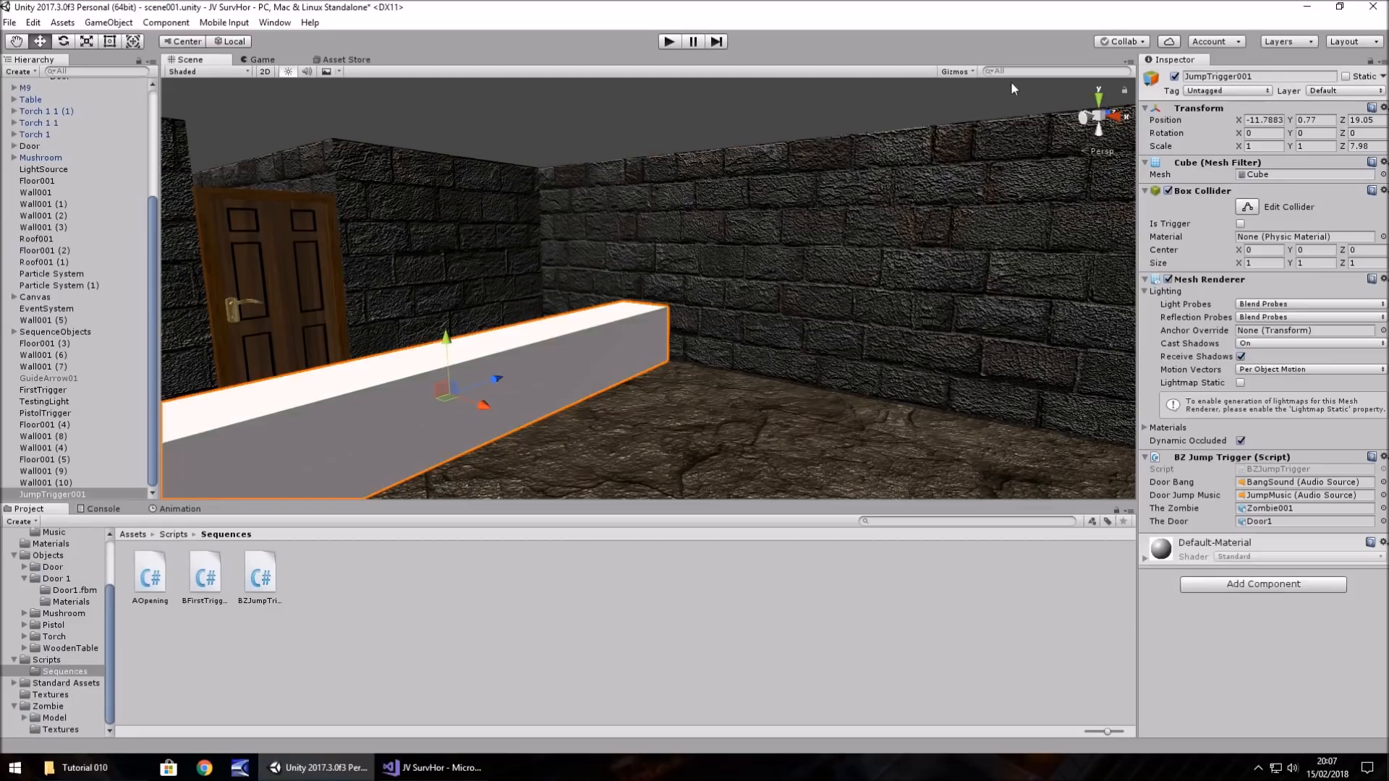
pyautogui.click(1174, 76)
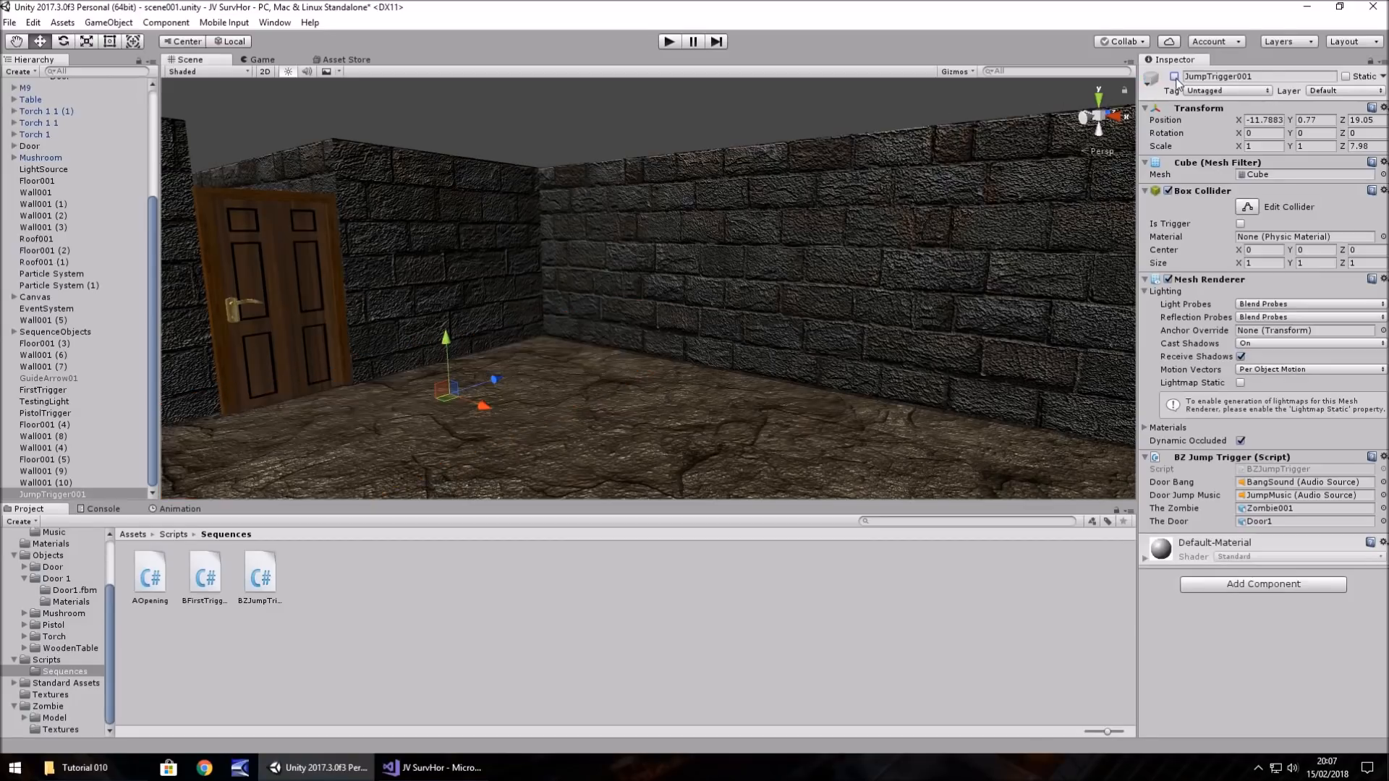
# Step: Play-test the scene by opening the first room's door, walking to the table and picking up the pistol
pyautogui.click(669, 43)
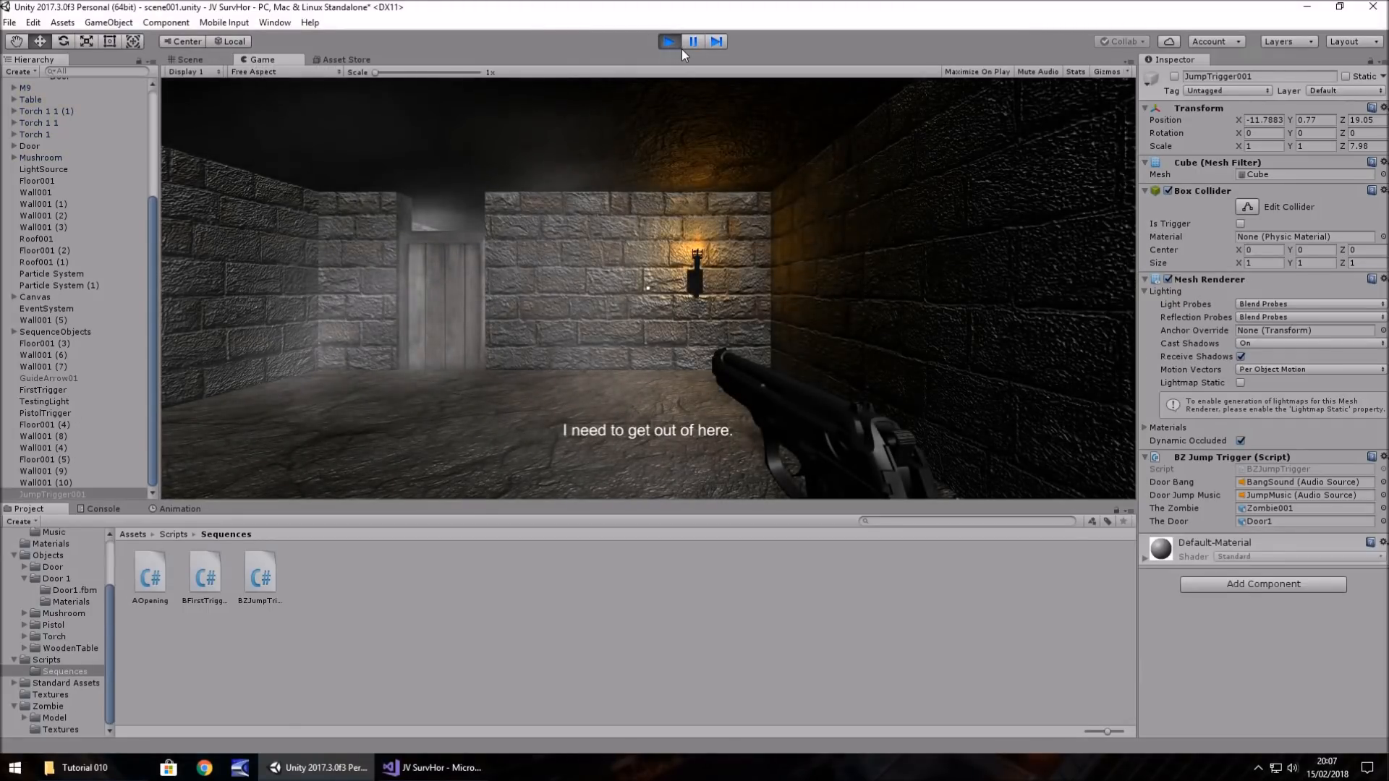
pyautogui.press('w')
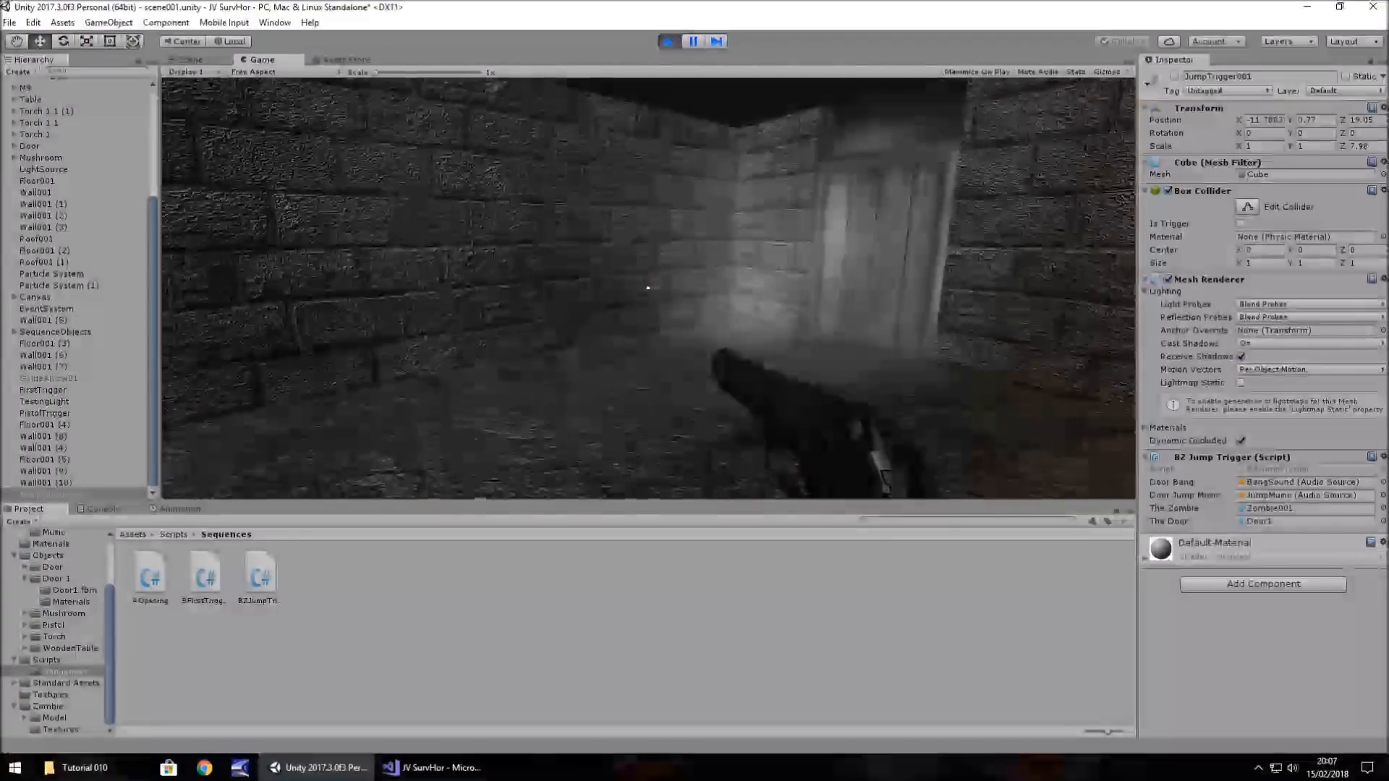
pyautogui.press('w')
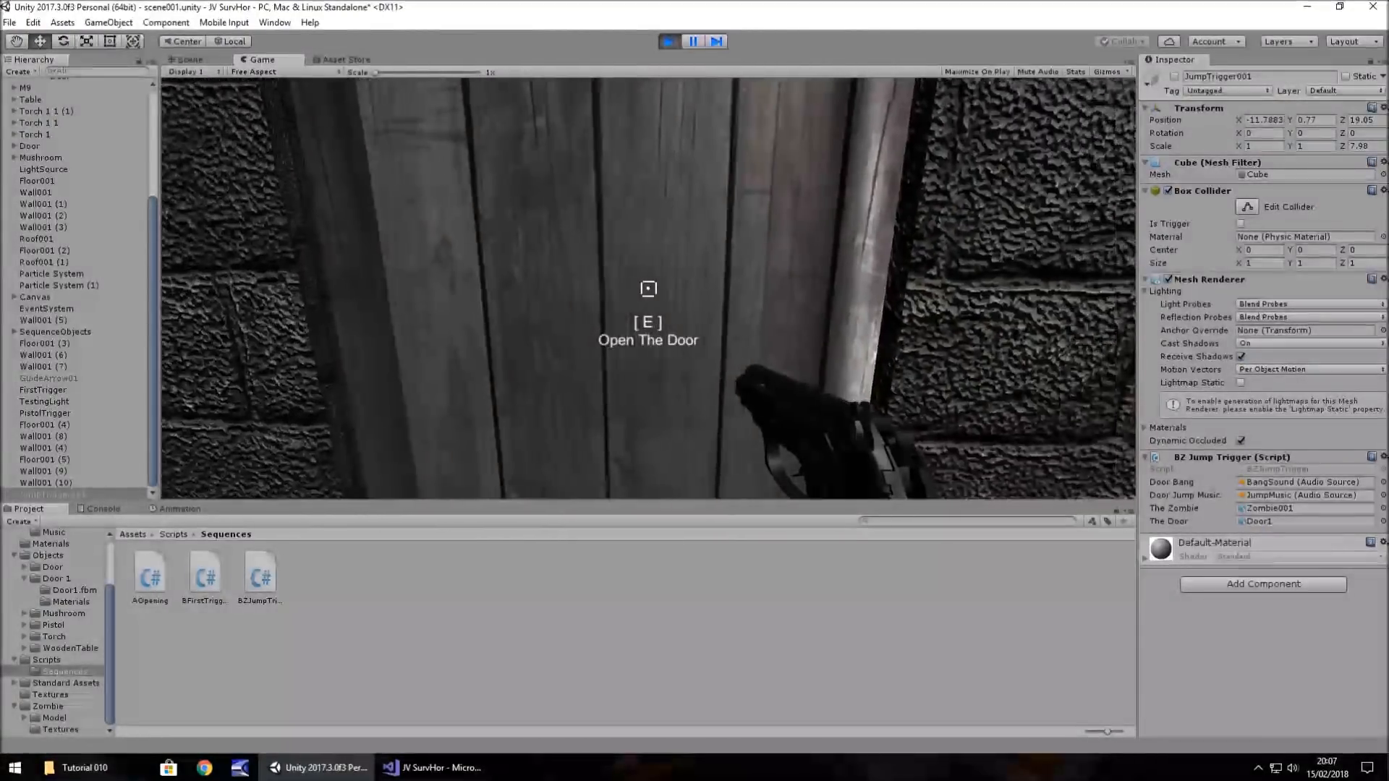
pyautogui.press('e')
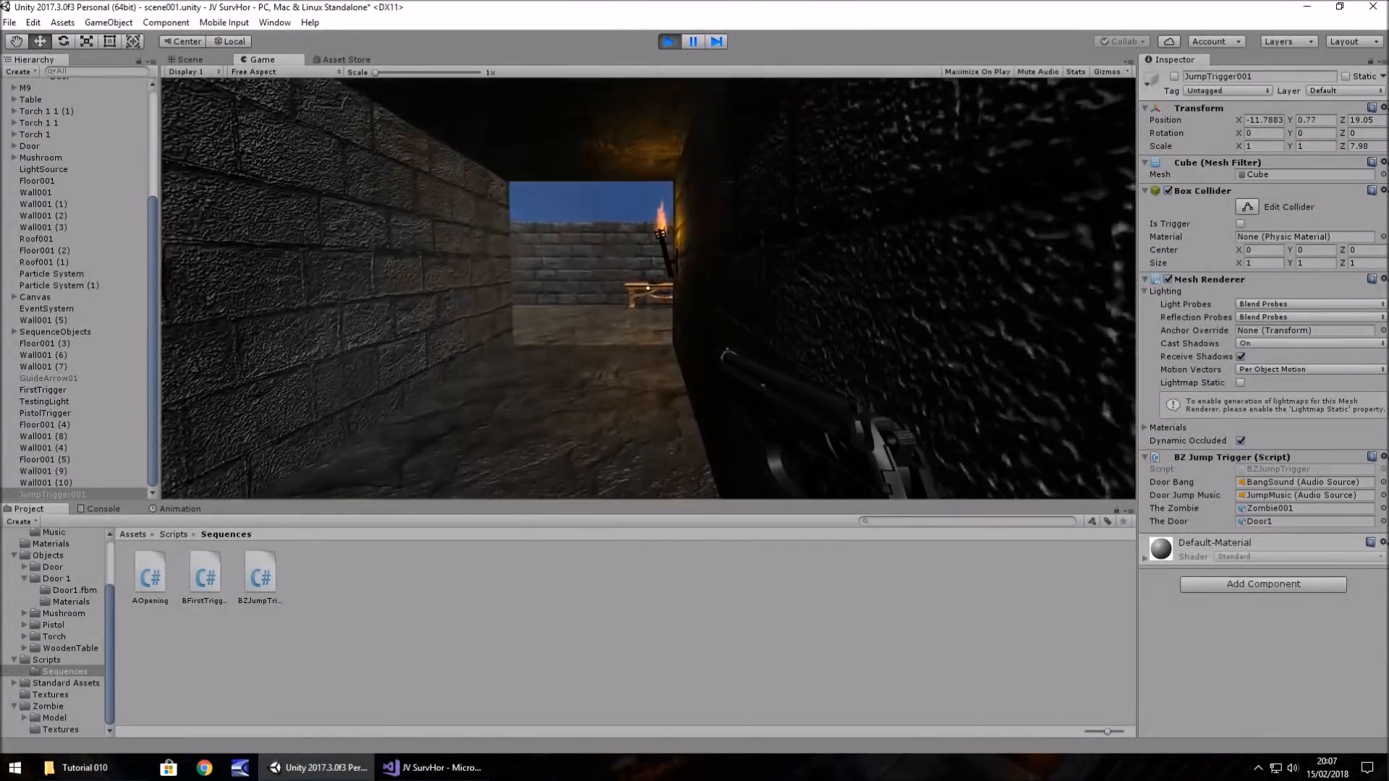
pyautogui.press('w')
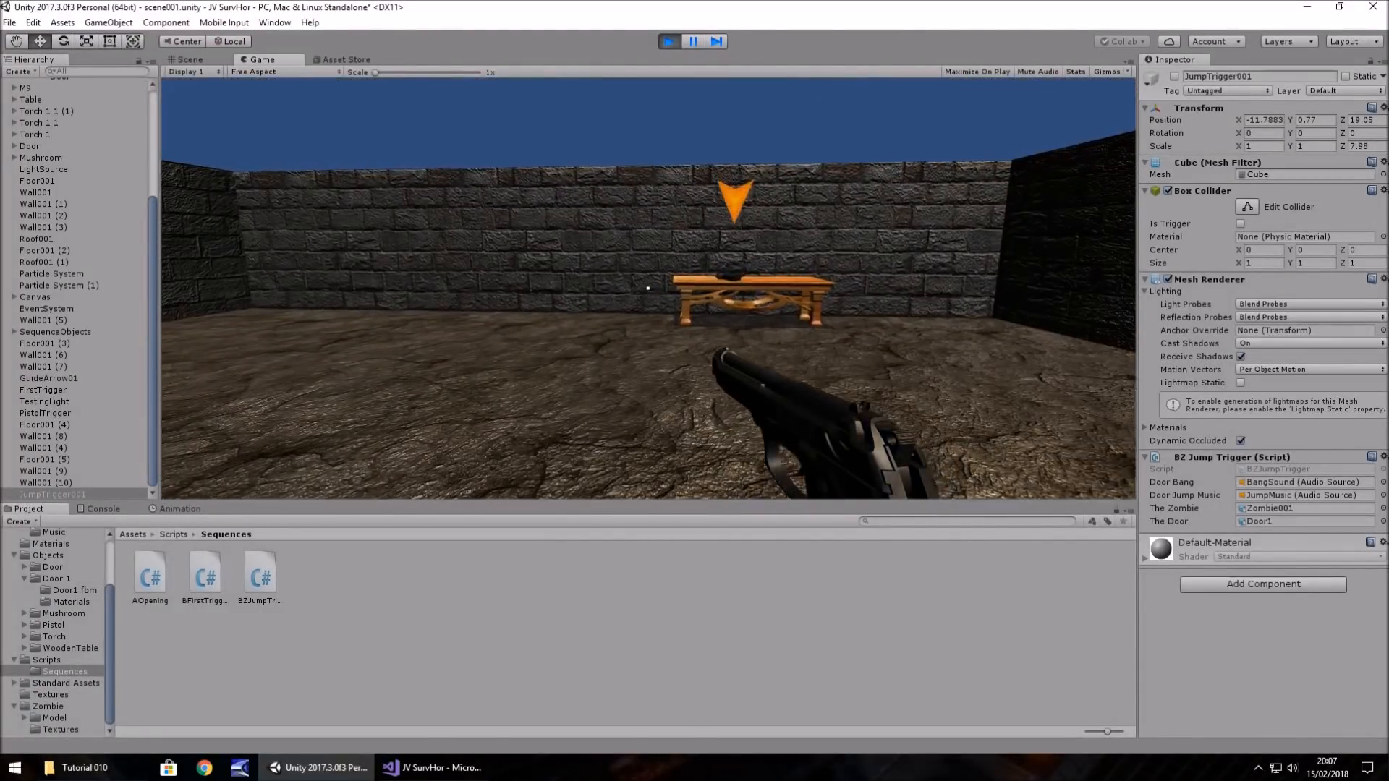
pyautogui.press('w')
pyautogui.press('w')
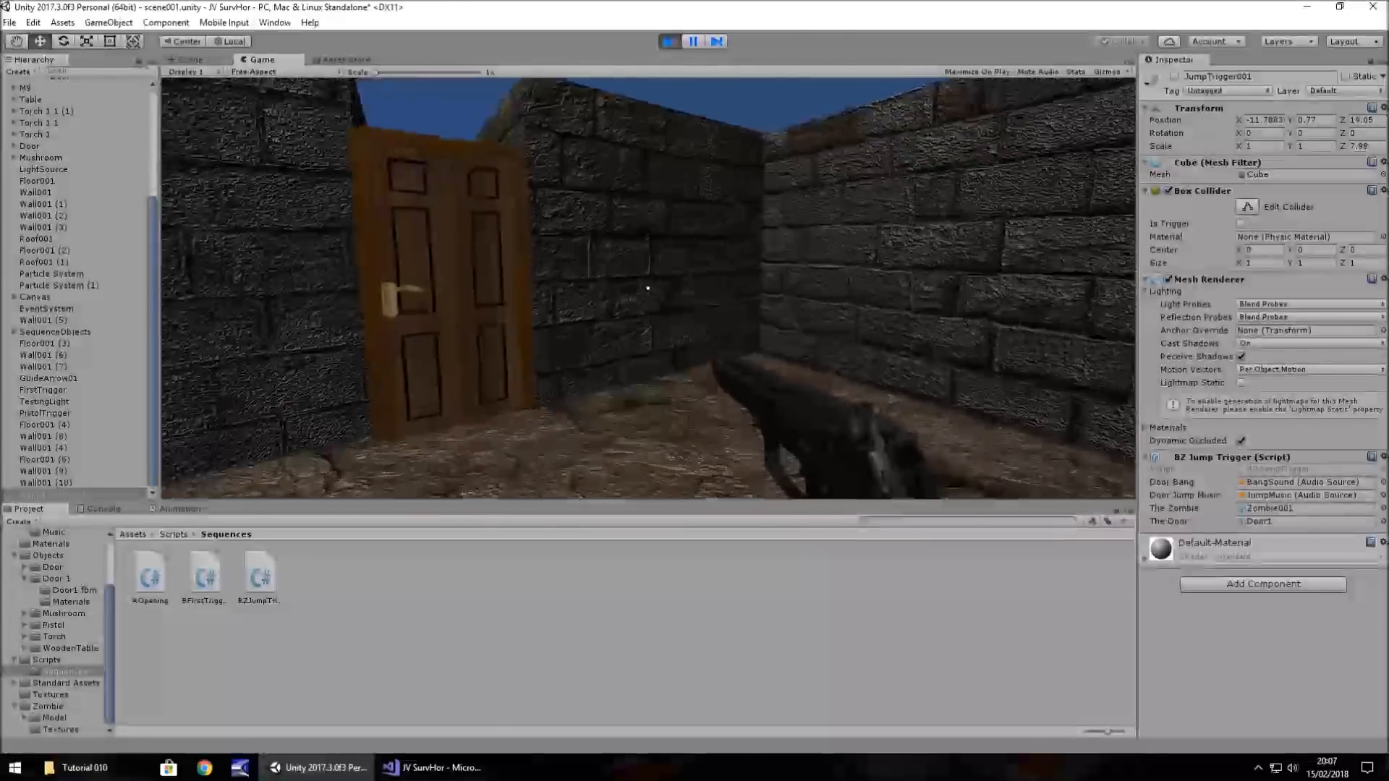
pyautogui.press('w')
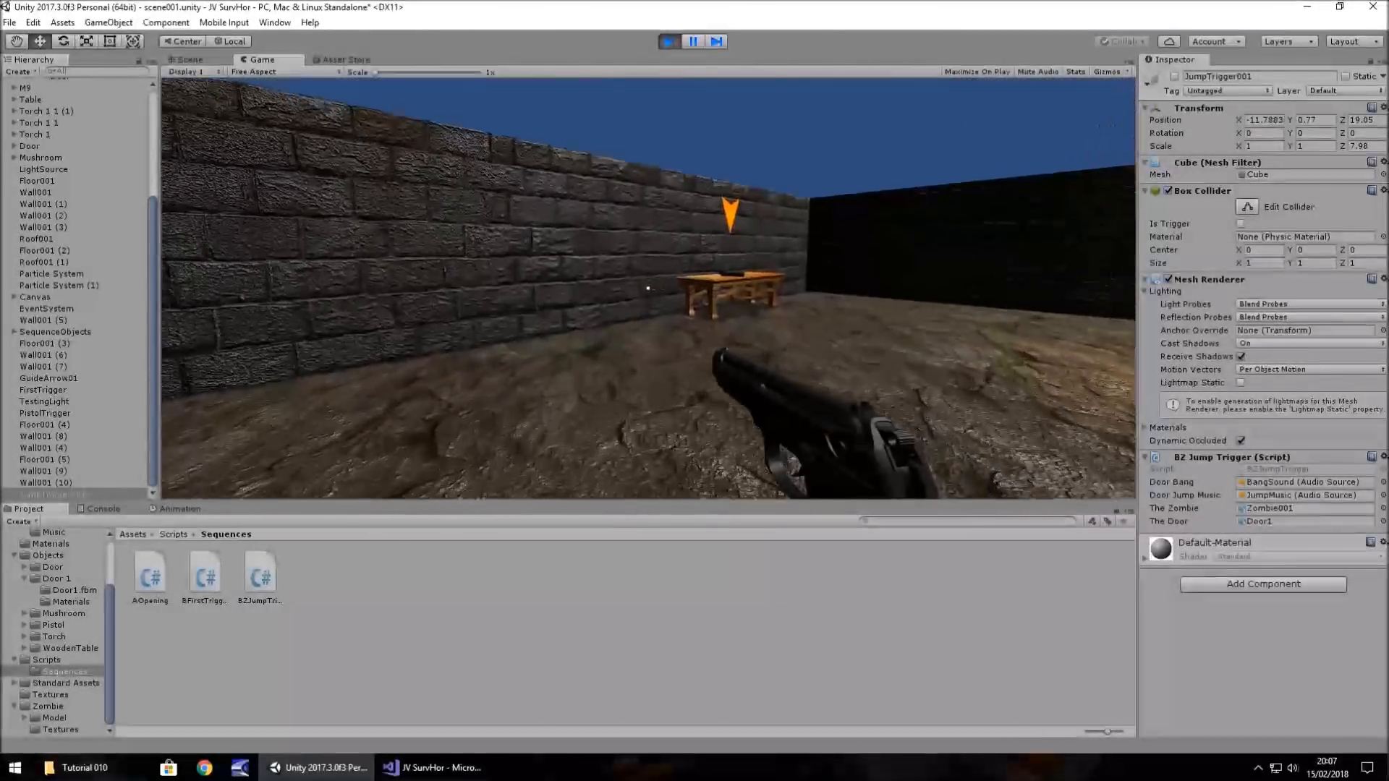
pyautogui.press('w')
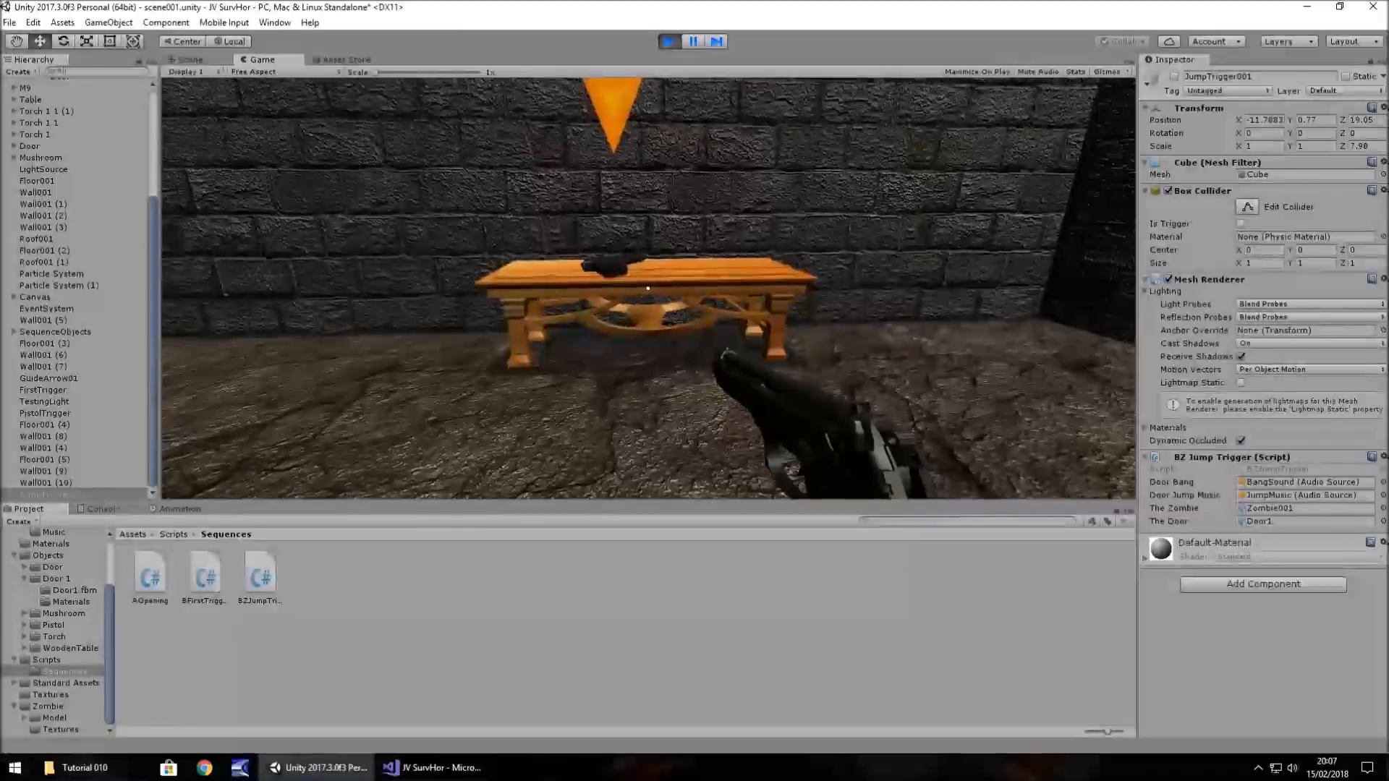
pyautogui.press('e')
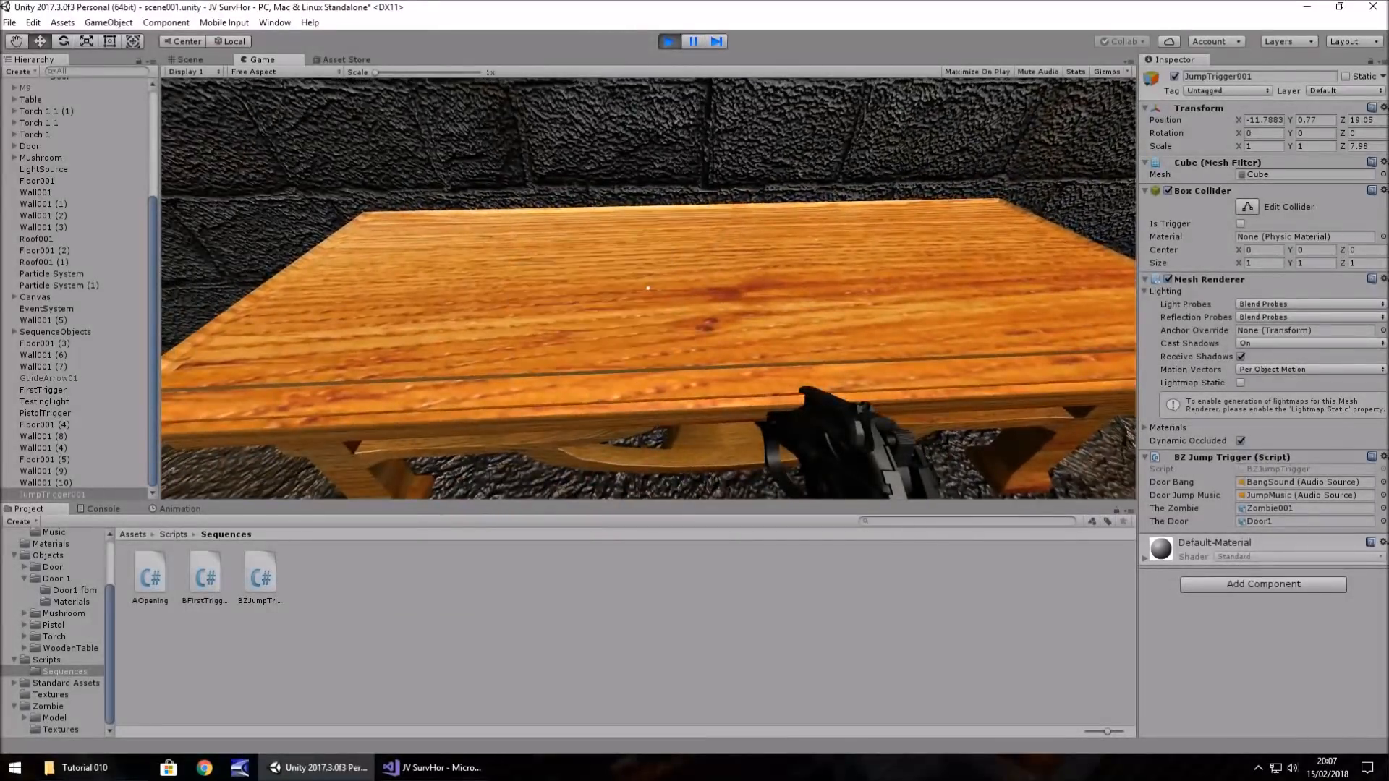
# Step: Approach Door1 up to the white JumpTrigger001 block to test the trigger, and stop the play test
pyautogui.press('w')
pyautogui.press('w')
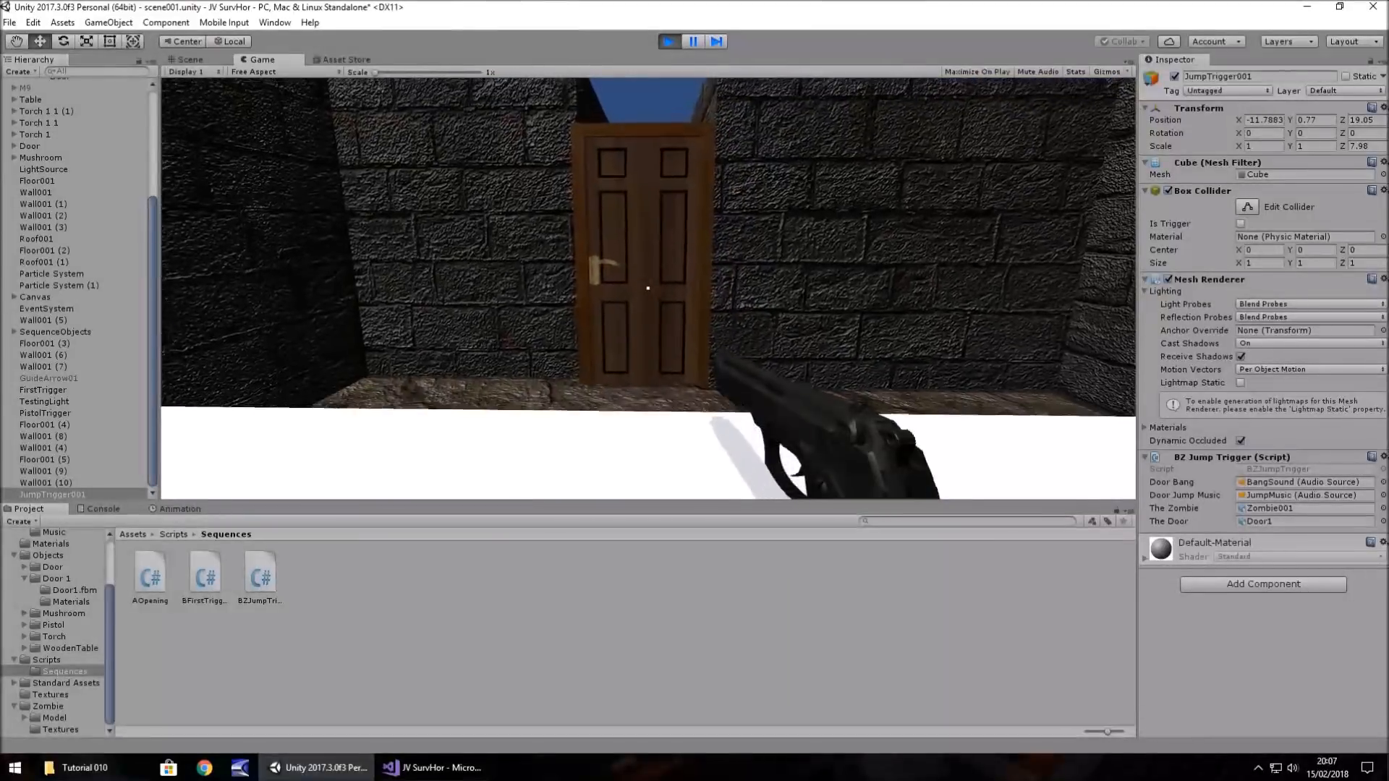
pyautogui.hotkey('ctrl', 'p')
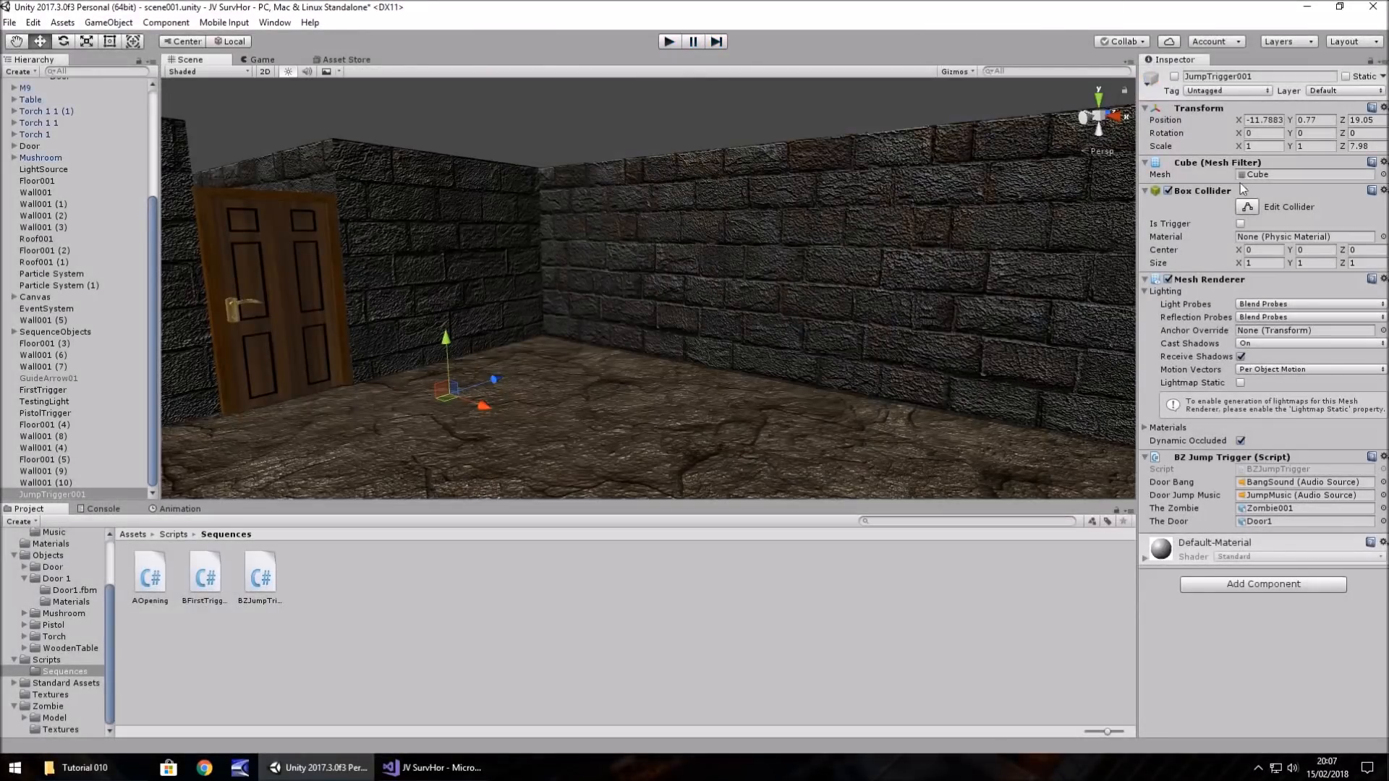
# Step: Enable Is Trigger on JumpTrigger001's Box Collider and deactivate the M9 (1) pistol under FirstPersonCharacter
pyautogui.click(1241, 224)
pyautogui.scroll(5, 112, 286)
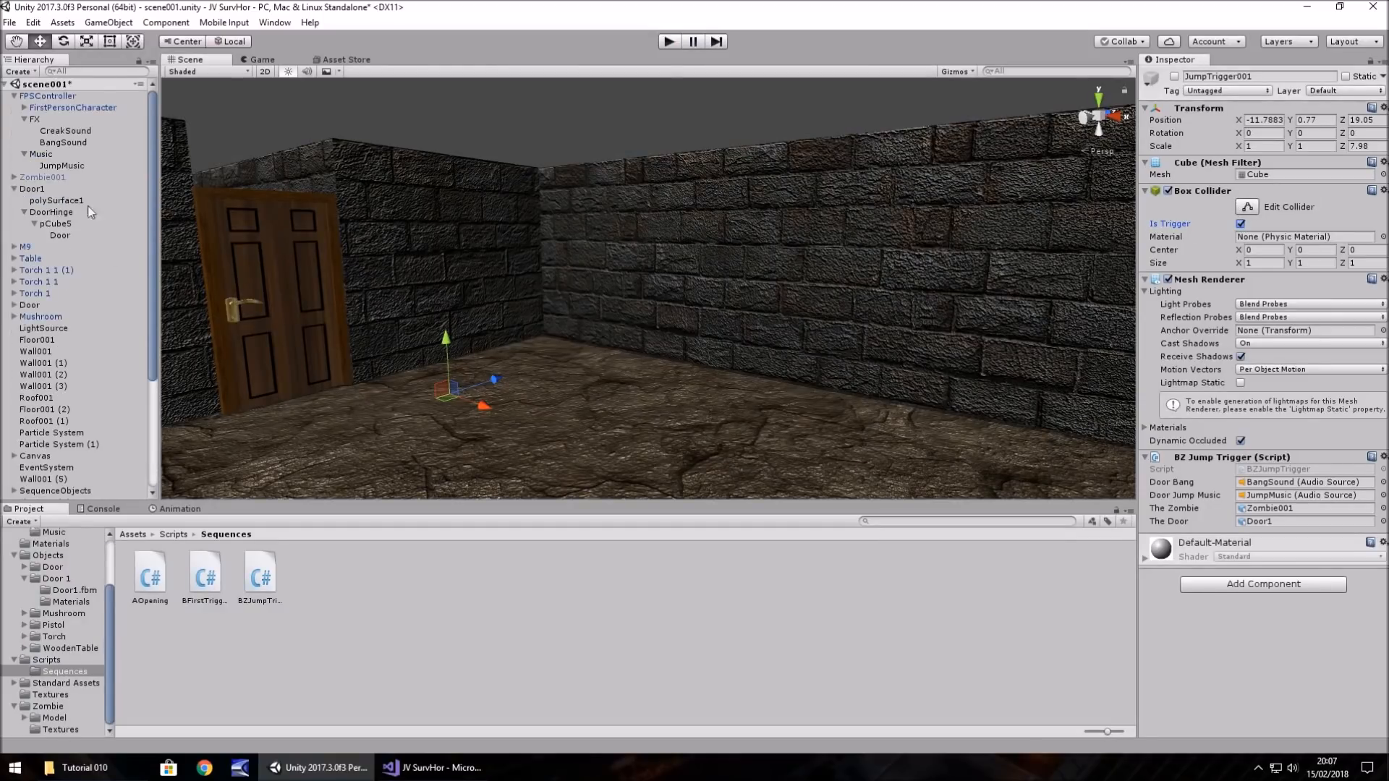
pyautogui.click(24, 108)
pyautogui.click(47, 118)
pyautogui.click(1175, 76)
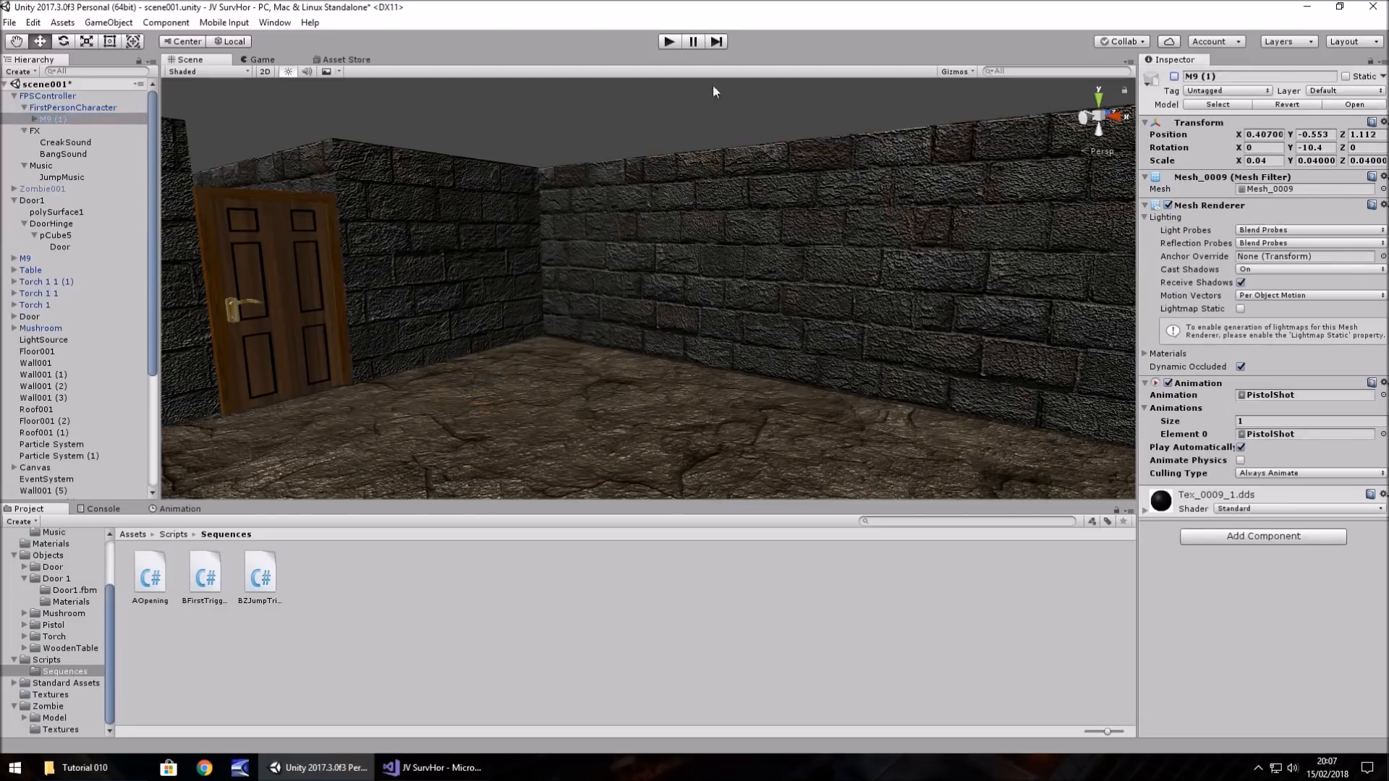
# Step: Run the scene again from the start, open the first door and take the pistol from the table
pyautogui.click(678, 44)
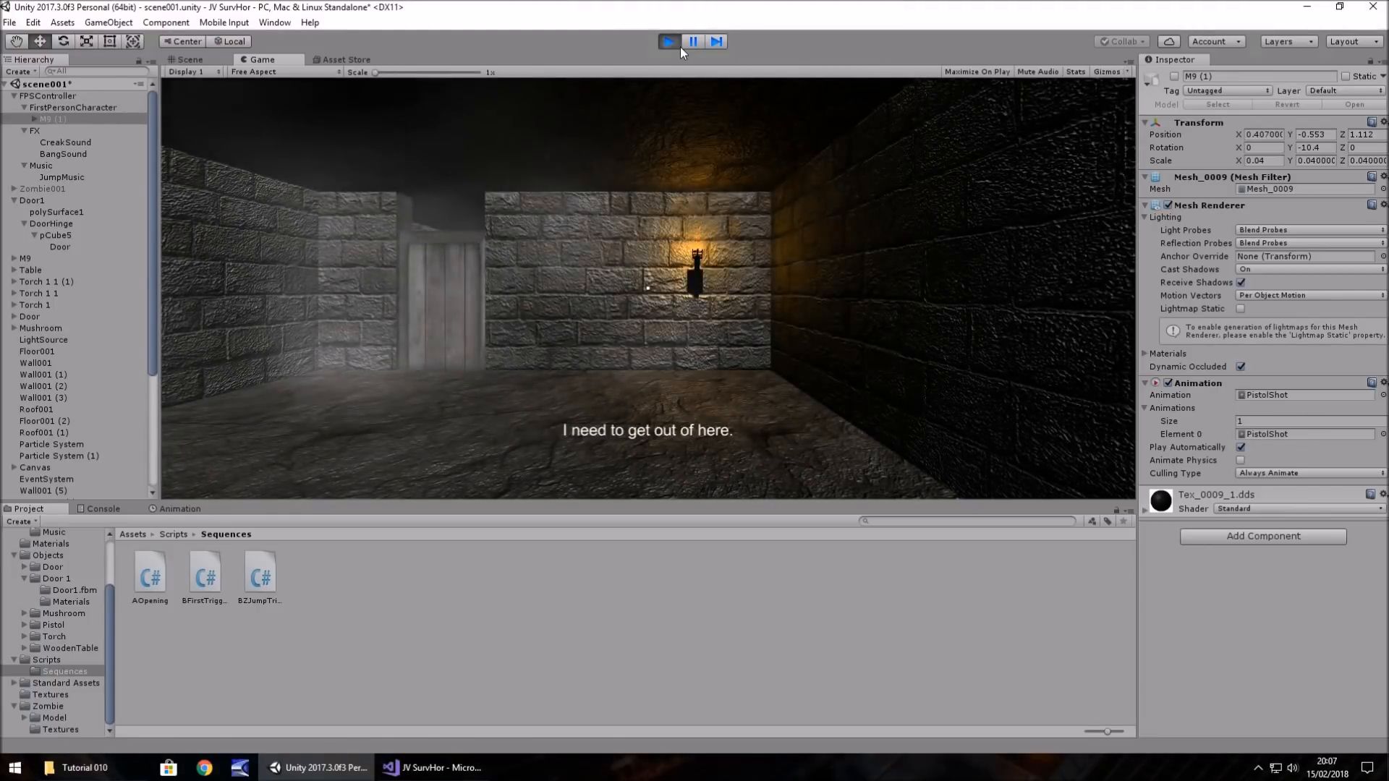
pyautogui.press('w')
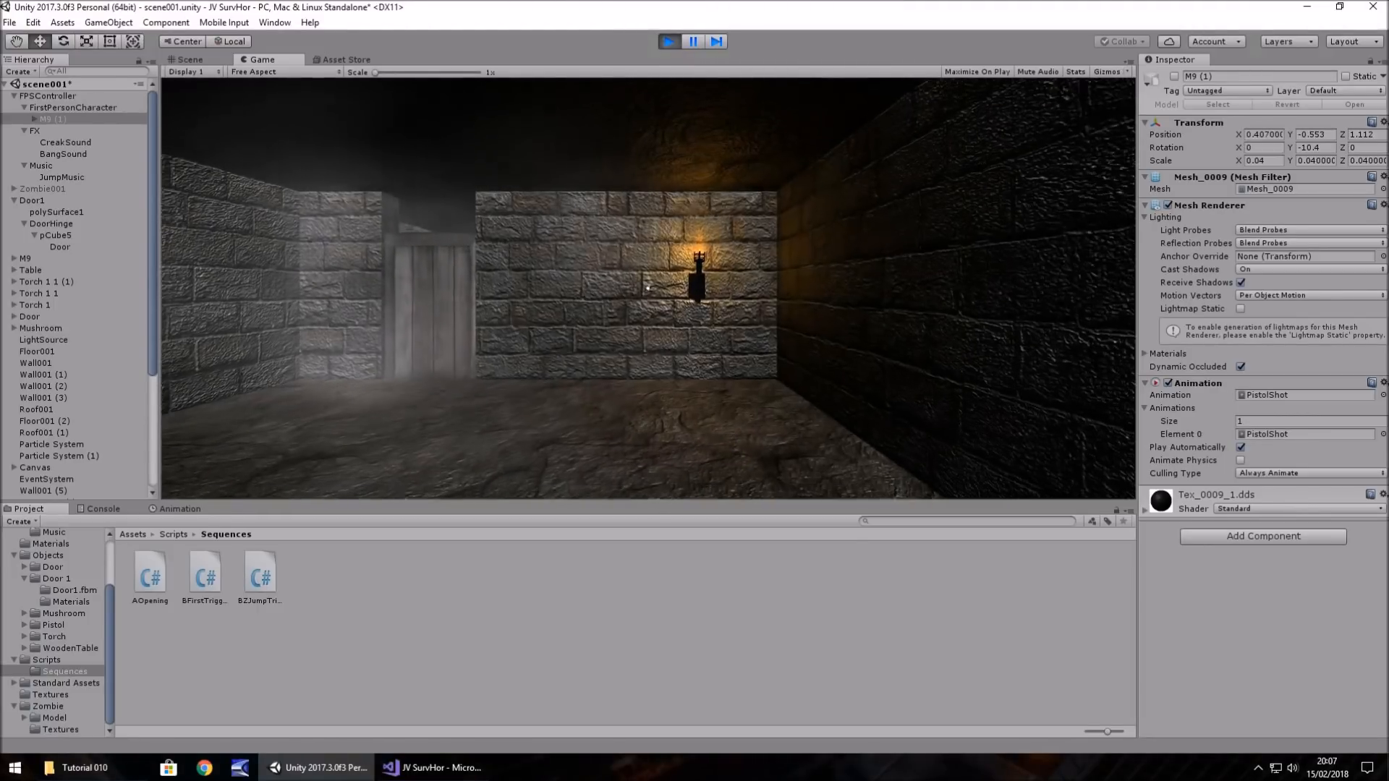
pyautogui.press('w')
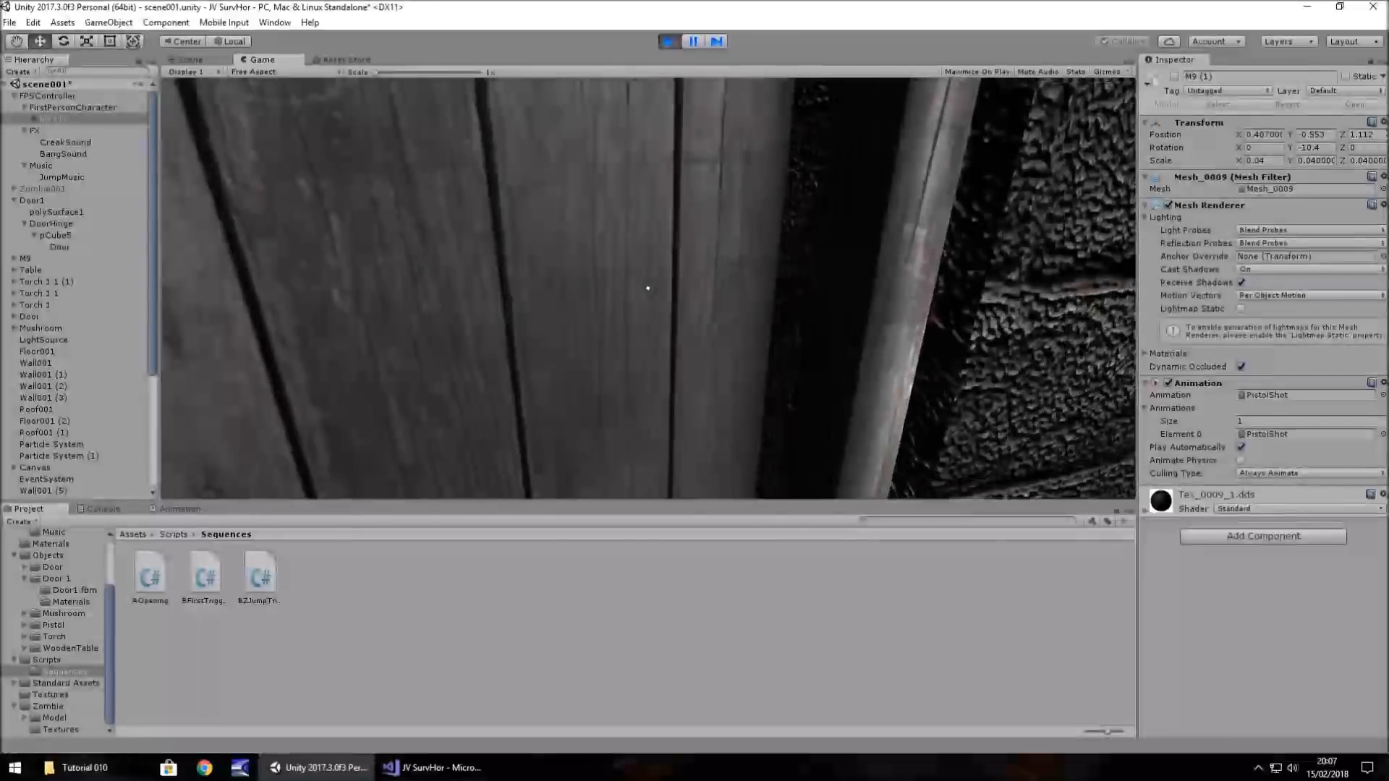
pyautogui.press('e')
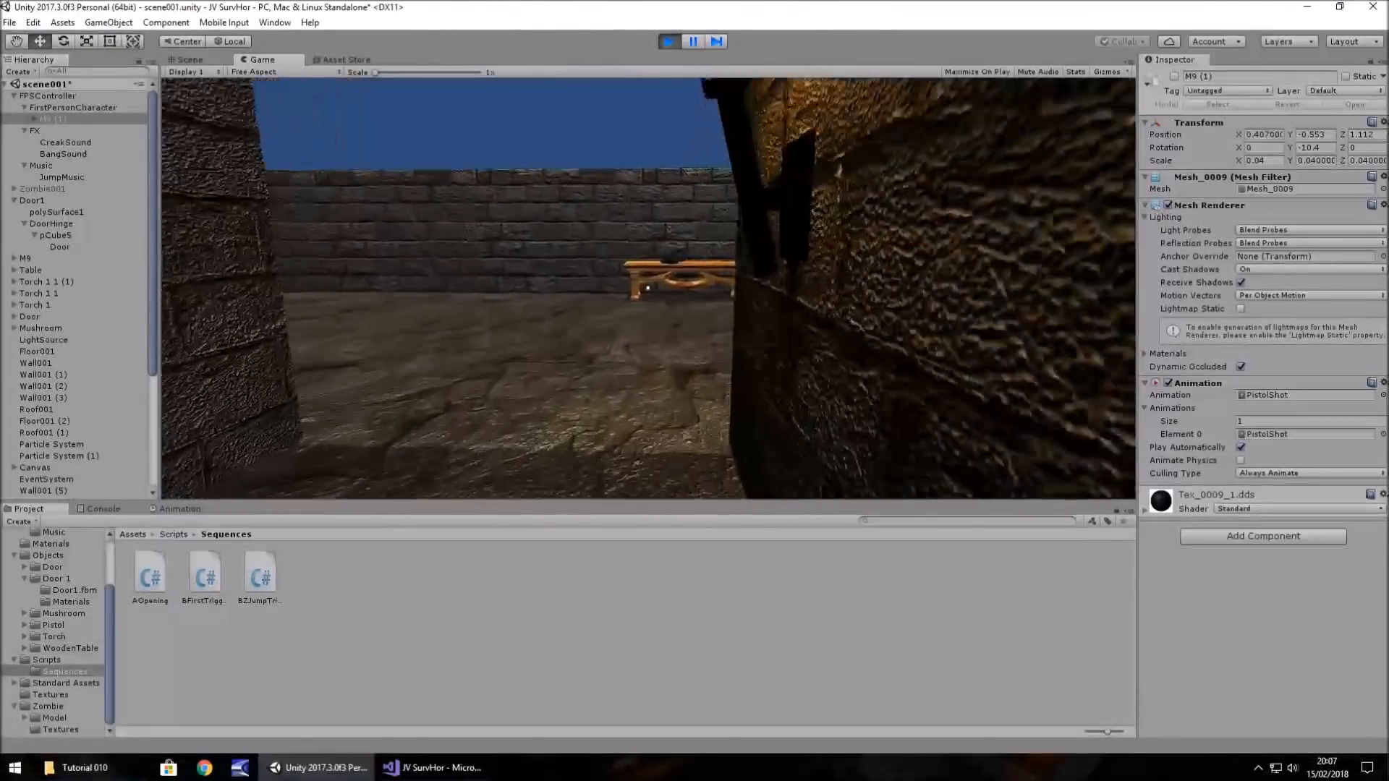
pyautogui.press('w')
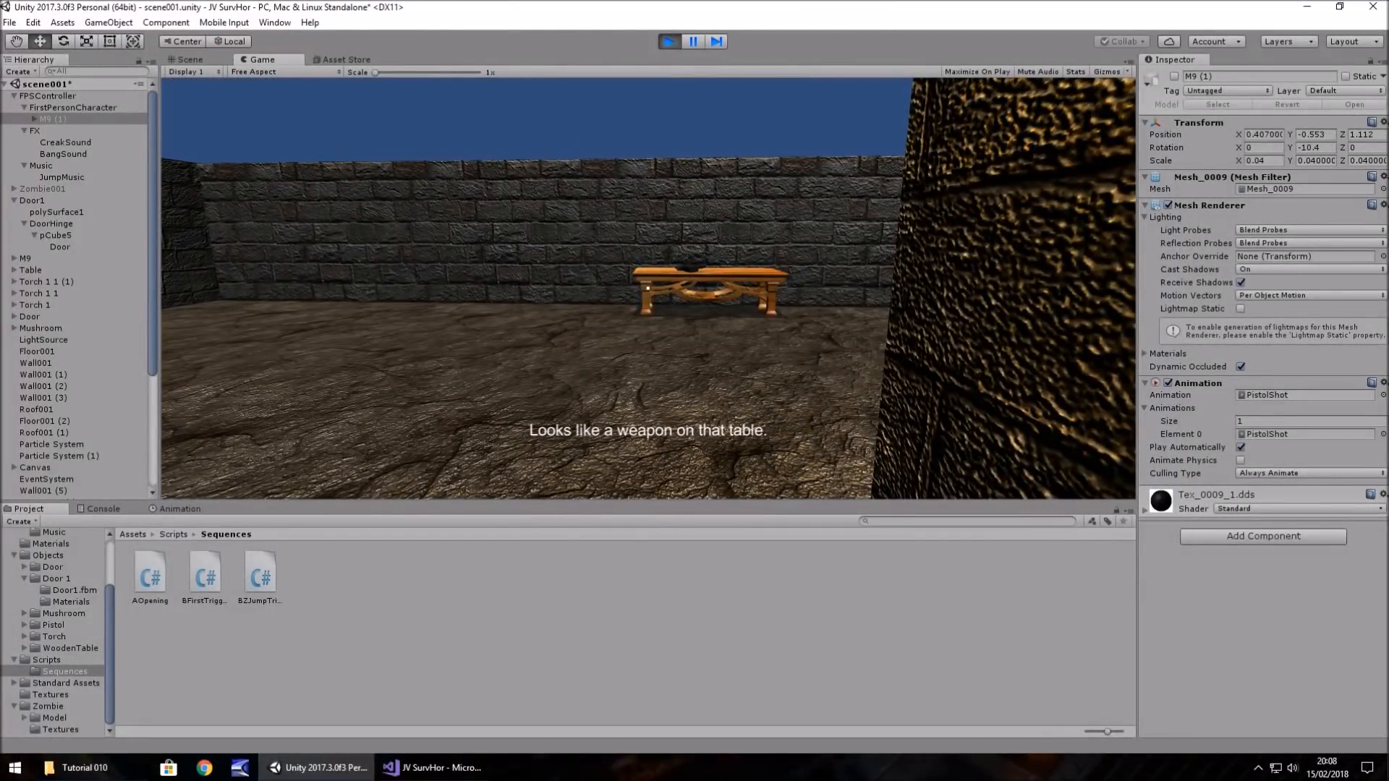
pyautogui.press('w')
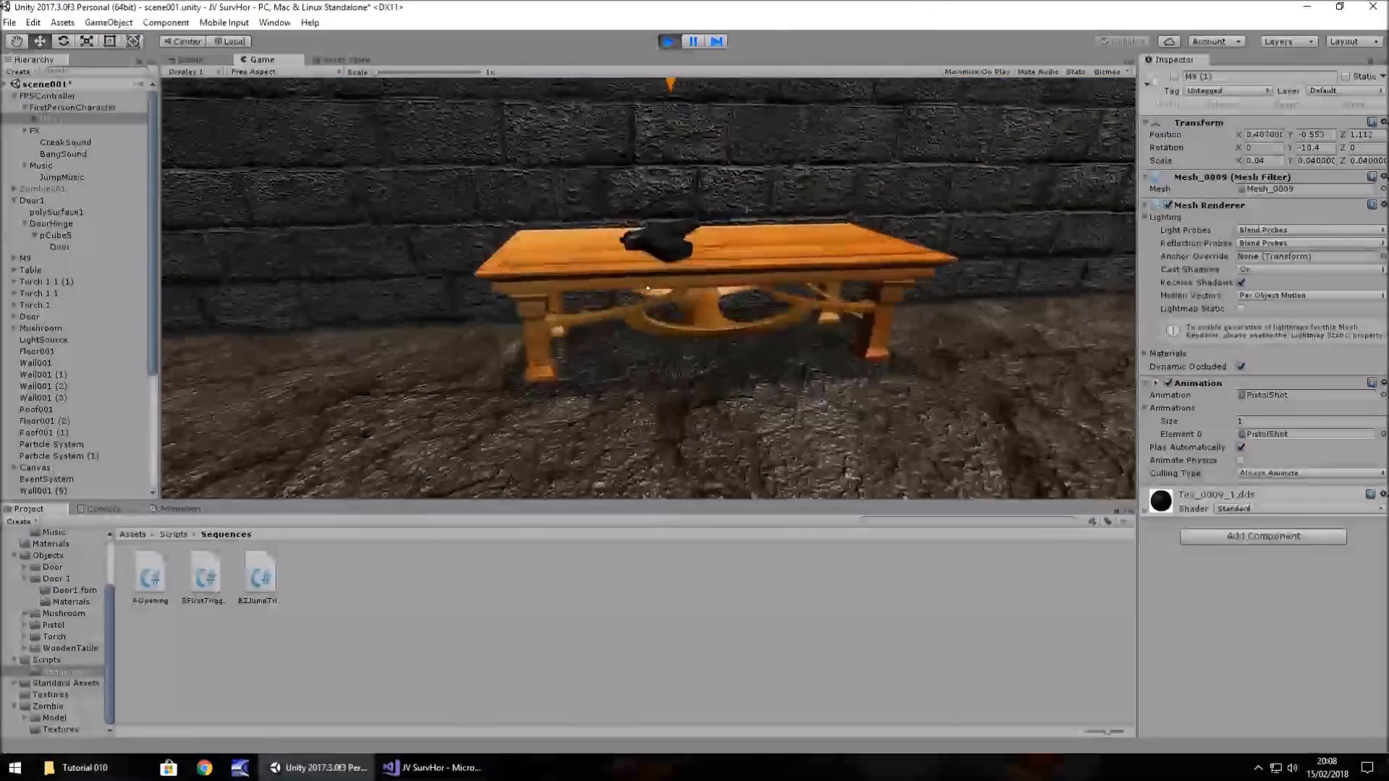
pyautogui.press('e')
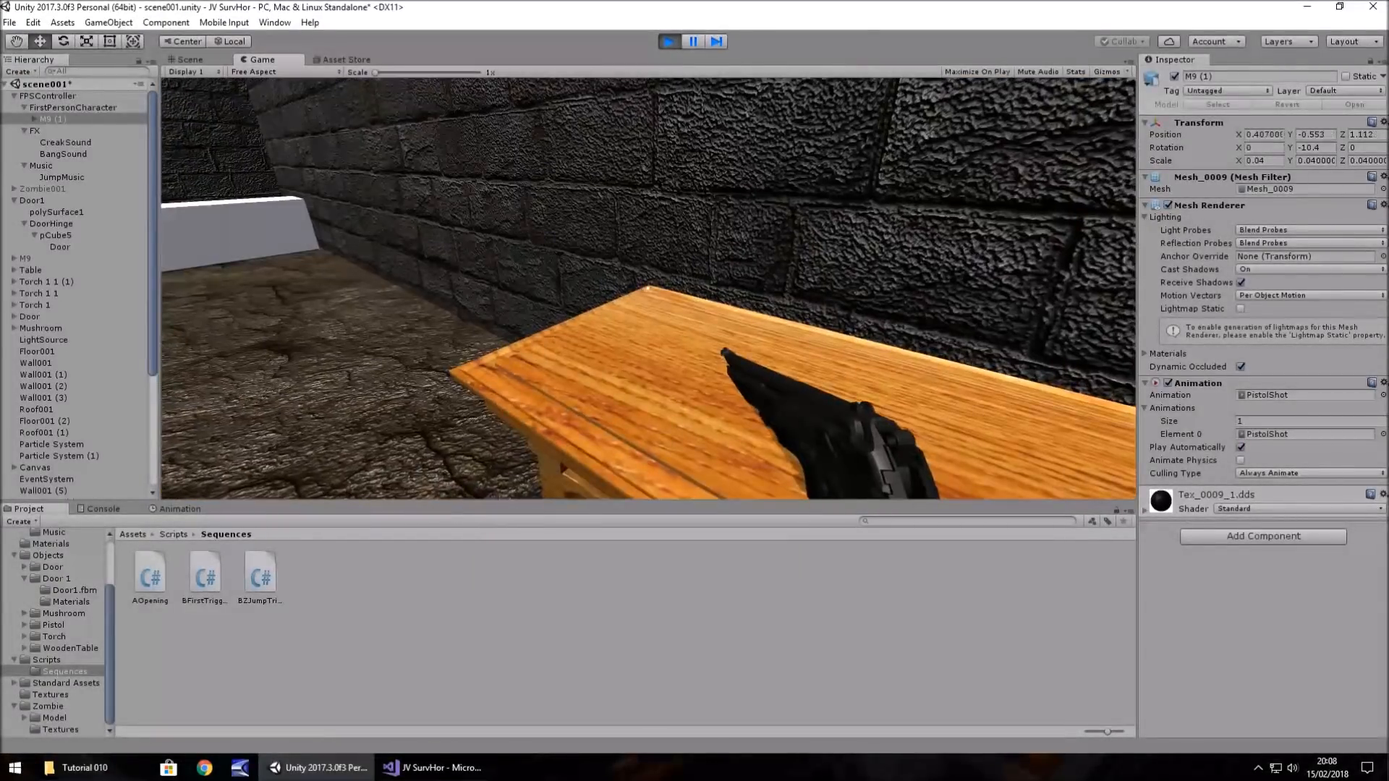
# Step: Walk through the JumpTrigger001 block toward Door1 to test the zombie jump scare, and exit play mode
pyautogui.press('w')
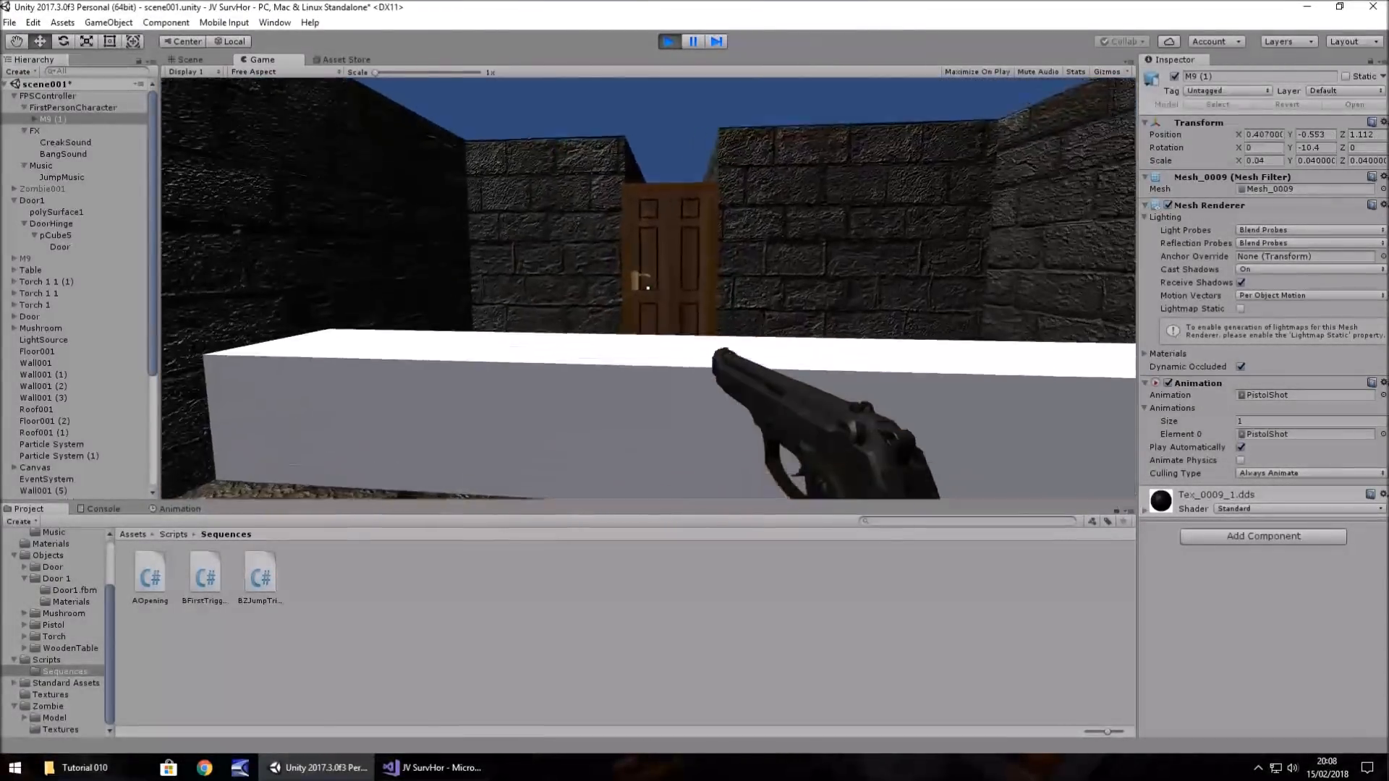
pyautogui.press('w')
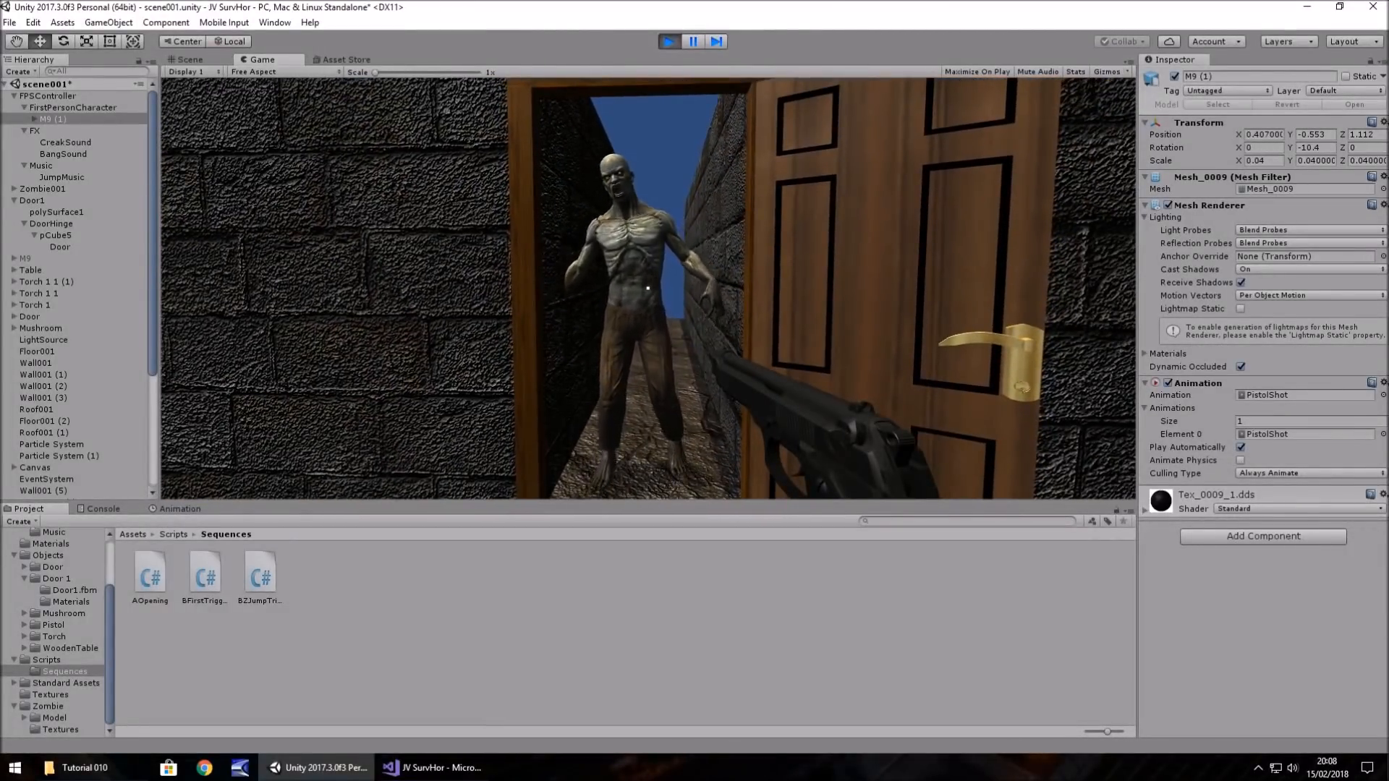
pyautogui.hotkey('ctrl', 'p')
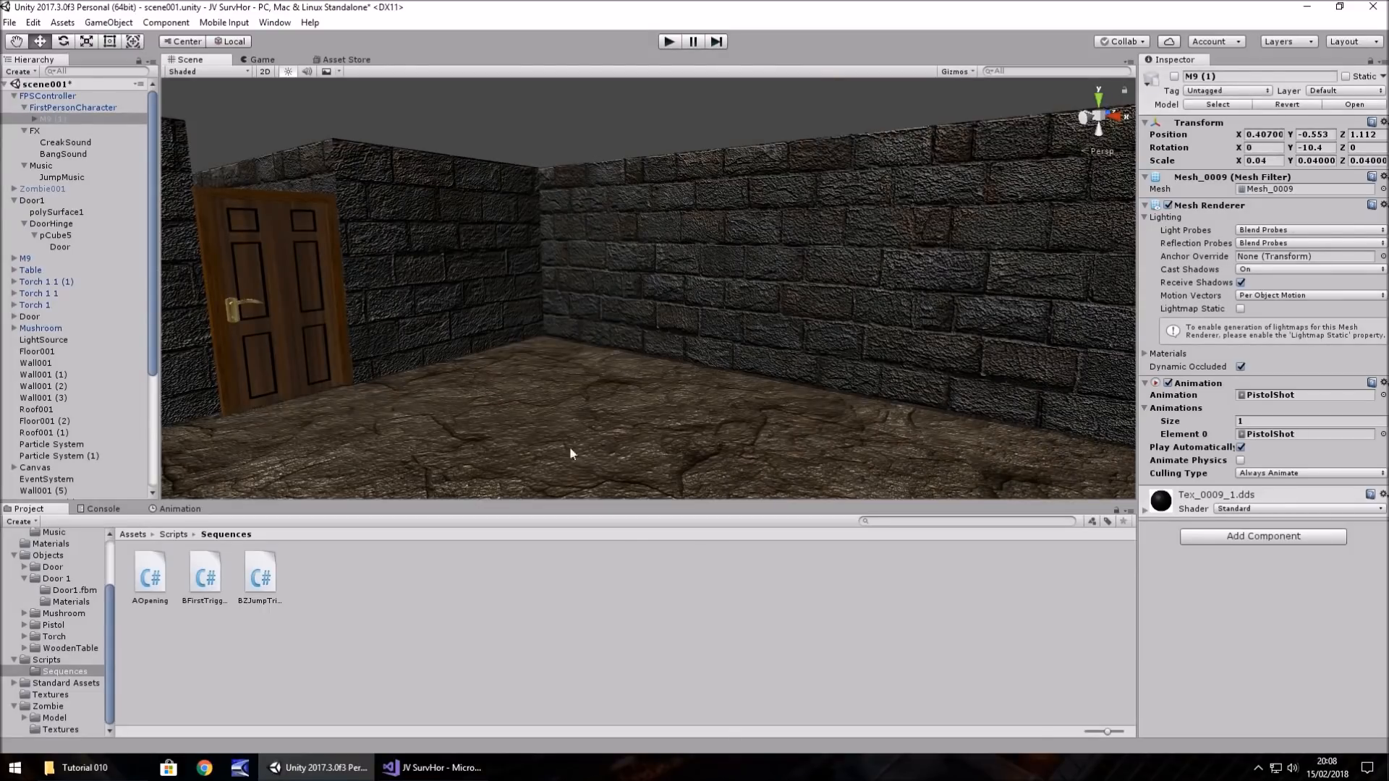
pyautogui.click(558, 597)
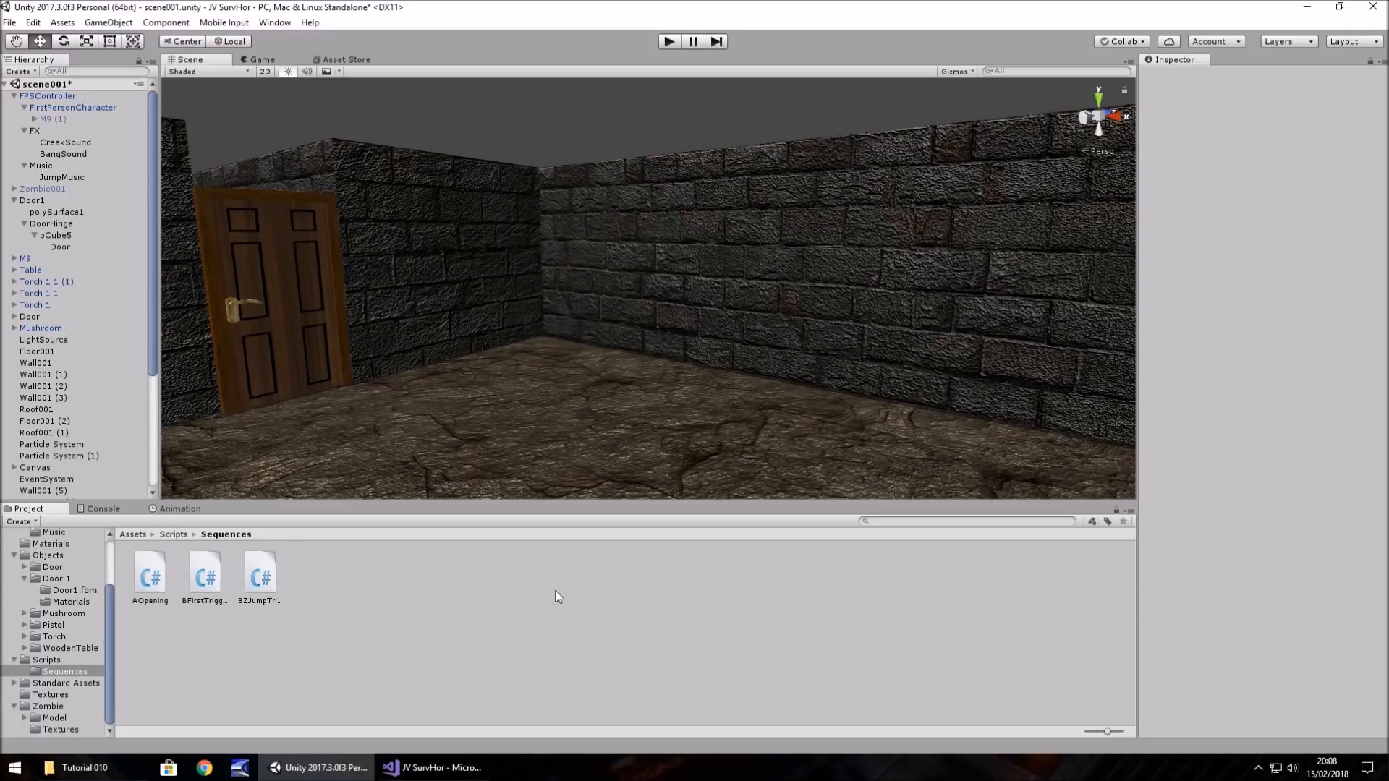
pyautogui.moveTo(620, 378); pyautogui.dragTo(487, 356, button='right')
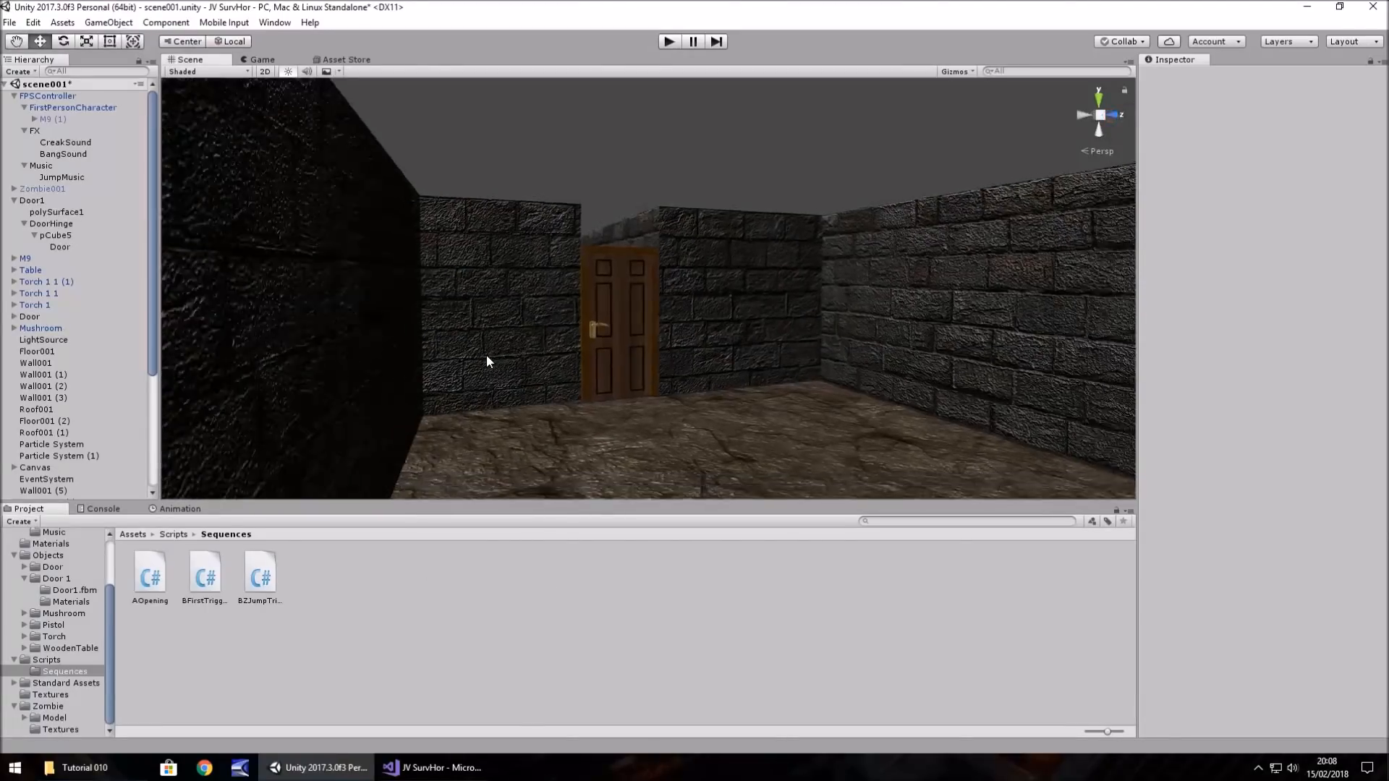
pyautogui.scroll(3, 486, 355)
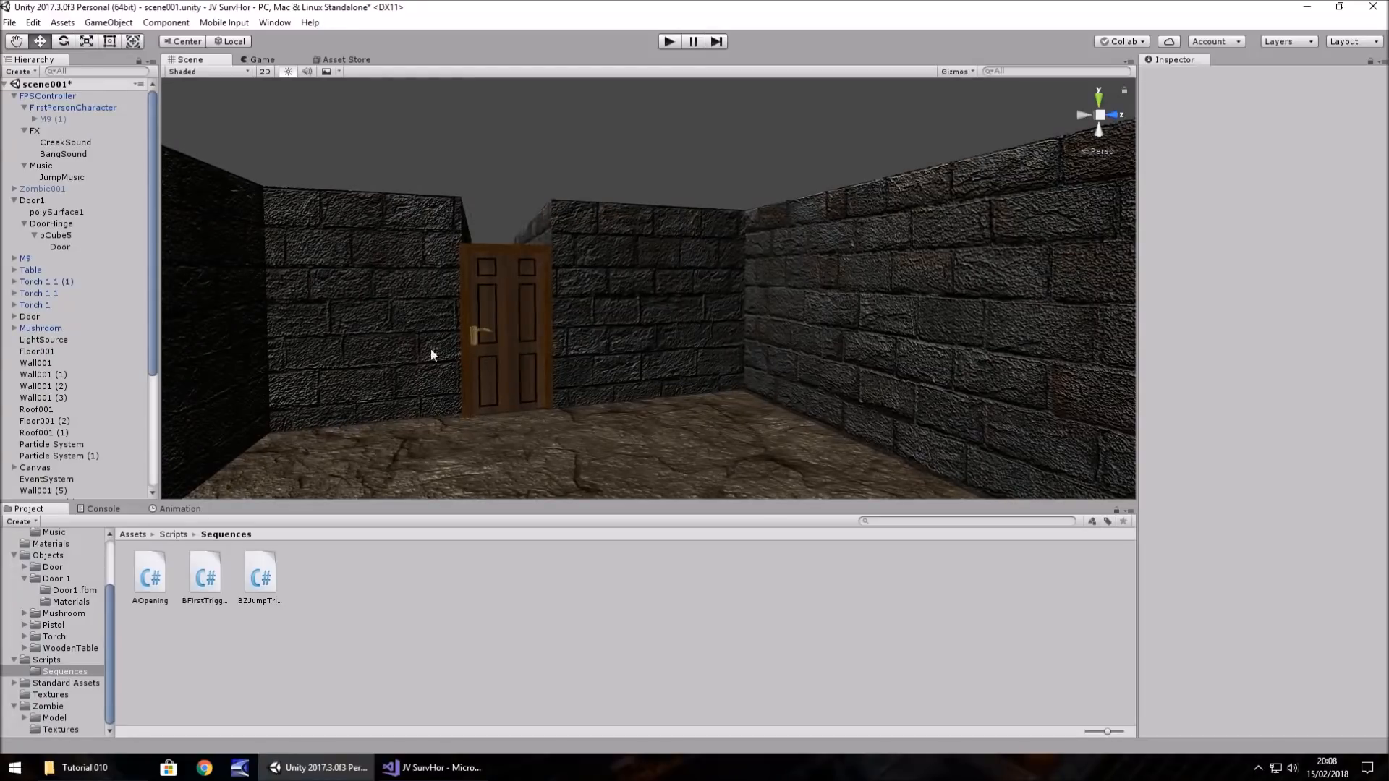
pyautogui.moveTo(378, 345); pyautogui.dragTo(310, 367, button='right')
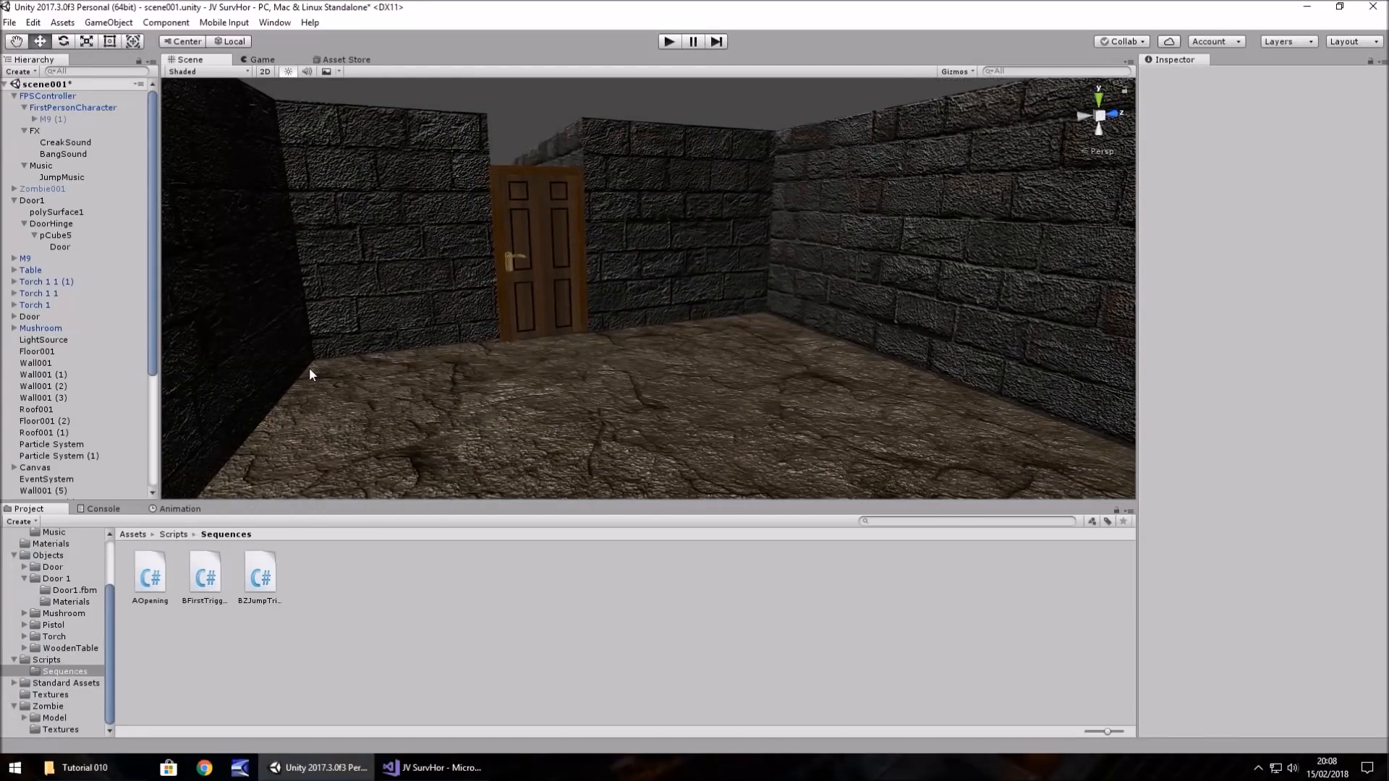